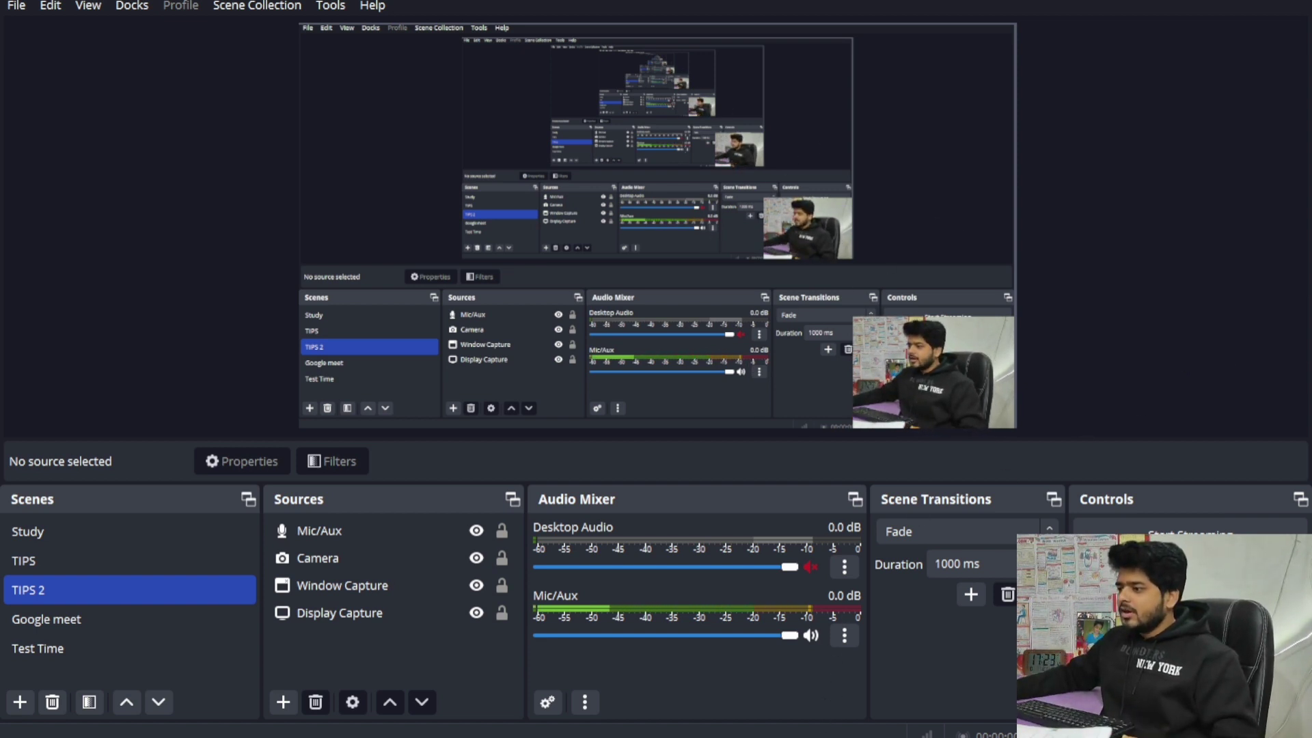
# Step: Switch to the web browser and search Google for "streamlabs" in a new tab
pyautogui.click(732, 699)
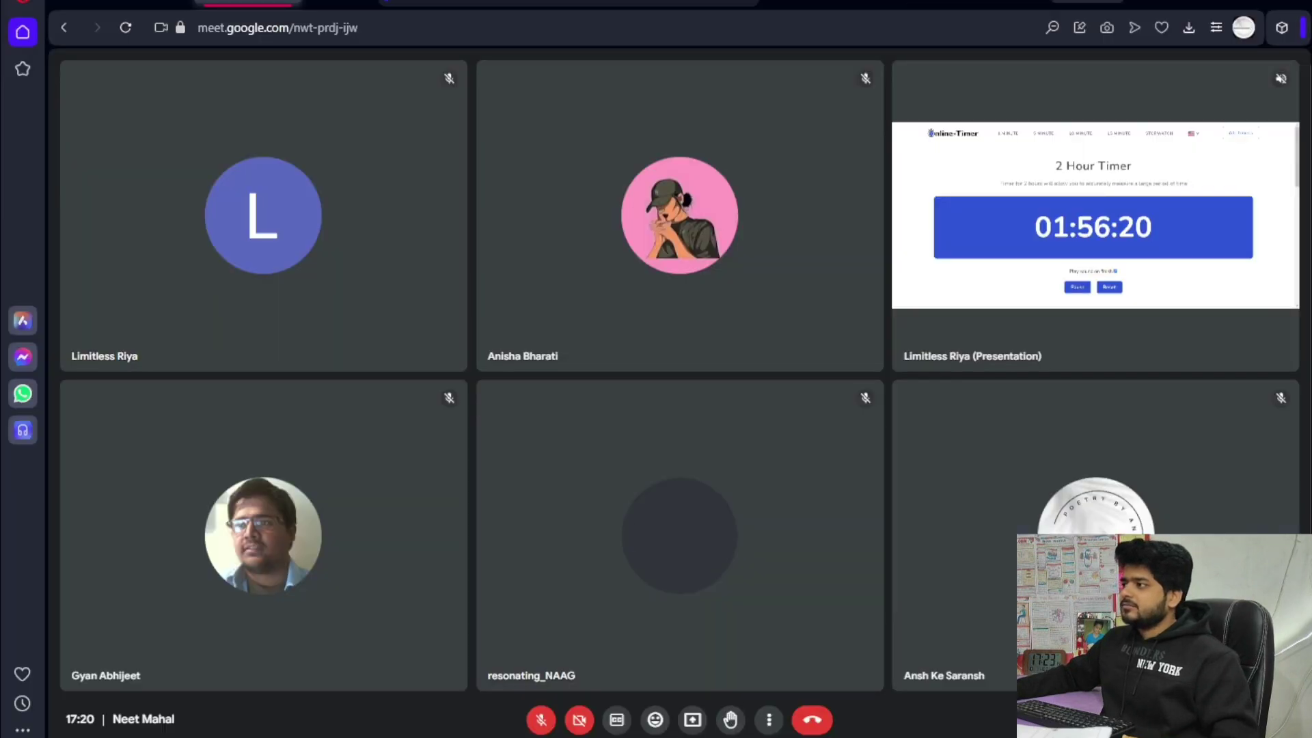
pyautogui.hotkey('ctrl', 't')
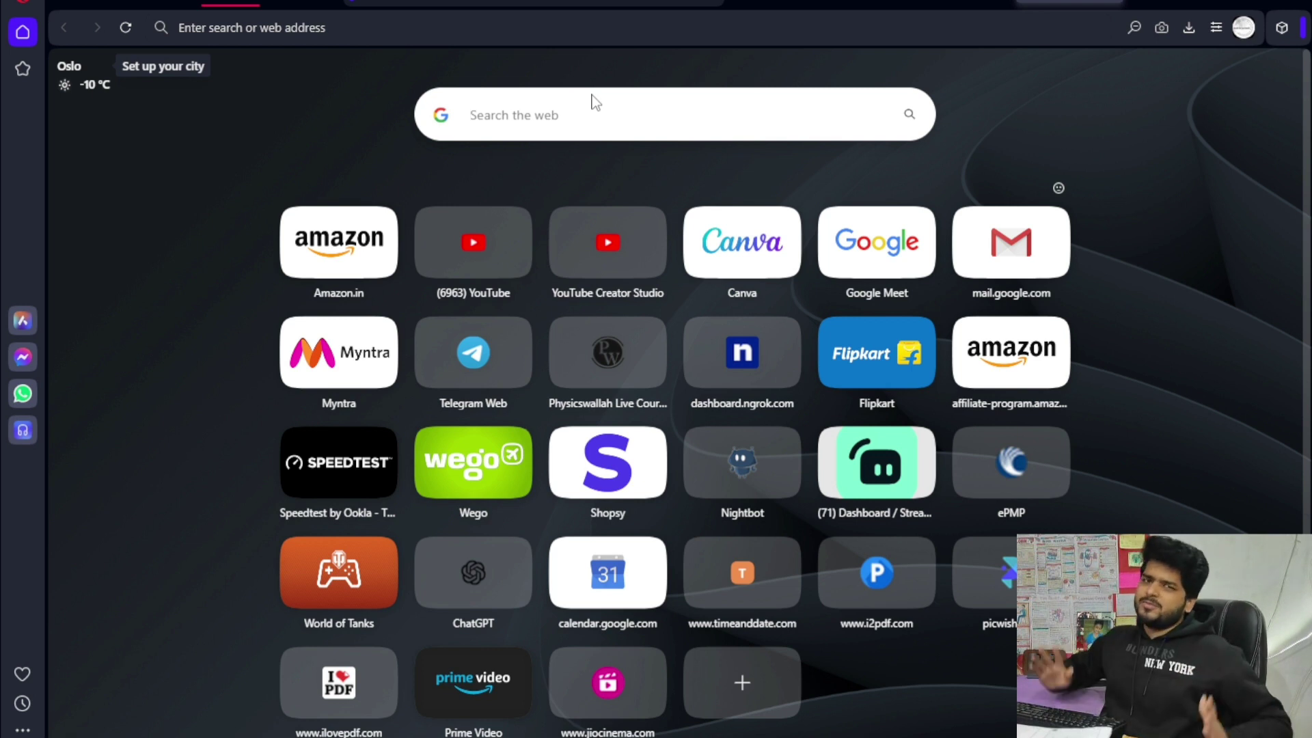
pyautogui.click(595, 103)
pyautogui.write('str')
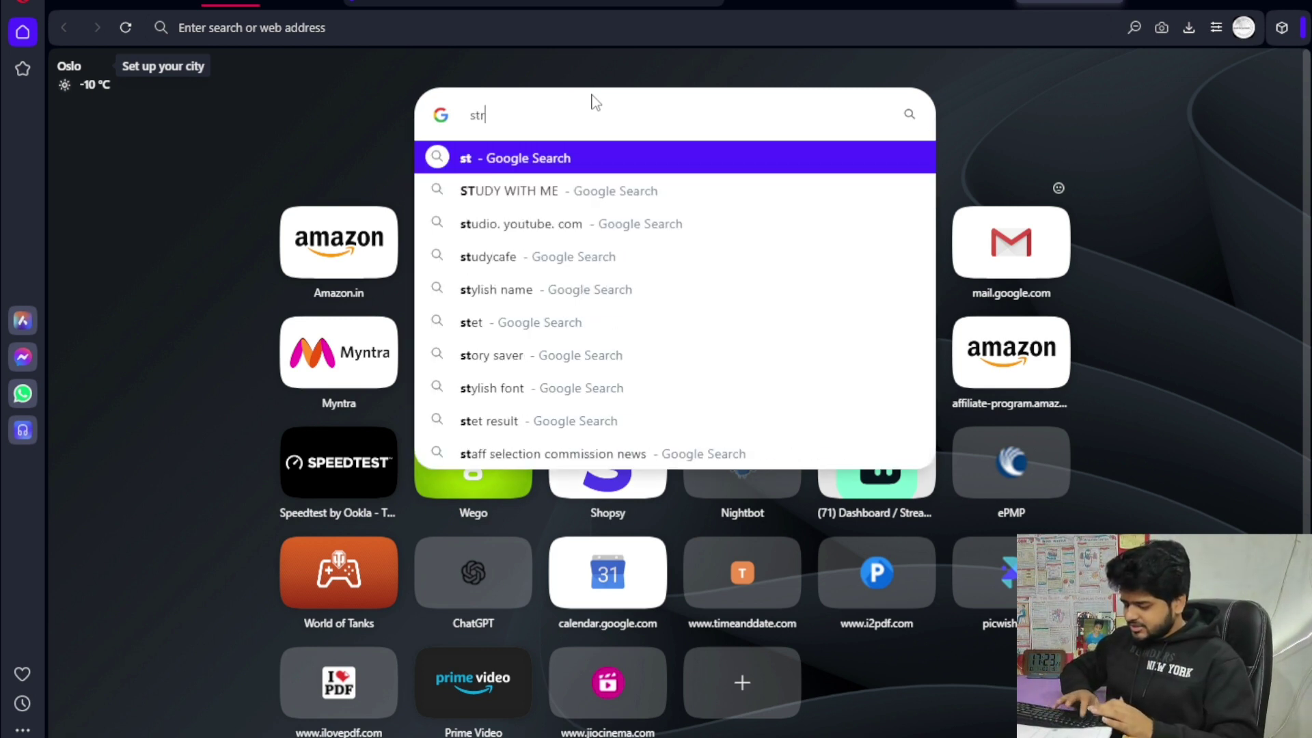
pyautogui.write('eamlabs')
pyautogui.press('Return')
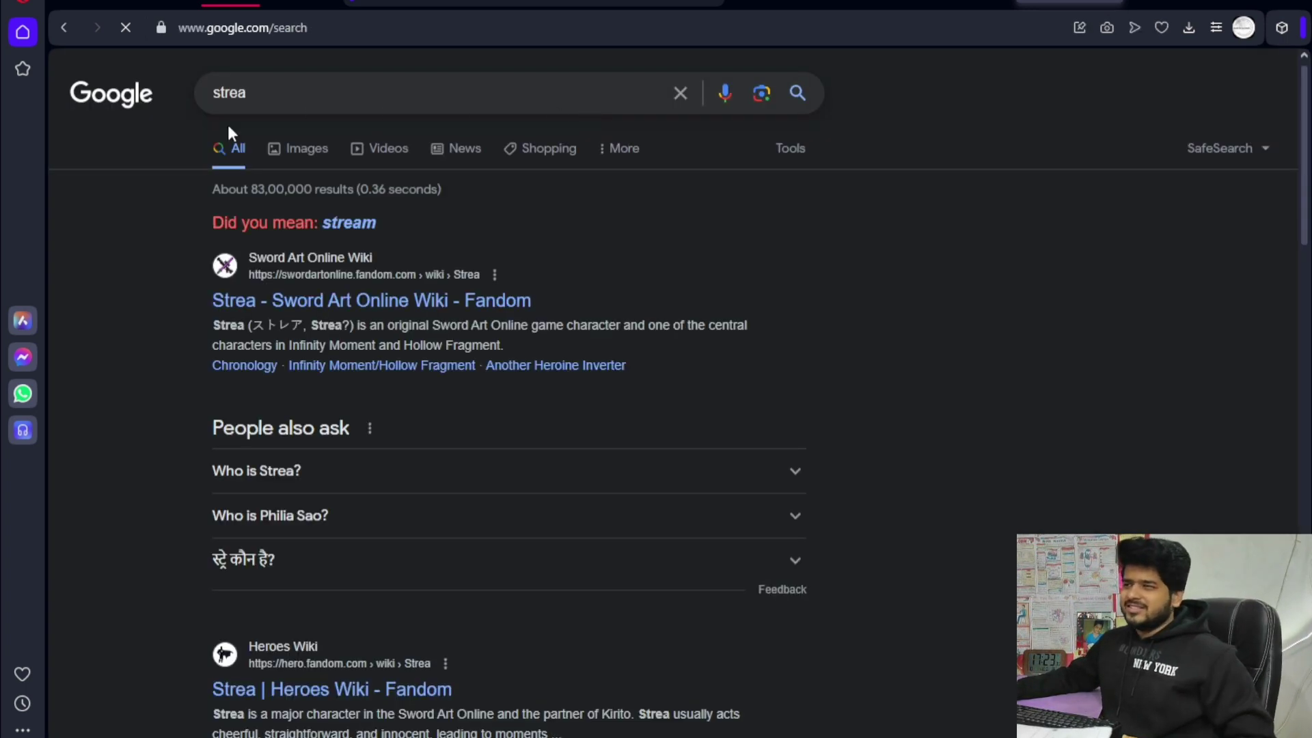
pyautogui.scroll(-4, 322, 383)
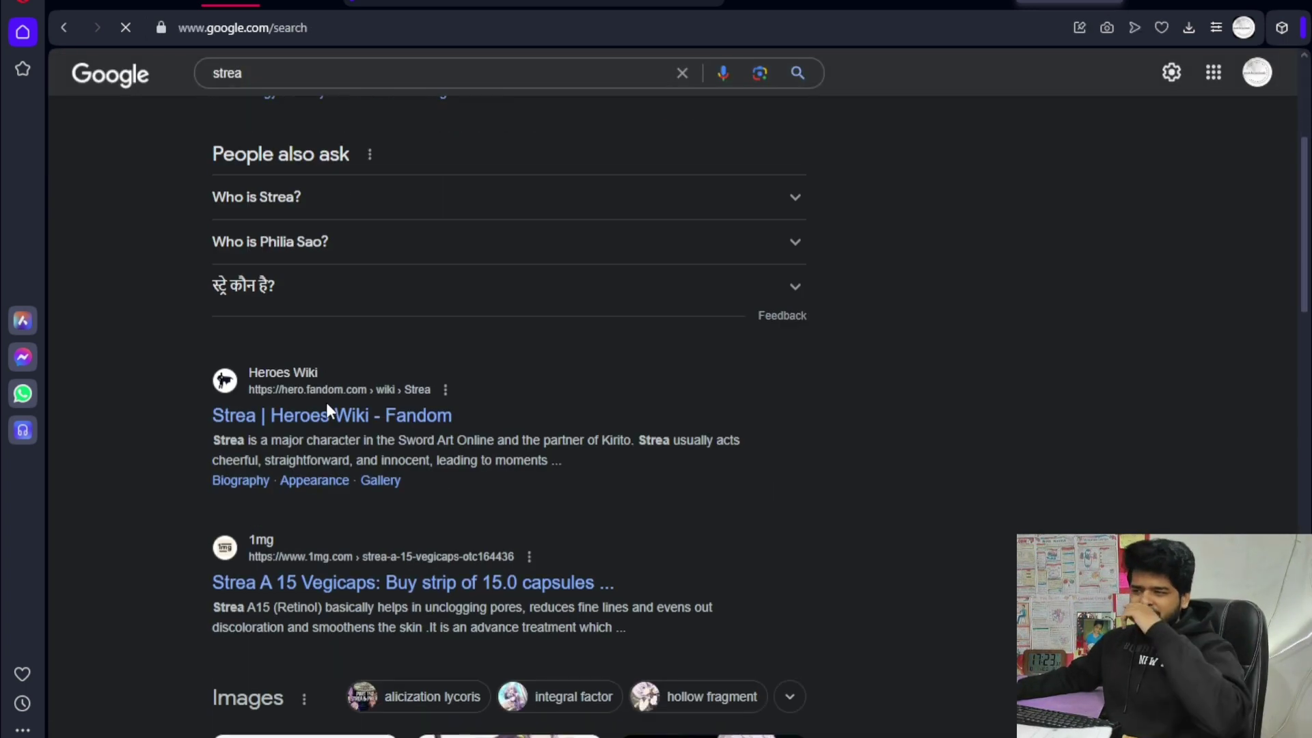
pyautogui.click(305, 72)
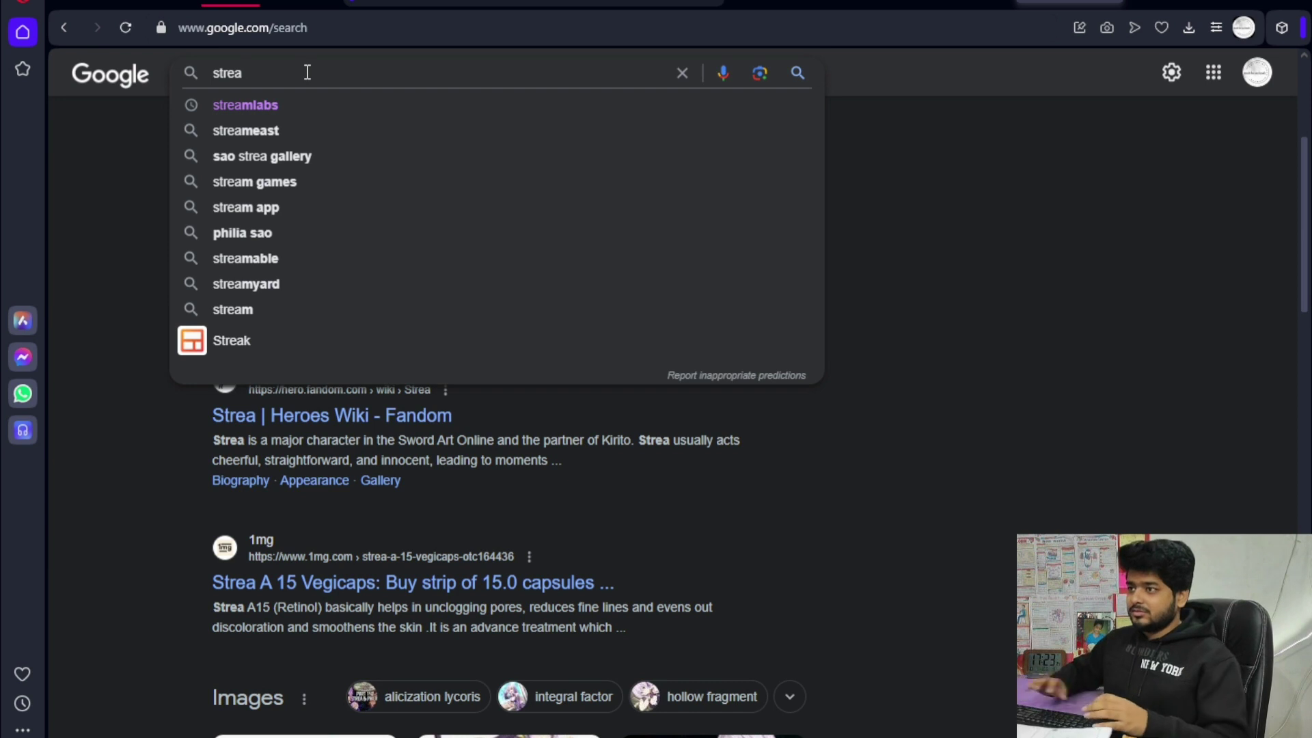
pyautogui.click(274, 104)
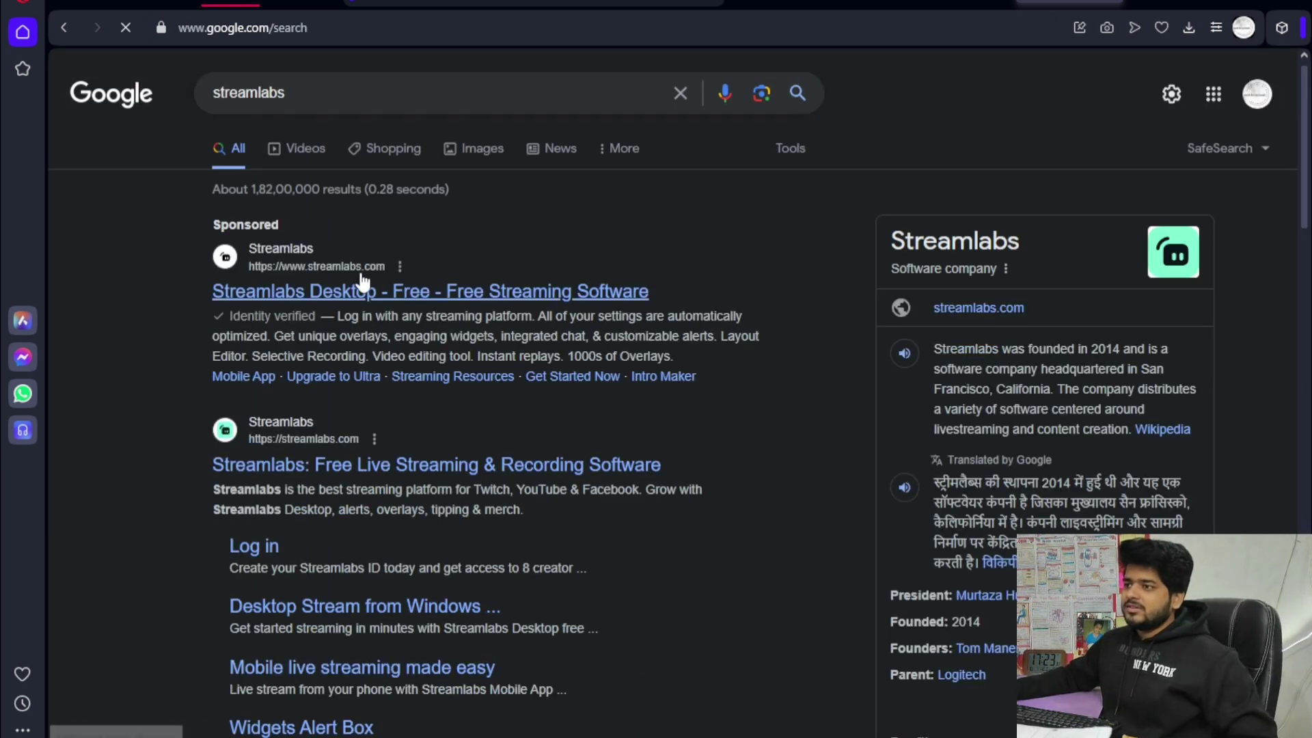
# Step: Open the official Streamlabs website and start logging in with YouTube
pyautogui.click(330, 463)
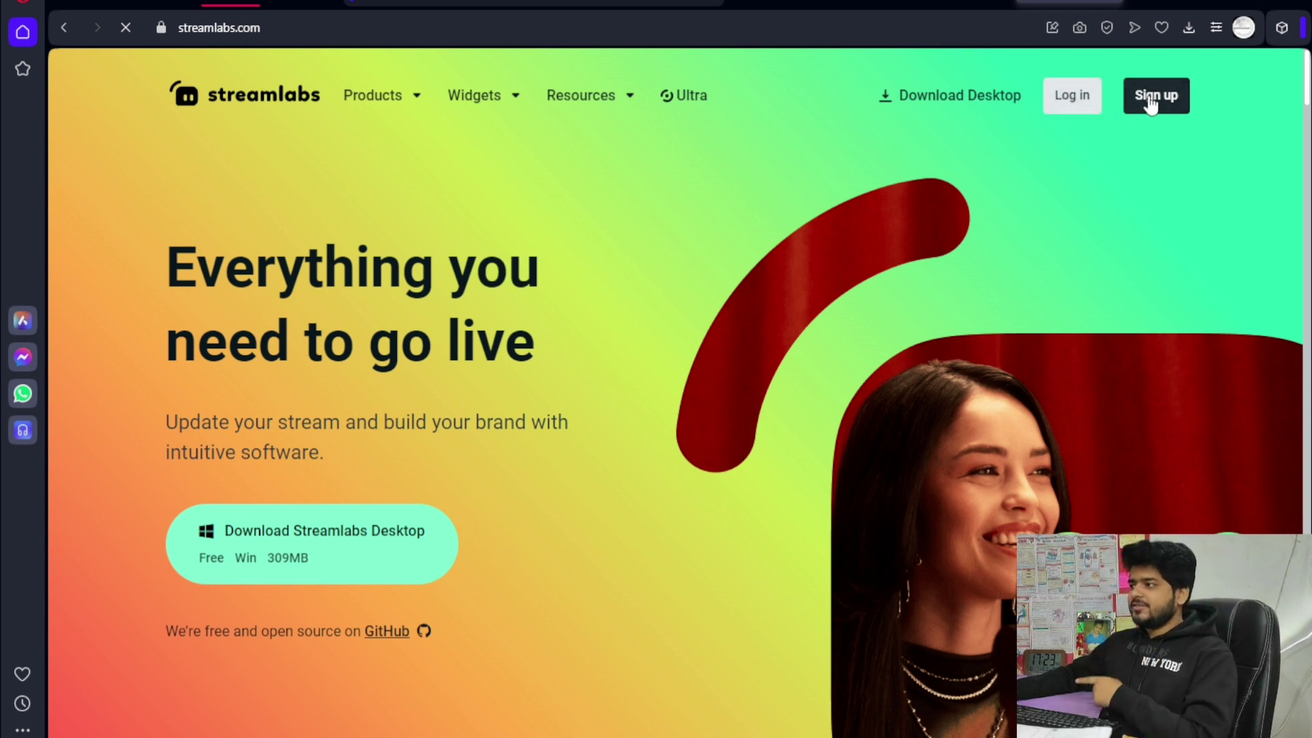
pyautogui.click(1072, 99)
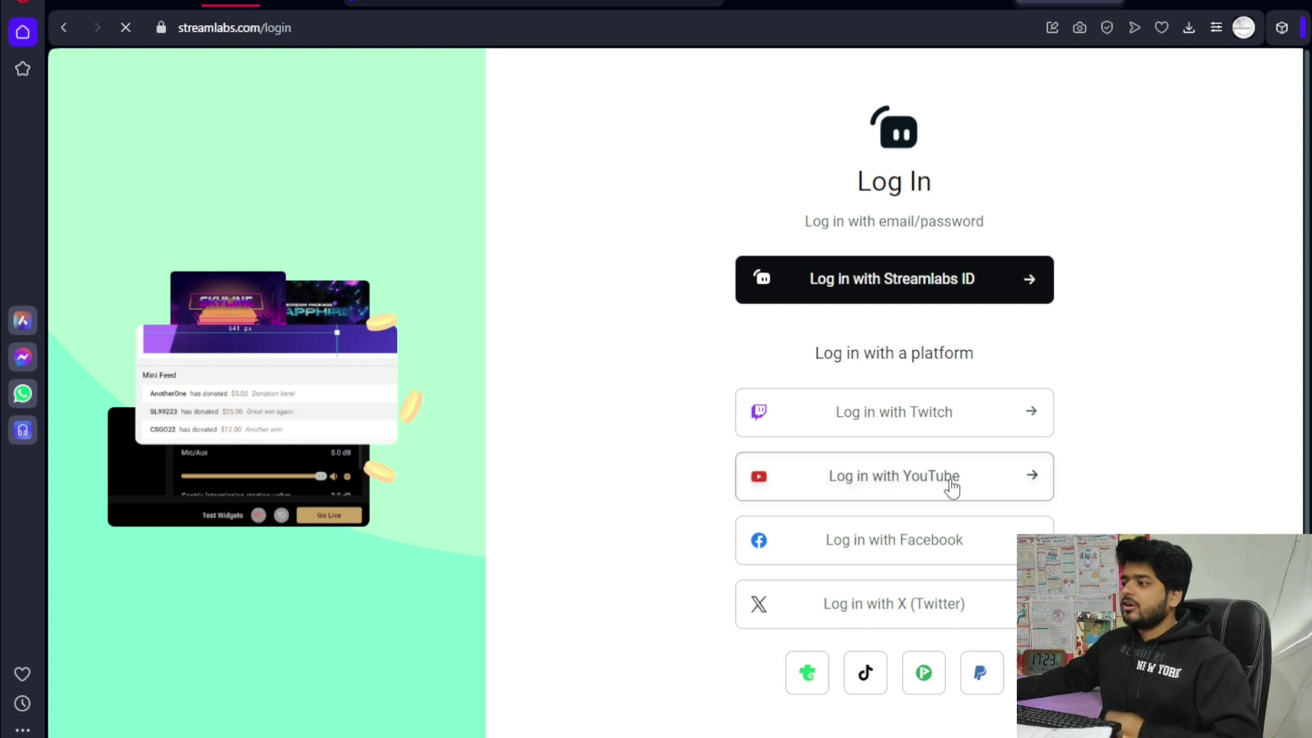
pyautogui.click(951, 481)
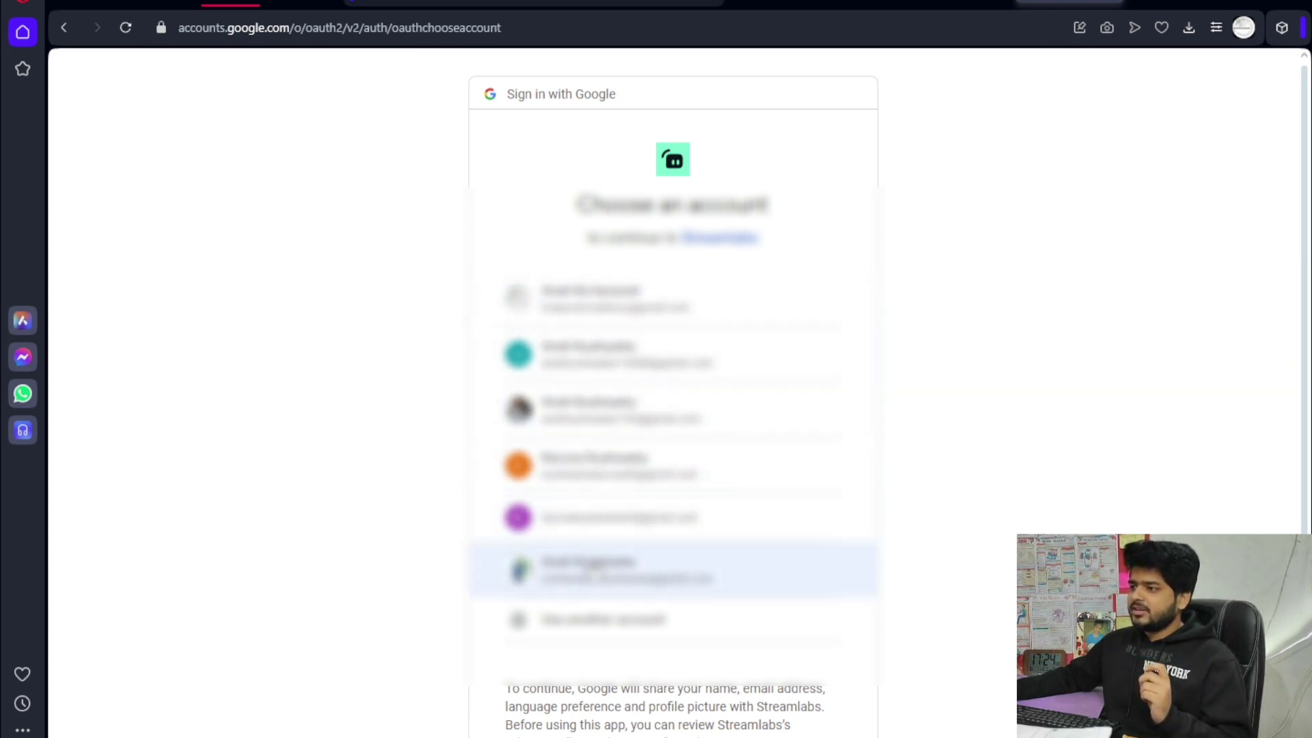
# Step: Choose the Google account and its YouTube channel, approve the Streamlabs sign-in, and continue to the dashboard
pyautogui.click(709, 313)
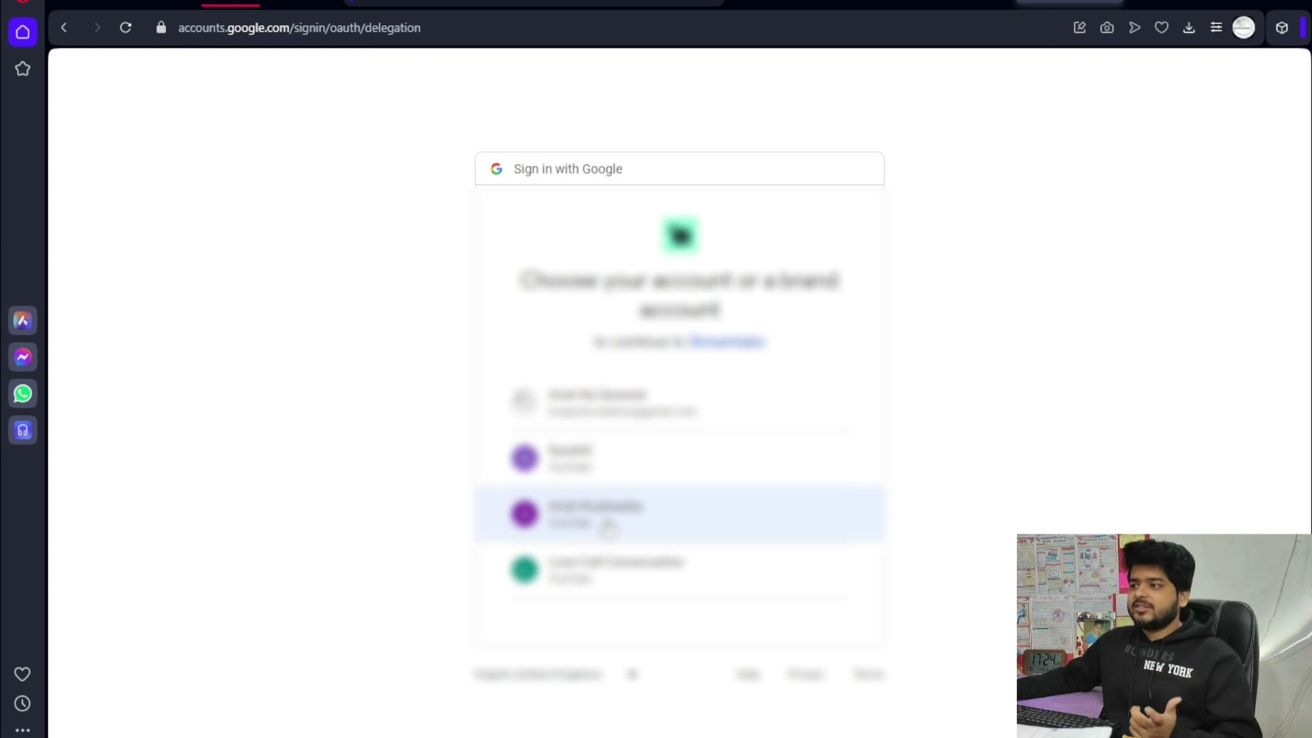
pyautogui.click(607, 525)
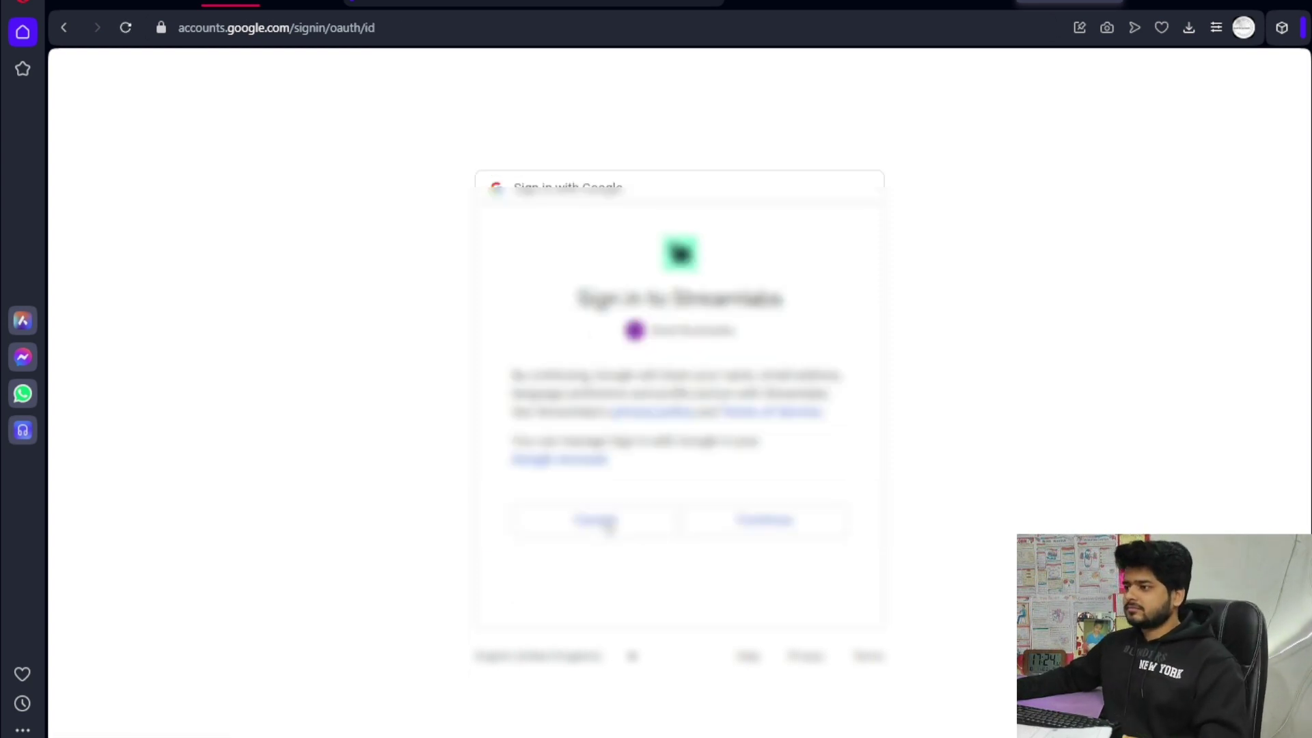
pyautogui.click(783, 528)
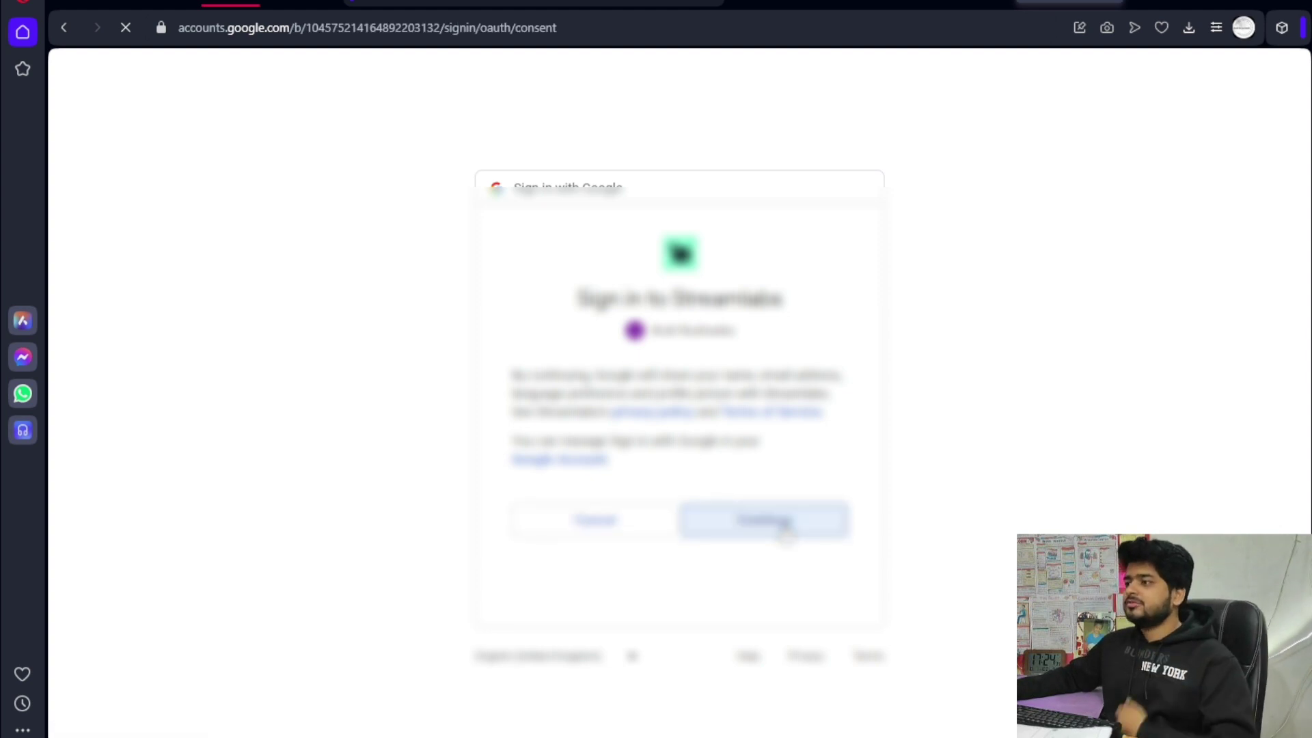
pyautogui.scroll(-2, 755, 612)
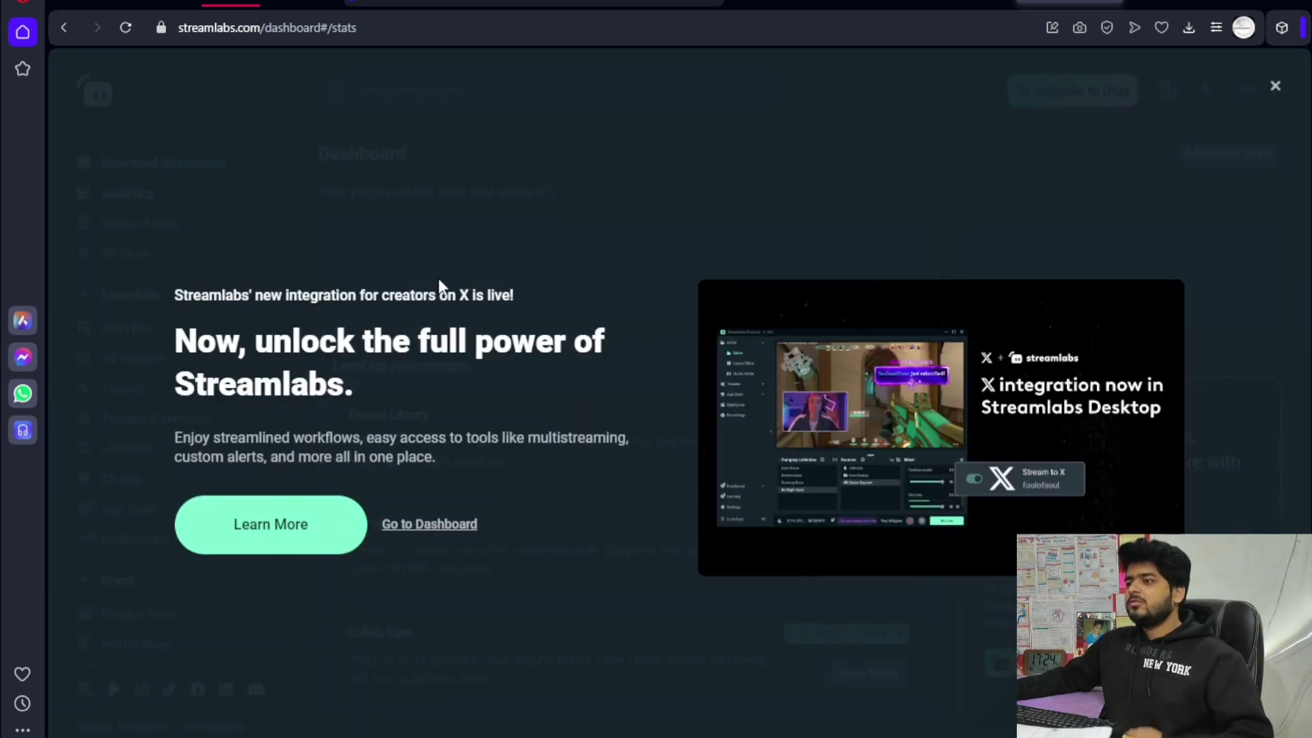
pyautogui.click(429, 525)
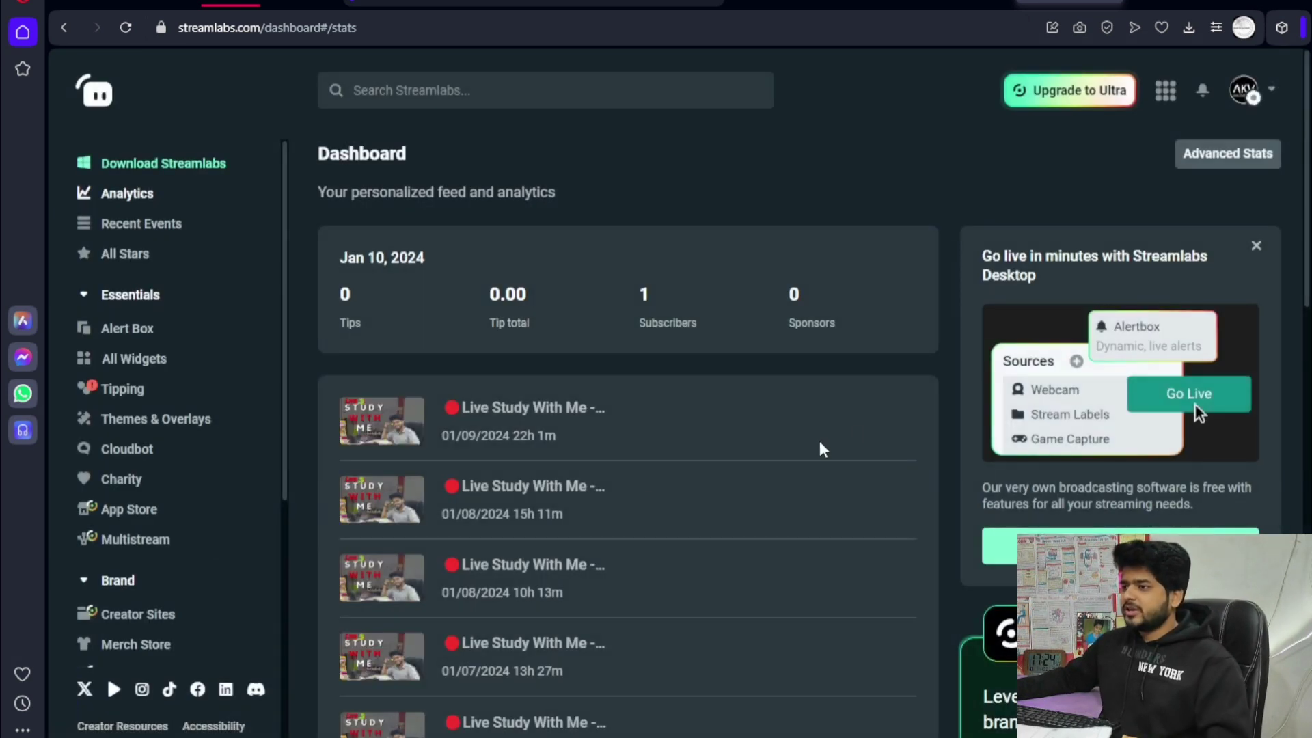
# Step: Look over the Streamlabs dashboard feed and open the Cloudbot page
pyautogui.scroll(-1, 582, 466)
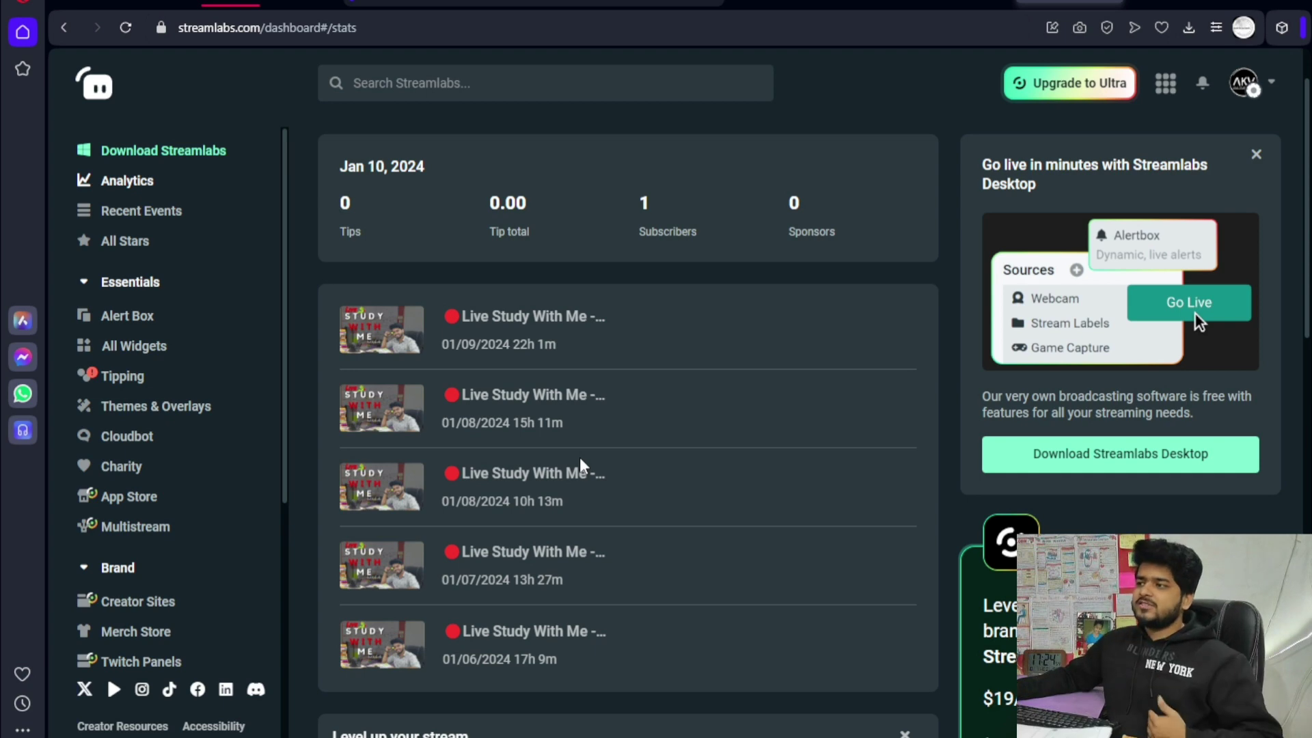
pyautogui.scroll(-7, 582, 467)
pyautogui.scroll(-5, 582, 467)
pyautogui.scroll(12, 583, 467)
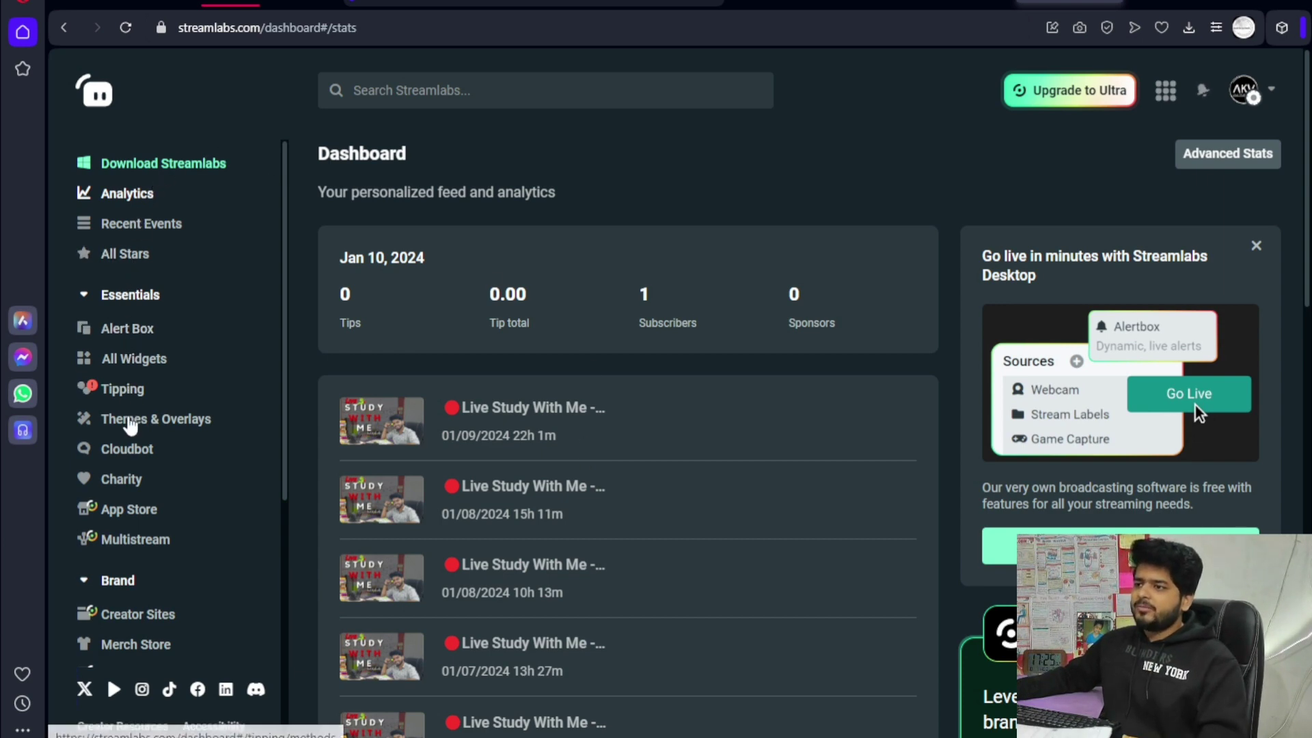
pyautogui.click(129, 453)
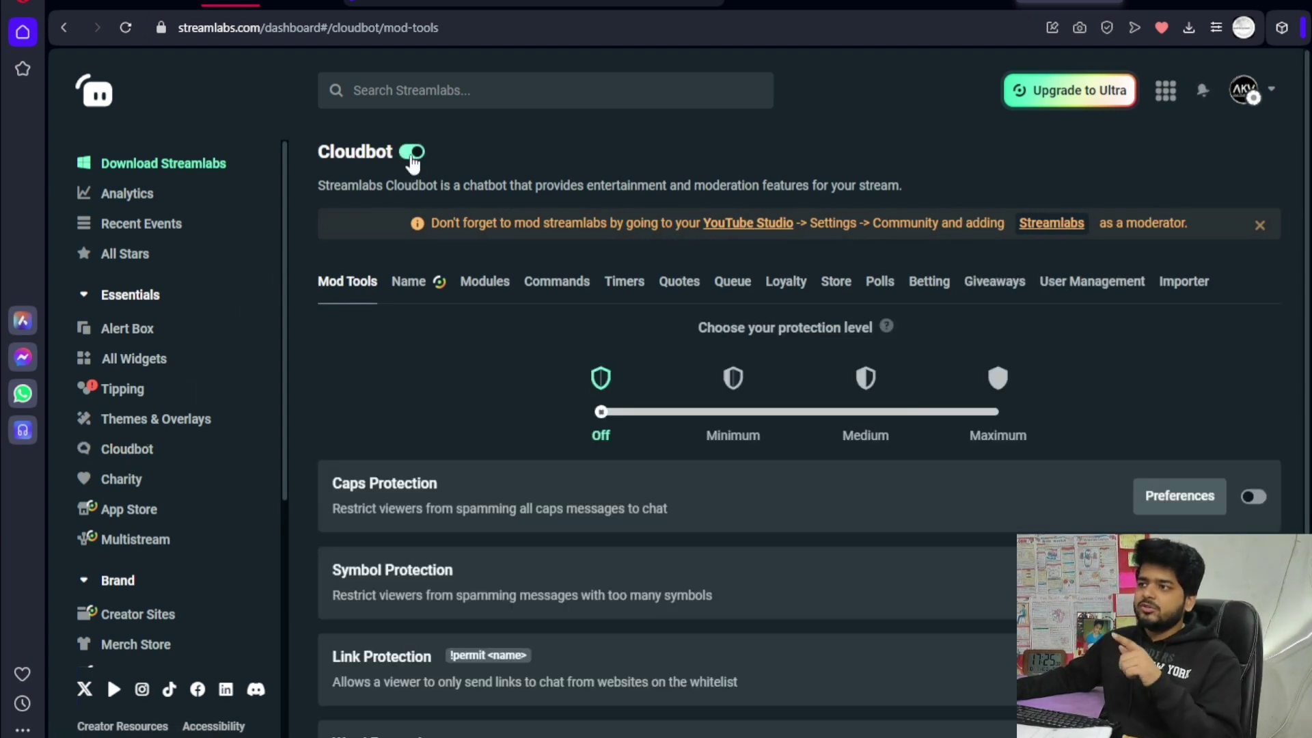
# Step: Switch Cloudbot off and back on twice, ending with it enabled
pyautogui.click(414, 155)
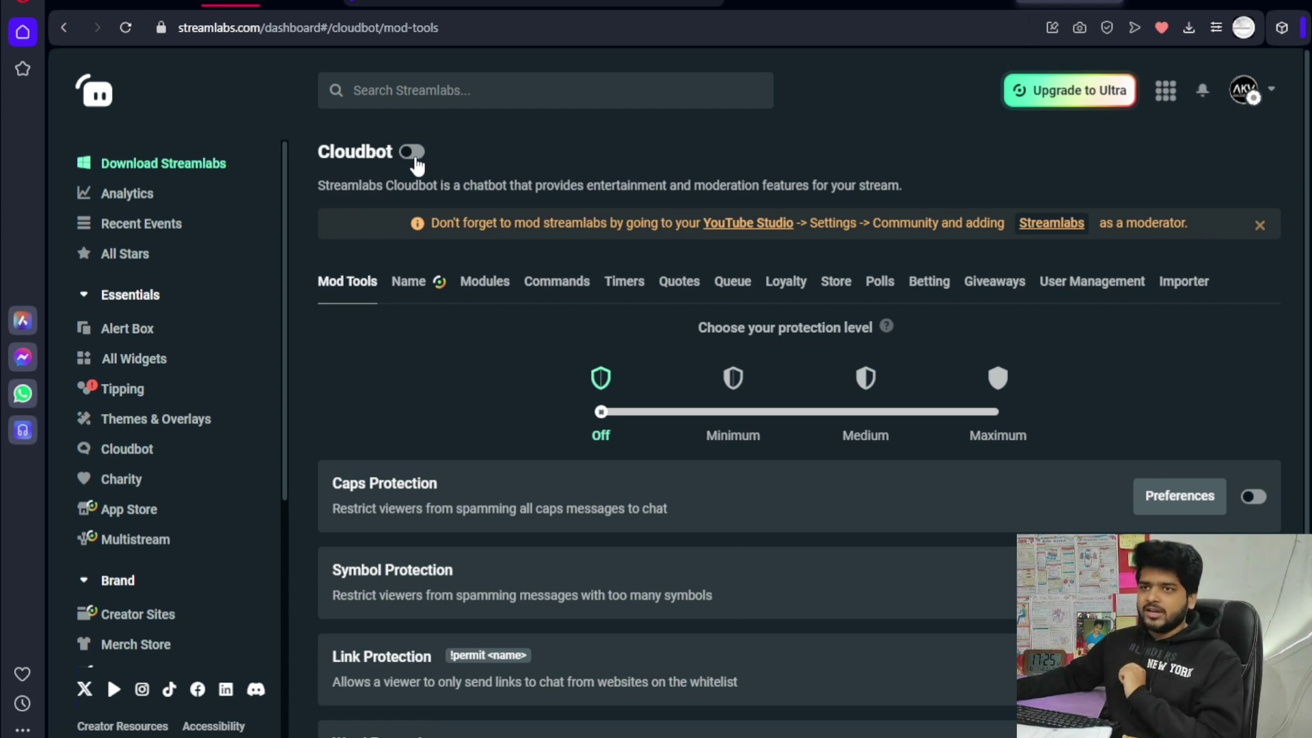
pyautogui.click(412, 154)
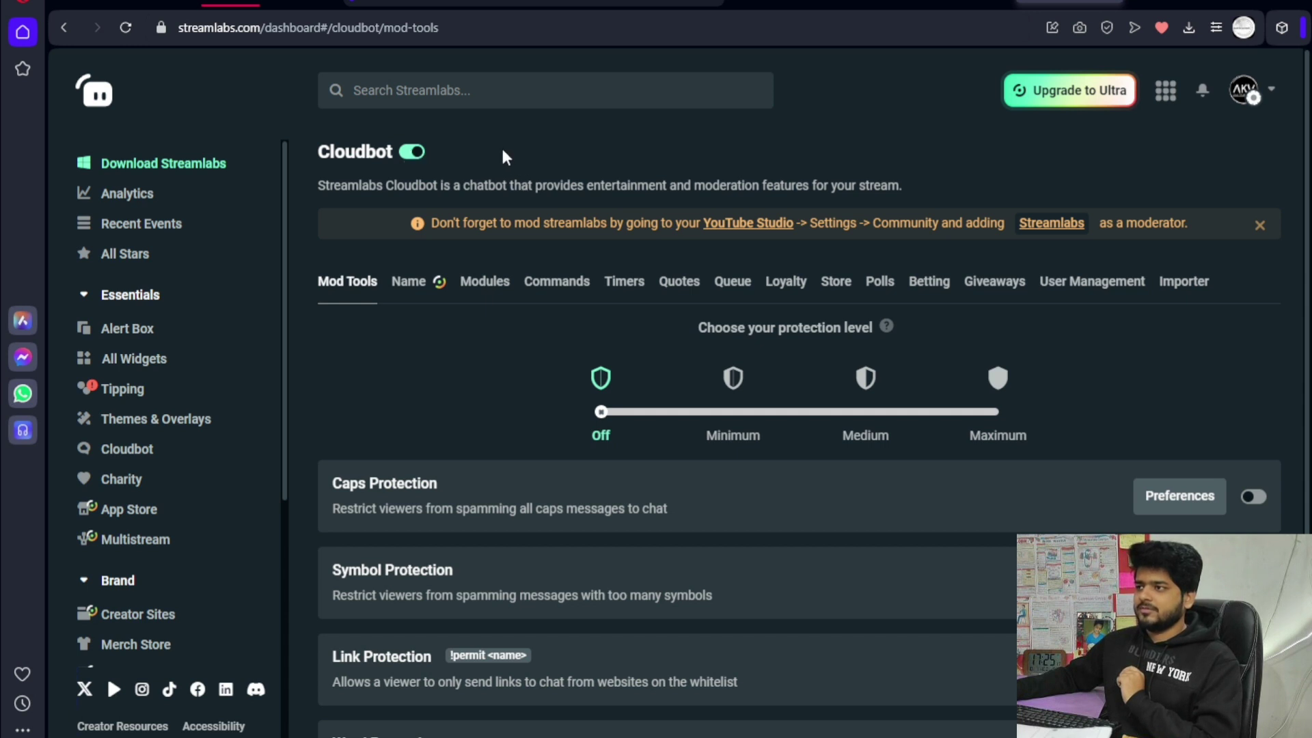
pyautogui.click(414, 159)
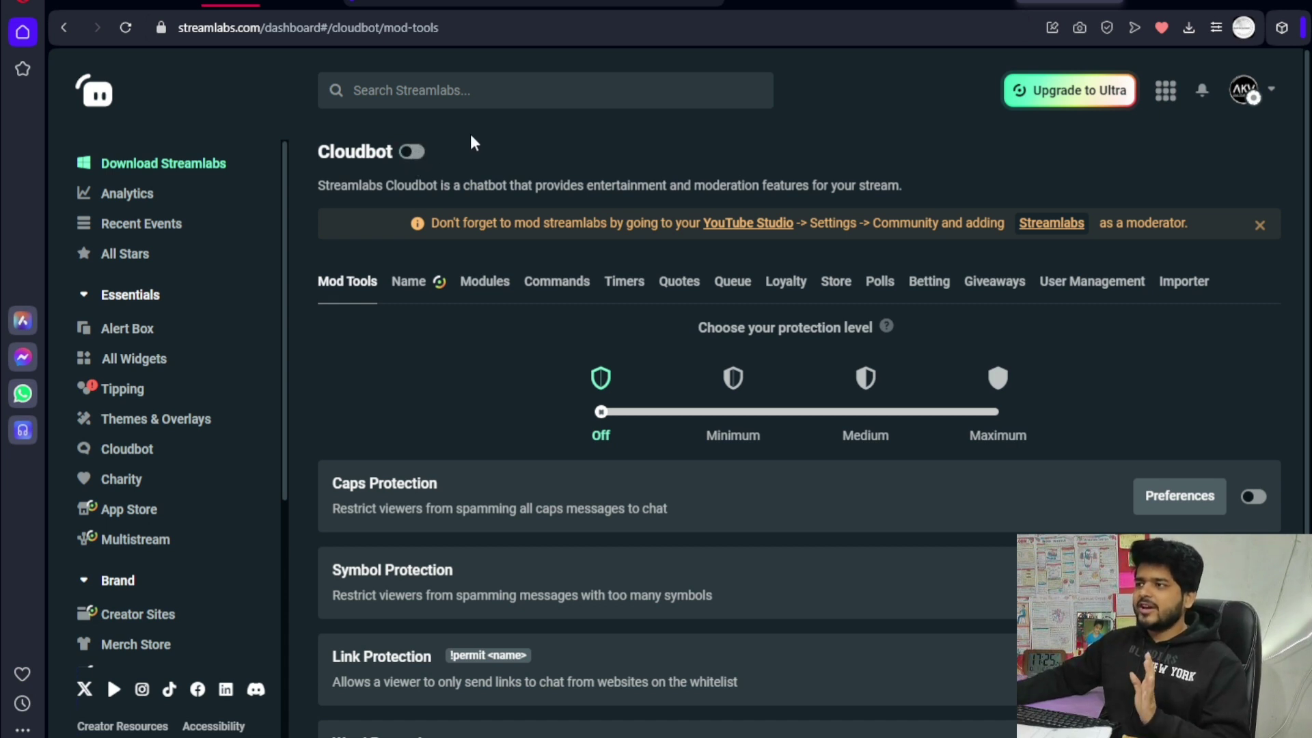
pyautogui.click(416, 155)
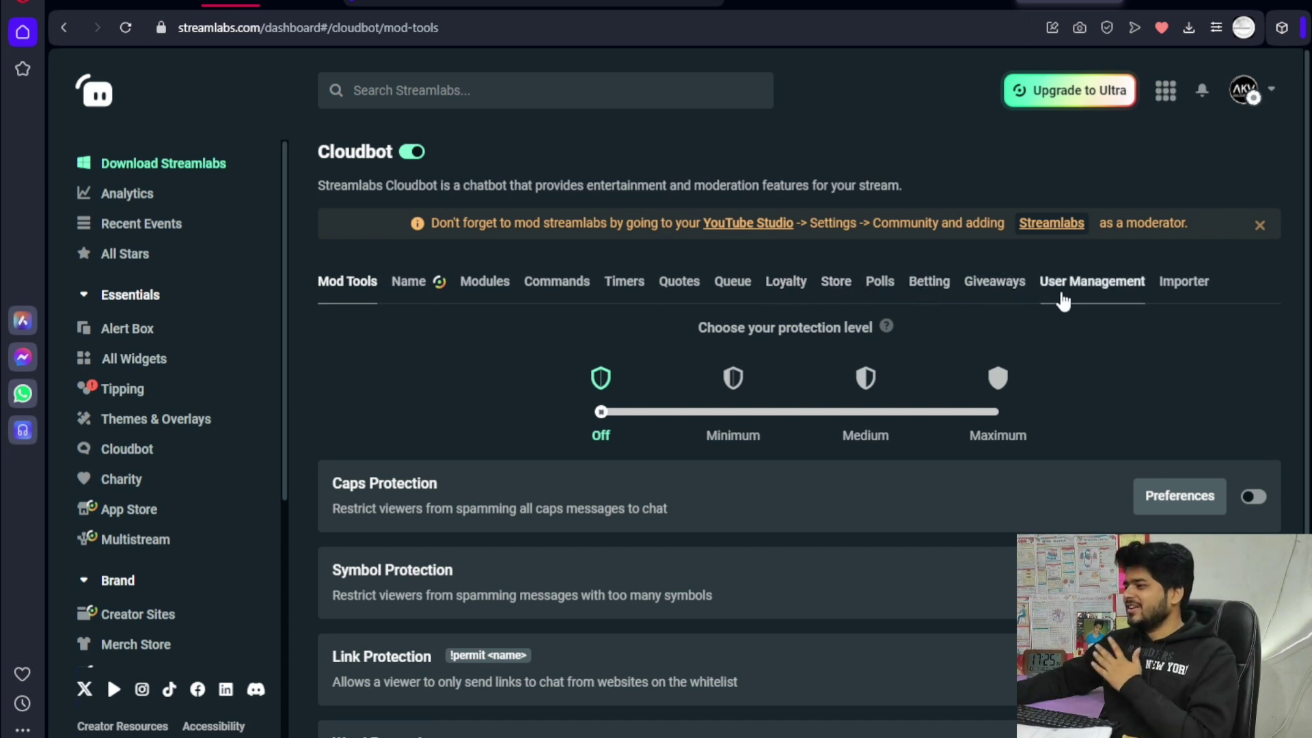
# Step: View Cloudbot's Importer options, and examine the protection level and chat protection settings in Mod Tools
pyautogui.click(1203, 296)
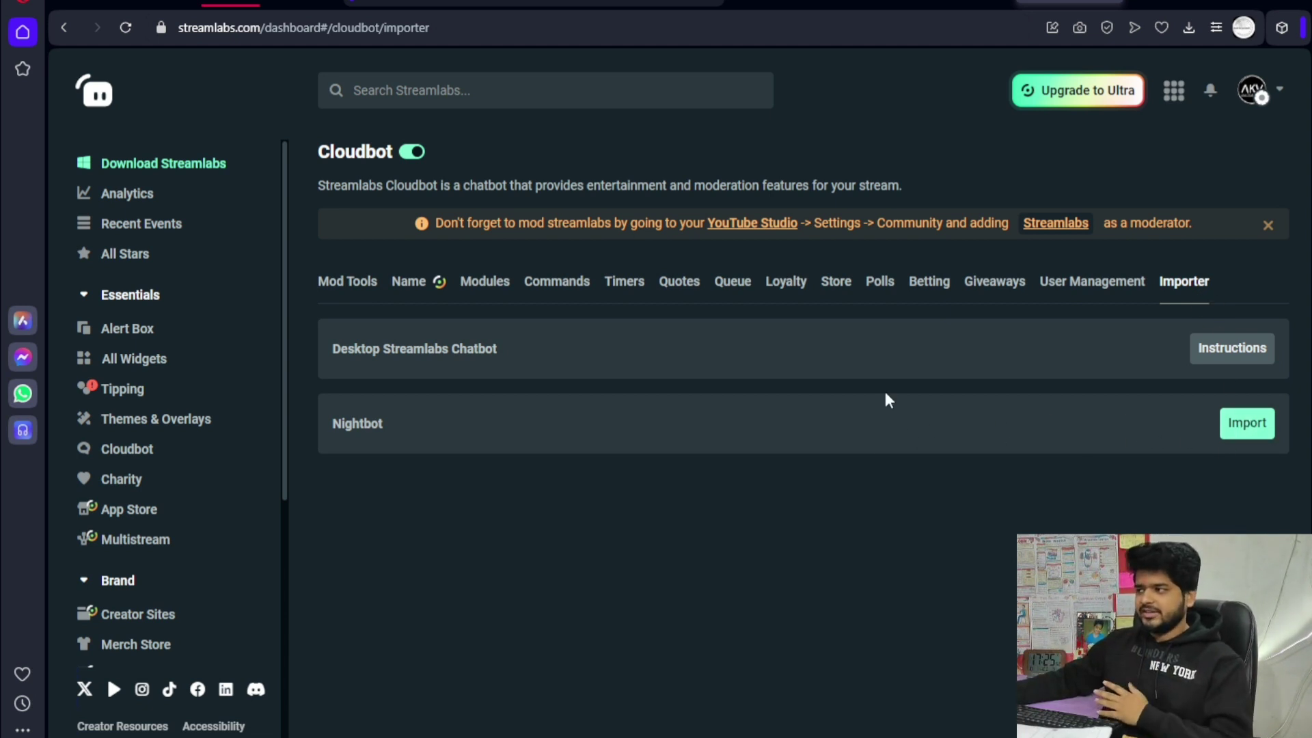
pyautogui.click(349, 280)
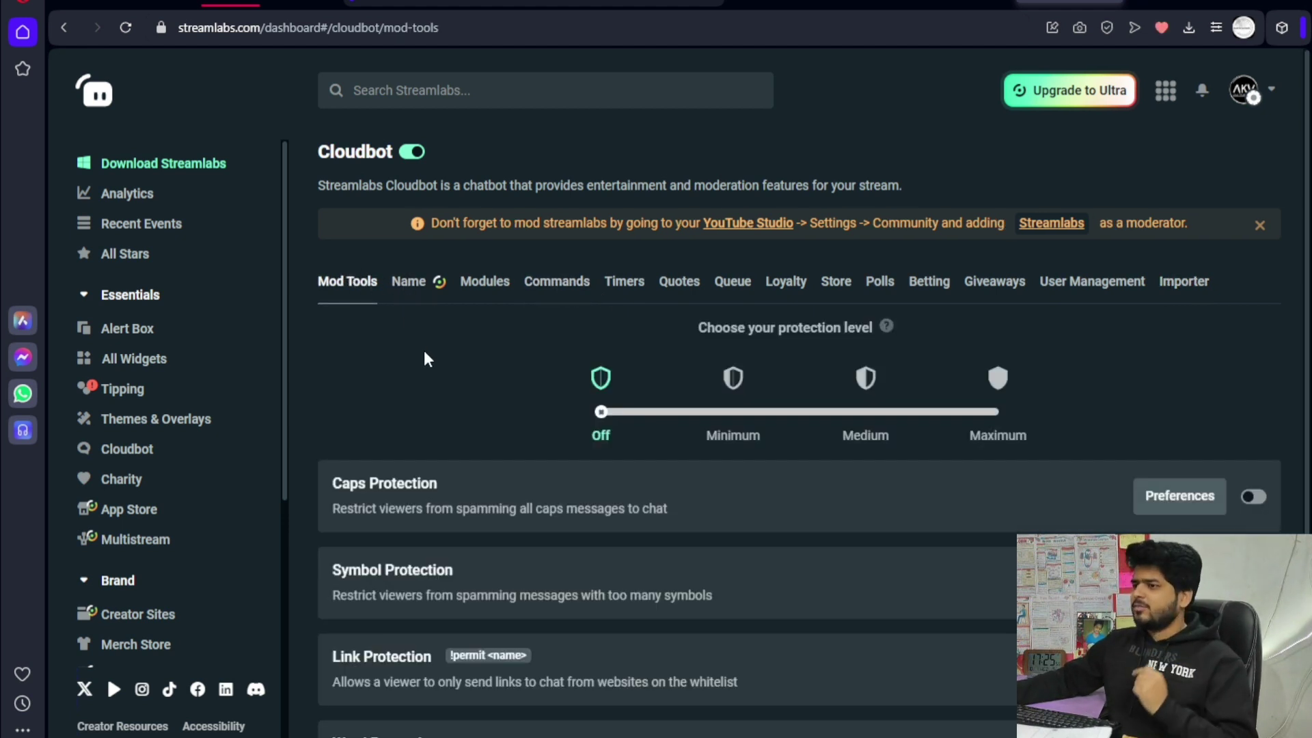
pyautogui.scroll(-1, 434, 382)
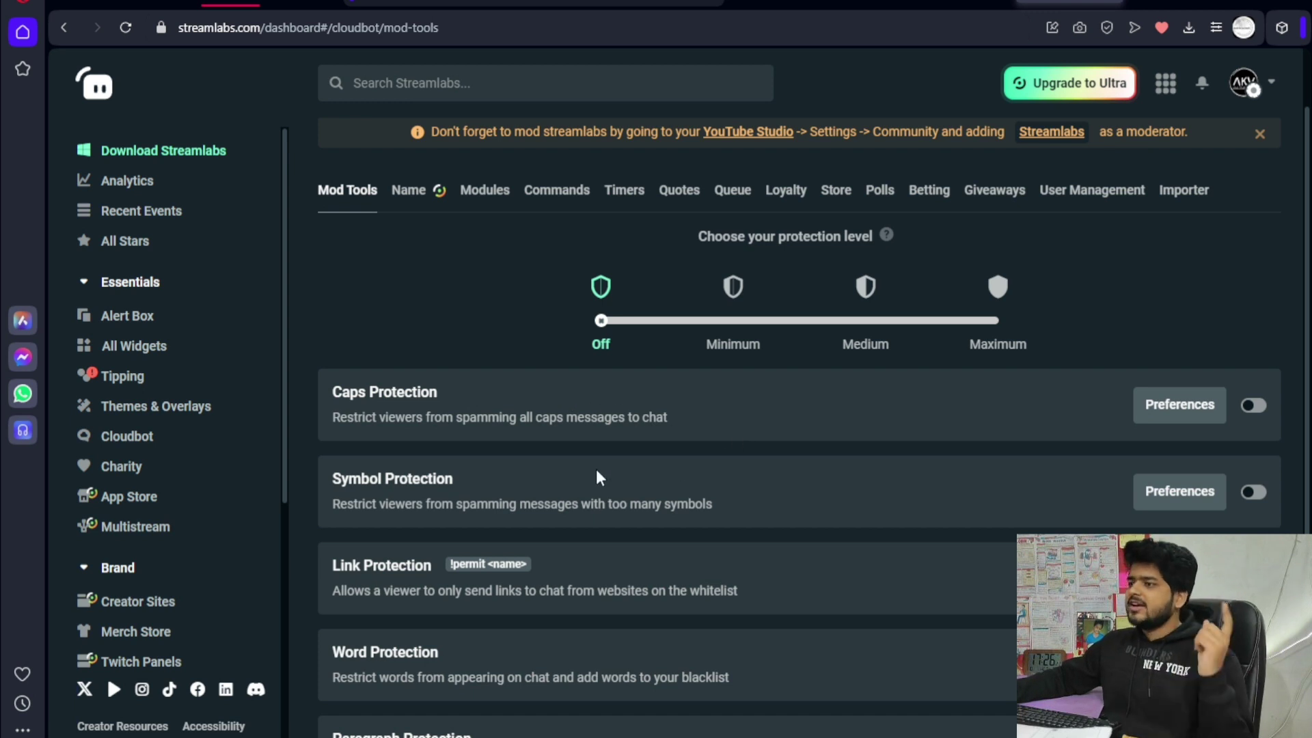
pyautogui.scroll(-1, 597, 478)
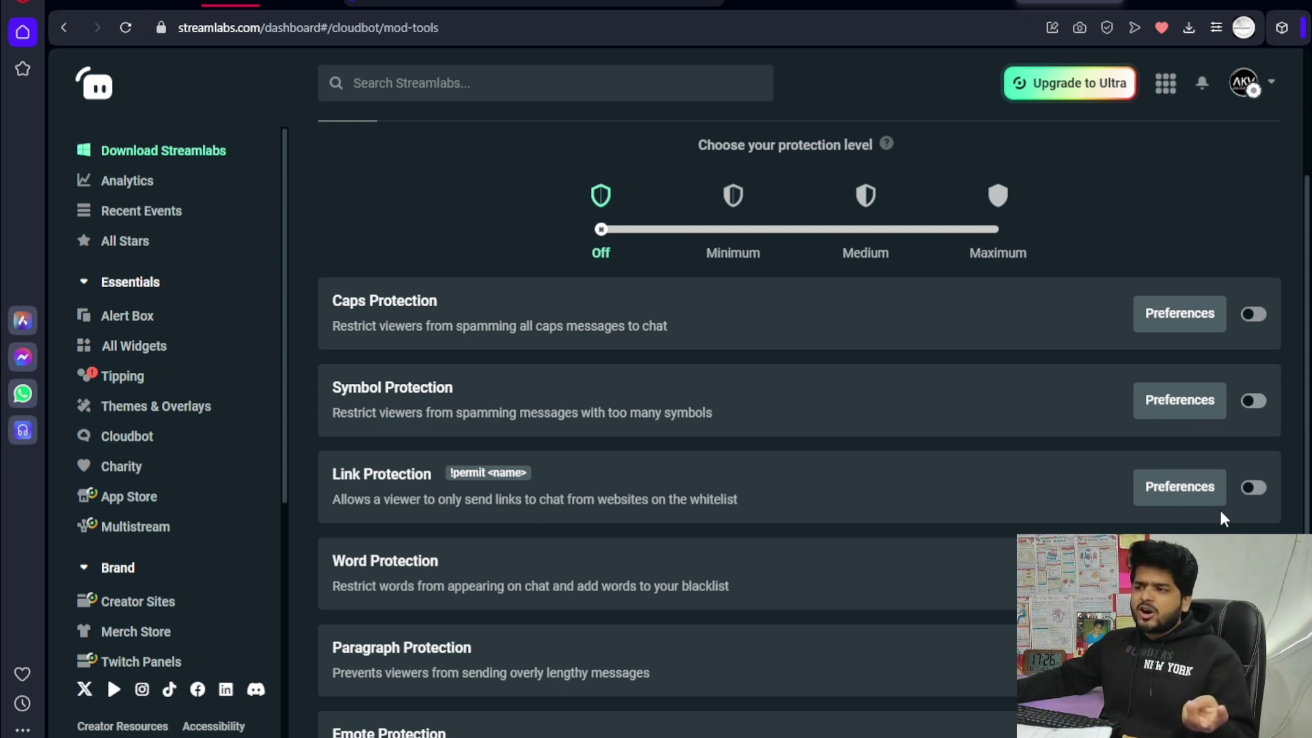
pyautogui.scroll(-1, 908, 469)
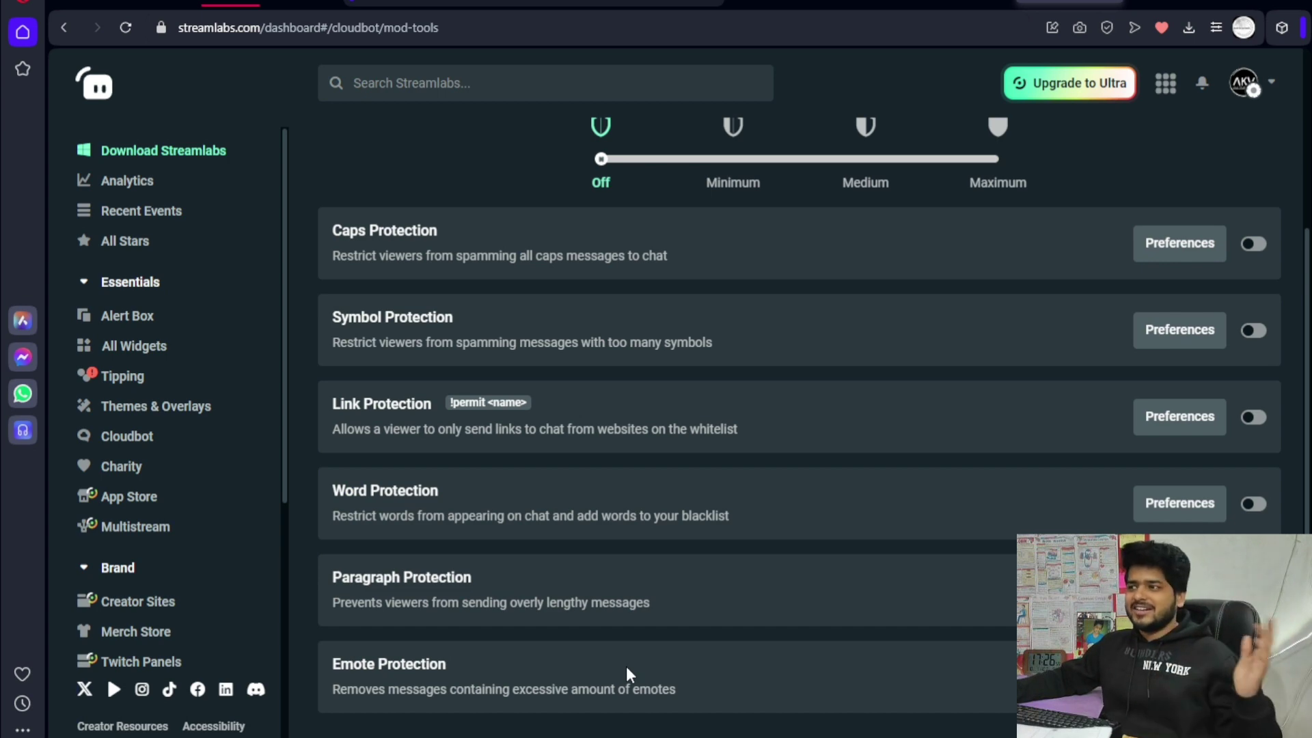
pyautogui.scroll(4, 636, 602)
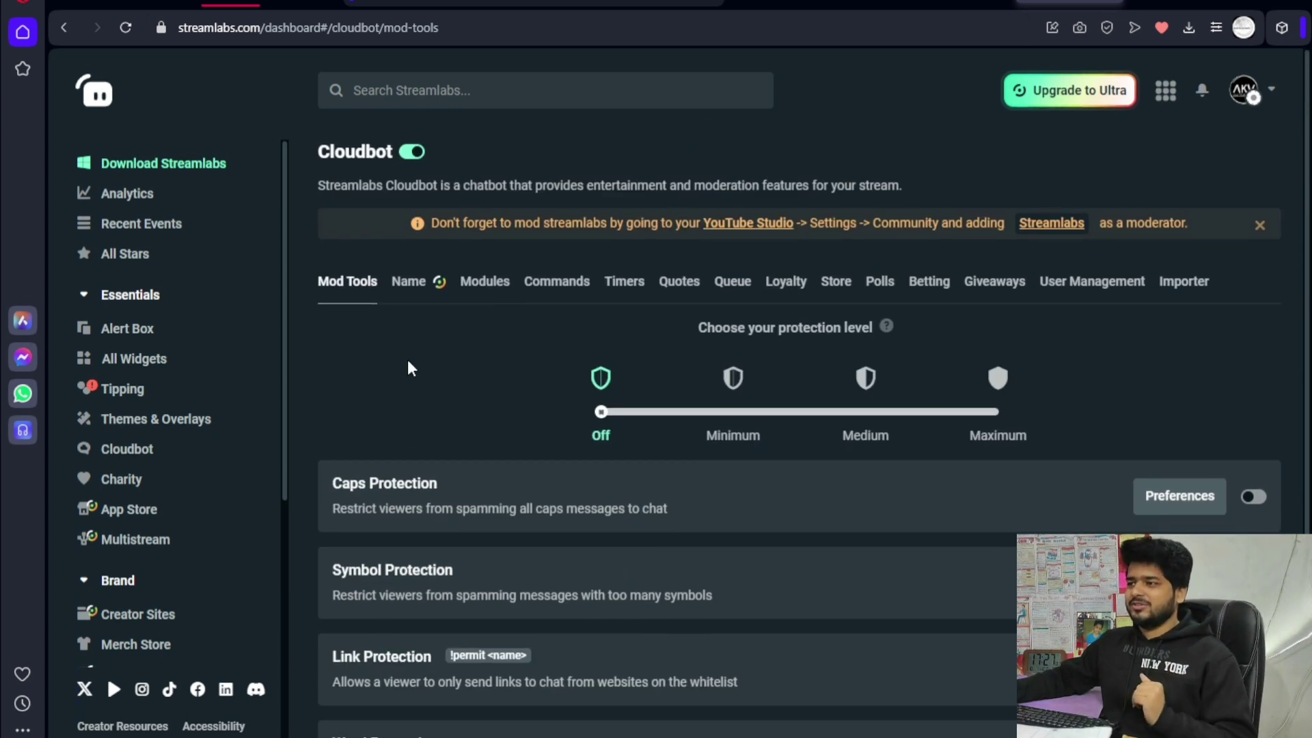
# Step: View Cloudbot's Name page and examine the available chat modules, from Chat Alerts to Emote Combo
pyautogui.click(419, 292)
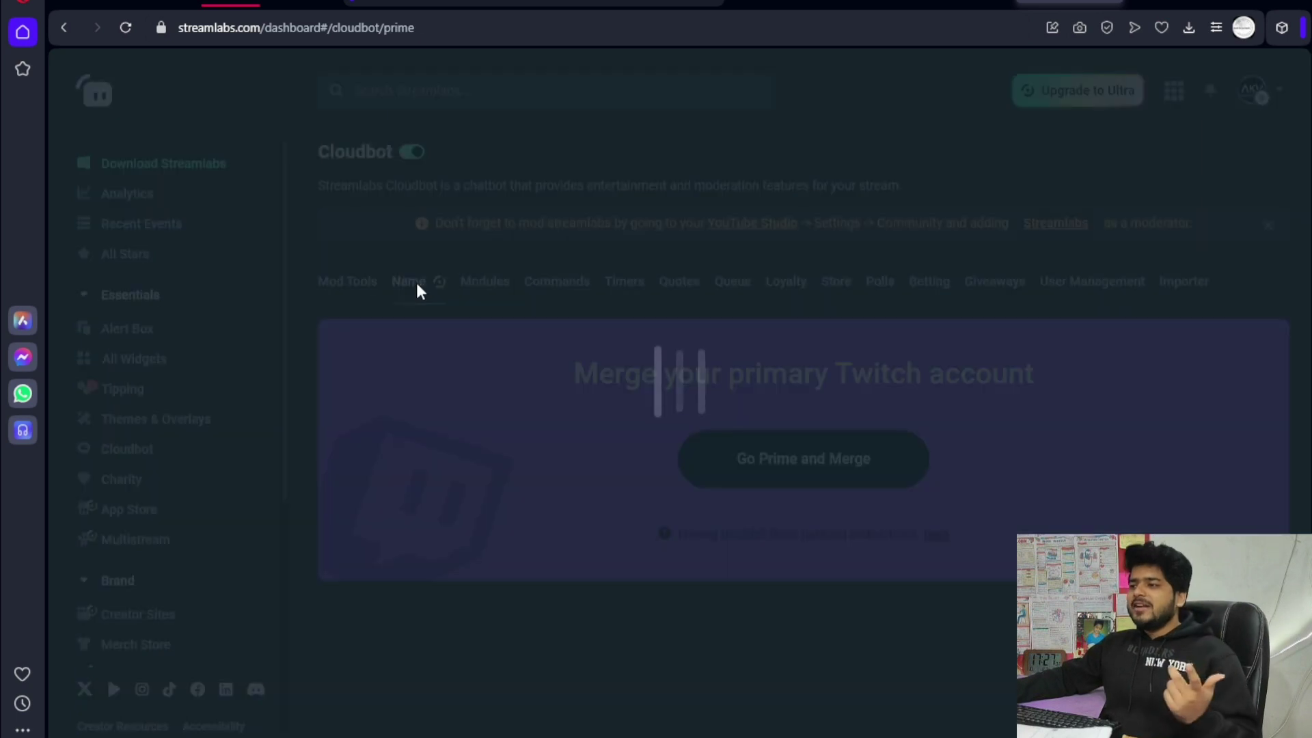
pyautogui.click(477, 290)
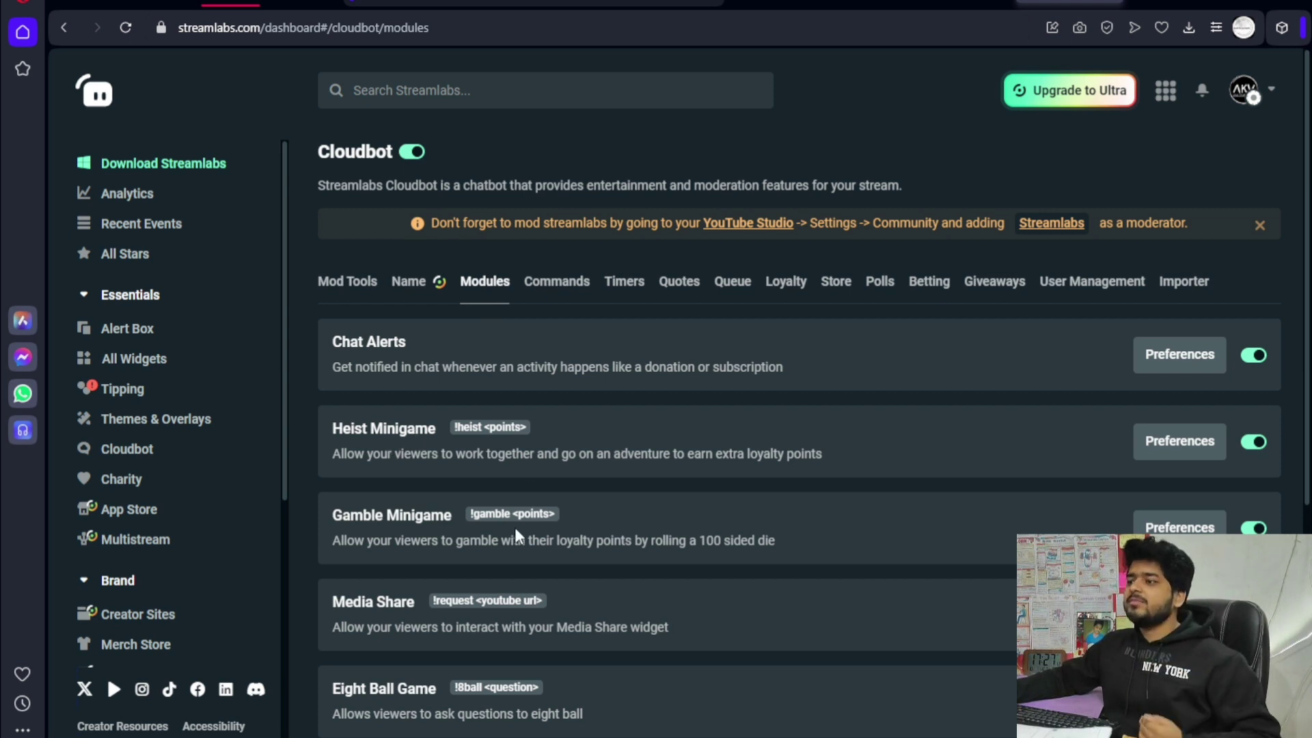
pyautogui.scroll(-3, 516, 531)
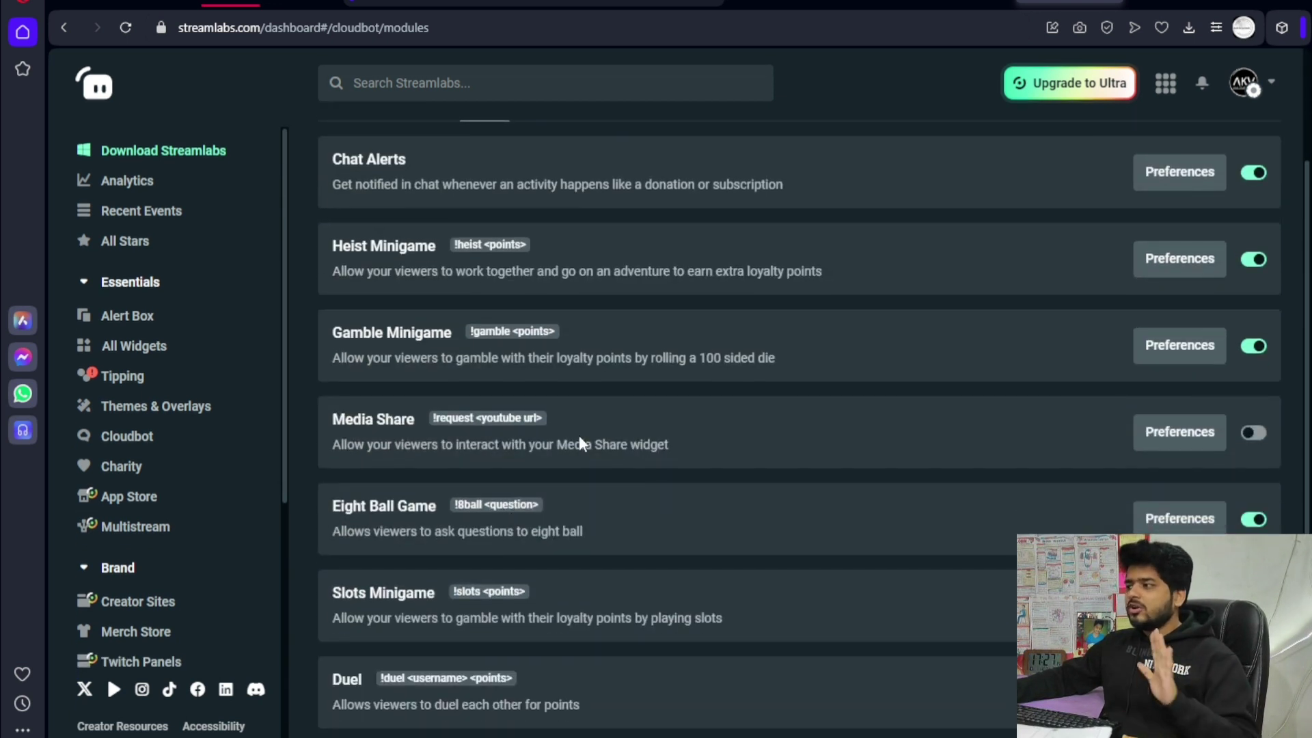
pyautogui.scroll(-3, 604, 461)
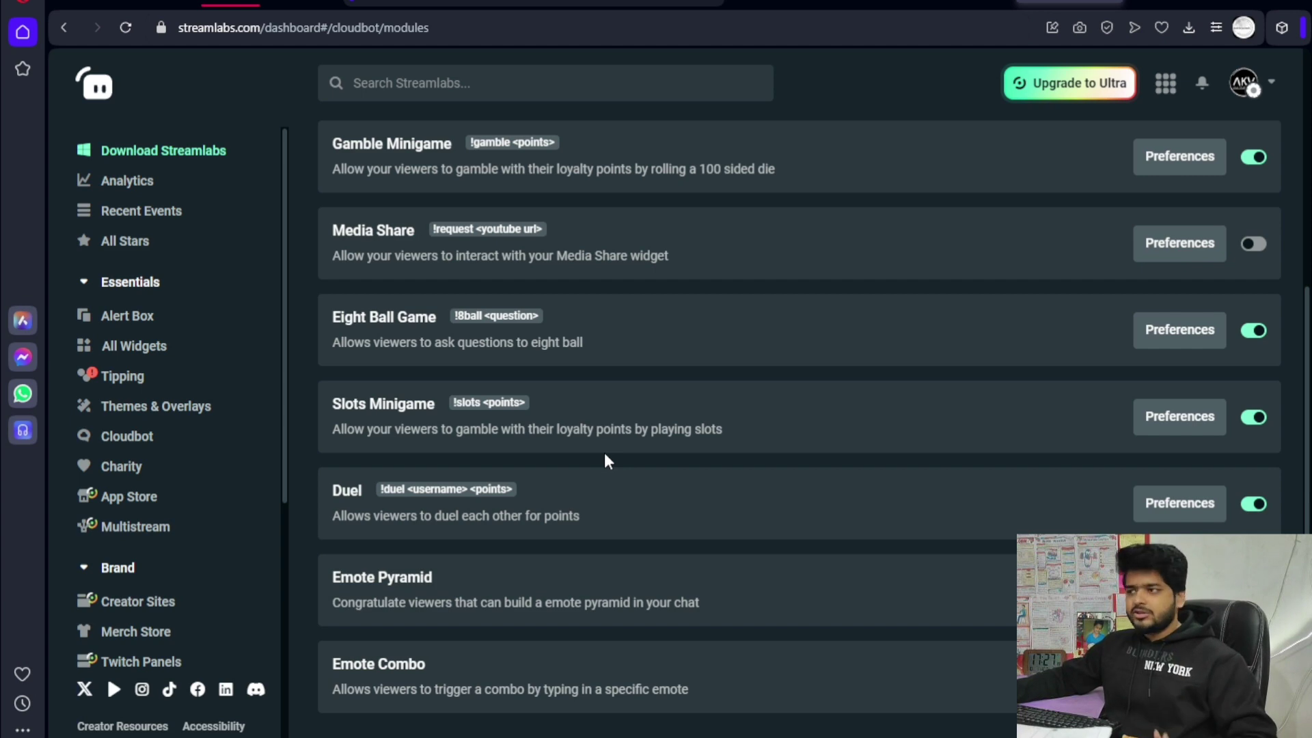
pyautogui.scroll(6, 606, 456)
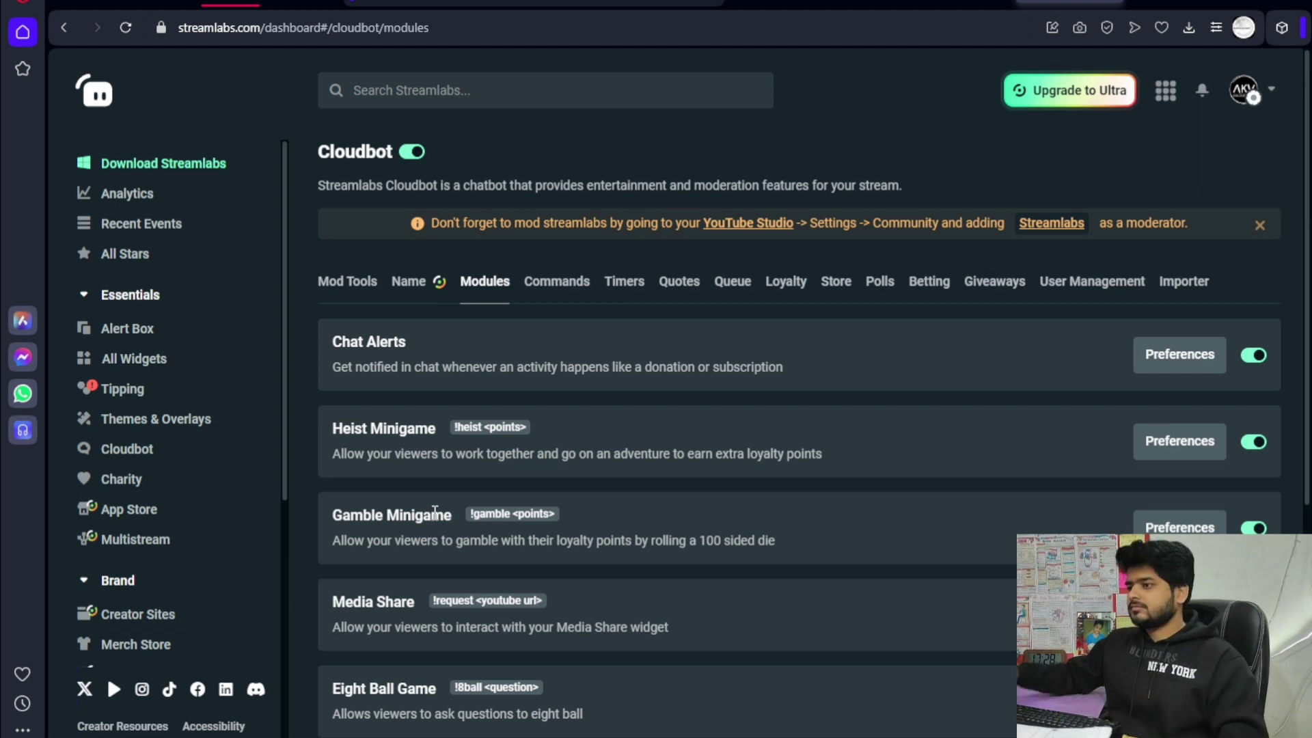
pyautogui.scroll(-2, 435, 513)
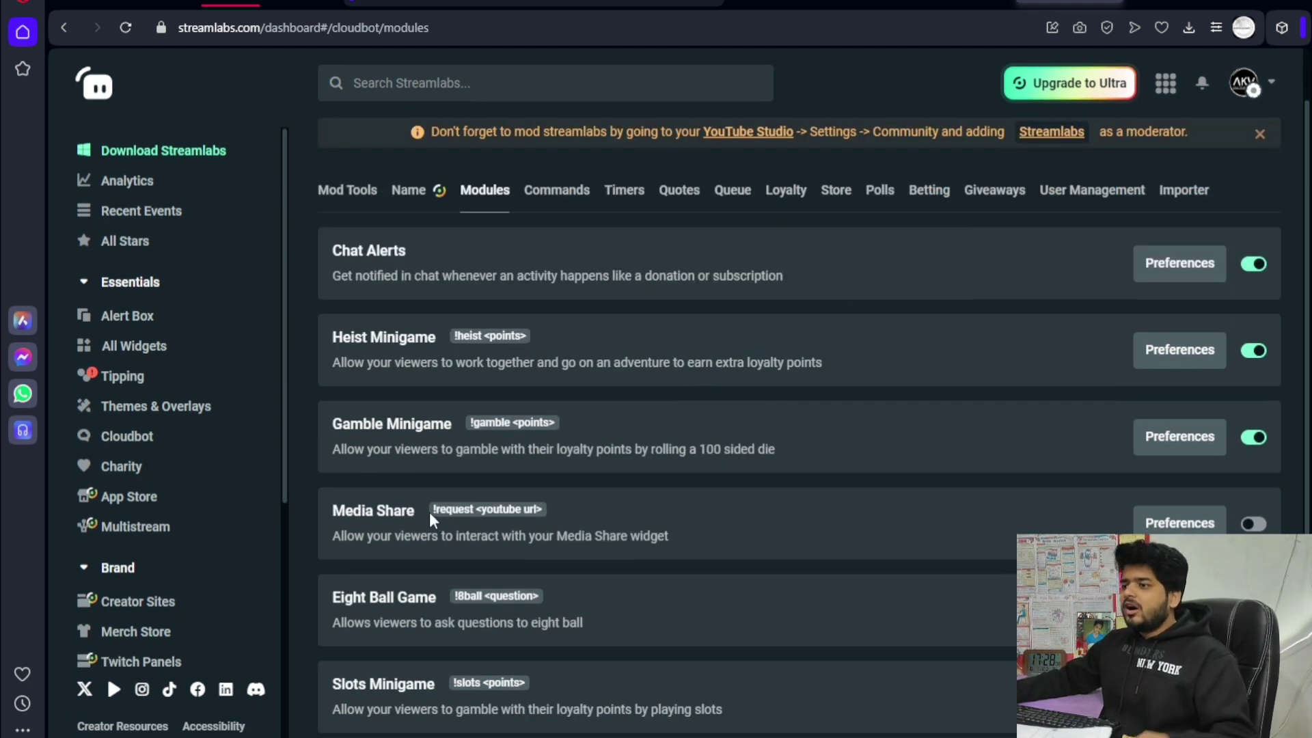
pyautogui.scroll(-4, 430, 513)
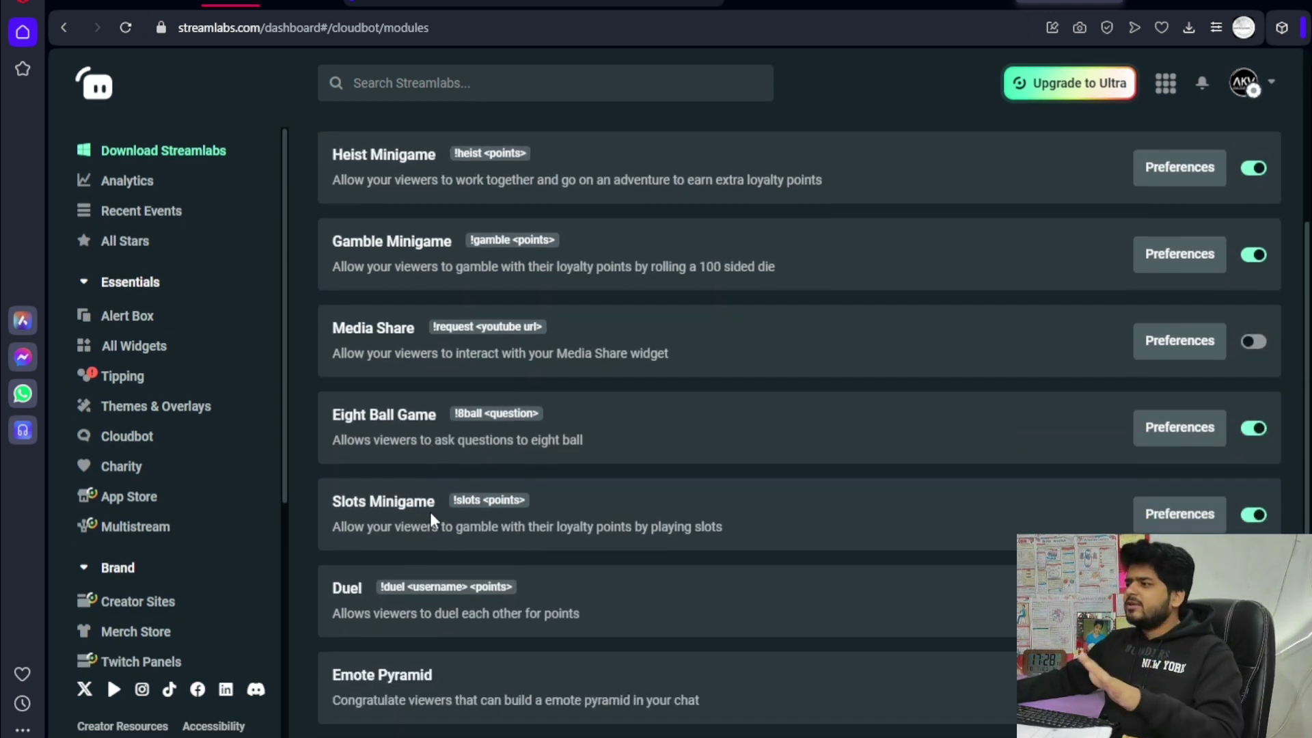
# Step: Open Cloudbot's custom commands and examine the existing commands with their responses, cooldowns and permissions
pyautogui.scroll(5, 429, 517)
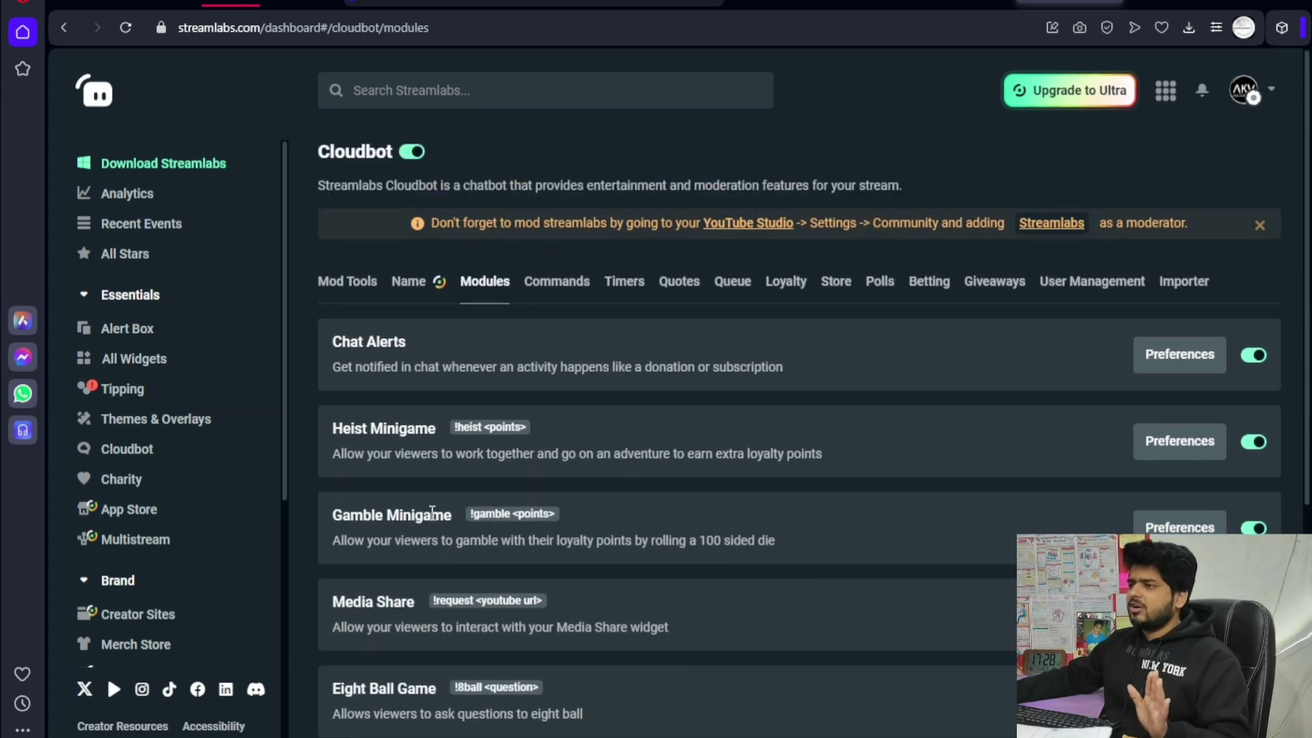
pyautogui.click(554, 293)
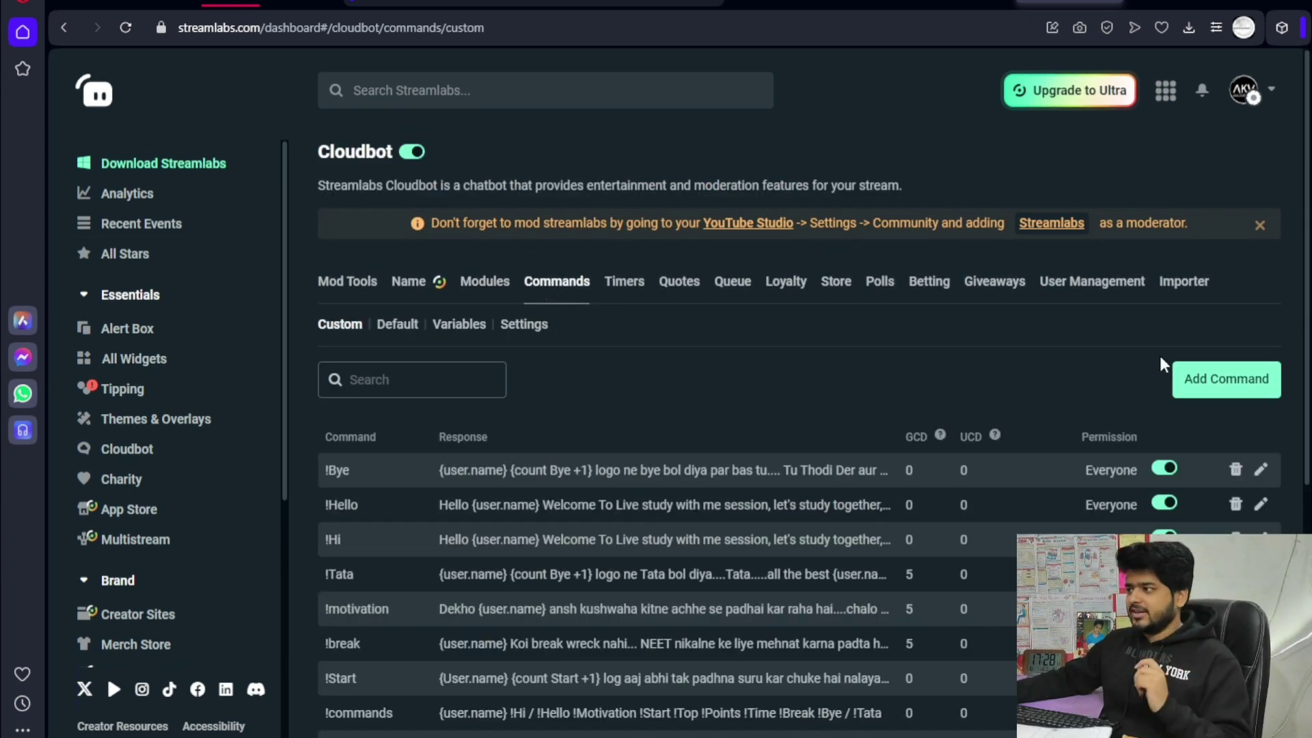
pyautogui.scroll(-6, 752, 410)
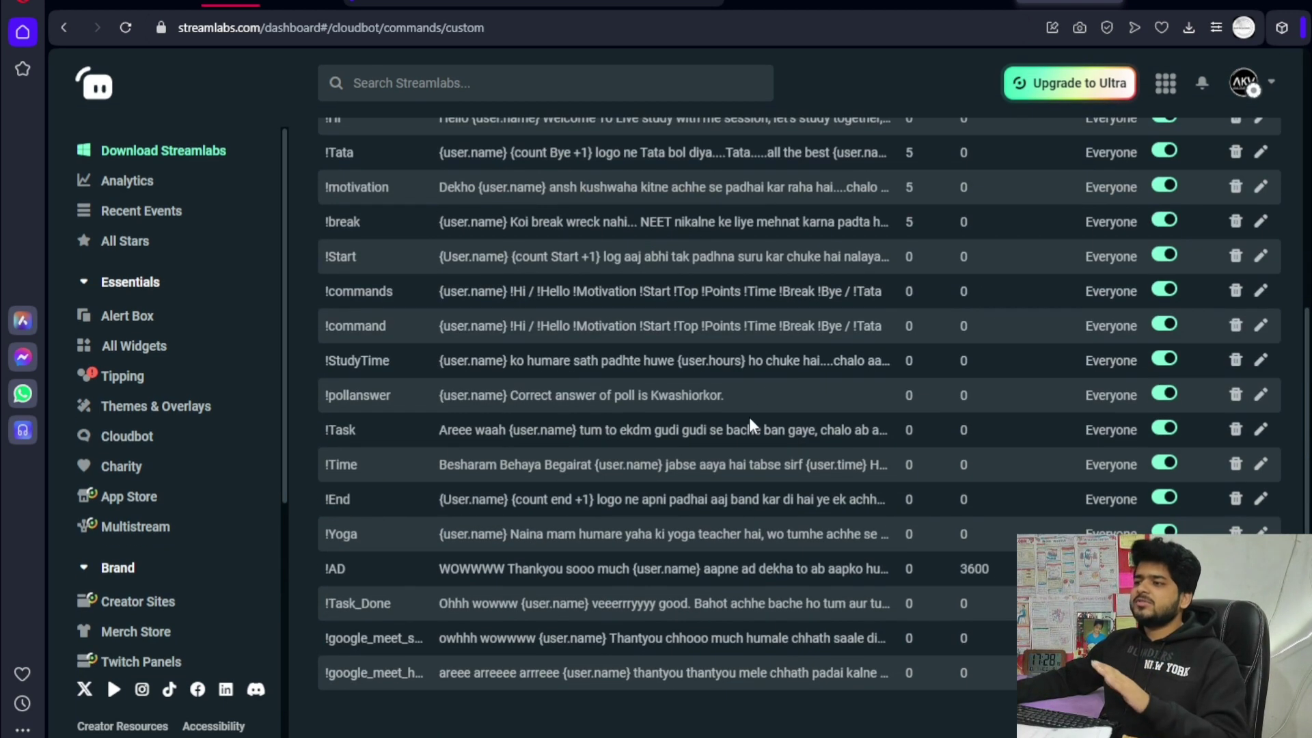
pyautogui.scroll(6, 750, 419)
pyautogui.scroll(-6, 745, 450)
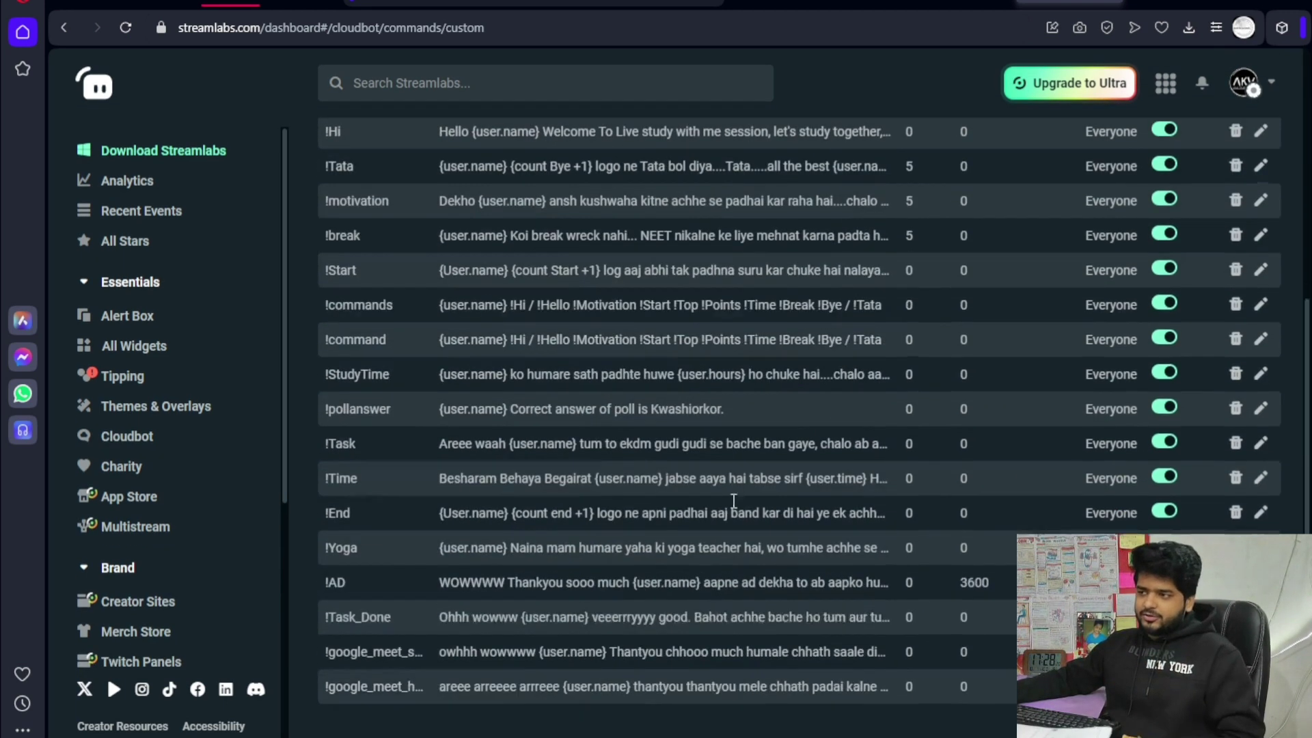
pyautogui.scroll(6, 726, 497)
pyautogui.scroll(-6, 726, 496)
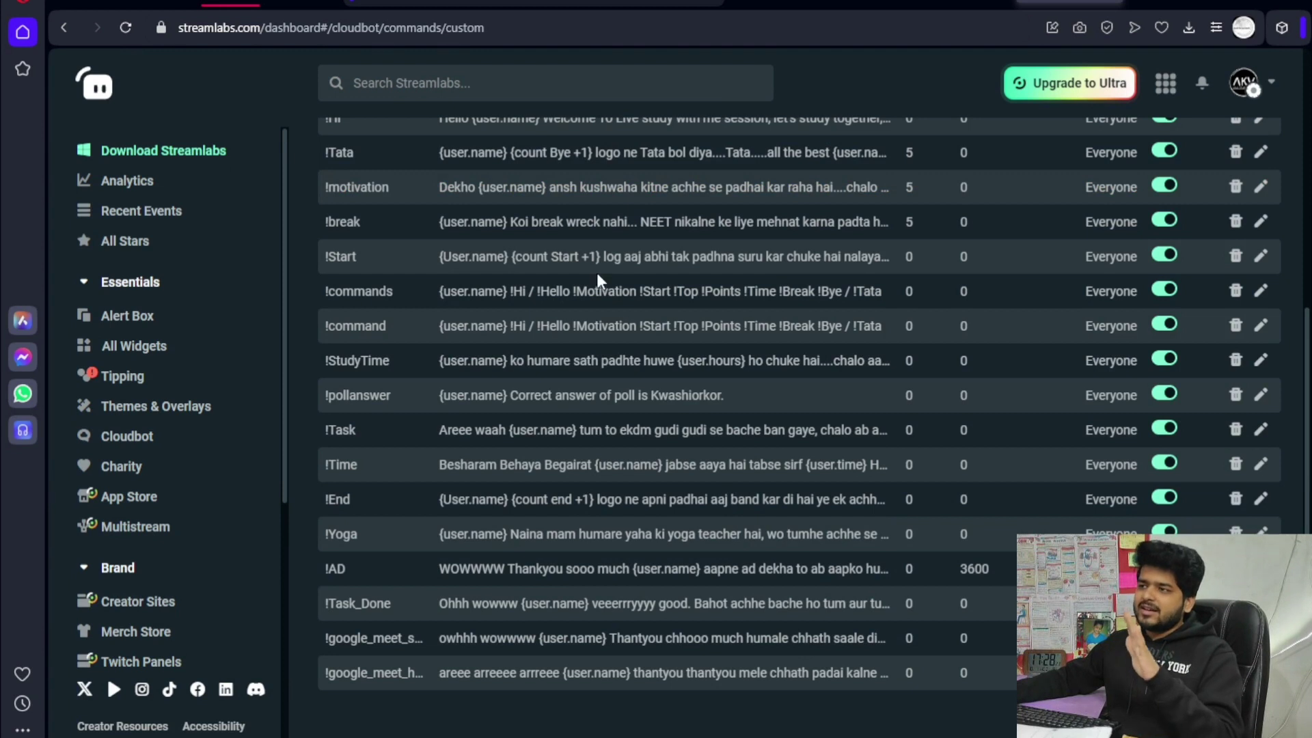
pyautogui.scroll(3, 596, 273)
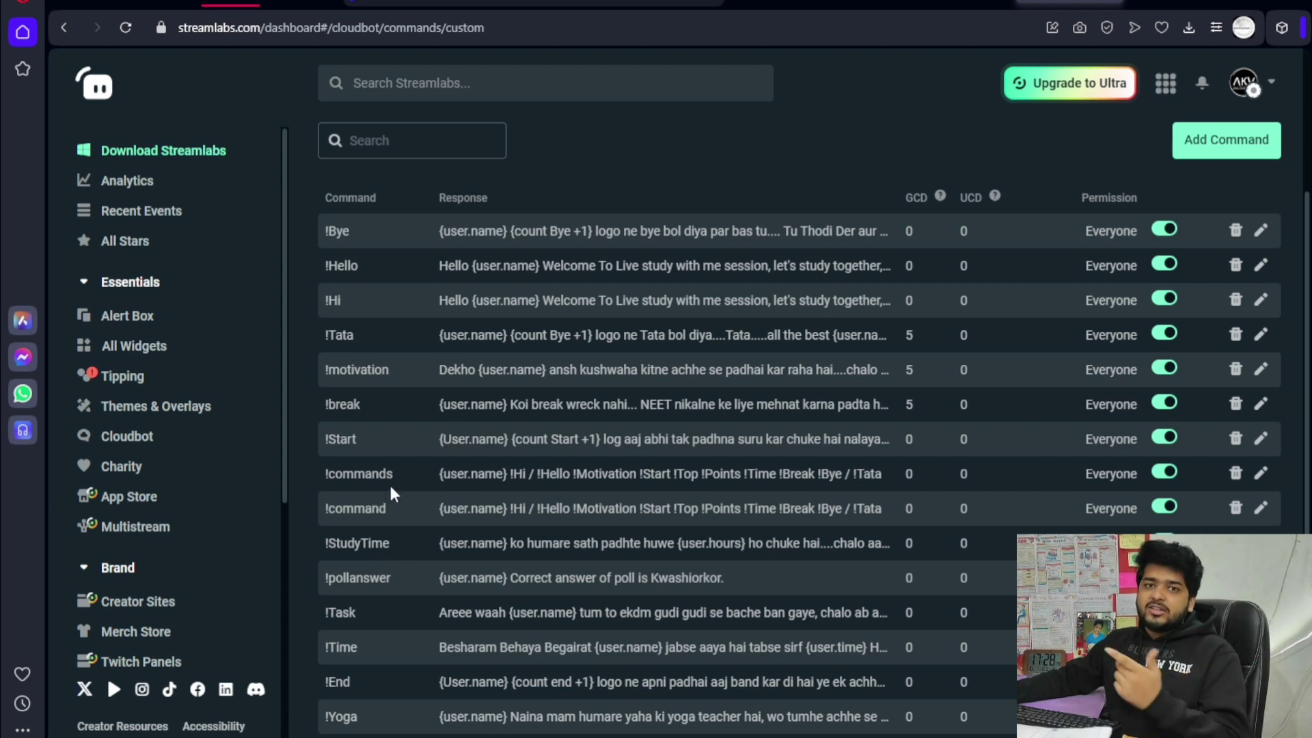
pyautogui.scroll(-1, 376, 540)
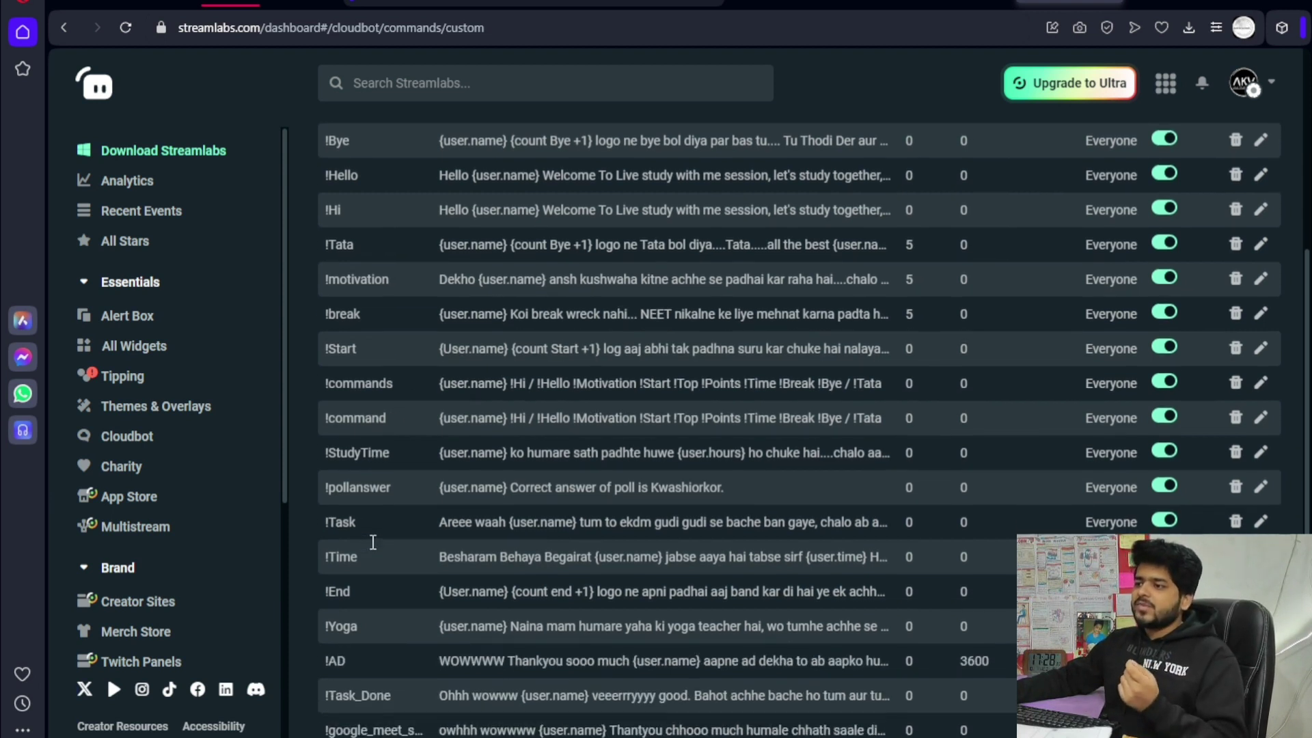
pyautogui.scroll(-1, 369, 557)
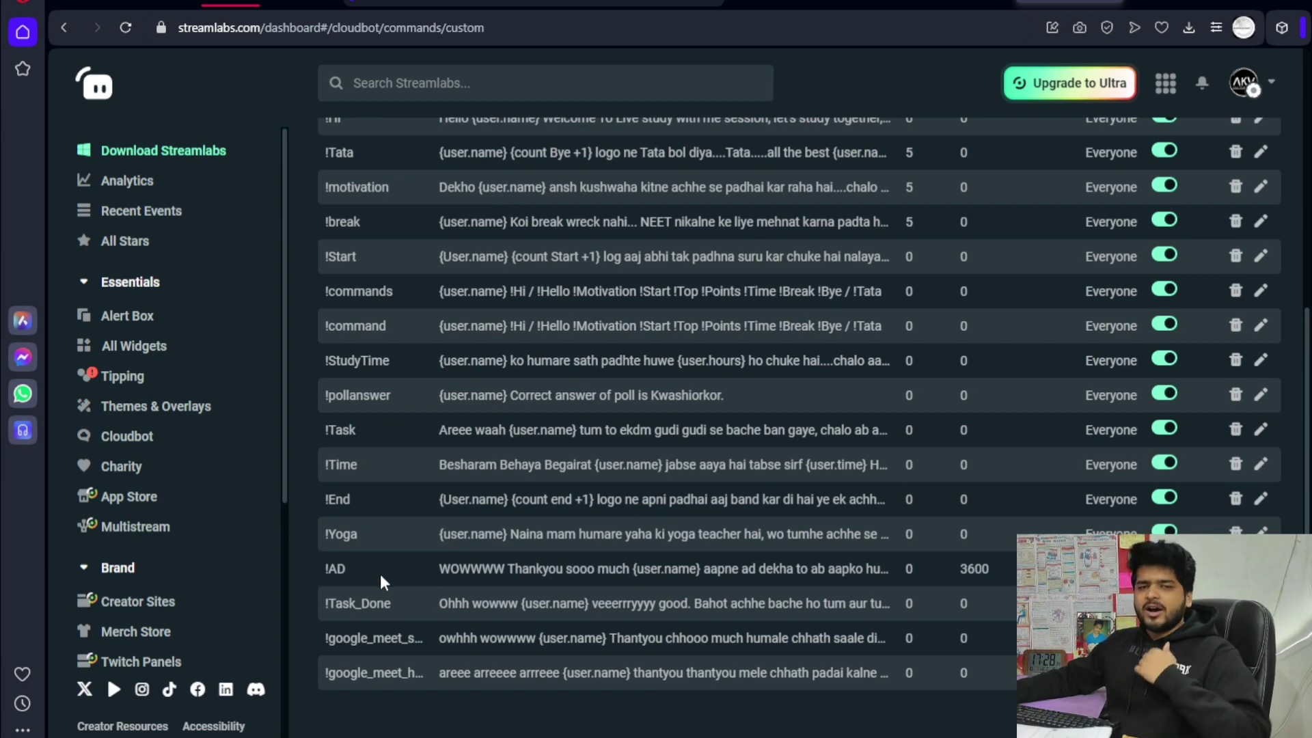
pyautogui.scroll(5, 380, 575)
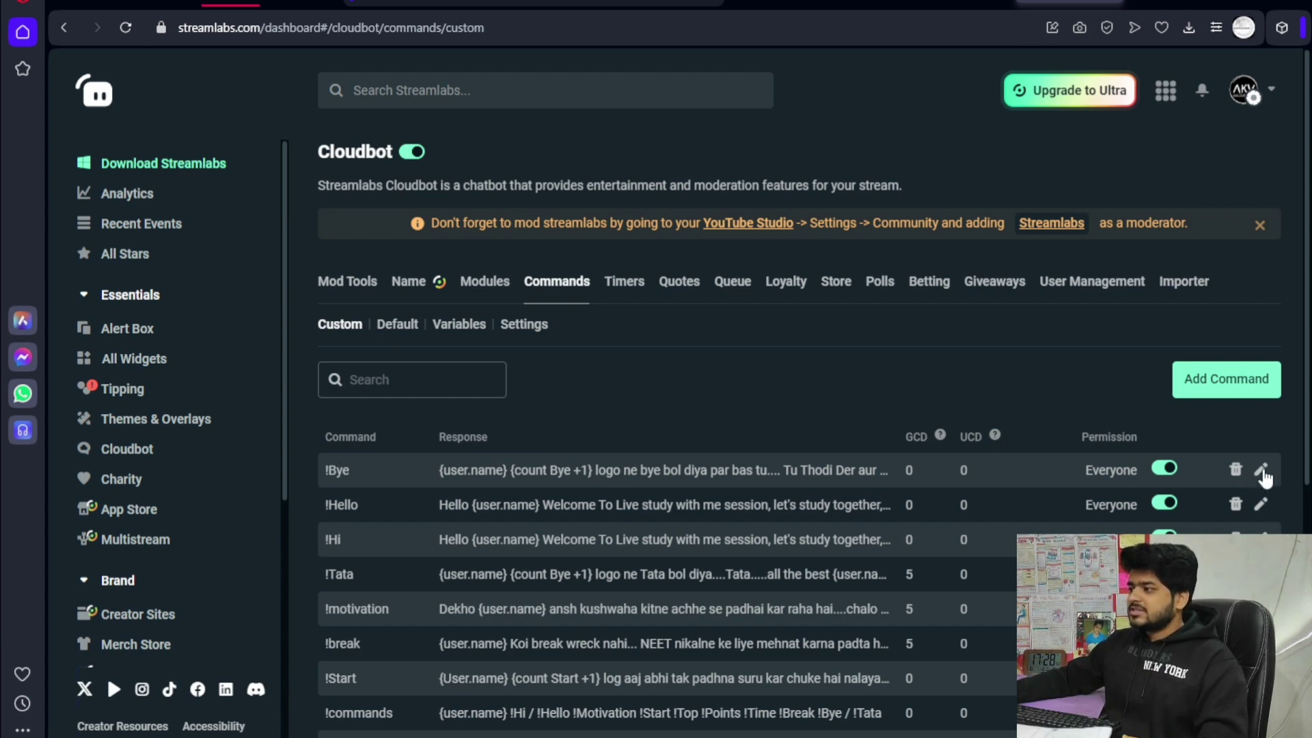
# Step: Start a new custom command and look through its general options and the available templates
pyautogui.click(1232, 383)
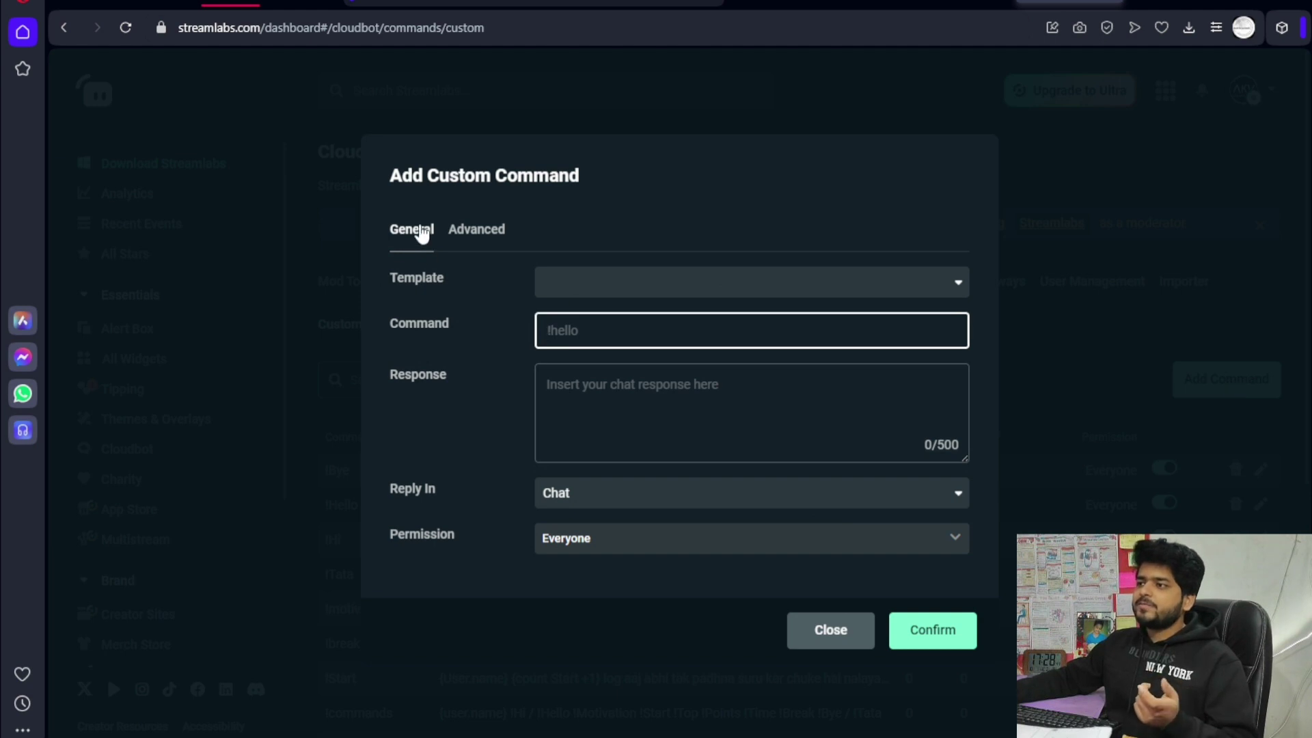
pyautogui.click(465, 226)
pyautogui.click(404, 146)
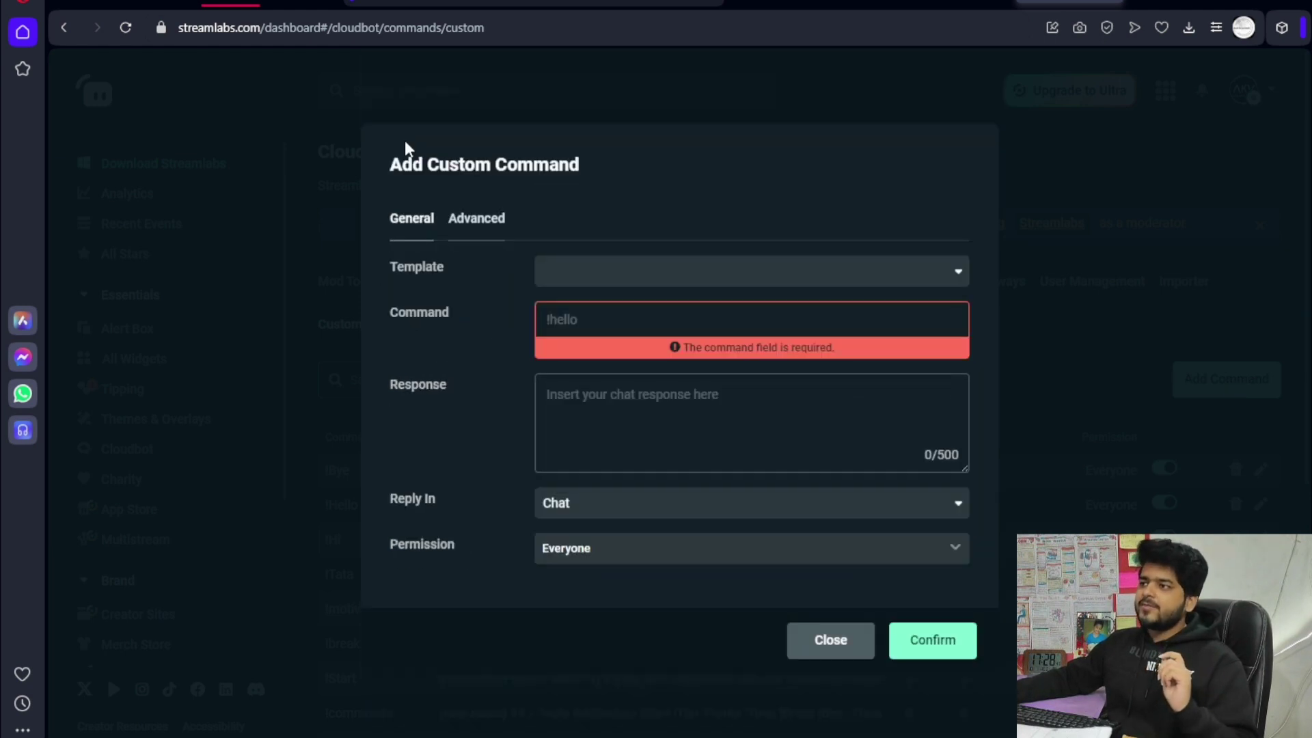
pyautogui.click(720, 280)
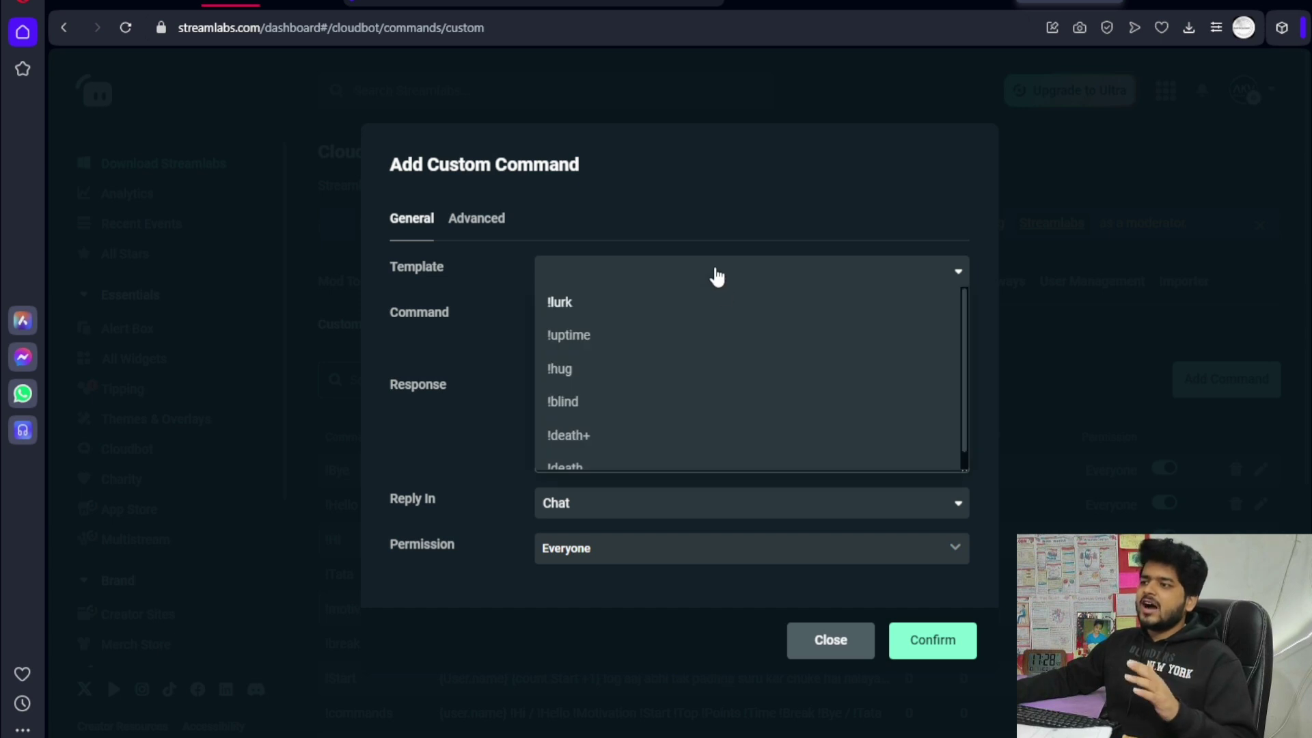
pyautogui.scroll(-1, 659, 401)
pyautogui.scroll(1, 639, 328)
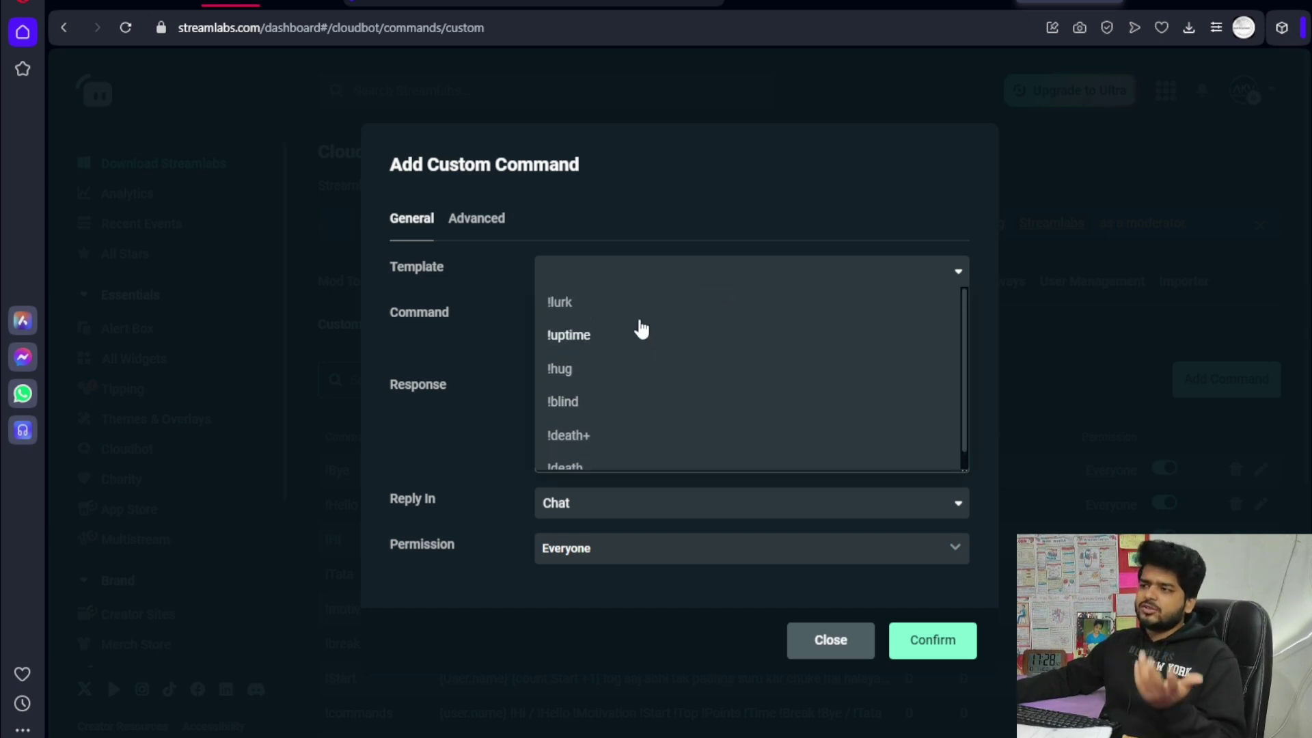
pyautogui.click(691, 272)
# Step: Create the custom command as an exclamation mark plus the streamer's first name, with the response "yes"
pyautogui.click(585, 320)
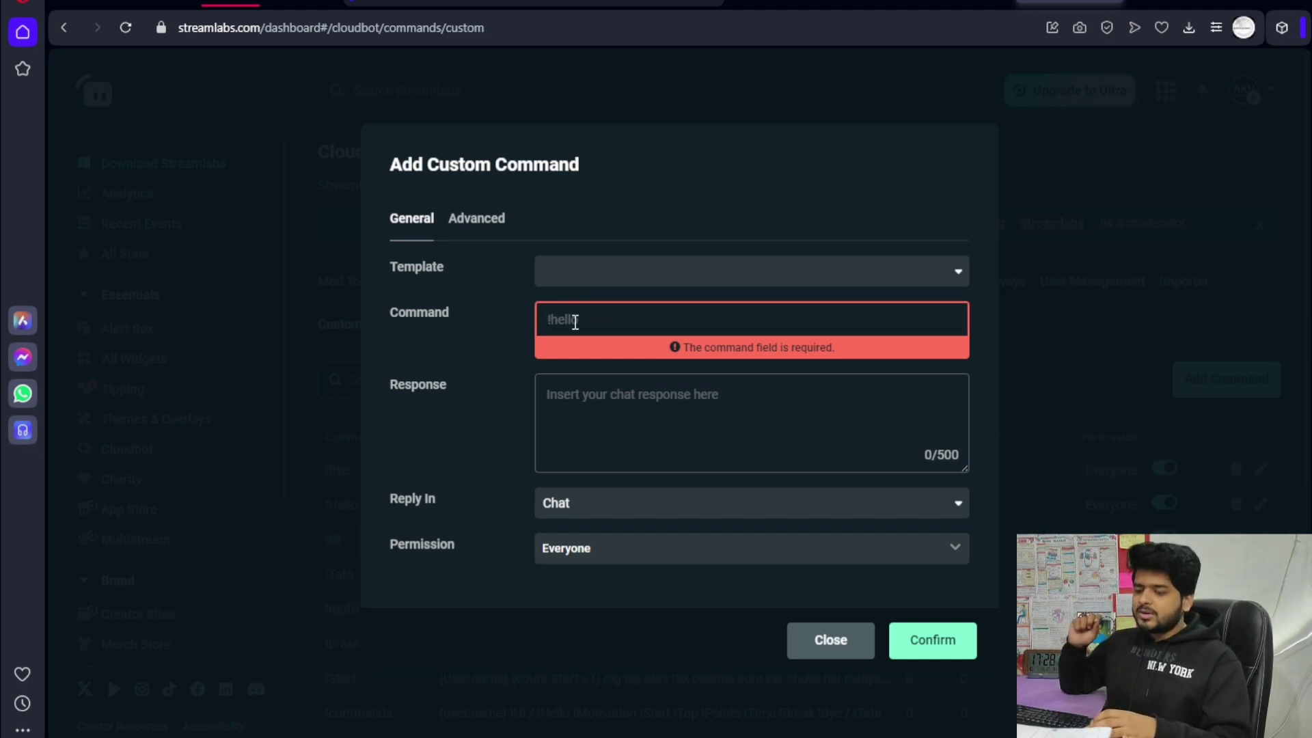
pyautogui.write('!')
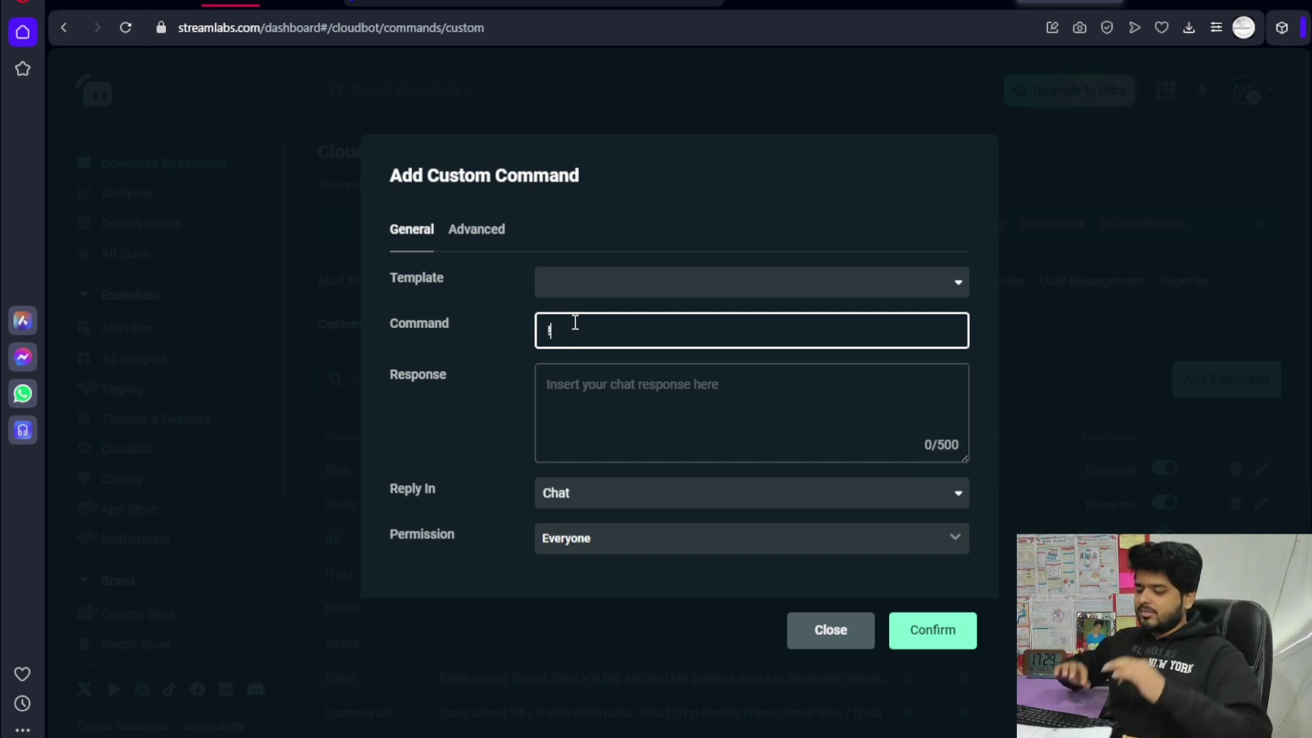
pyautogui.write('ansh')
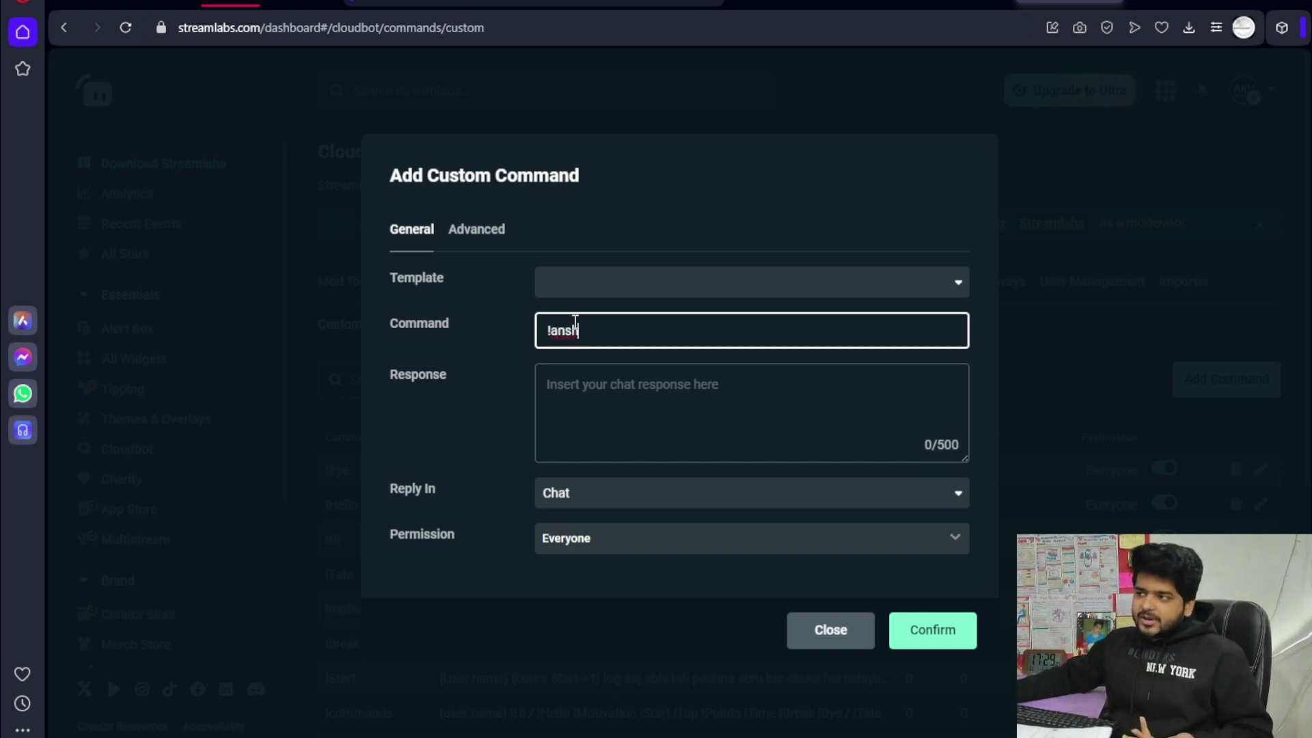
pyautogui.click(593, 382)
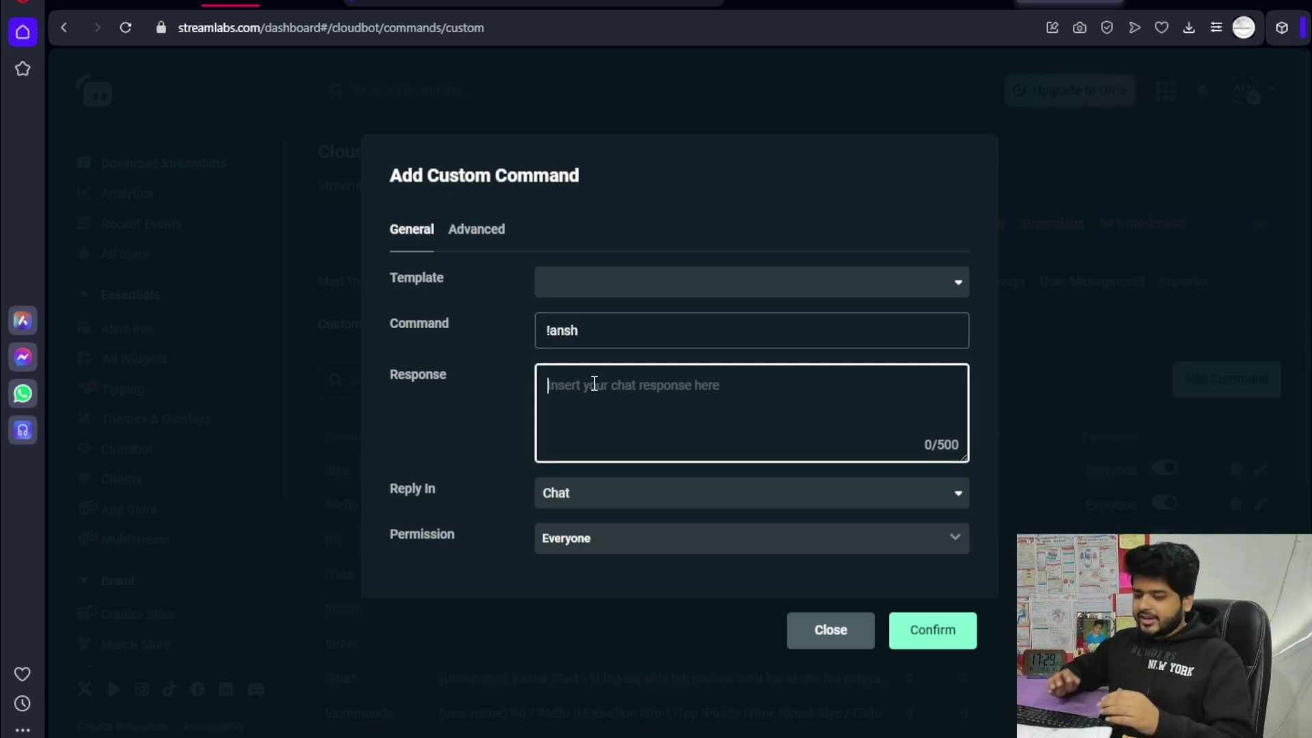
pyautogui.write('yes')
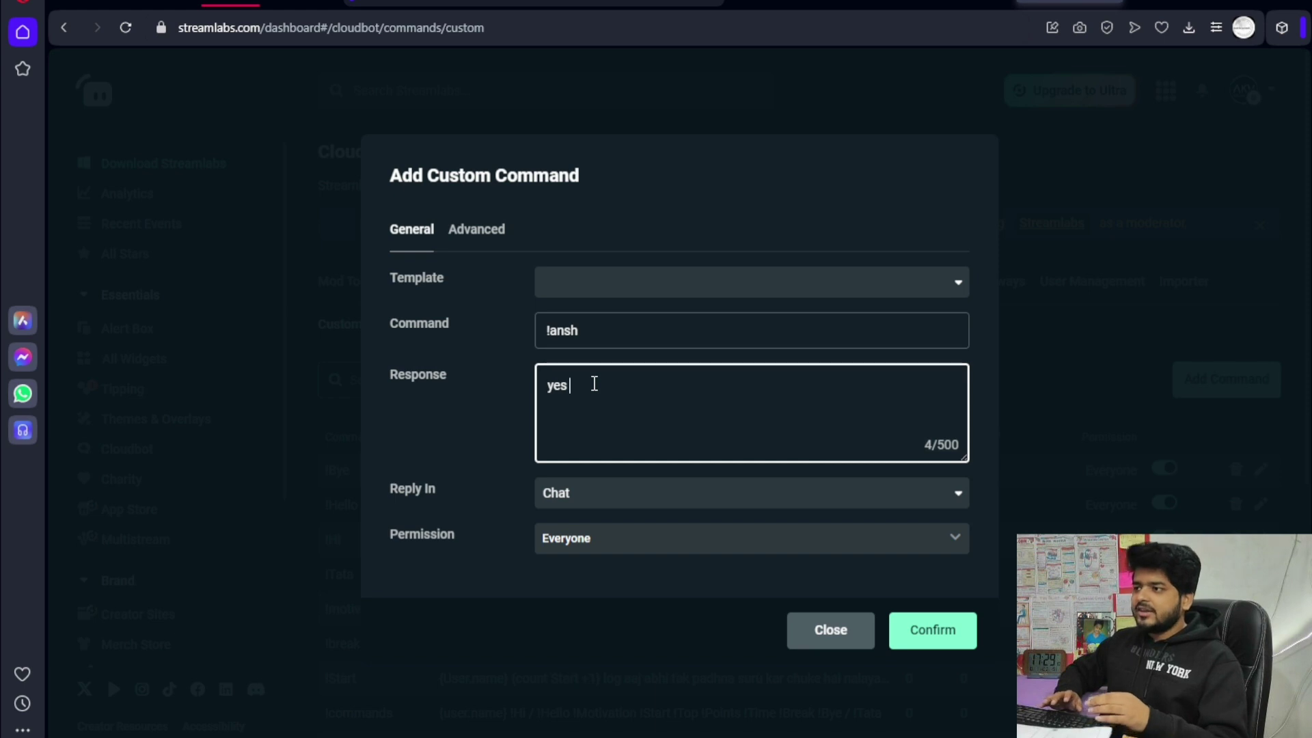
pyautogui.click(918, 637)
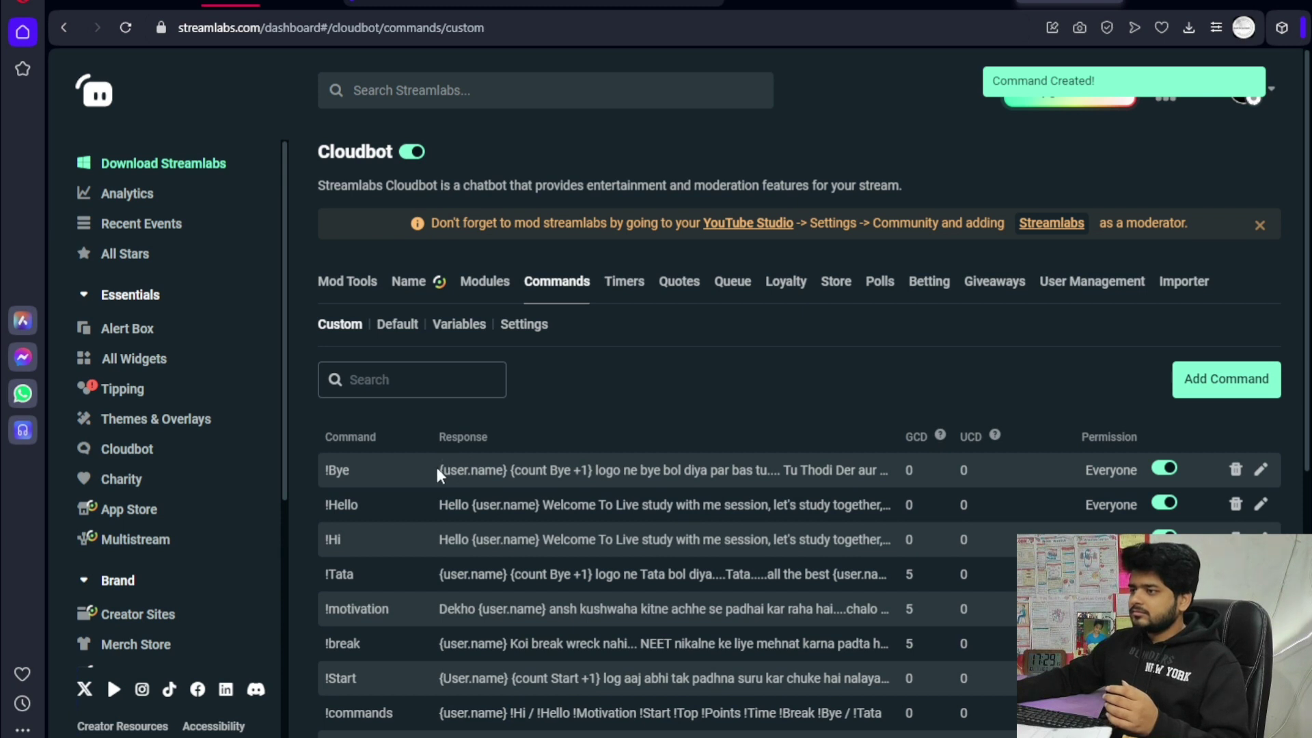
# Step: Start another command with the streamer's first name after "!" and the response "hey {user.name}", copying the variable from the !Bye response
pyautogui.moveTo(438, 468); pyautogui.dragTo(509, 470)
pyautogui.hotkey('ctrl', 'c')
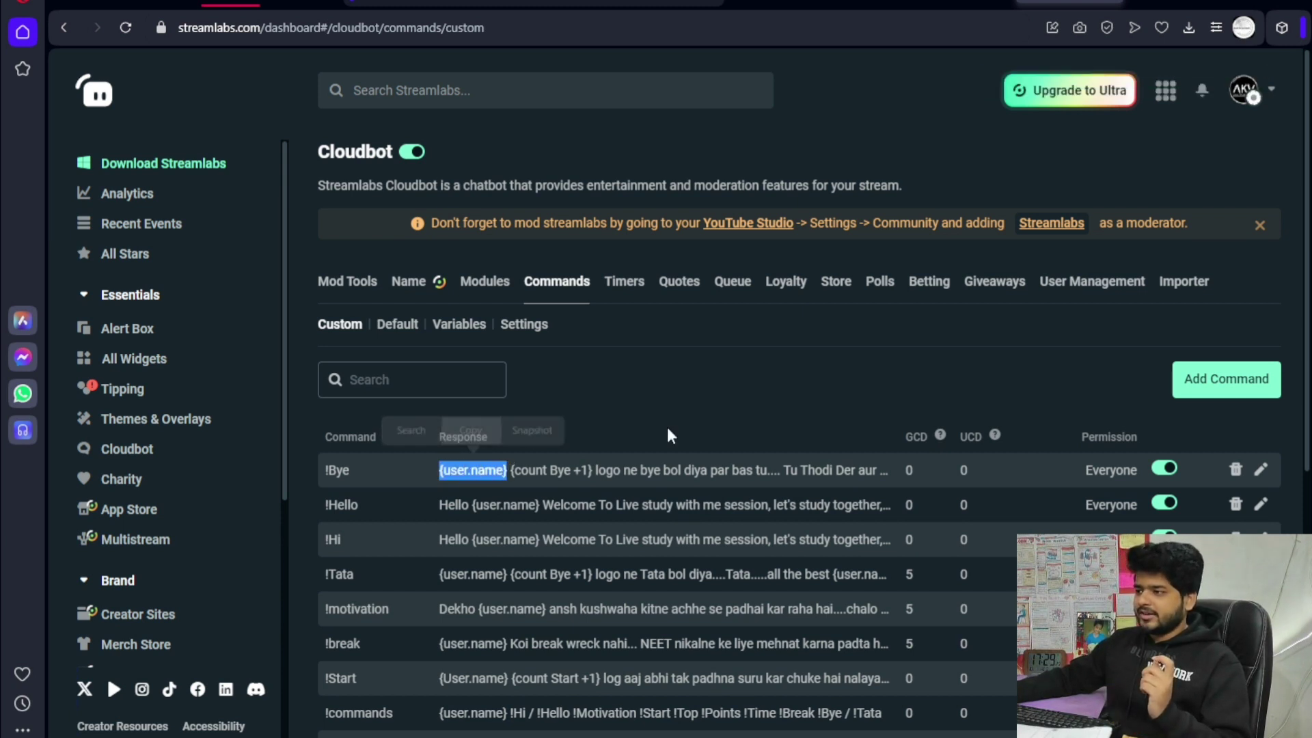
pyautogui.click(1215, 384)
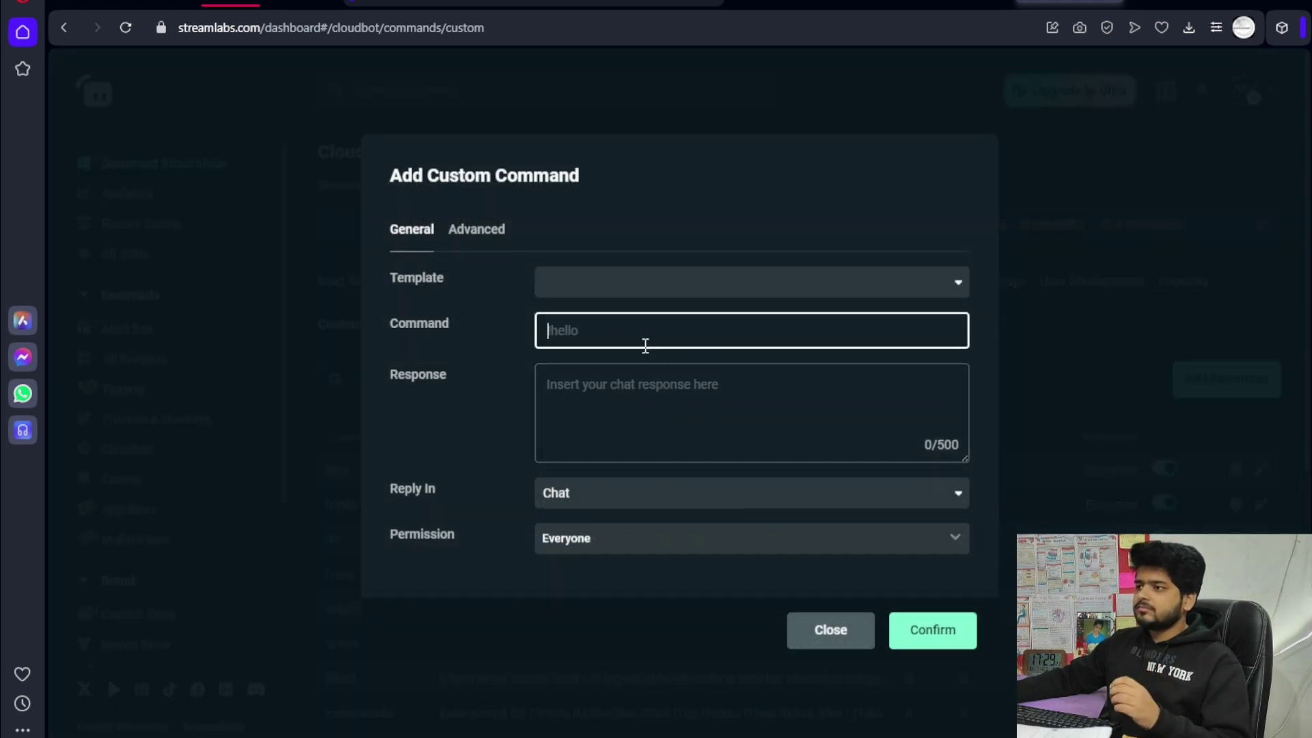
pyautogui.write('!ans')
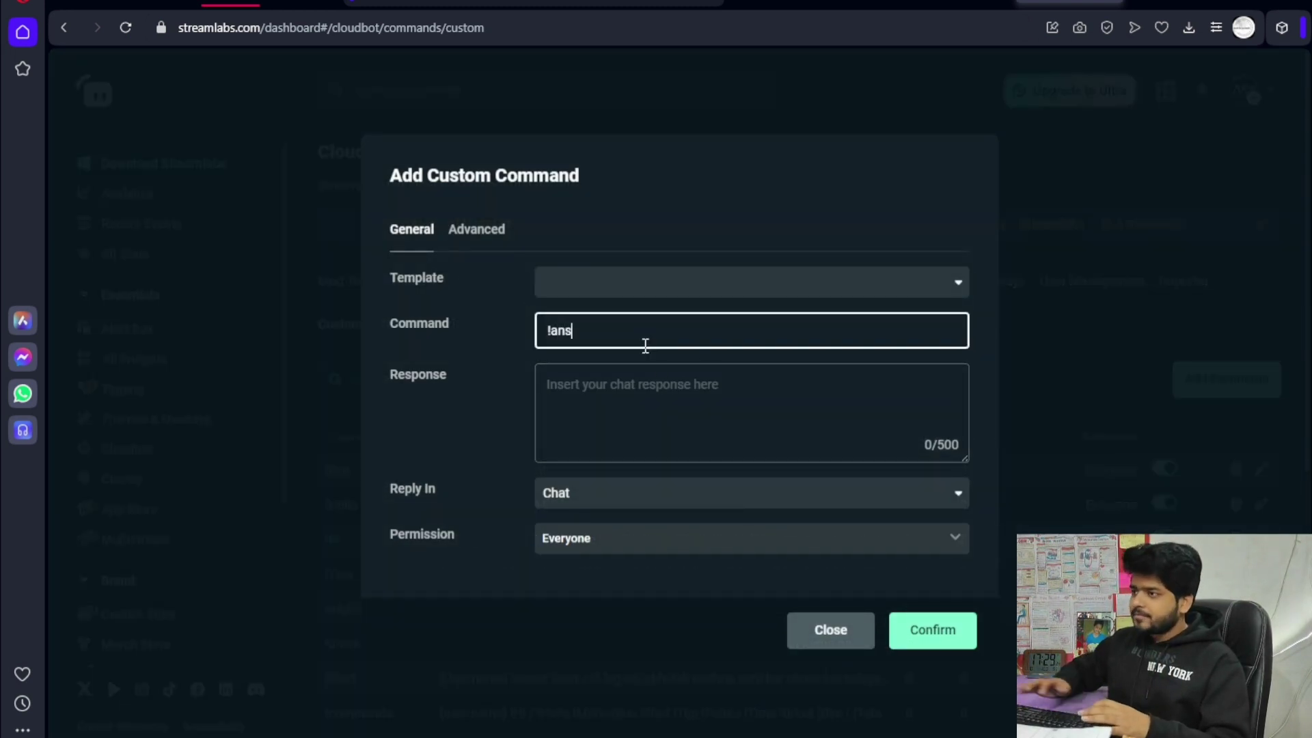
pyautogui.write('h')
pyautogui.click(627, 386)
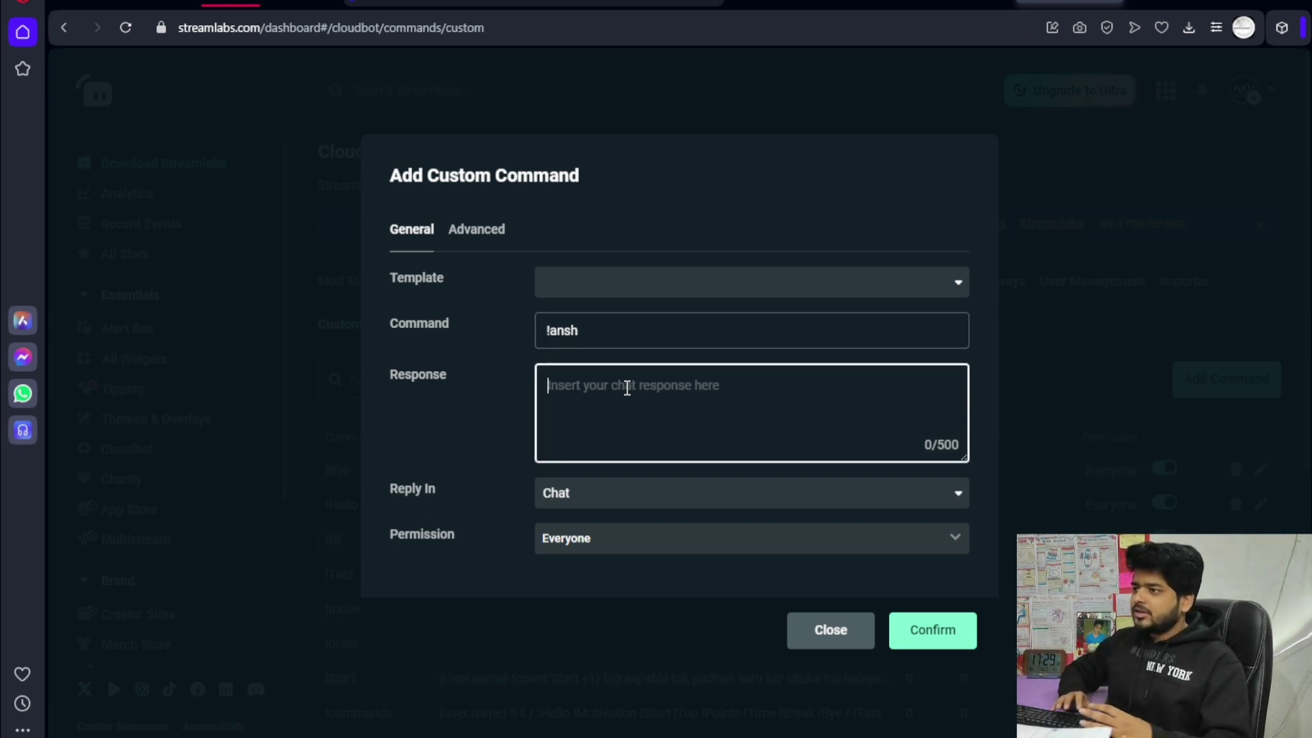
pyautogui.write('hey')
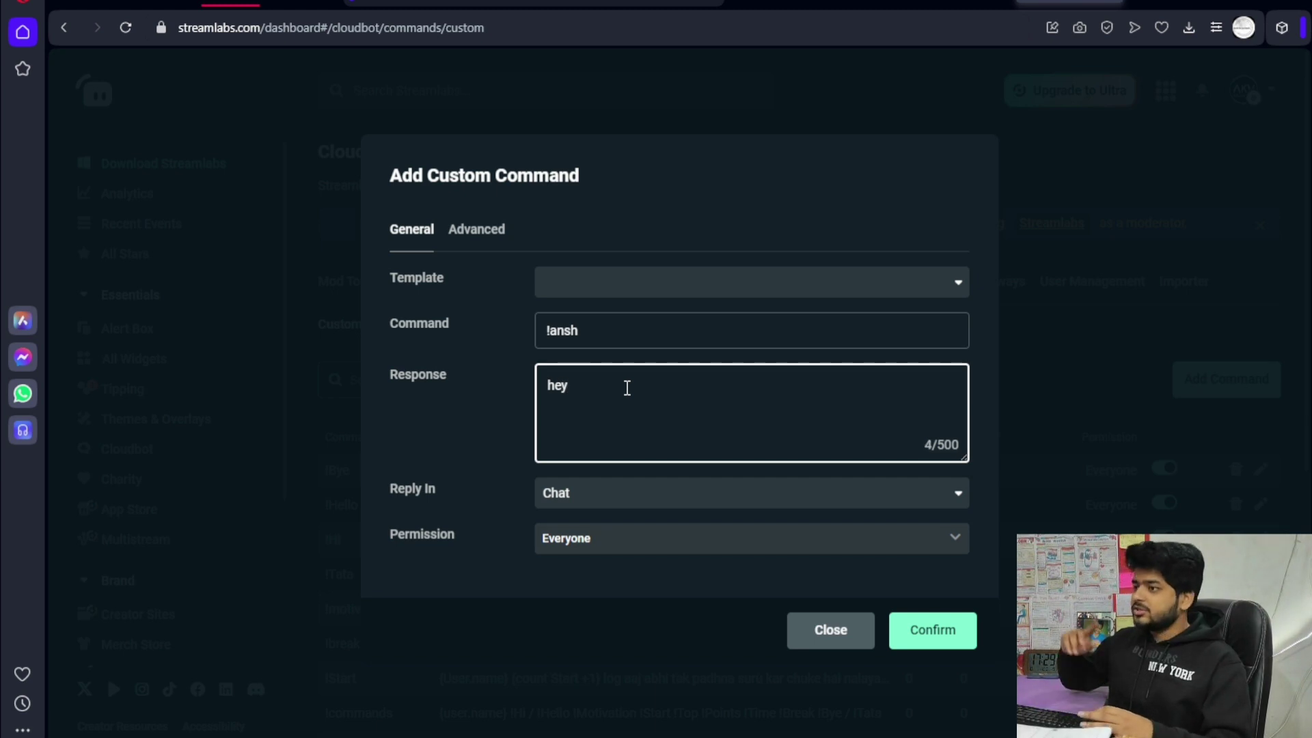
pyautogui.hotkey('ctrl', 'v')
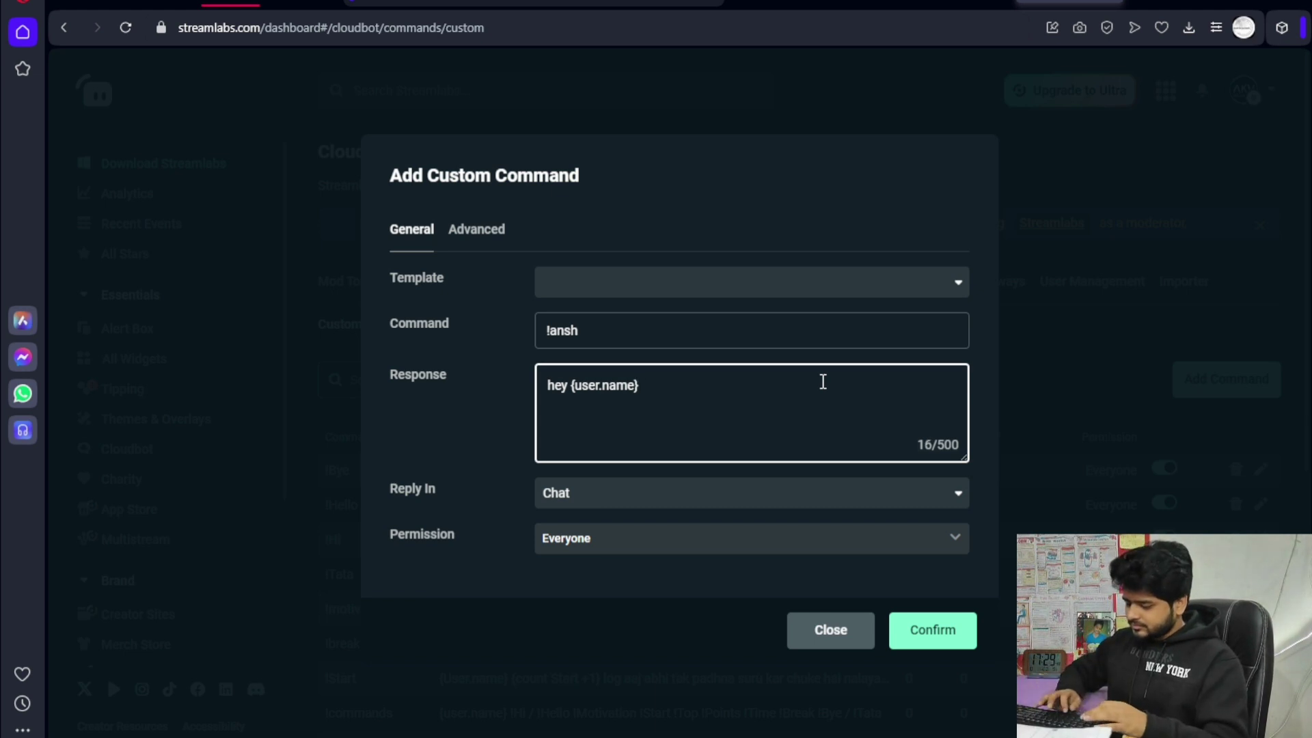
# Step: Continue the response with the streamer's first name and "here tell me.....what is your problem?"
pyautogui.write('ansh here tell me.....what is your problem?')
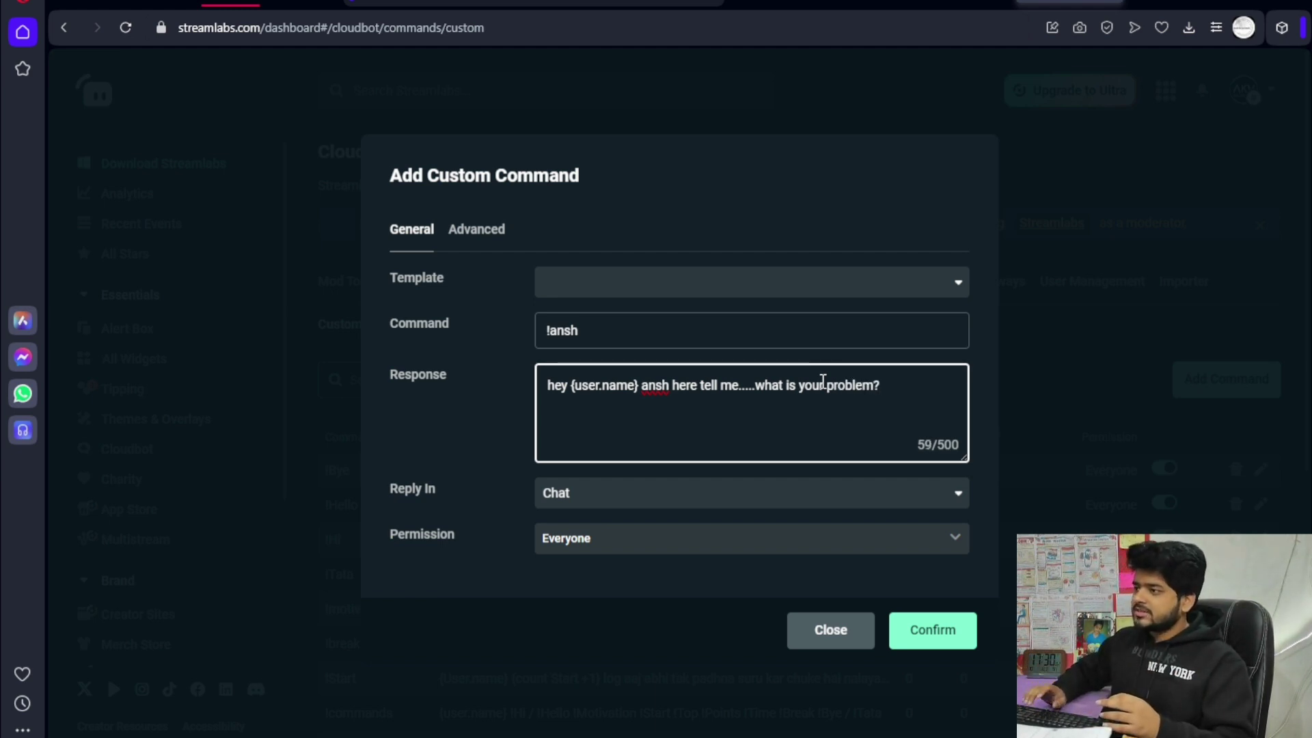
pyautogui.write('hey')
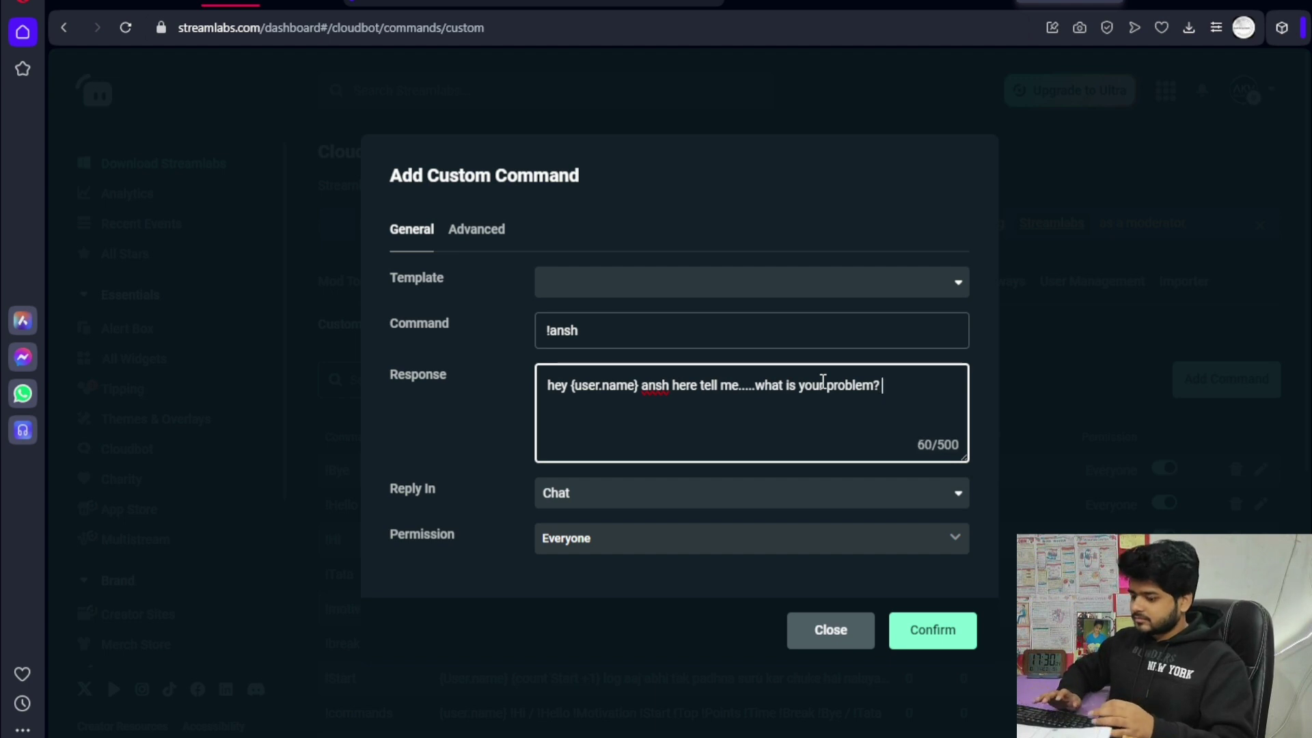
pyautogui.press('BackSpace')
pyautogui.press('BackSpace')
pyautogui.press('BackSpace')
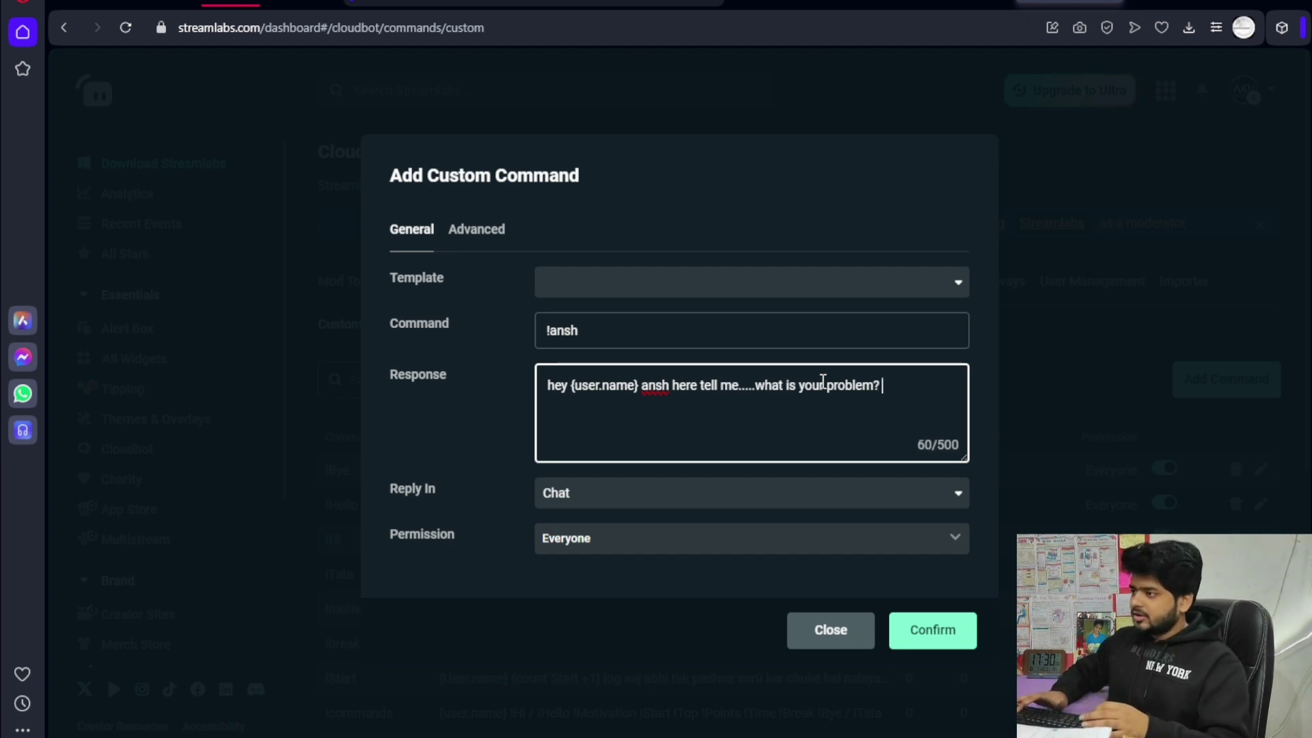
# Step: Continue the custom command's response with "by the way i am his assistant"
pyautogui.write('by the way oi')
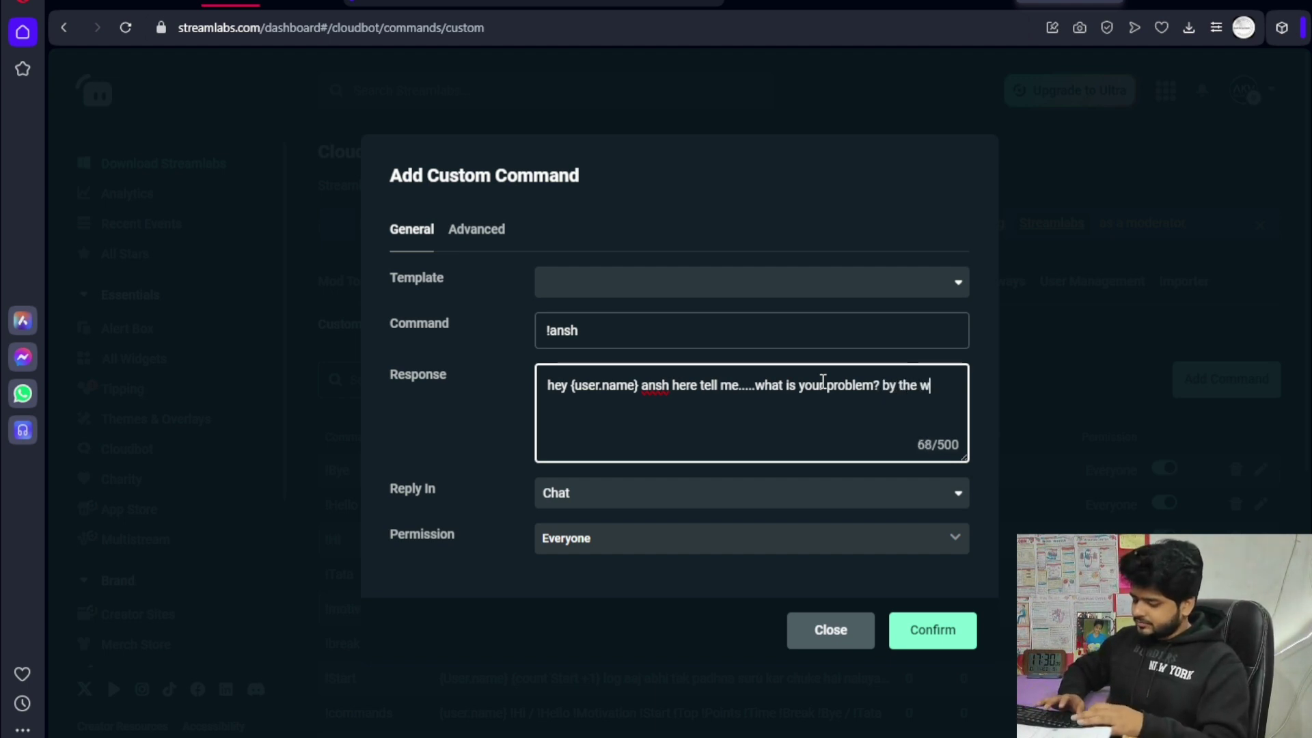
pyautogui.press('BackSpace')
pyautogui.press('BackSpace')
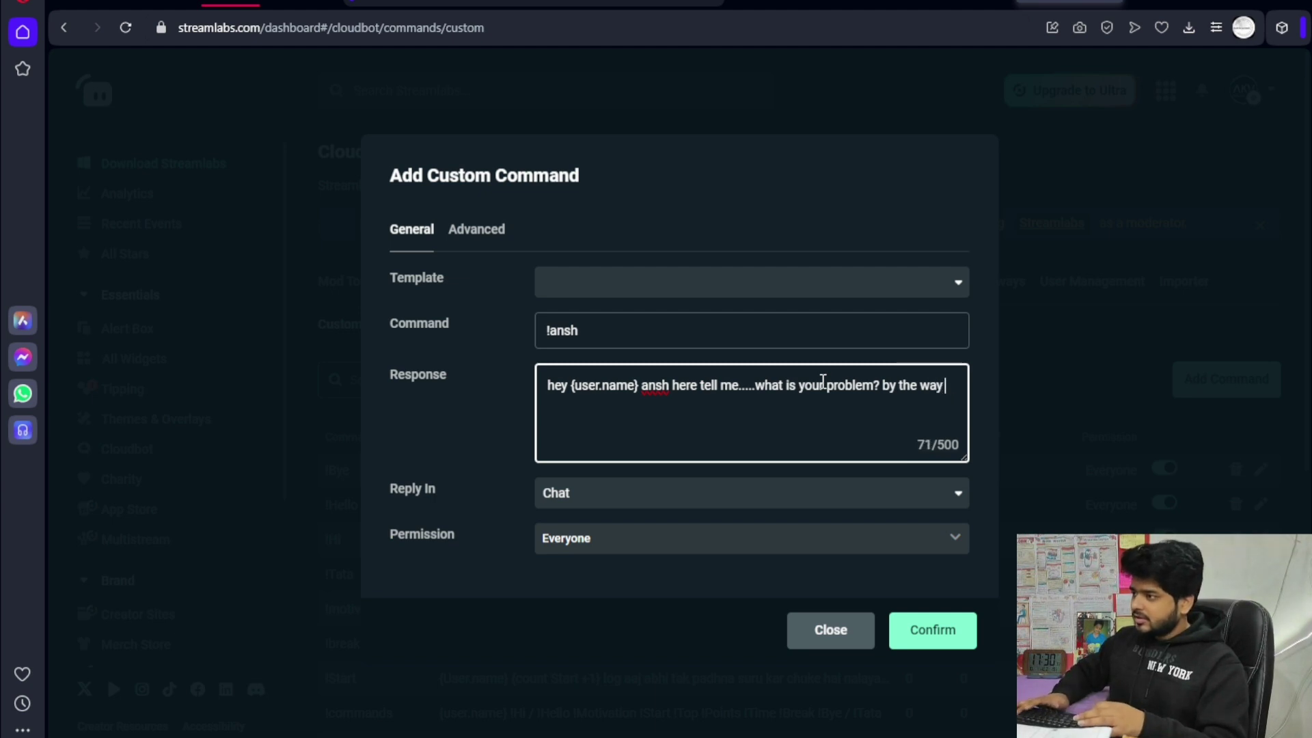
pyautogui.write('i am hi')
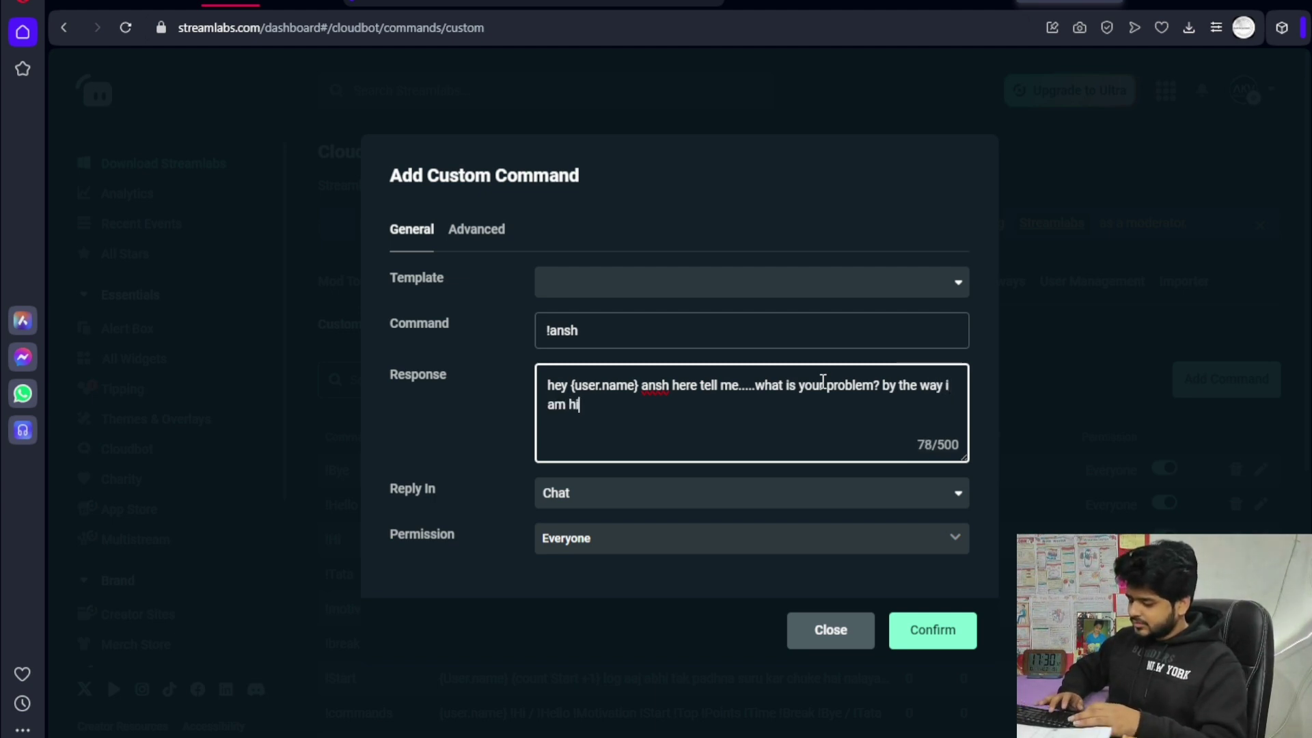
pyautogui.write('s assist')
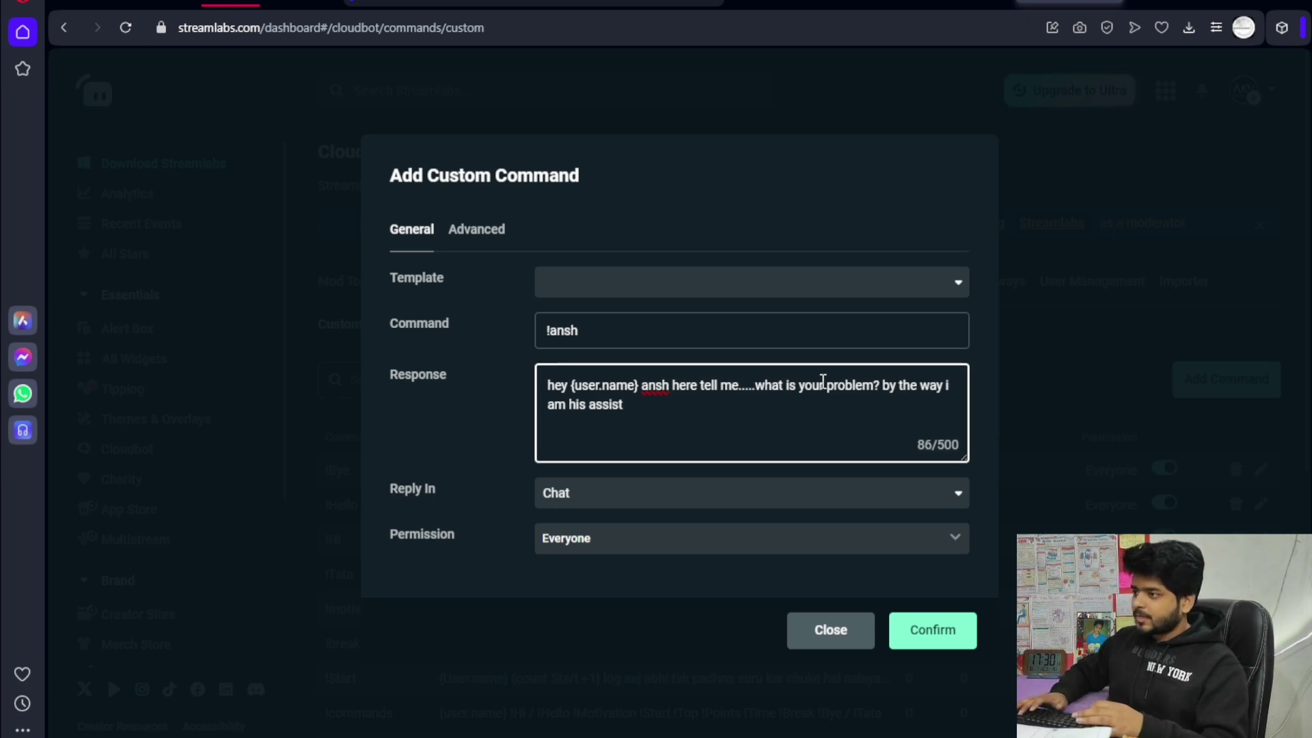
pyautogui.press('BackSpace')
pyautogui.write('ant ')
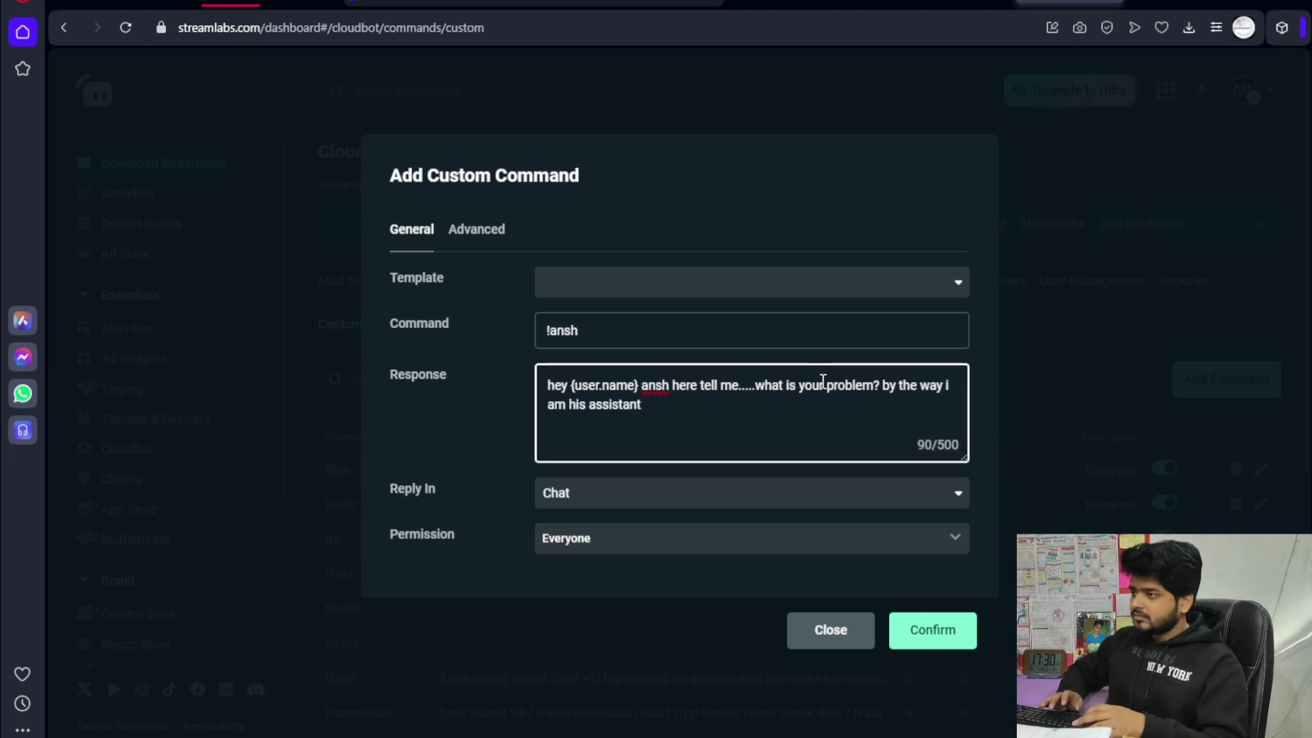
# Step: Finish the response text with "tell me your problem he will check this later"
pyautogui.write('tell me')
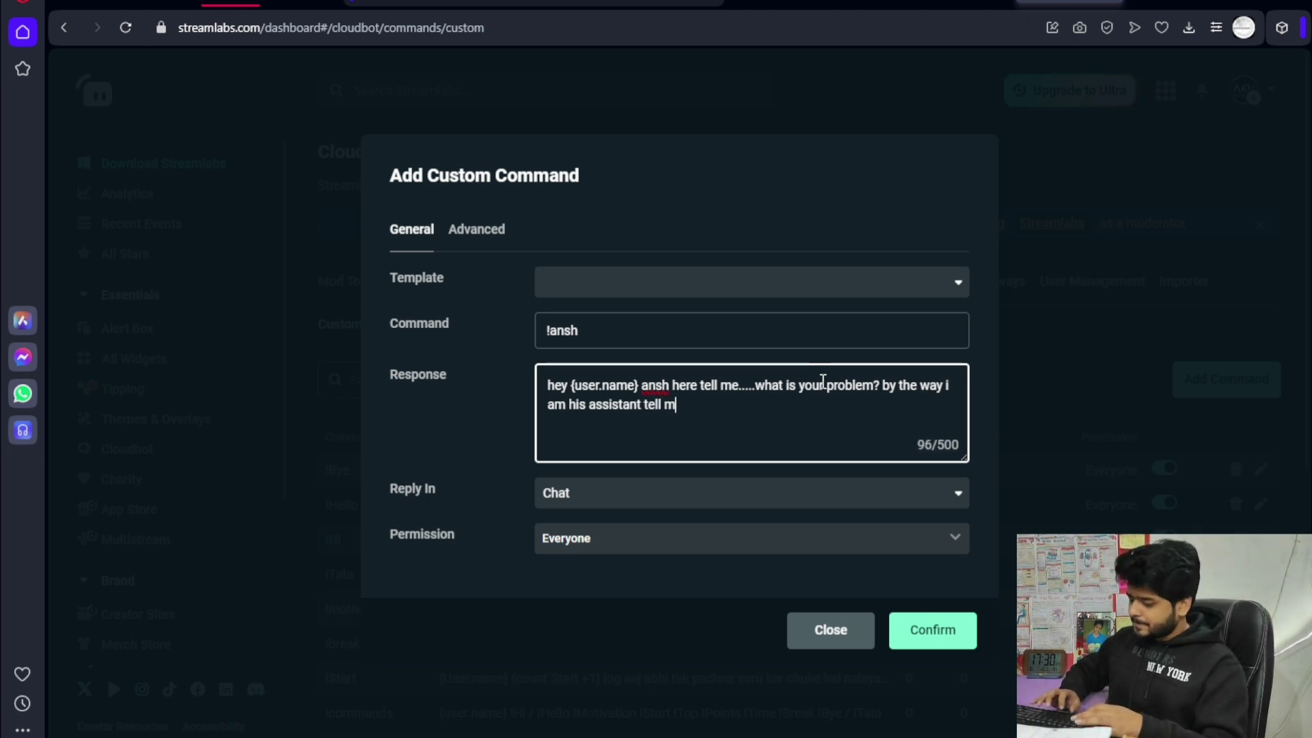
pyautogui.write(' your pro')
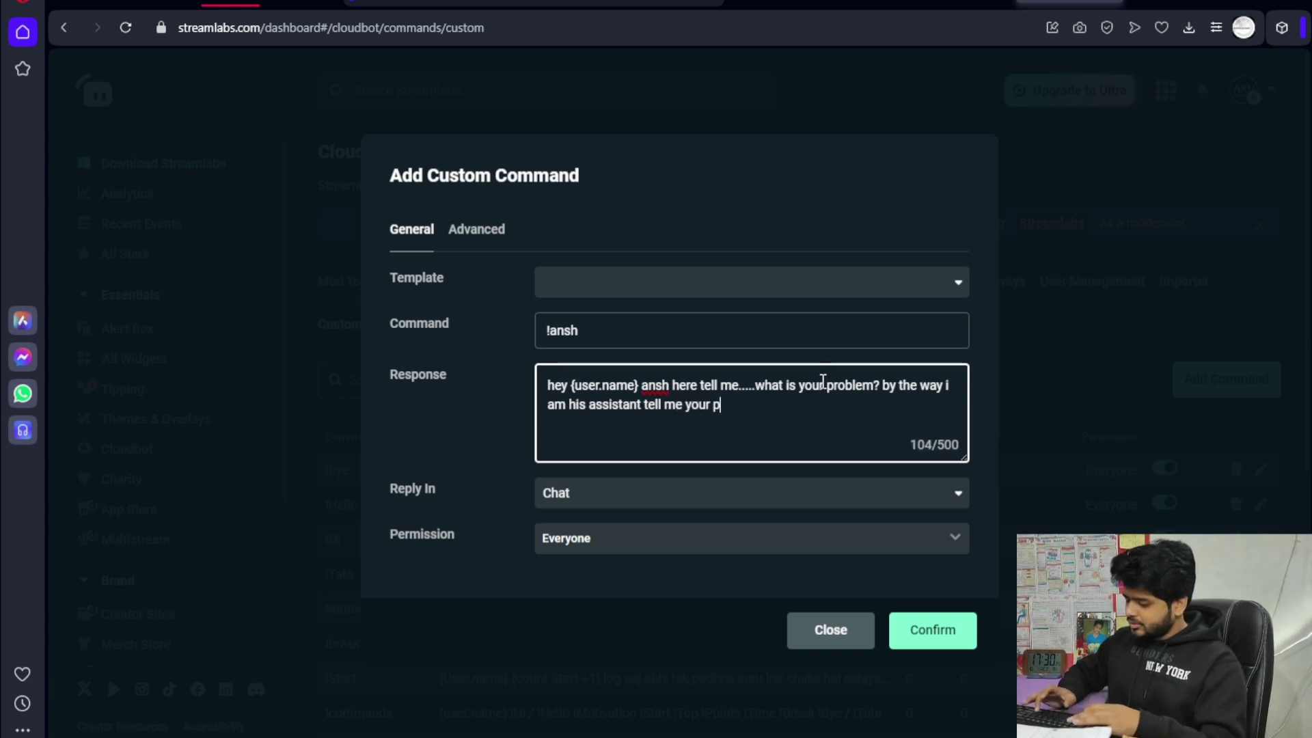
pyautogui.write('blem i w')
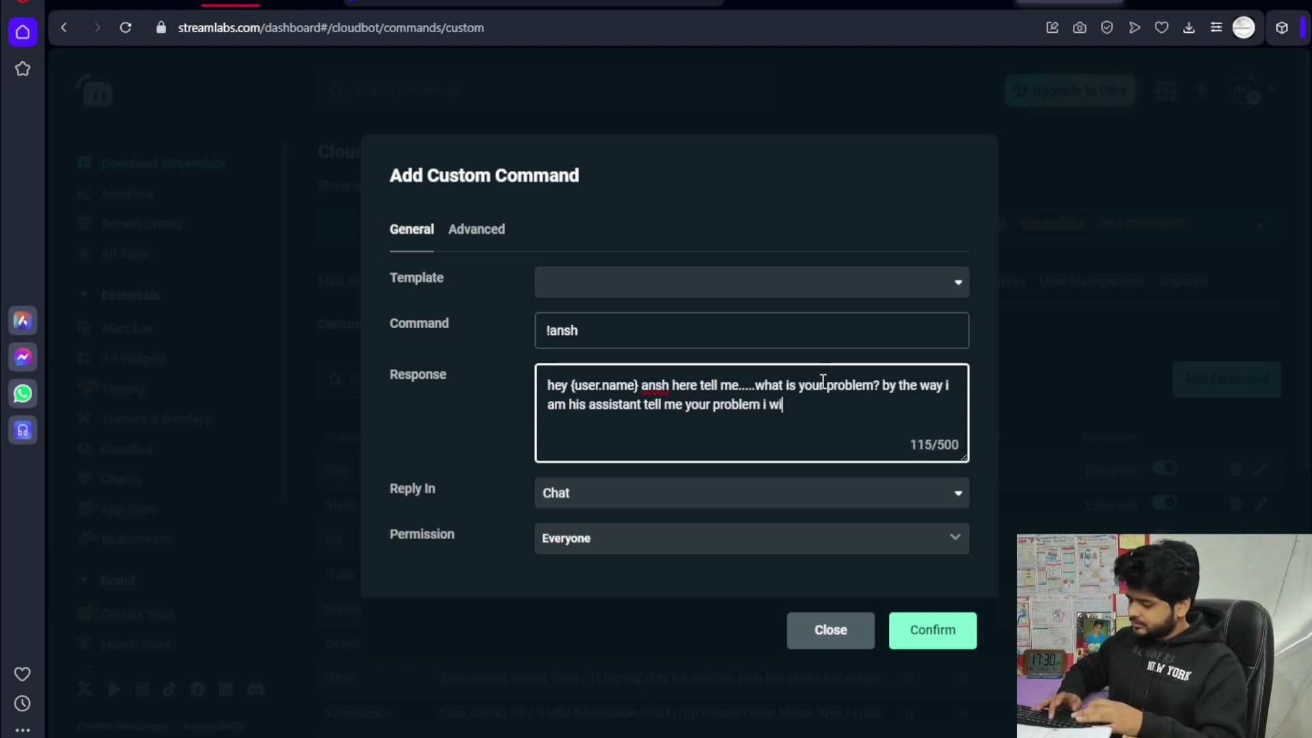
pyautogui.press('BackSpace')
pyautogui.press('BackSpace')
pyautogui.write('he will che')
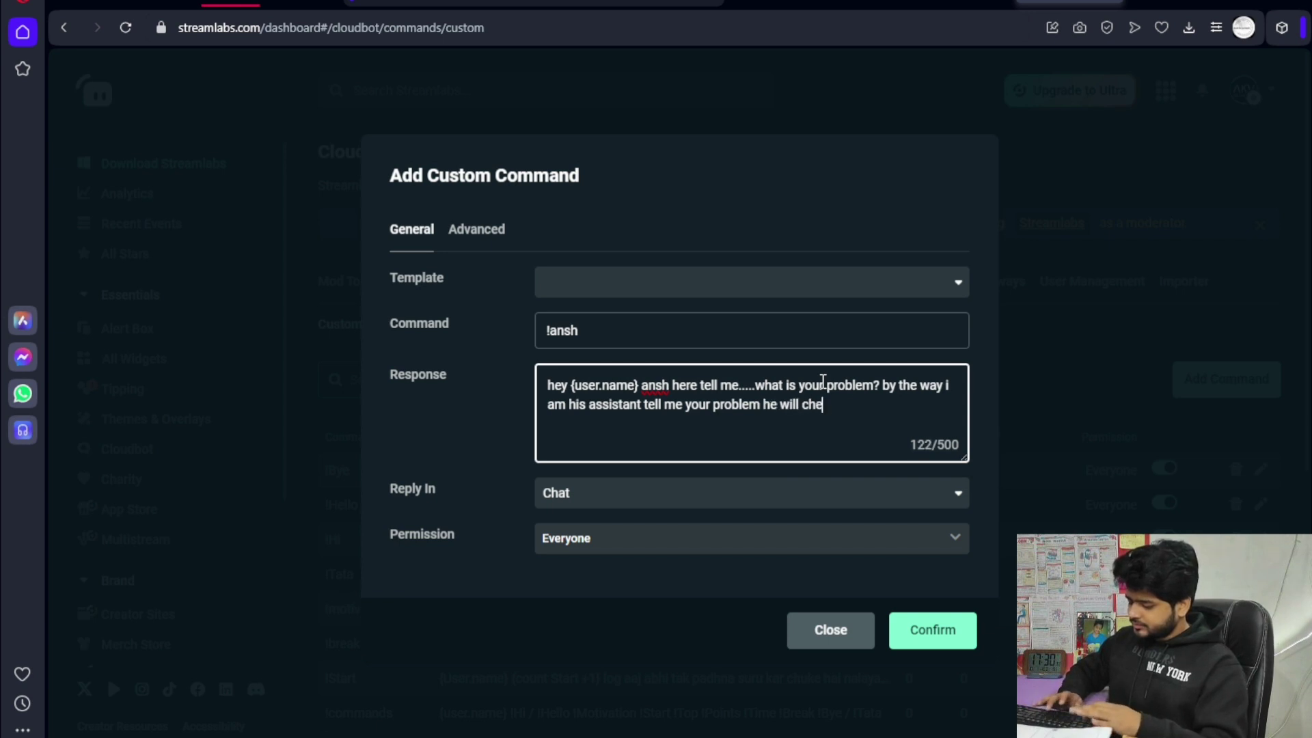
pyautogui.write('ck this later')
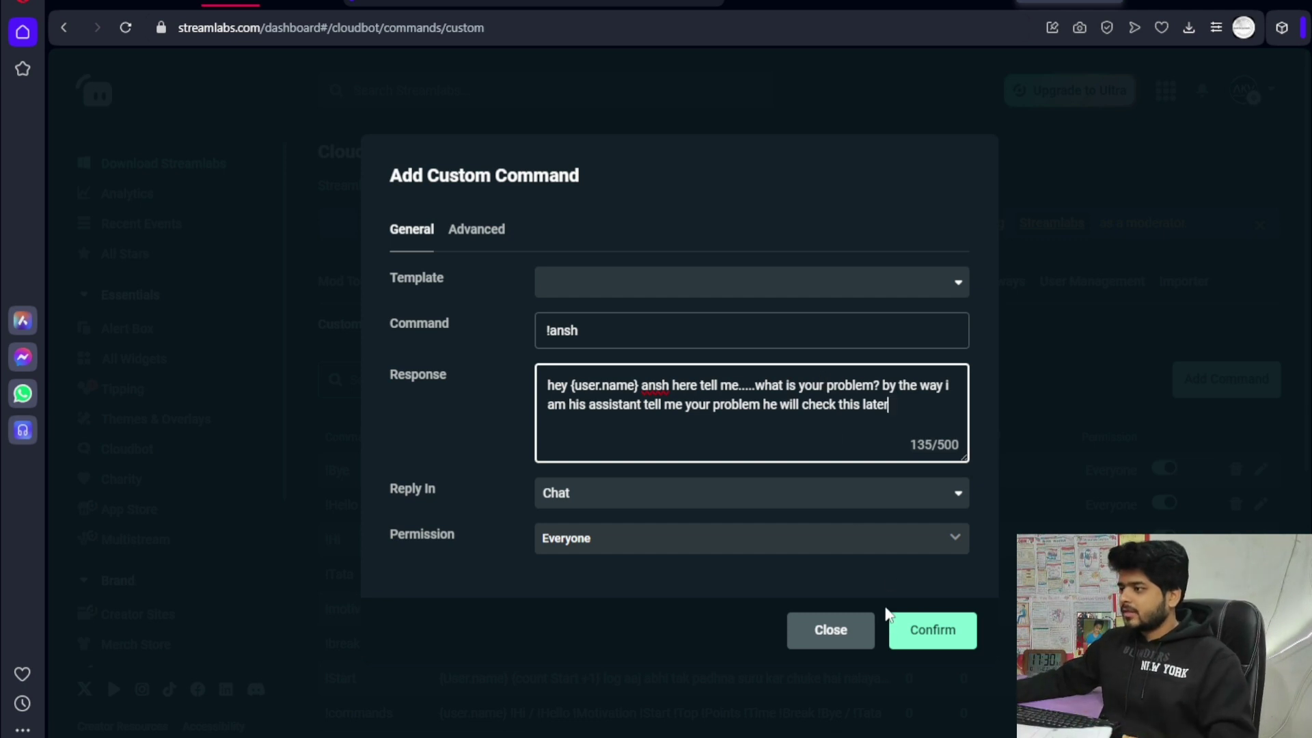
# Step: Check the custom command's reply location and the user groups offered for its permission
pyautogui.click(595, 502)
pyautogui.click(596, 503)
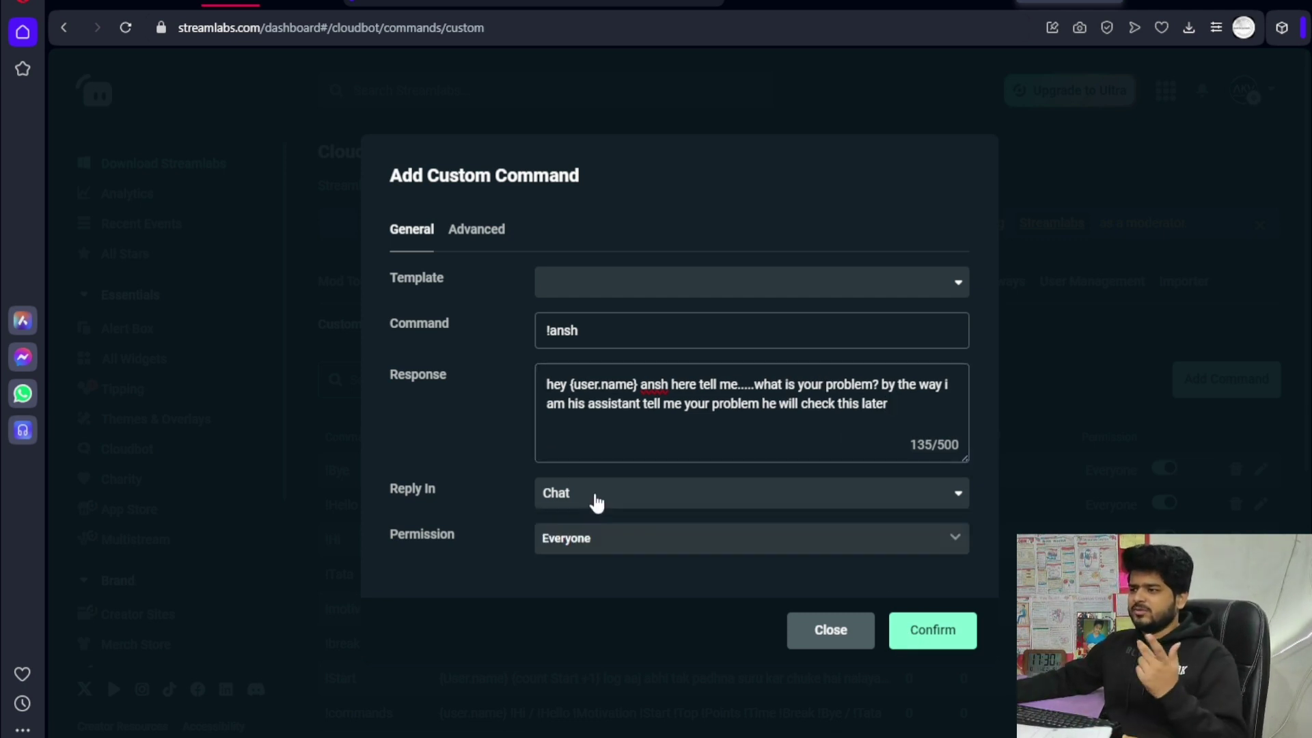
pyautogui.click(601, 540)
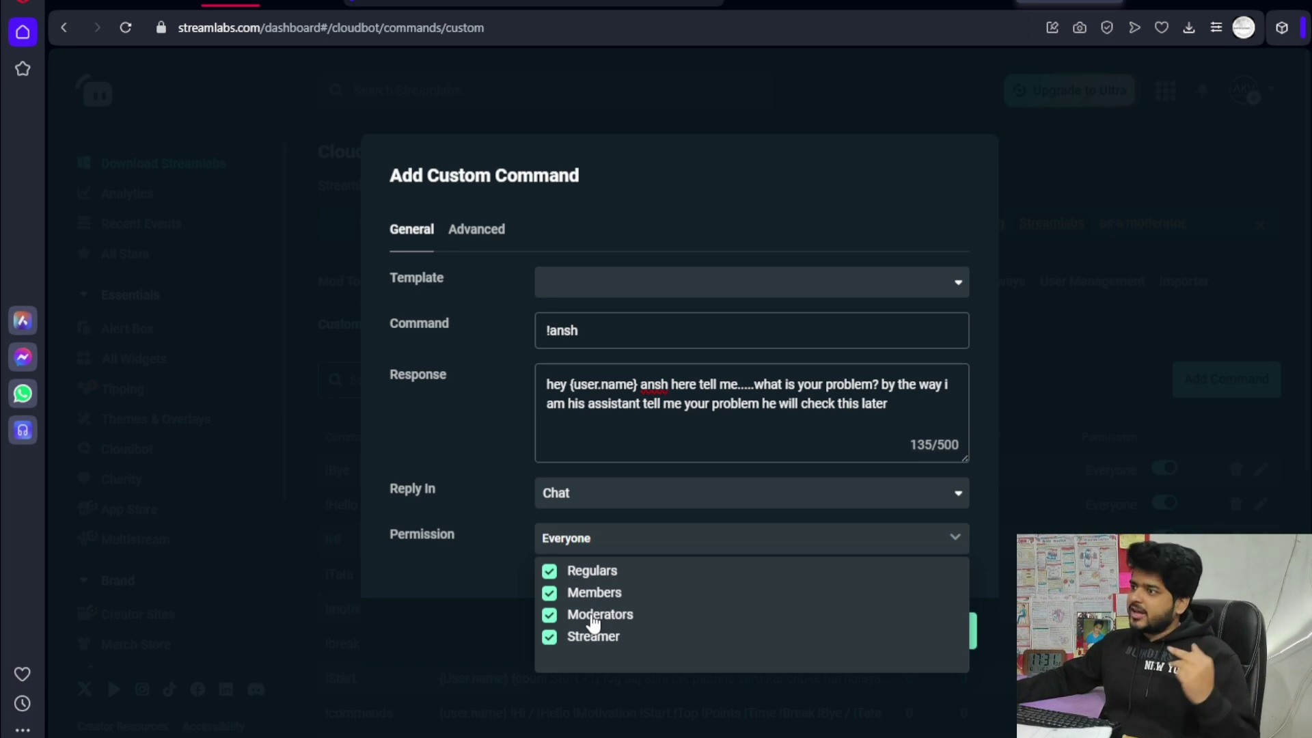
pyautogui.click(626, 551)
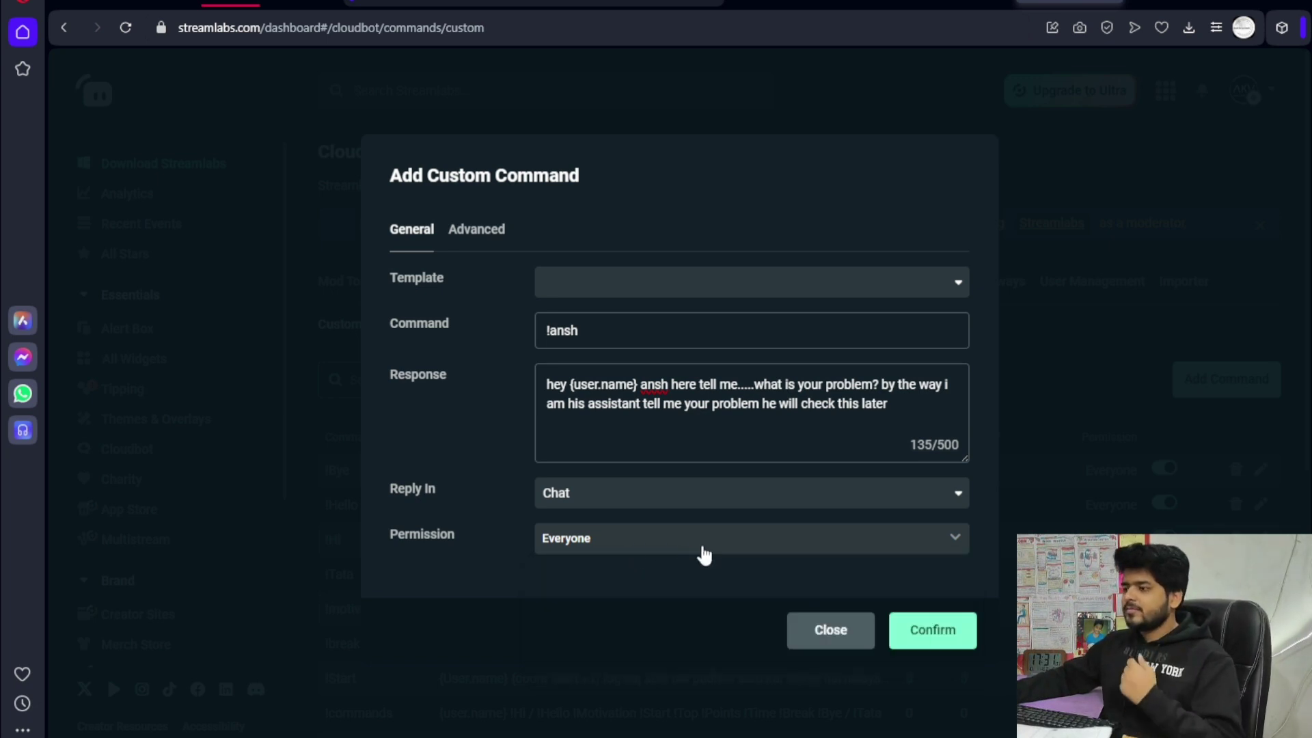
# Step: In the command's advanced settings, set the Global Cooldown to 100 and the User Cooldown to 150
pyautogui.click(473, 231)
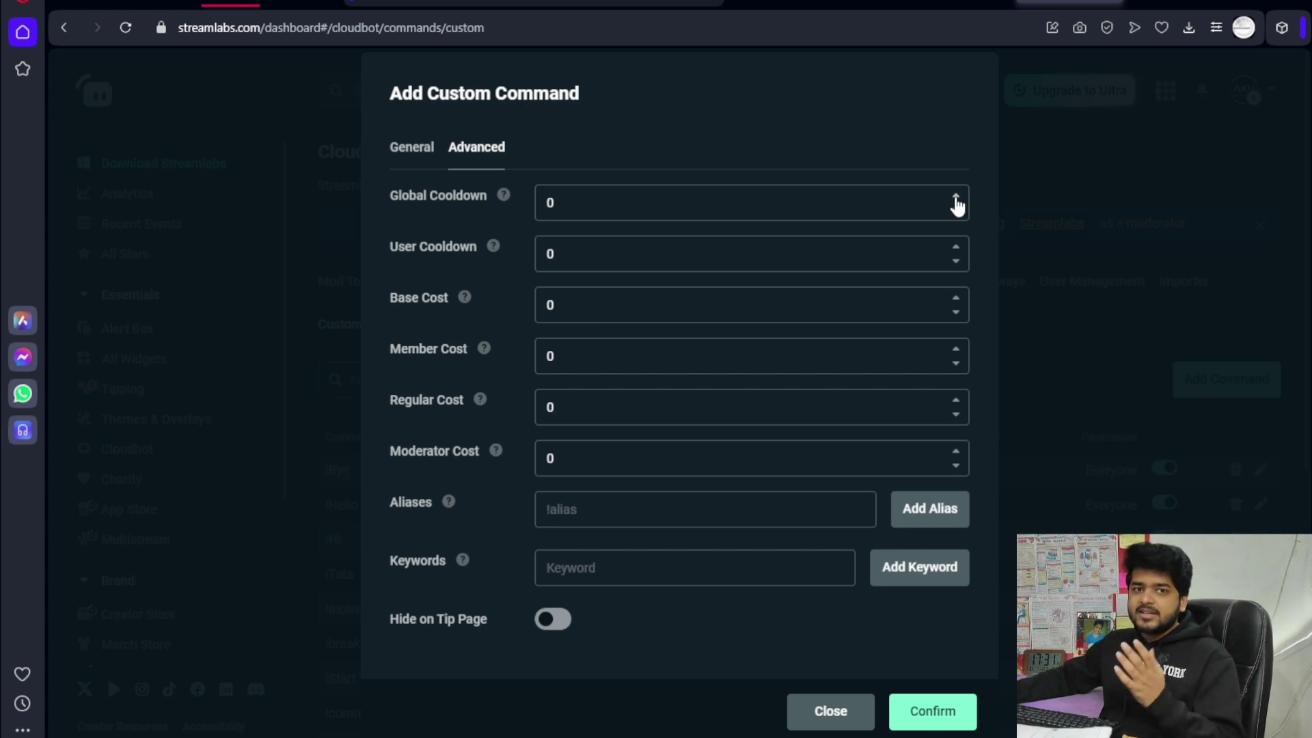
pyautogui.click(879, 201)
pyautogui.press('BackSpace')
pyautogui.write('100')
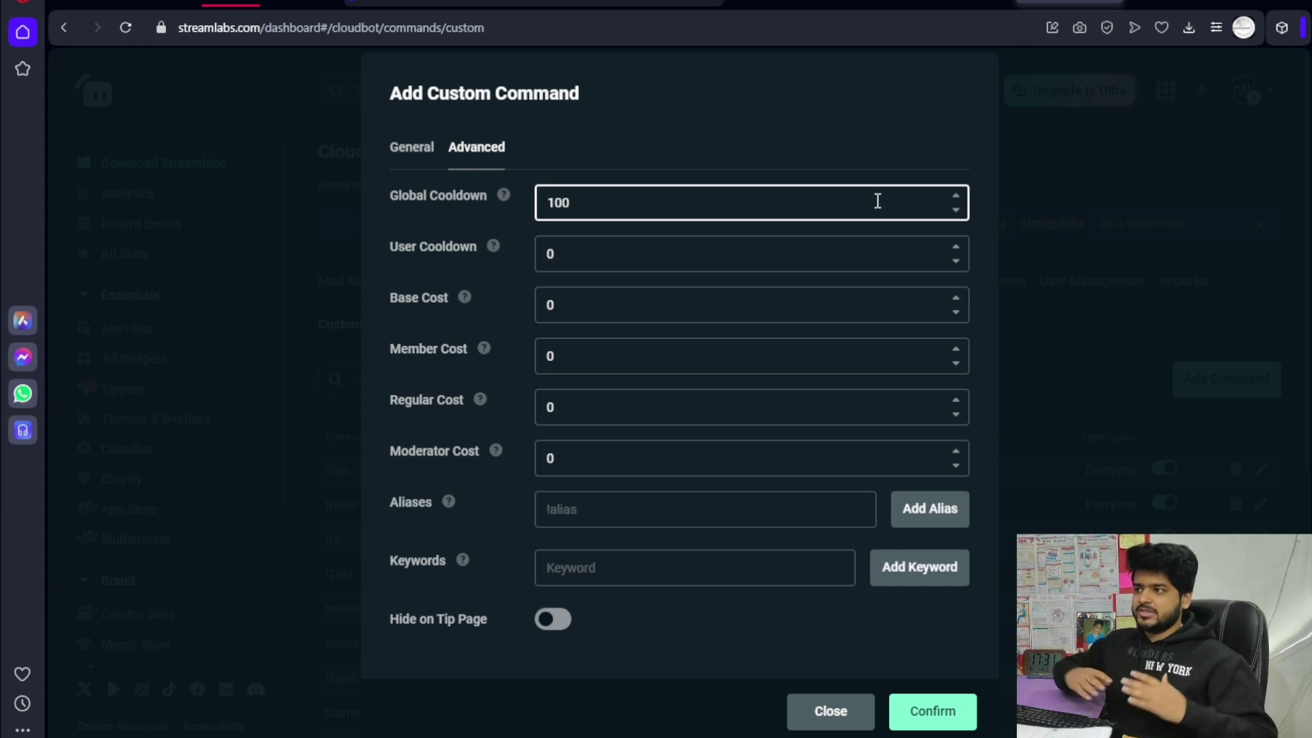
pyautogui.click(845, 255)
pyautogui.press('BackSpace')
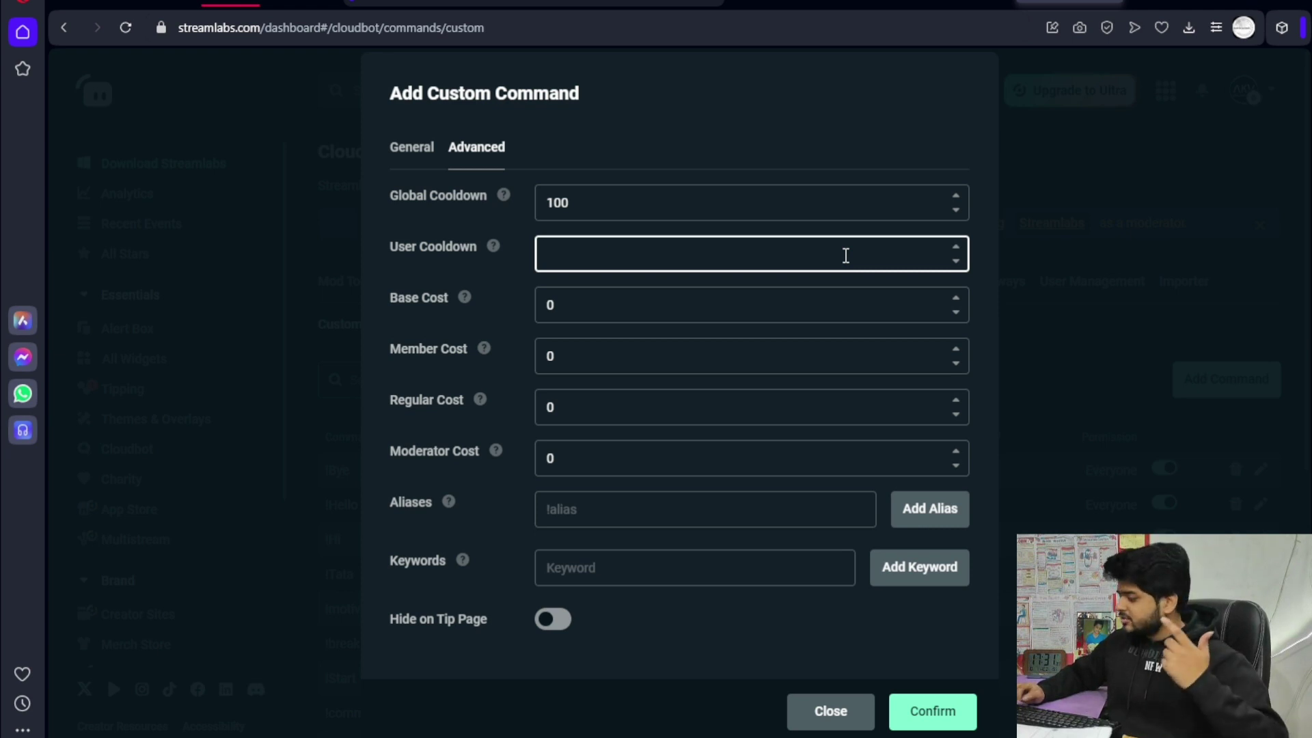
pyautogui.write('150')
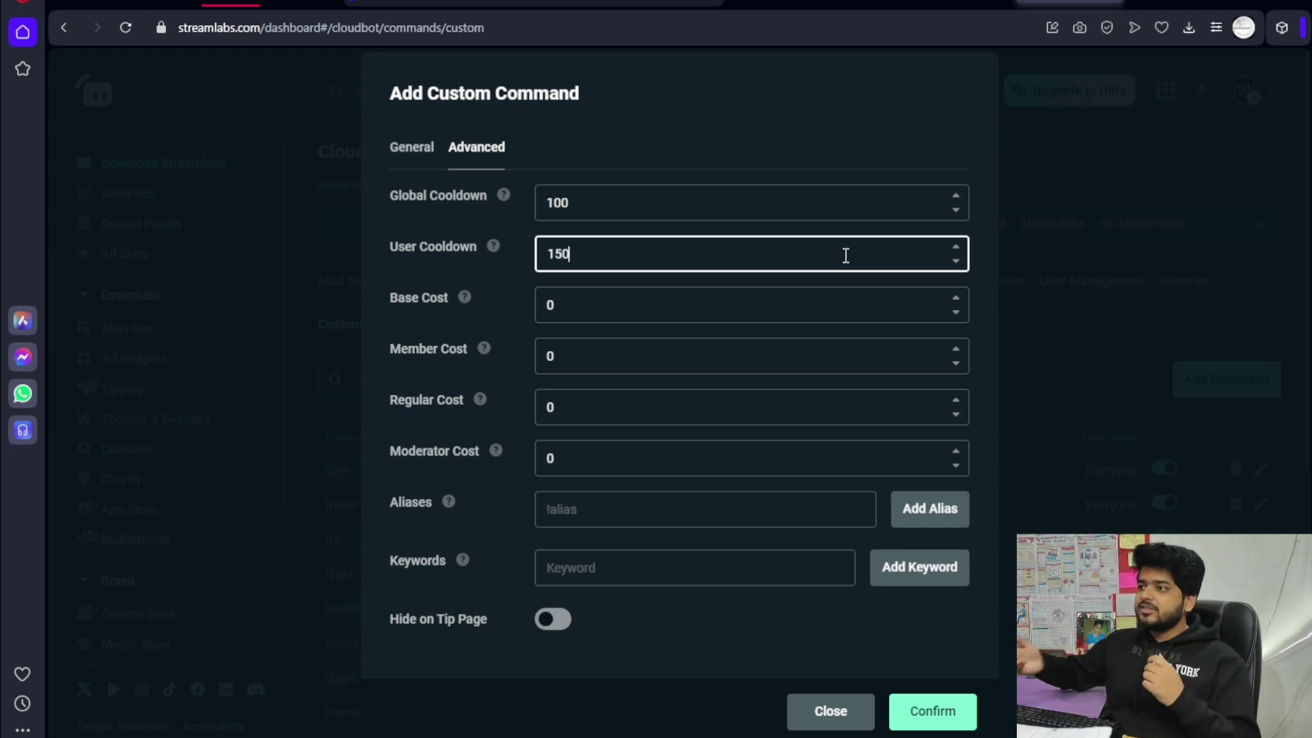
# Step: Change the command's Global Cooldown to 50
pyautogui.doubleClick(812, 203)
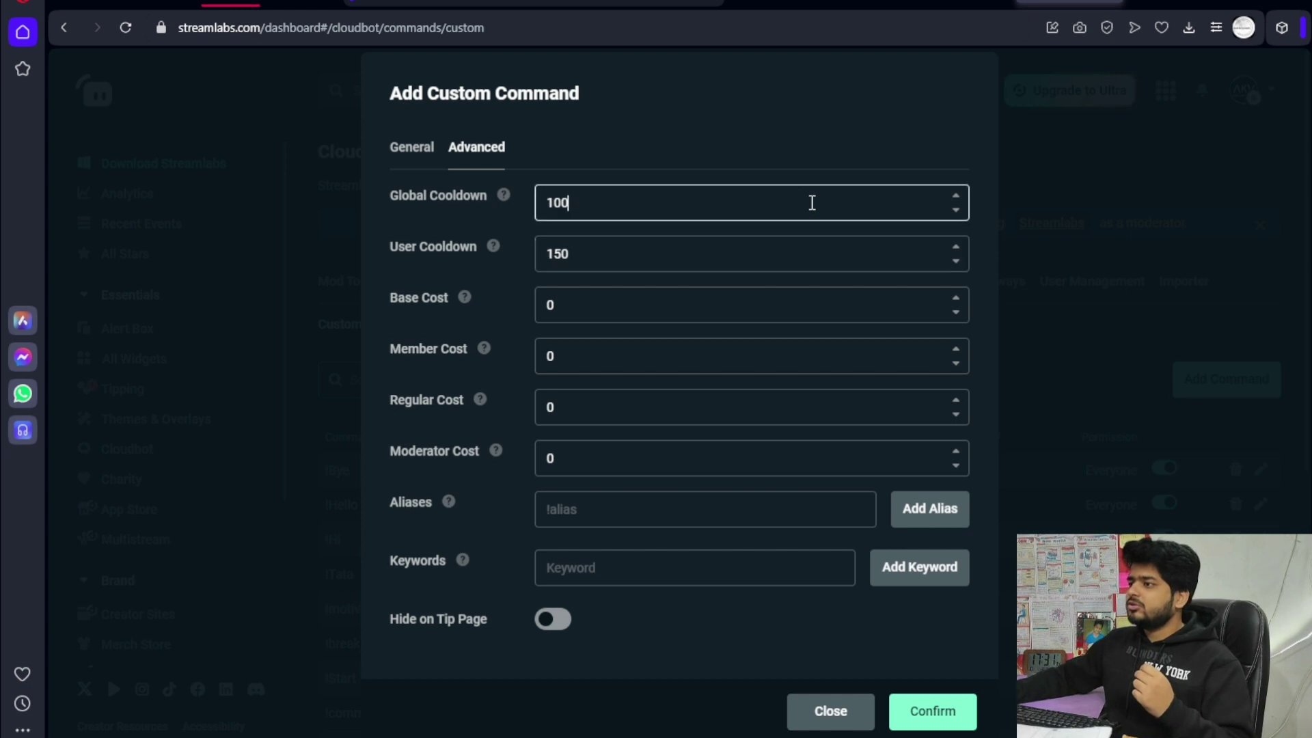
pyautogui.write('0')
pyautogui.press('BackSpace')
pyautogui.write('50')
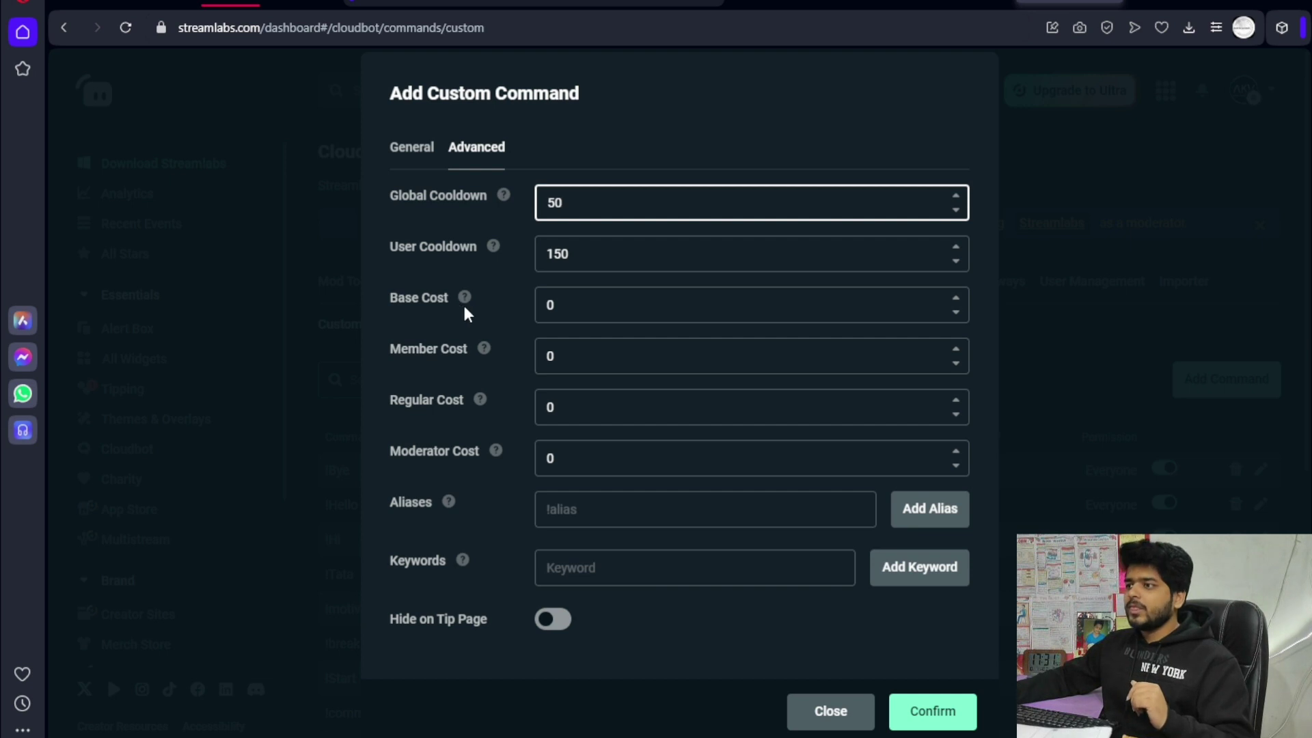
# Step: Set the command's Base Cost to 5 and its Member Cost to 2
pyautogui.click(643, 306)
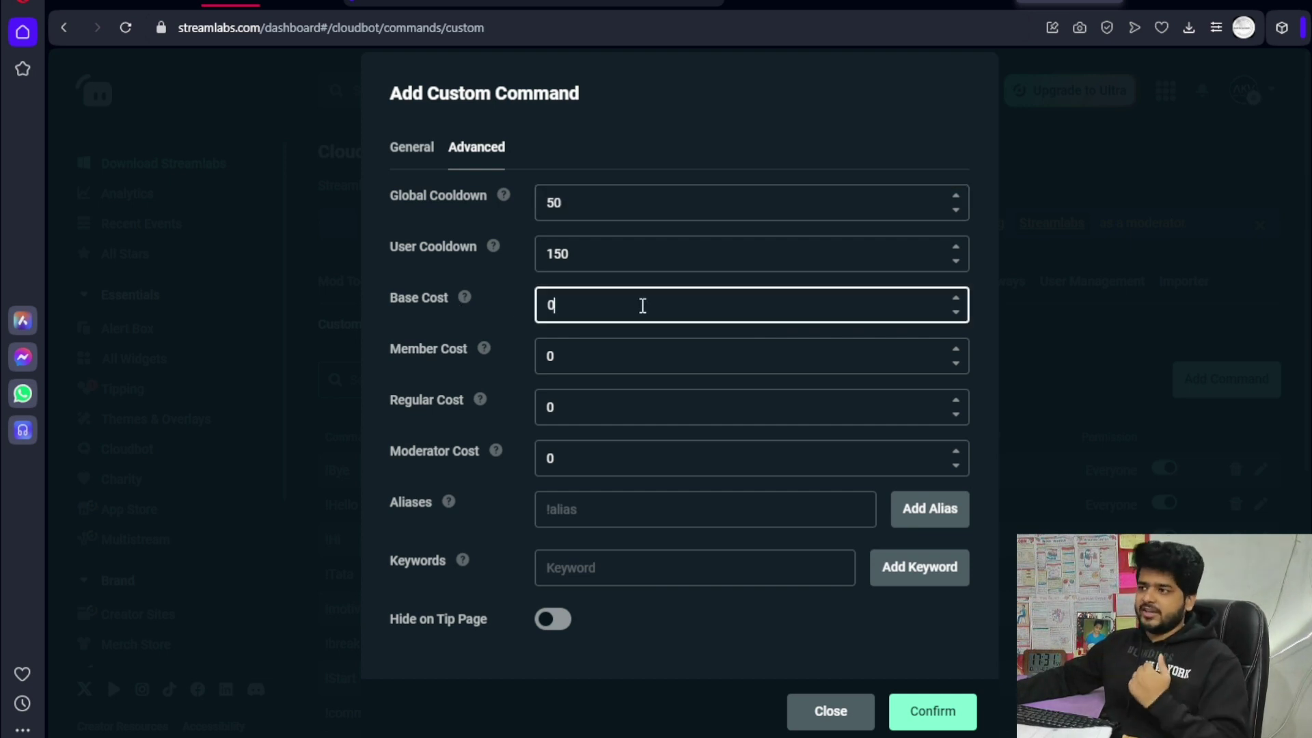
pyautogui.press('BackSpace')
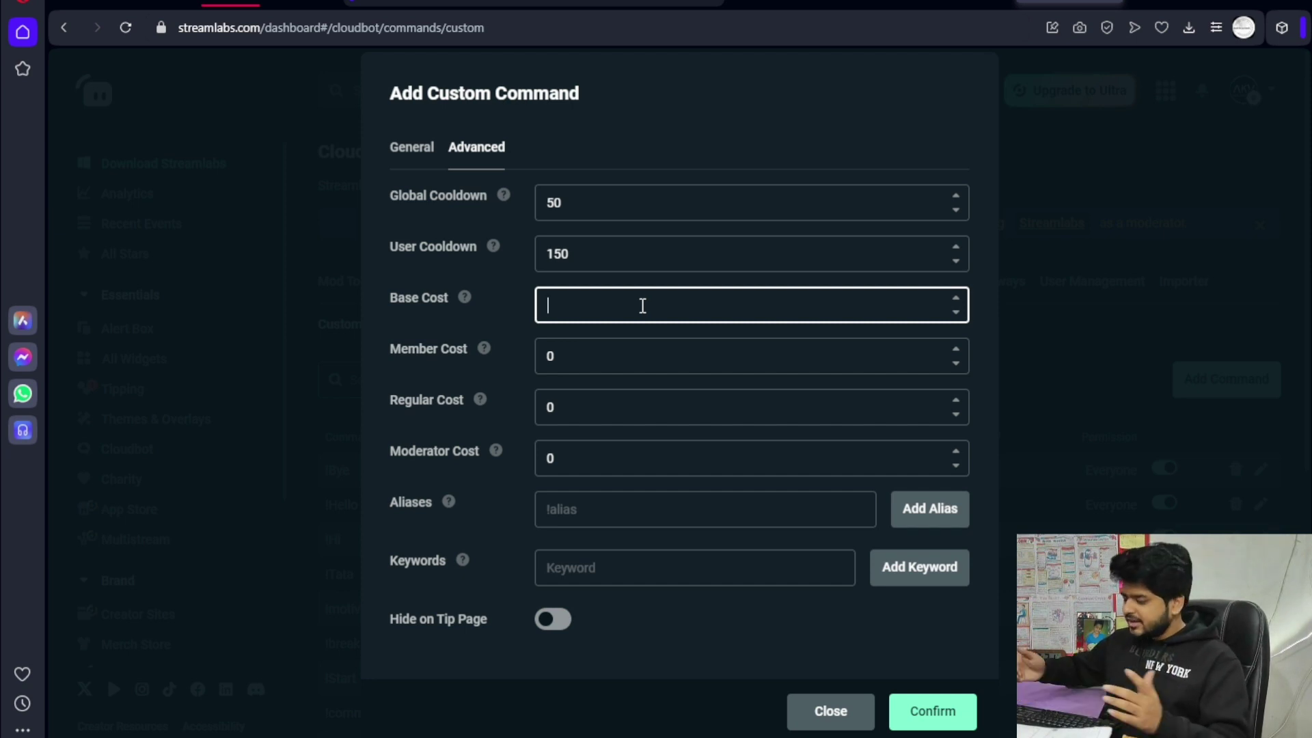
pyautogui.write('5')
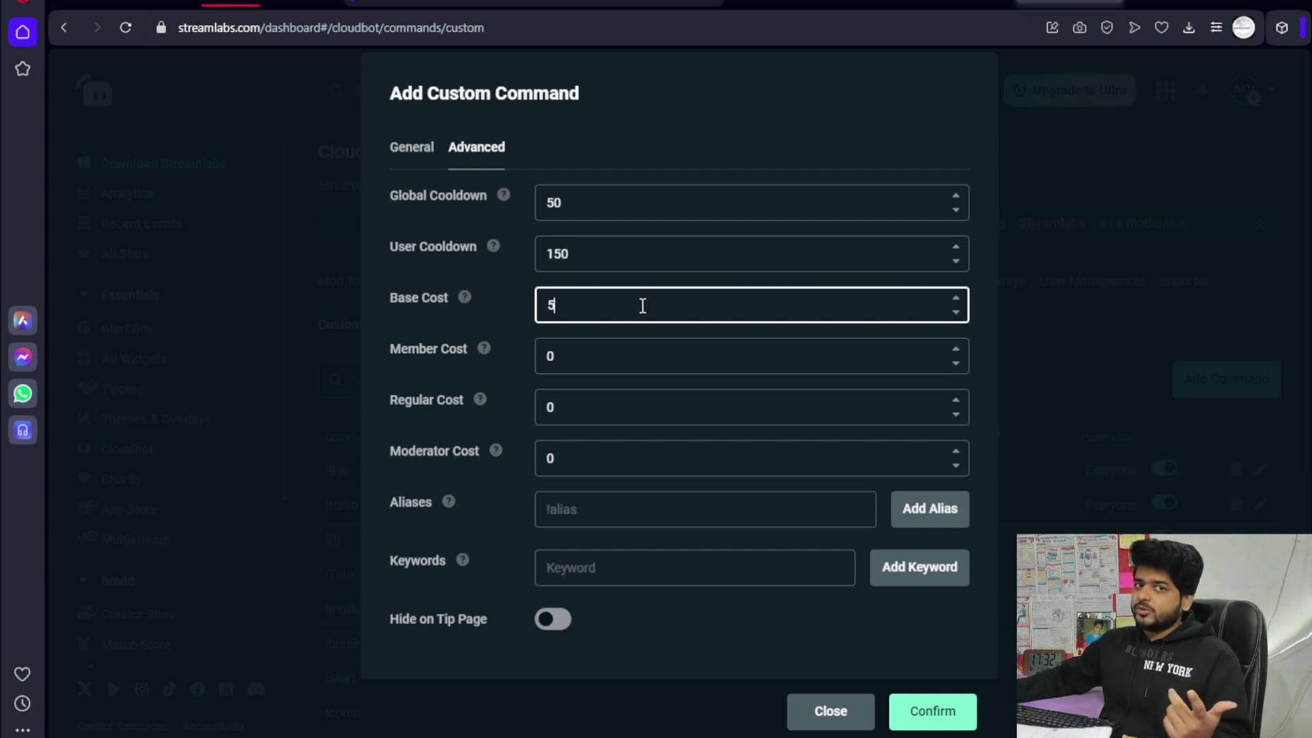
pyautogui.click(564, 356)
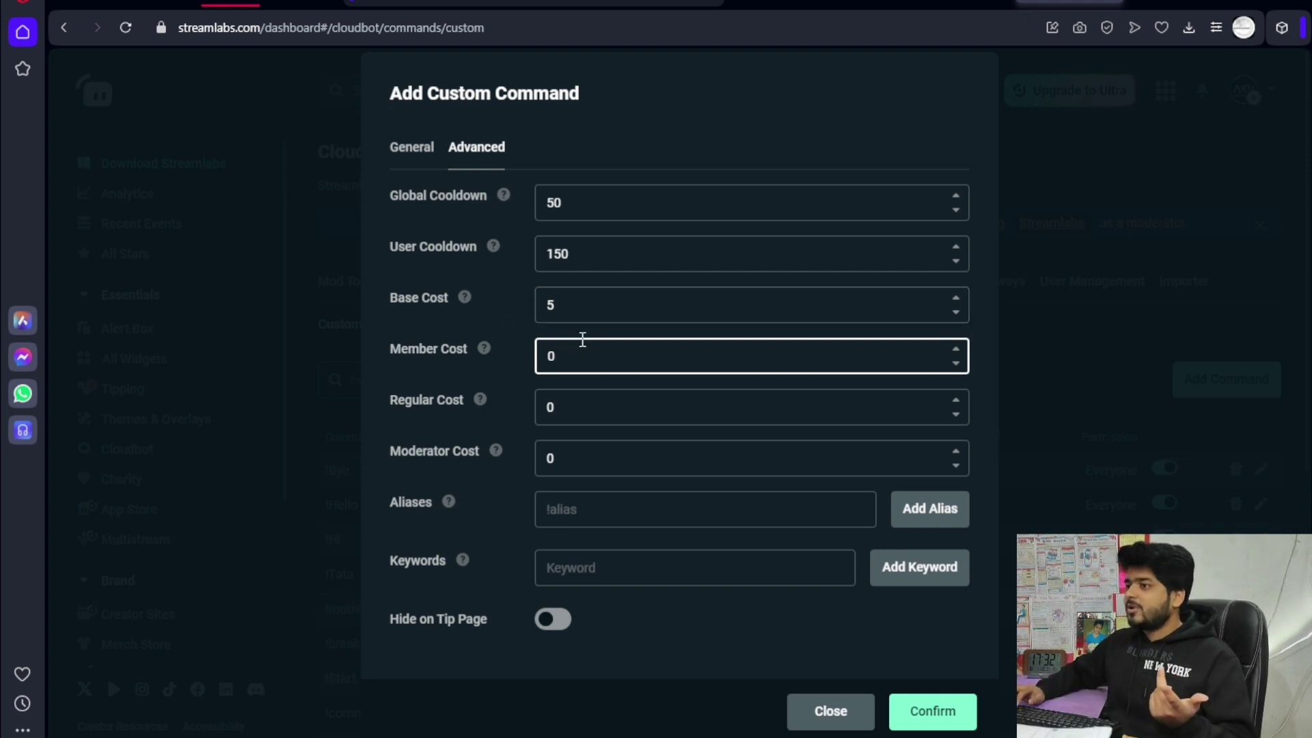
pyautogui.press('BackSpace')
pyautogui.write('2')
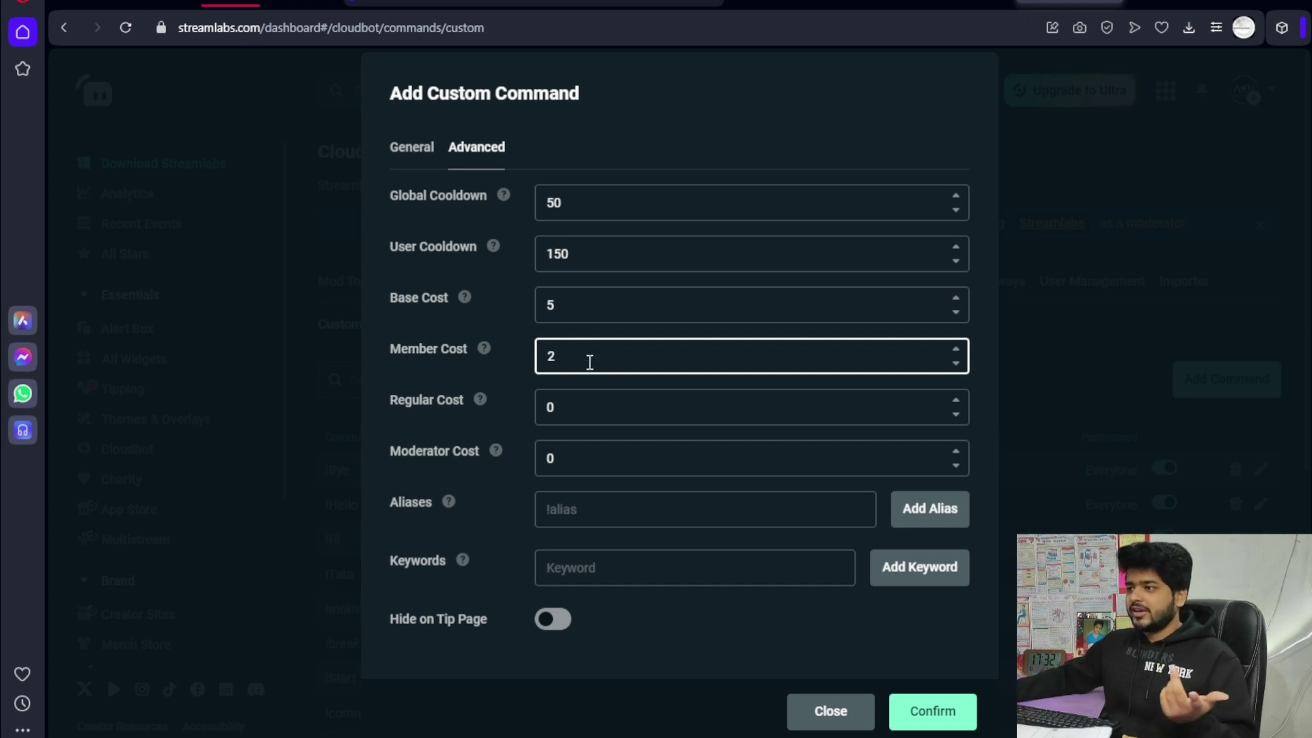
# Step: Set the command's Regular Cost to 10 and its Moderator Cost to 4
pyautogui.click(609, 402)
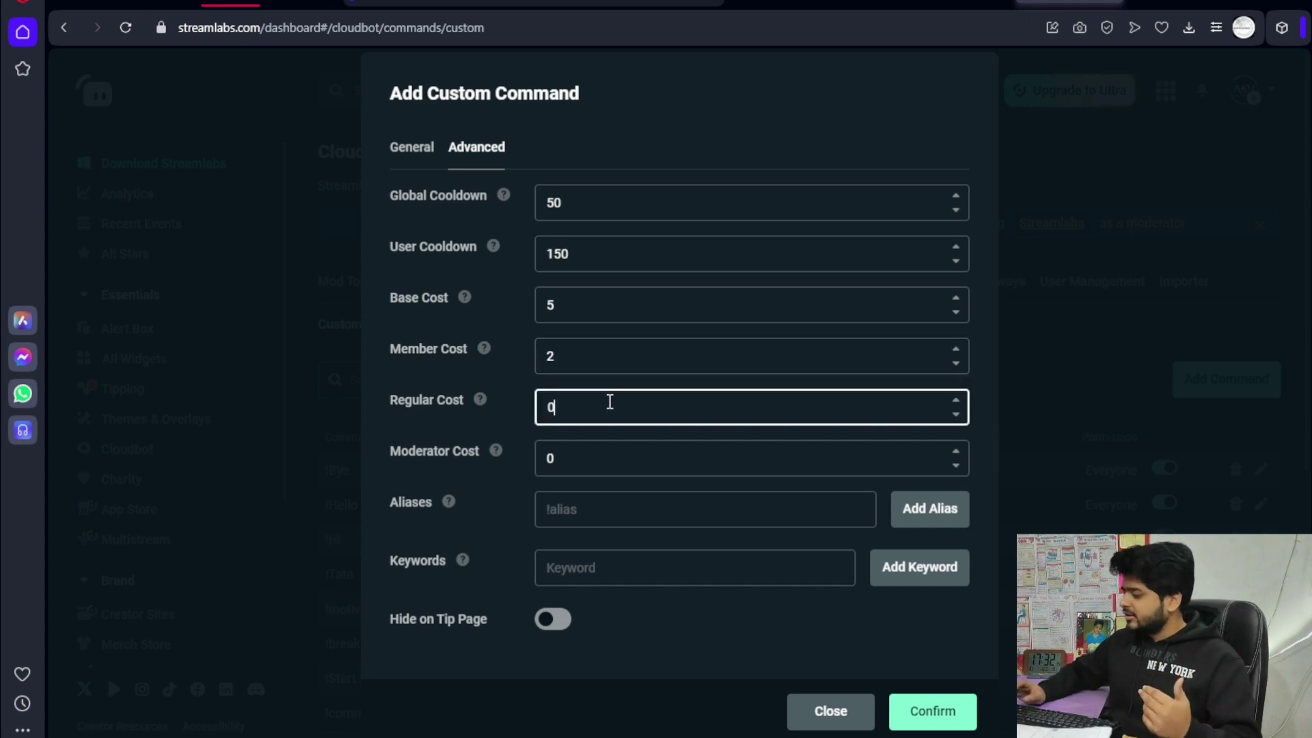
pyautogui.press('BackSpace')
pyautogui.write('10')
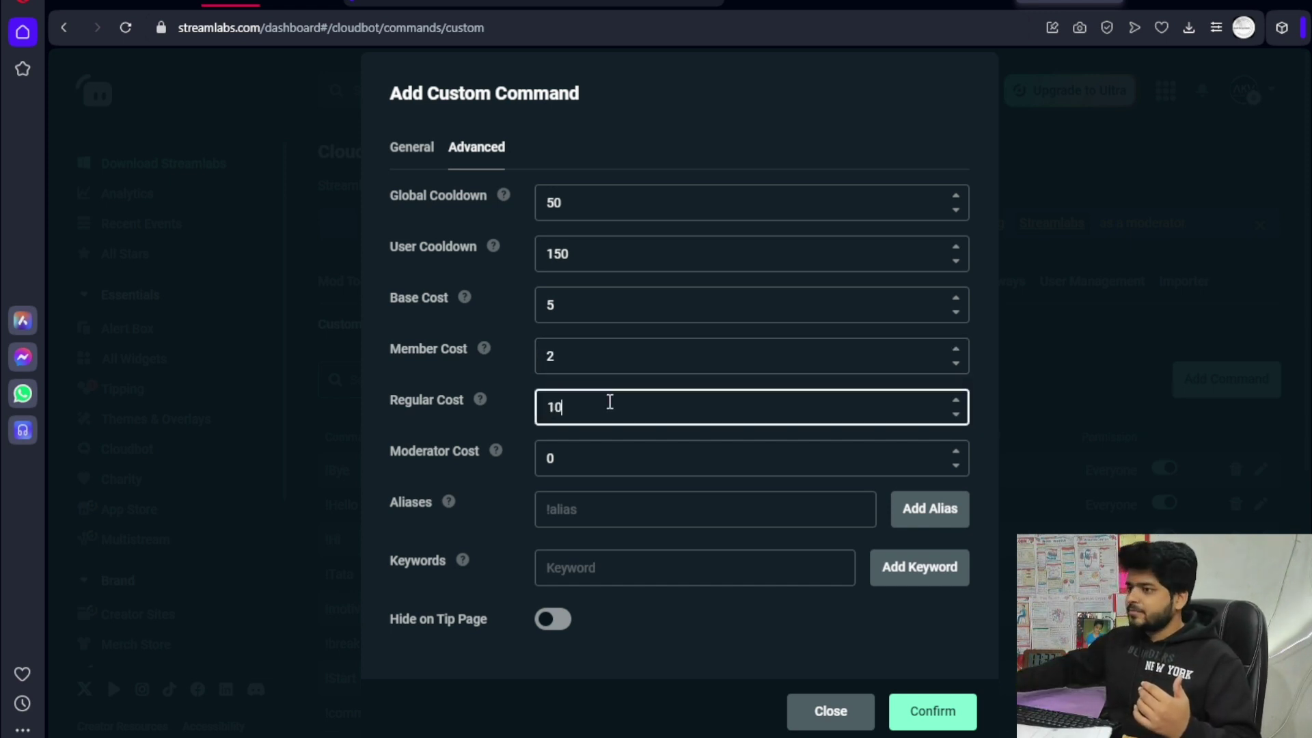
pyautogui.click(609, 454)
pyautogui.press('BackSpace')
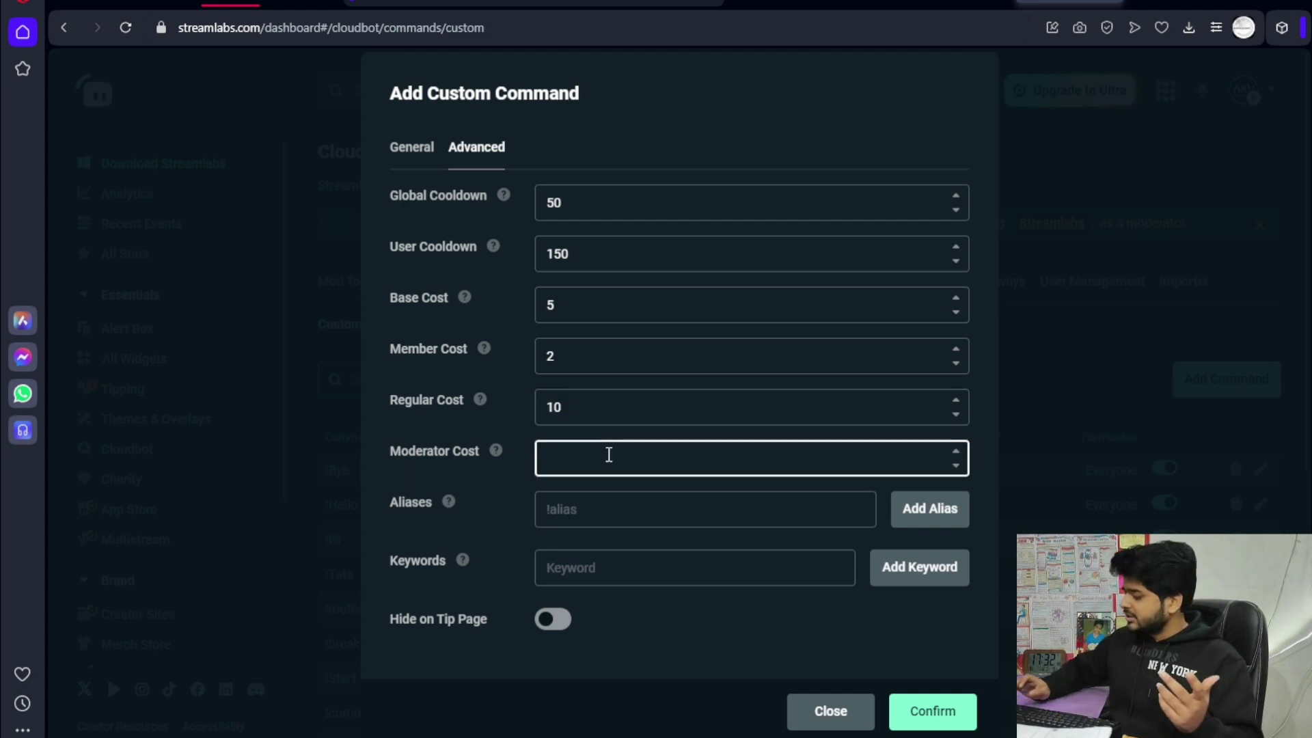
pyautogui.write('4')
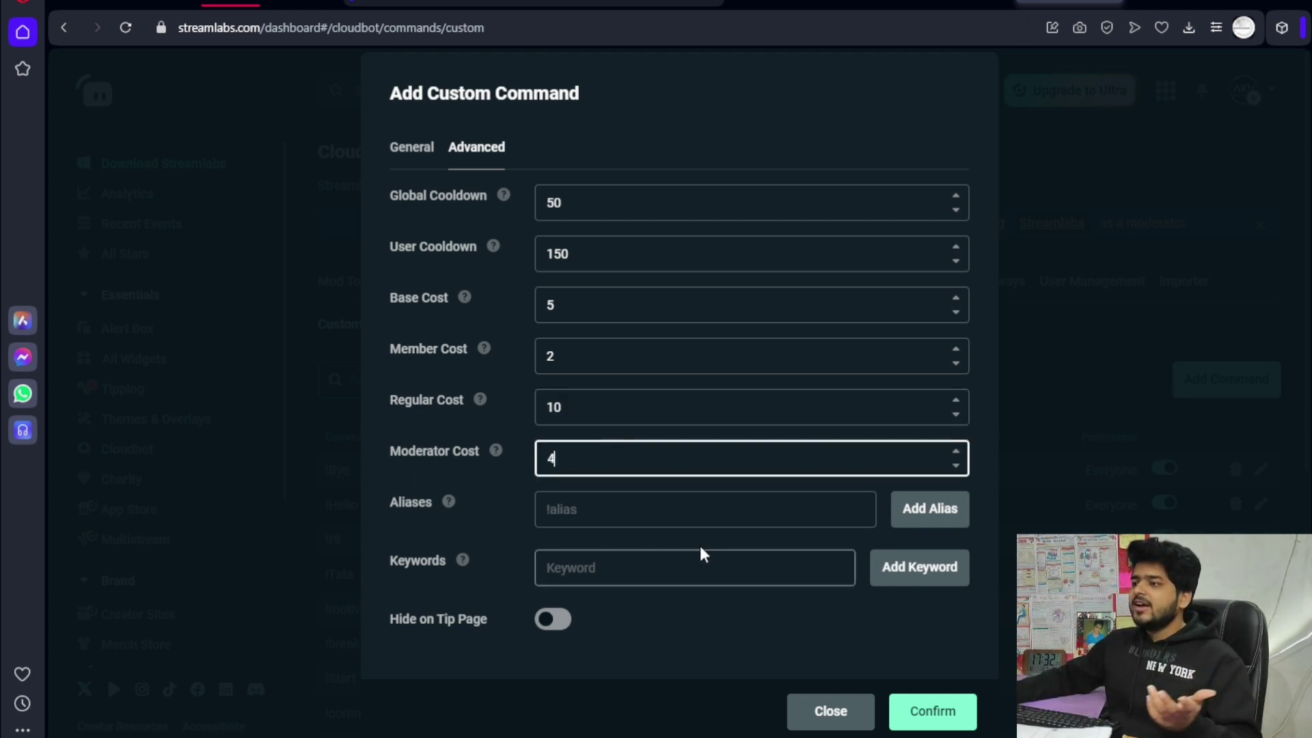
# Step: Add three spelling variants of the streamer's first name as aliases for the custom command
pyautogui.click(687, 520)
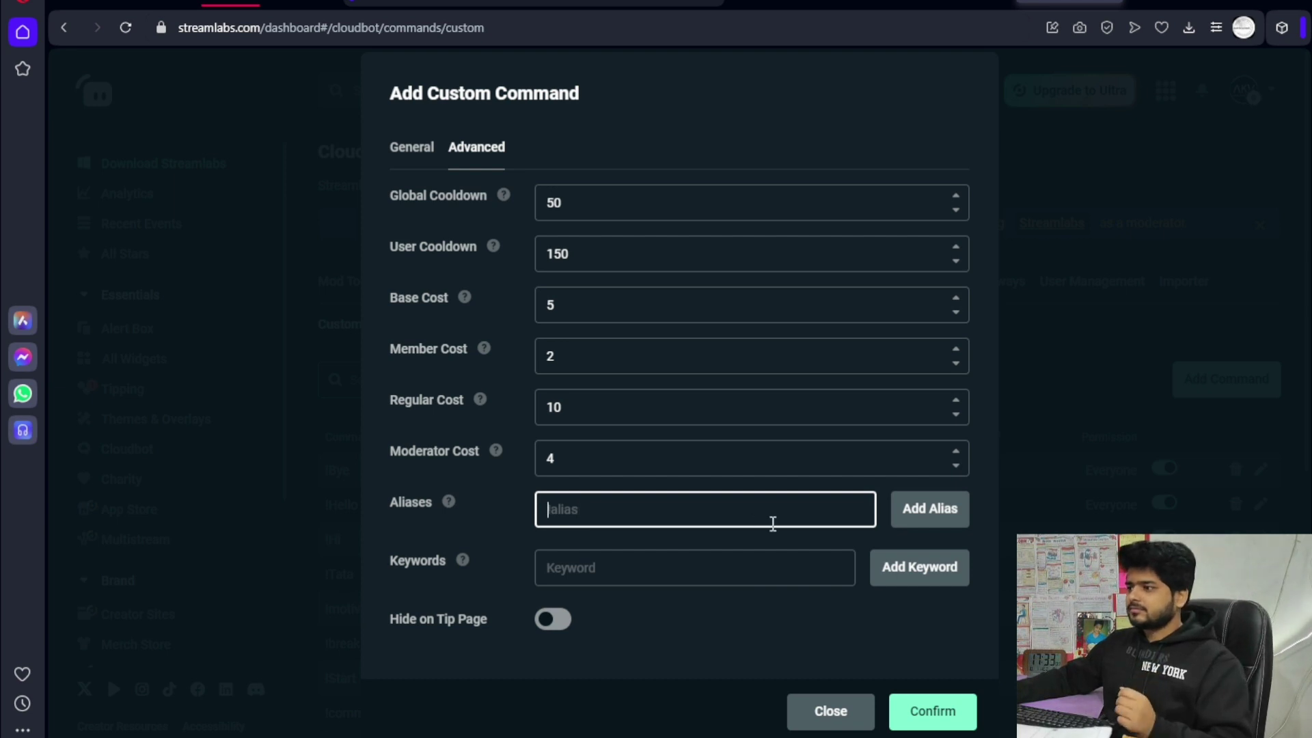
pyautogui.write('kansh')
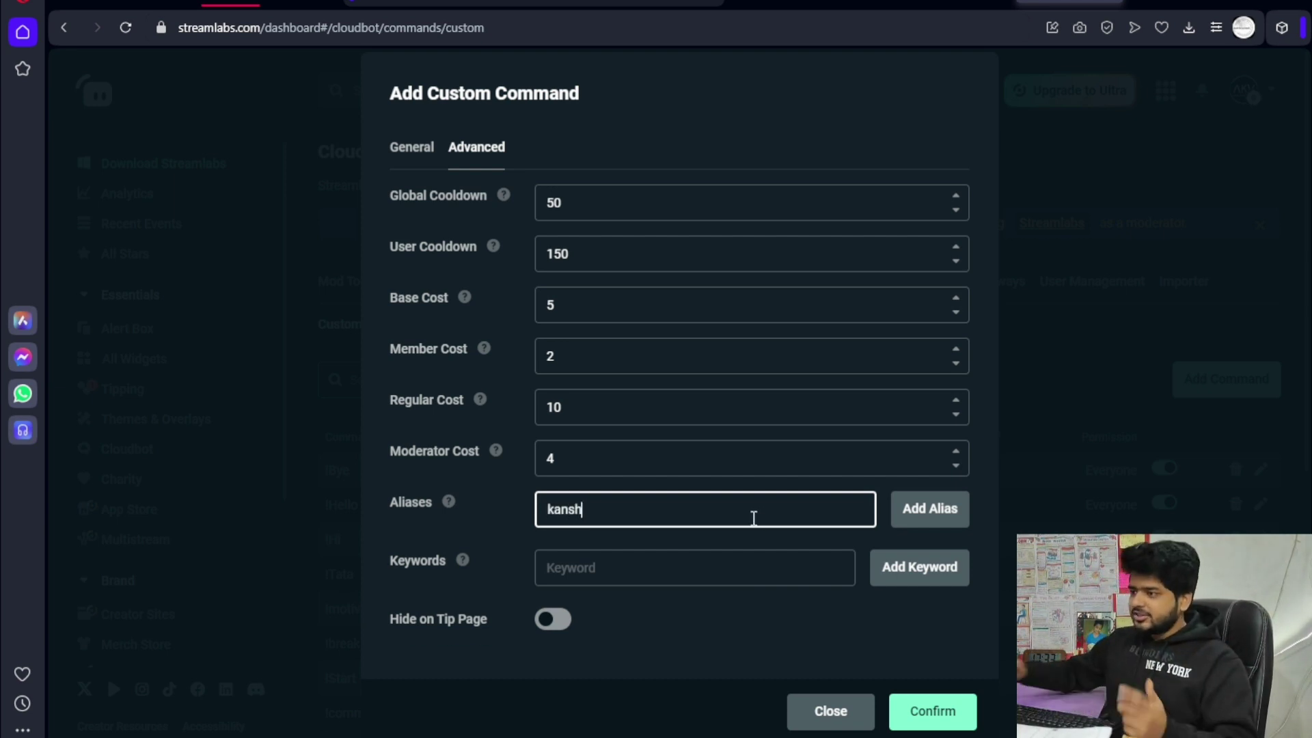
pyautogui.click(911, 505)
pyautogui.click(712, 501)
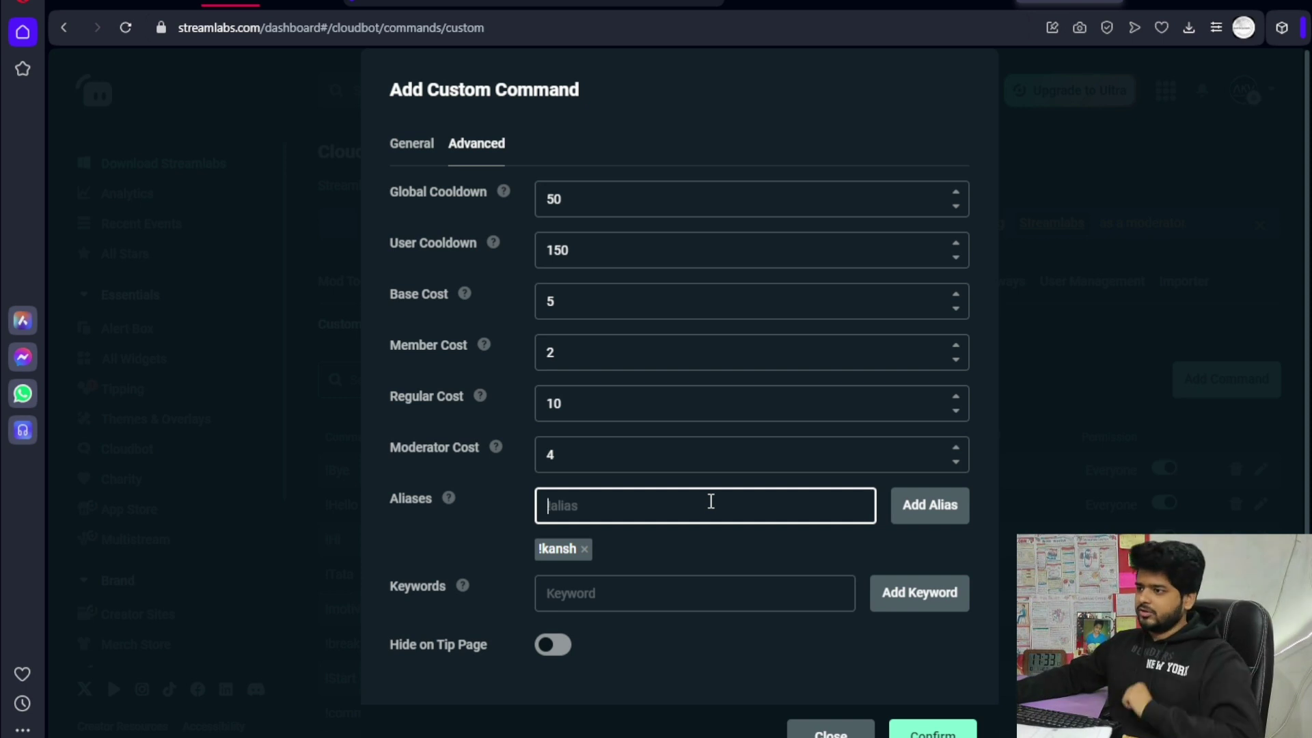
pyautogui.write('anshu')
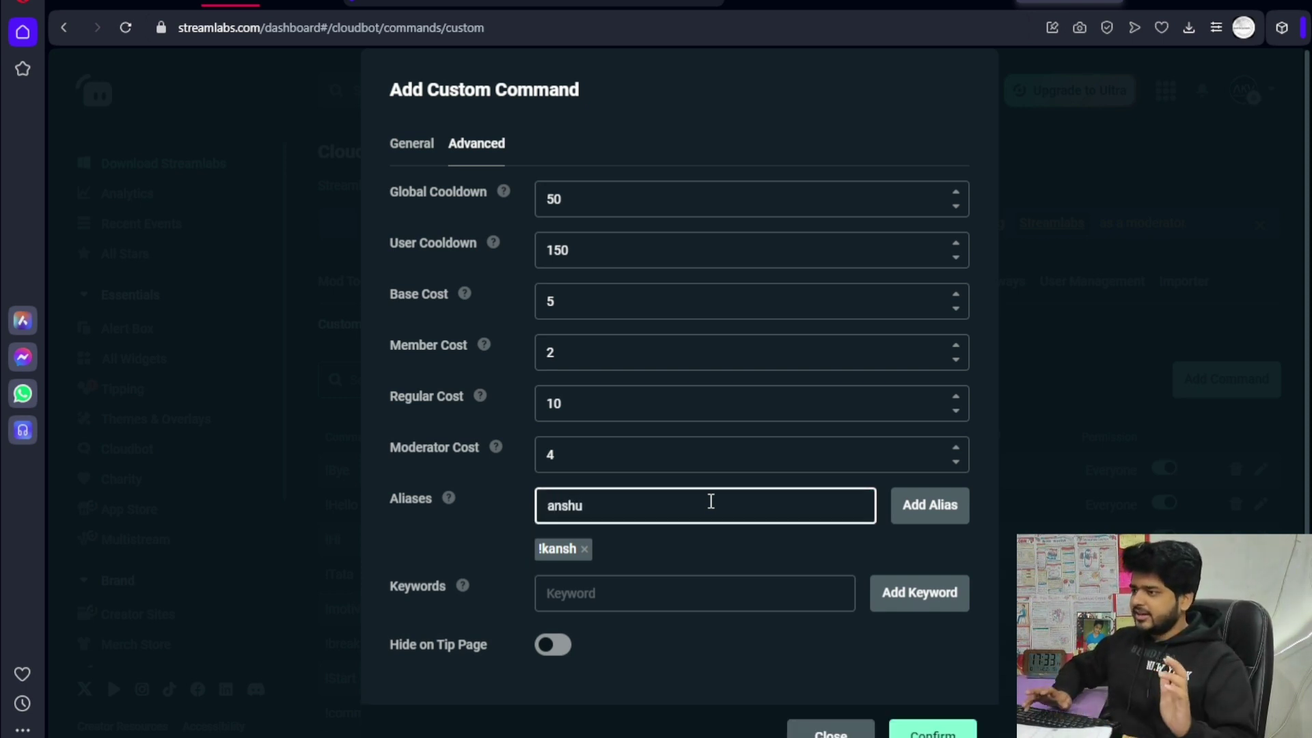
pyautogui.press('Return')
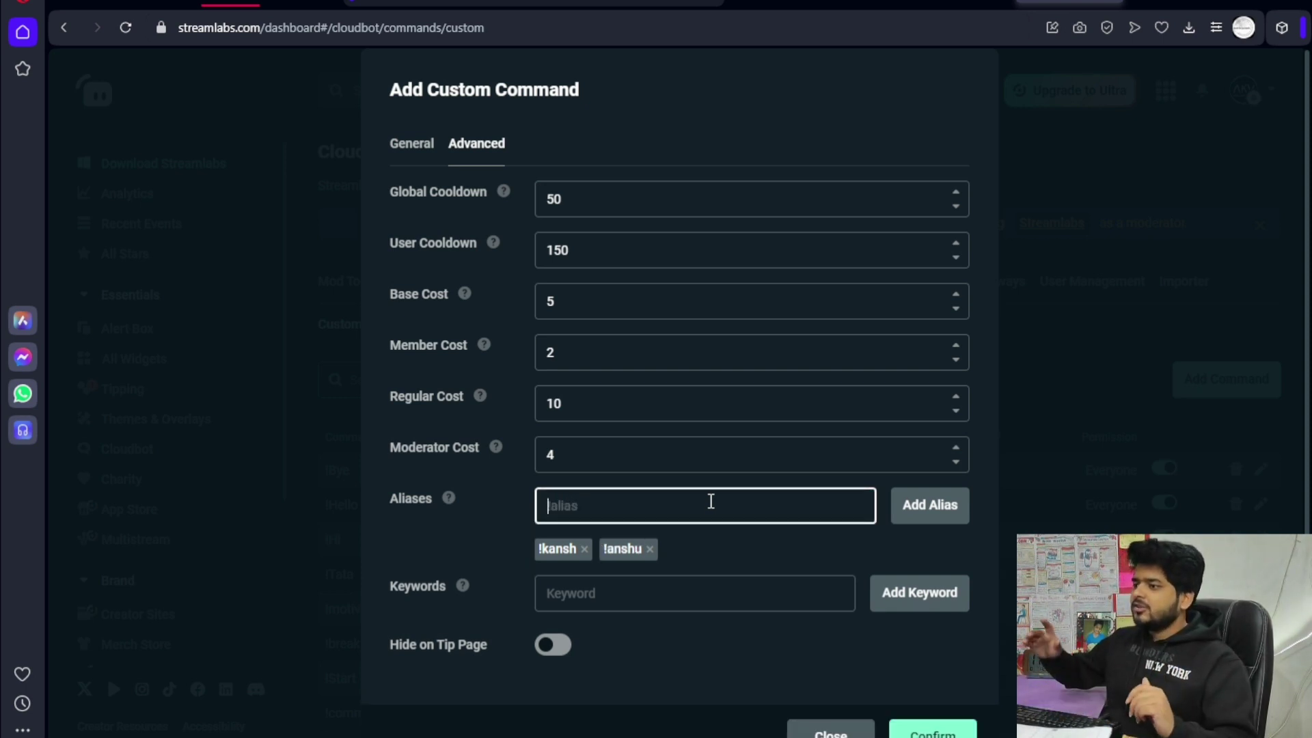
pyautogui.write('ansha')
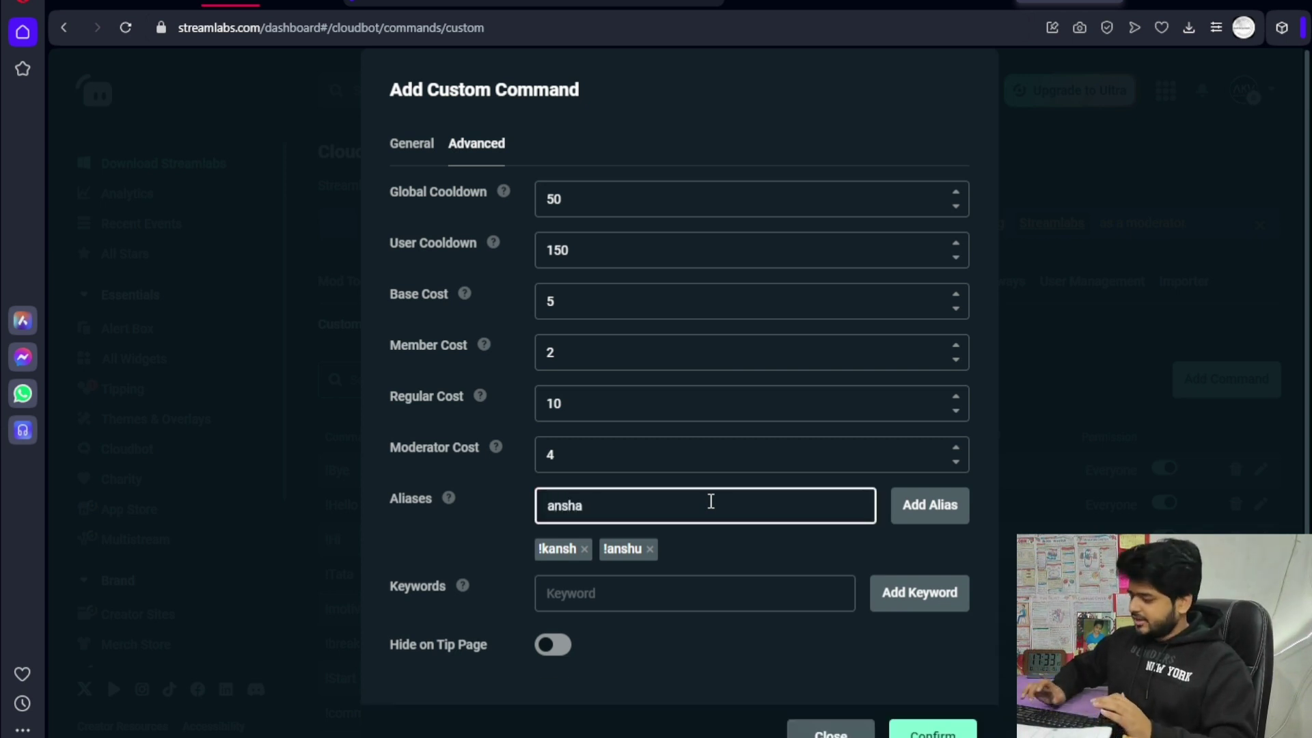
pyautogui.press('Return')
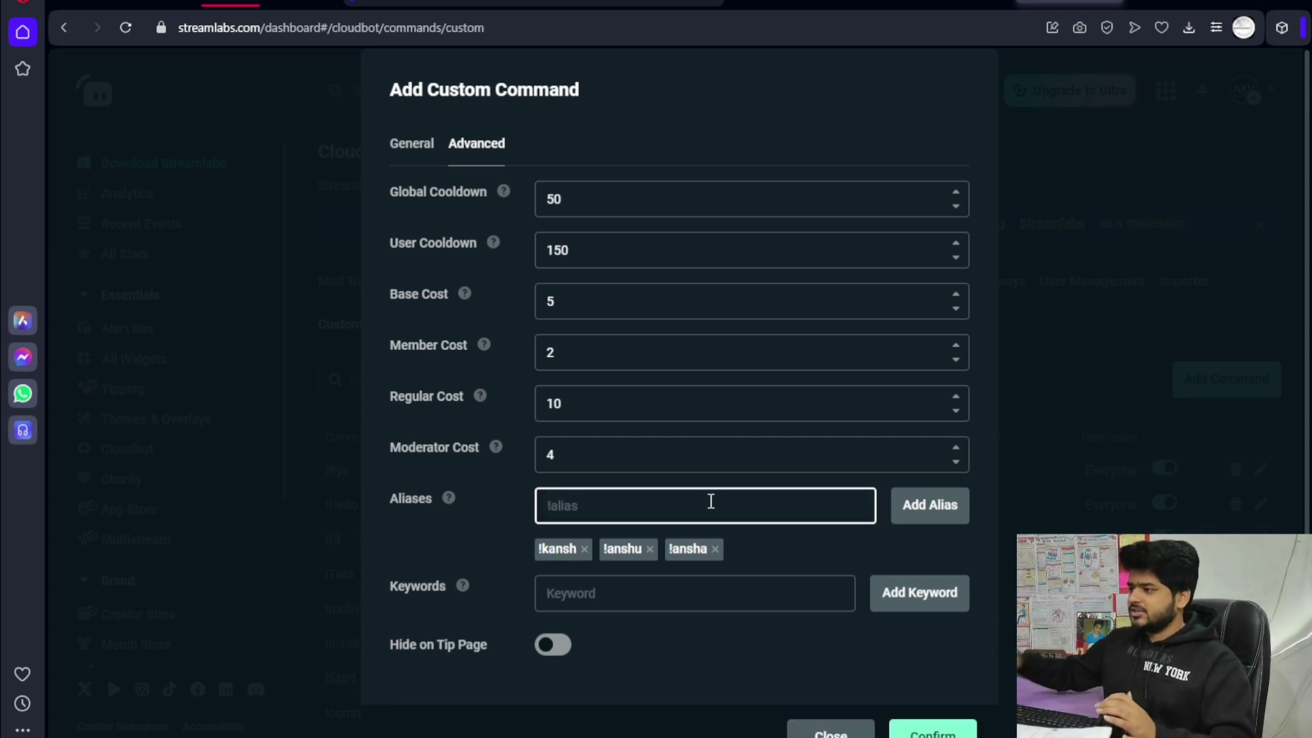
# Step: Try to save the new custom command after reviewing its advanced and general settings, and dismiss the resulting notification
pyautogui.scroll(-1, 738, 535)
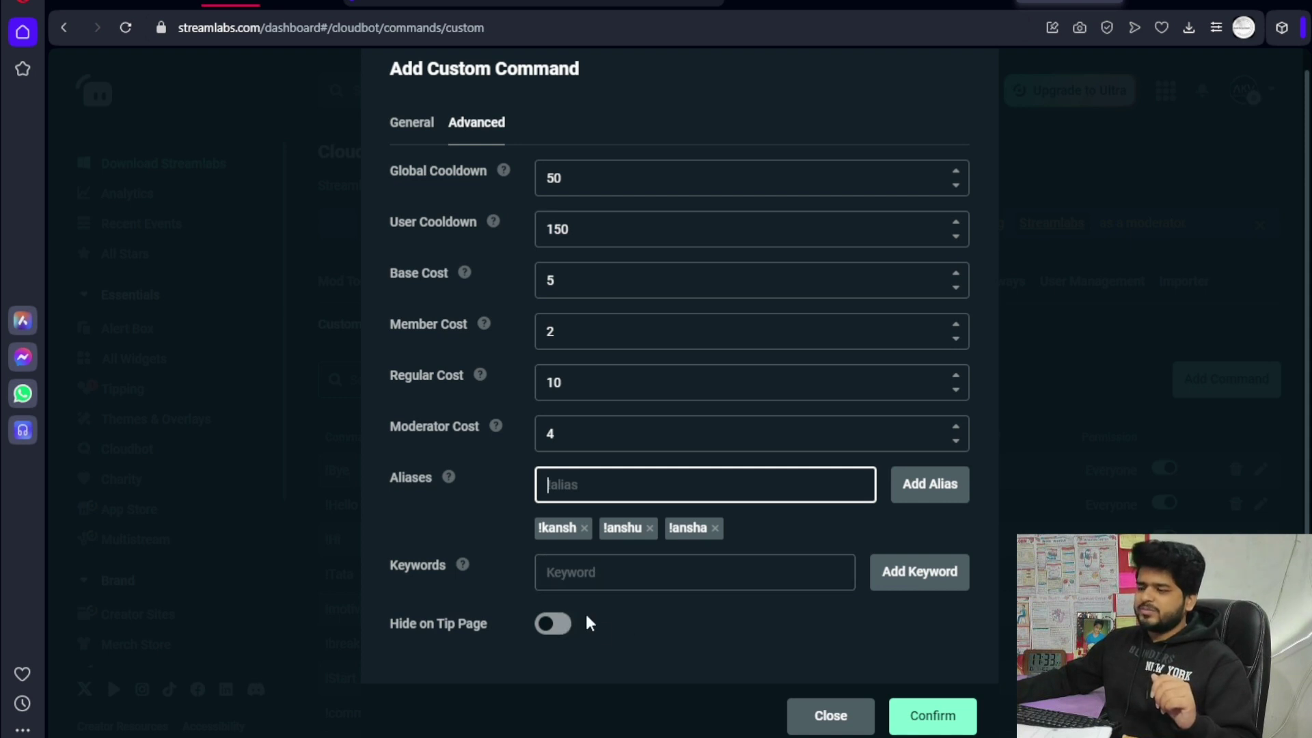
pyautogui.scroll(1, 618, 619)
pyautogui.click(412, 144)
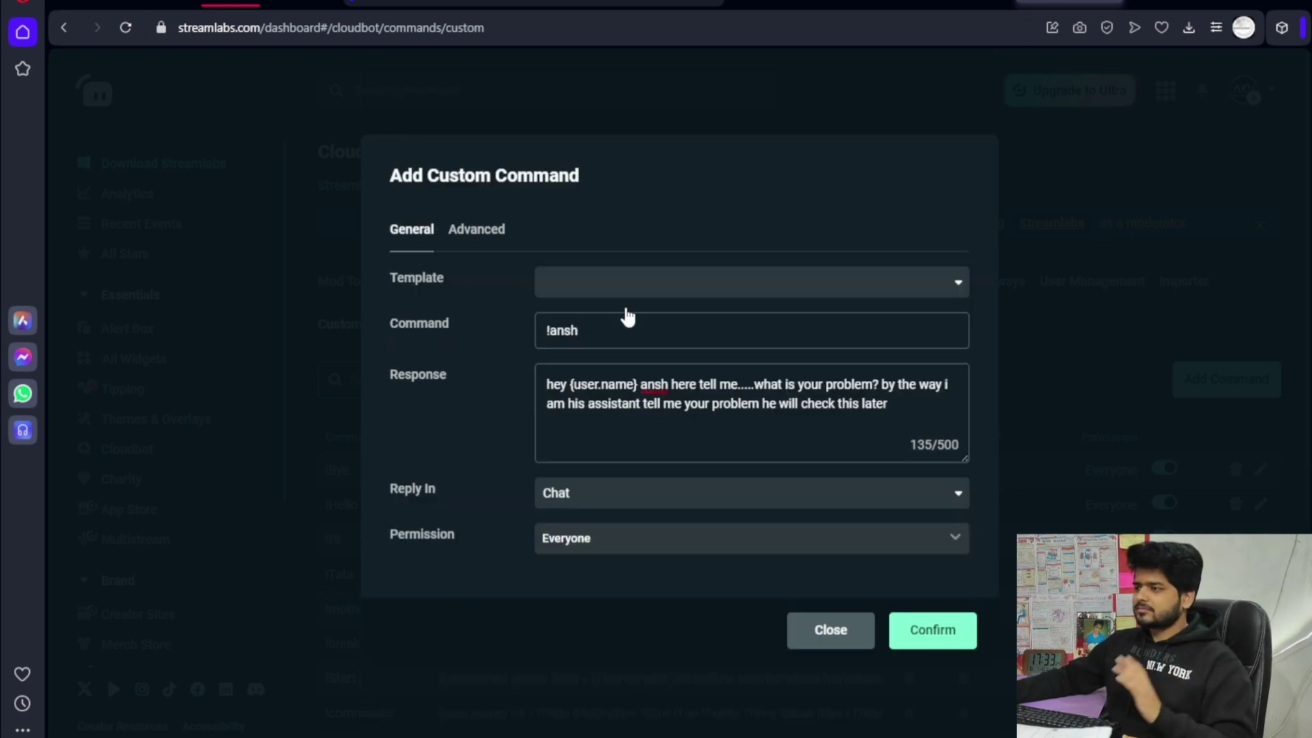
pyautogui.click(916, 633)
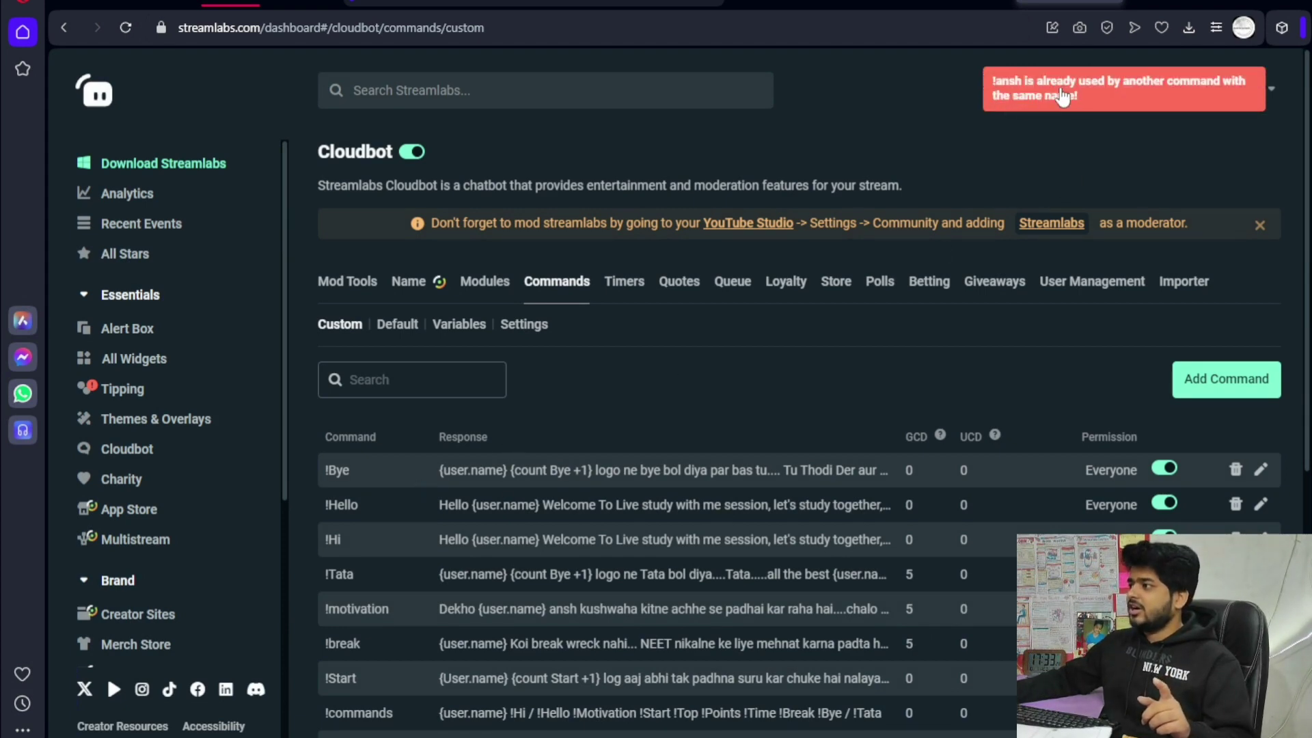
pyautogui.click(1223, 99)
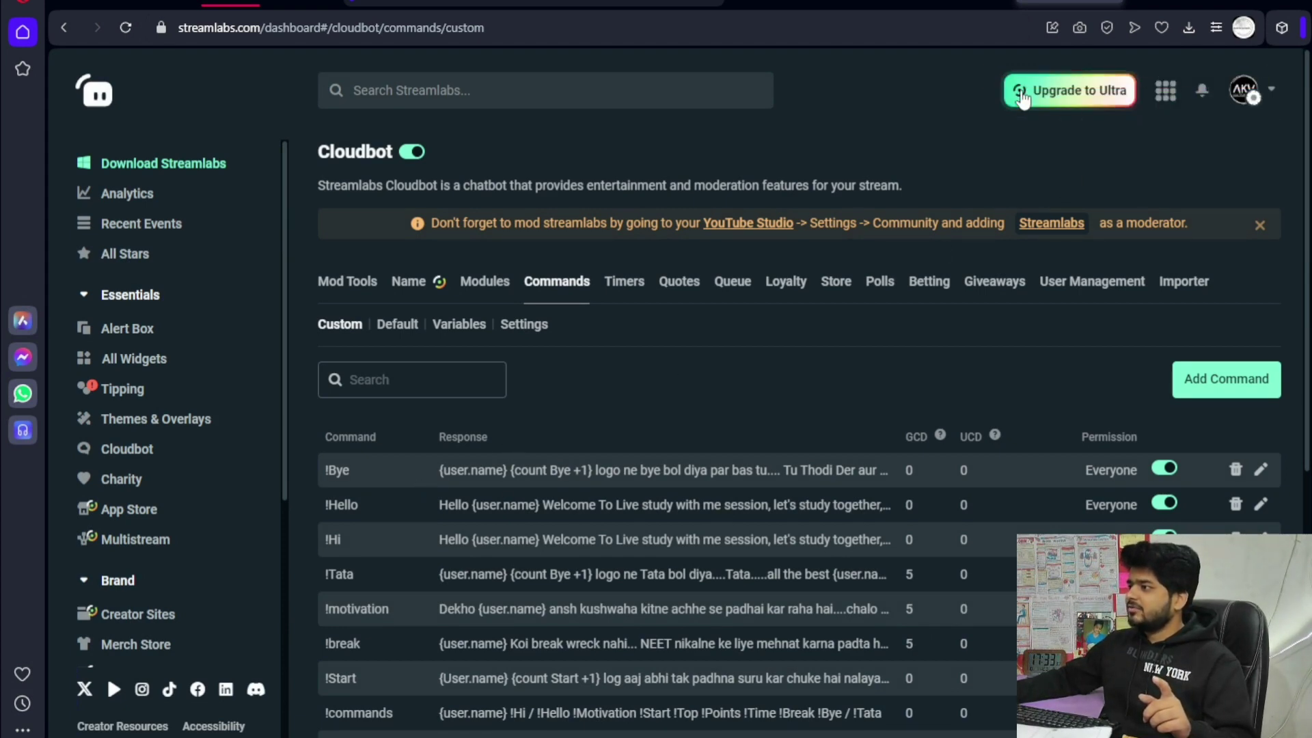
# Step: Look through the list of custom commands and open the !Bye command to read its response
pyautogui.scroll(-4, 576, 368)
pyautogui.scroll(-3, 566, 386)
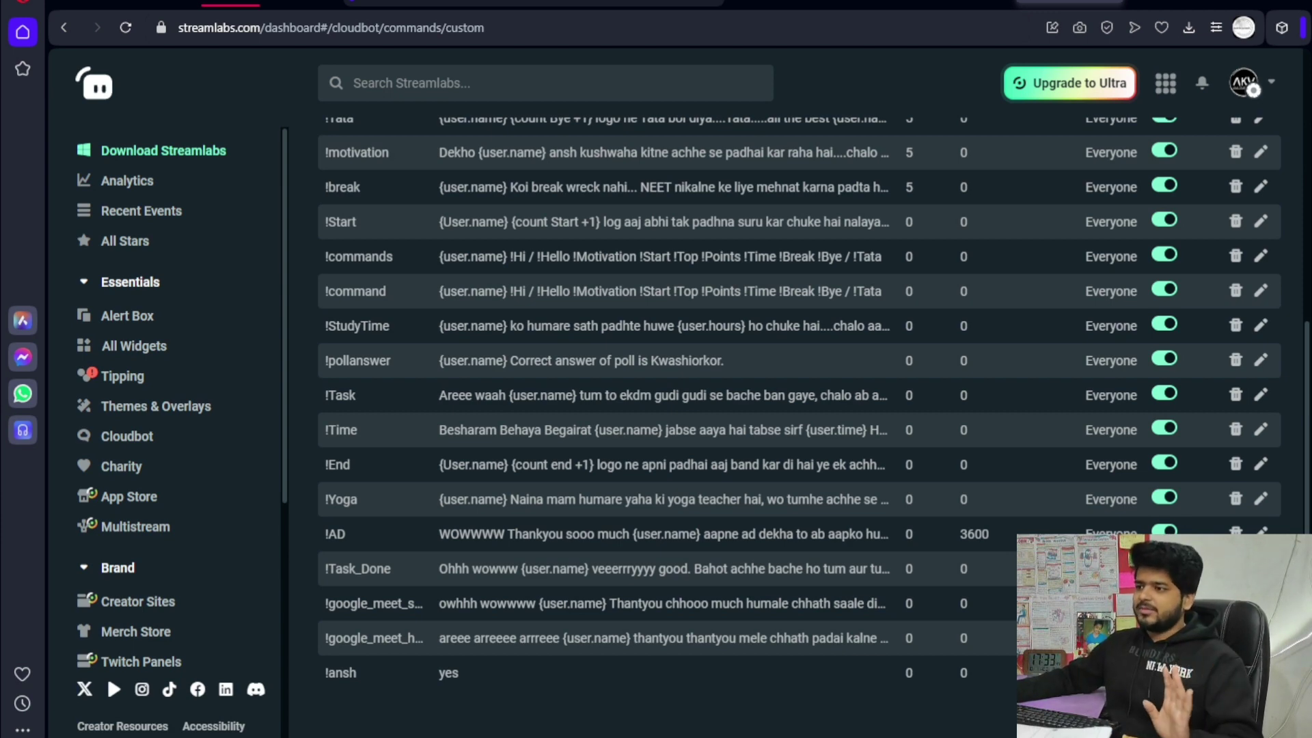
pyautogui.scroll(6, 597, 292)
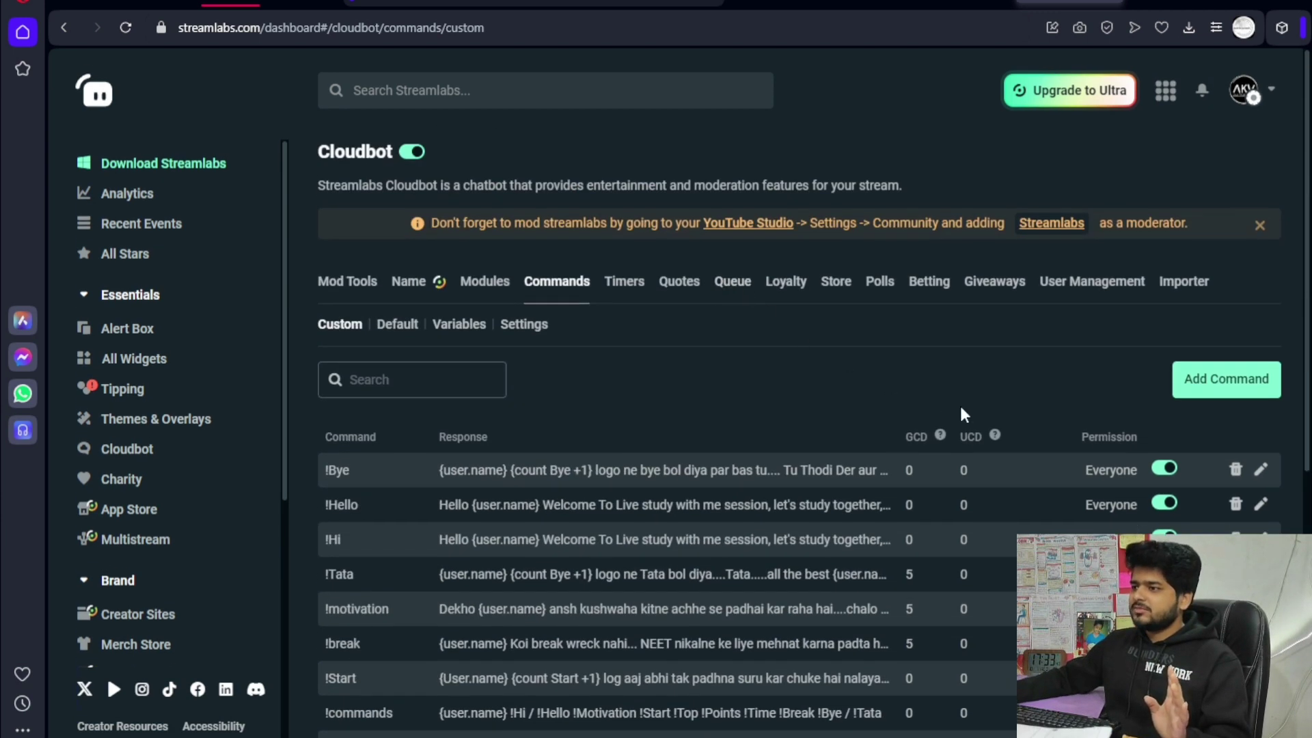
pyautogui.click(1261, 455)
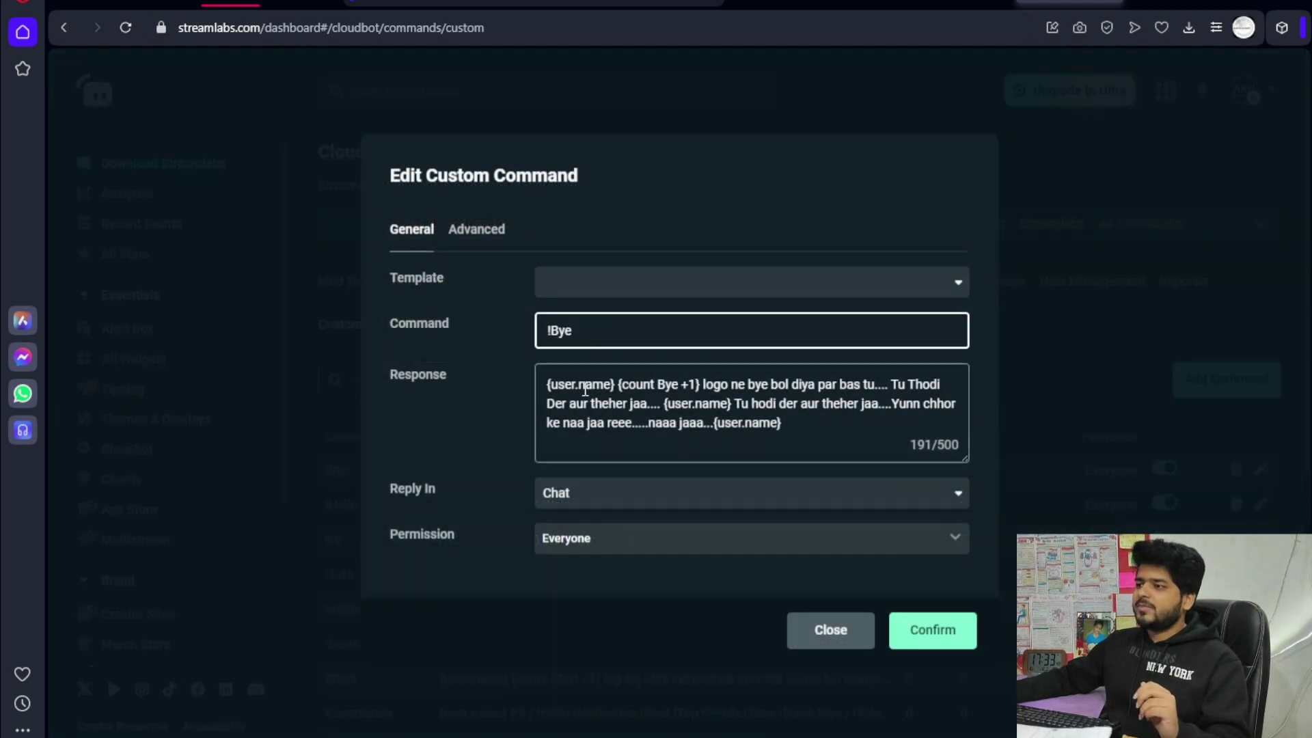
pyautogui.click(619, 386)
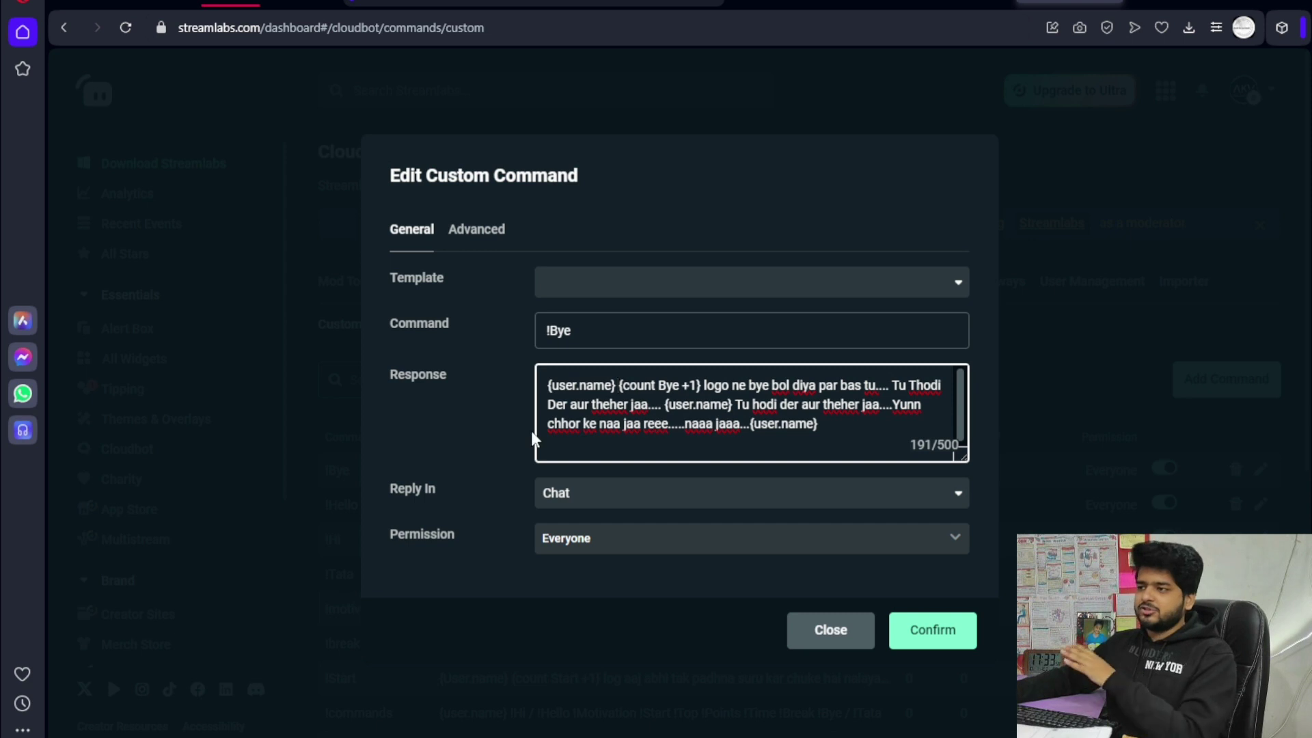
# Step: Check the !Bye command's cooldowns and costs, try a Moderator Cost of 5, and close the editor without saving
pyautogui.click(458, 231)
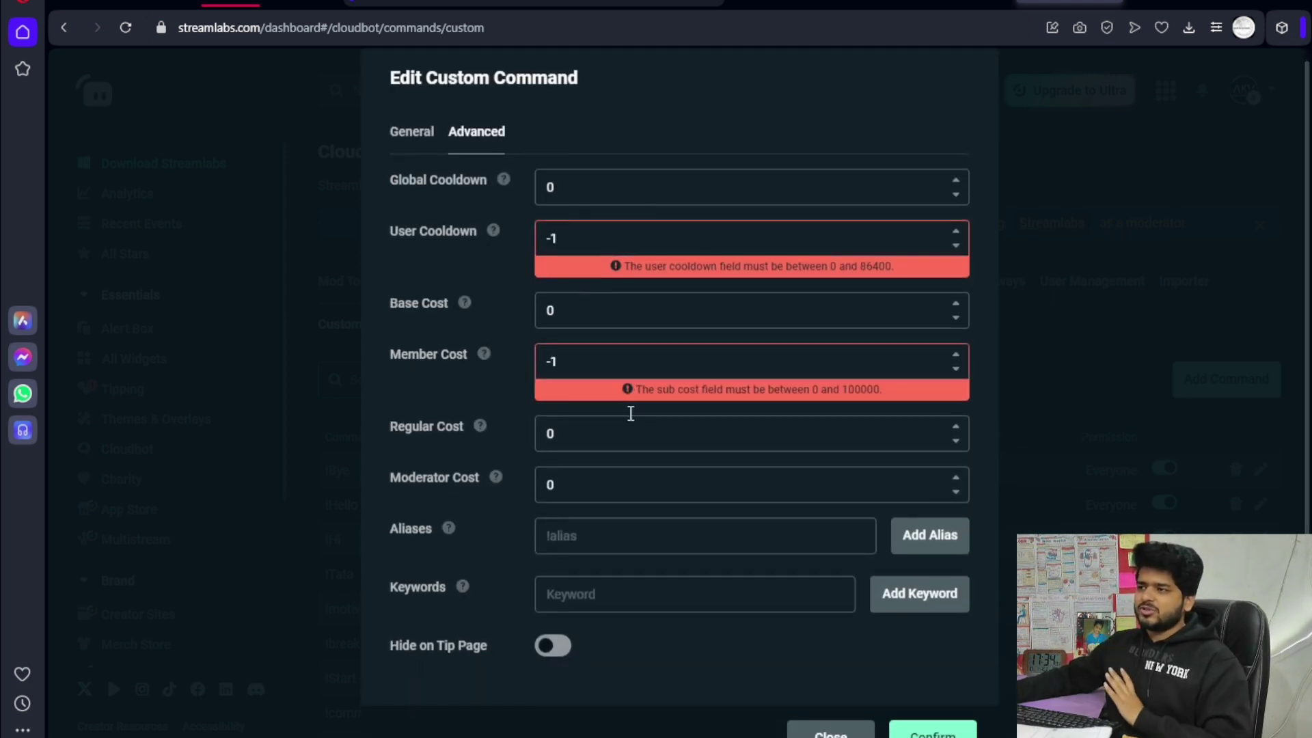
pyautogui.scroll(-1, 629, 424)
pyautogui.write('5')
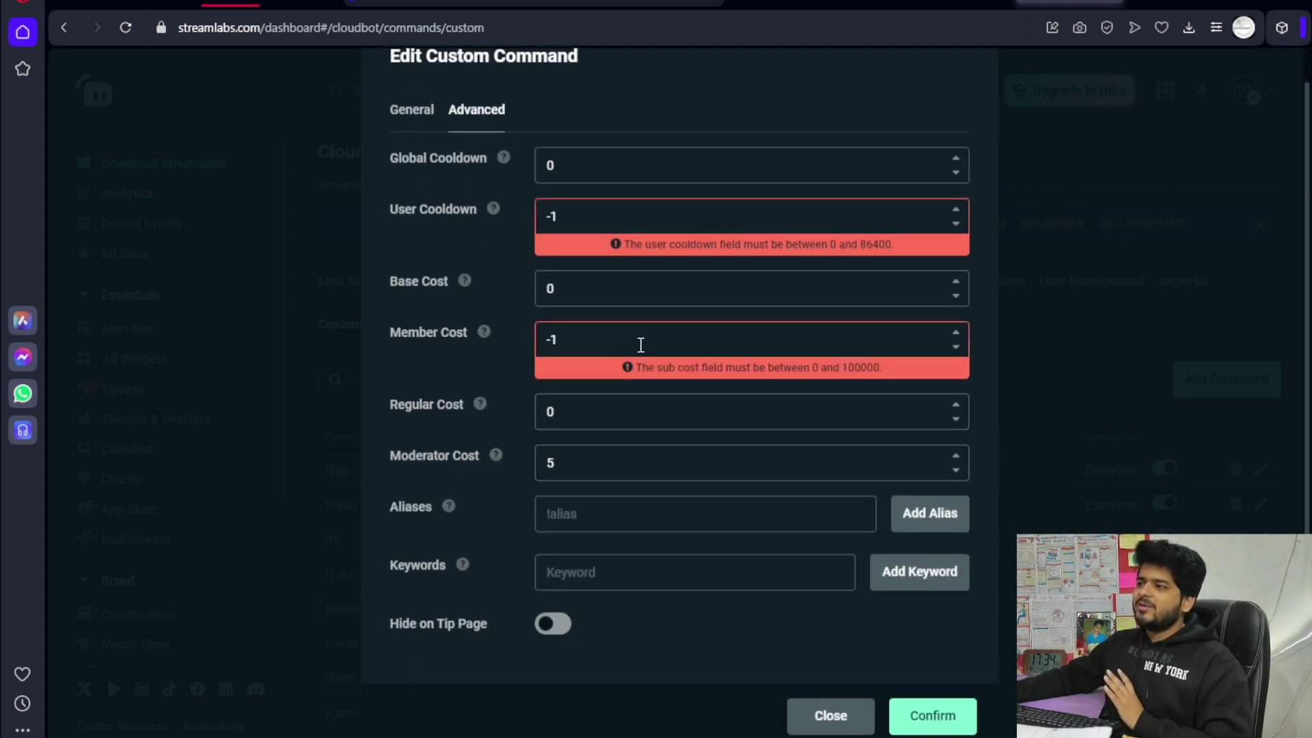
pyautogui.scroll(1, 641, 344)
pyautogui.scroll(1, 650, 236)
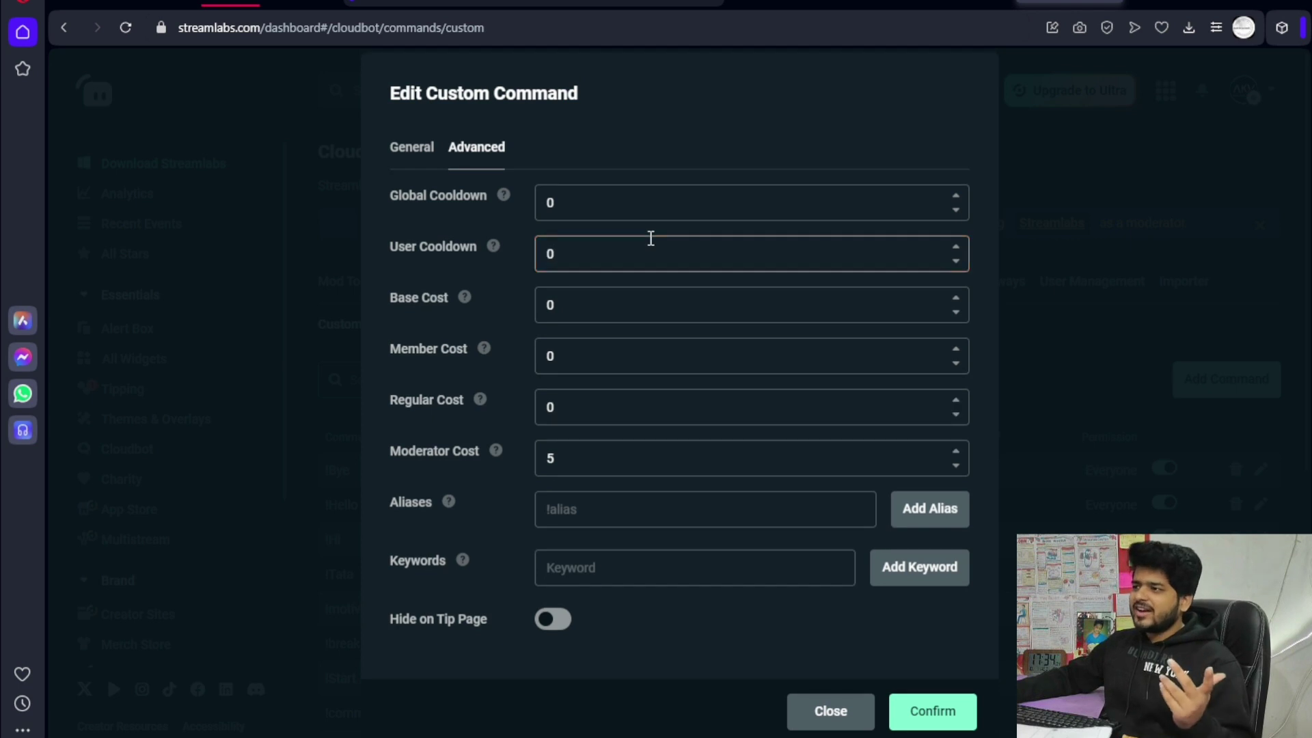
pyautogui.click(429, 148)
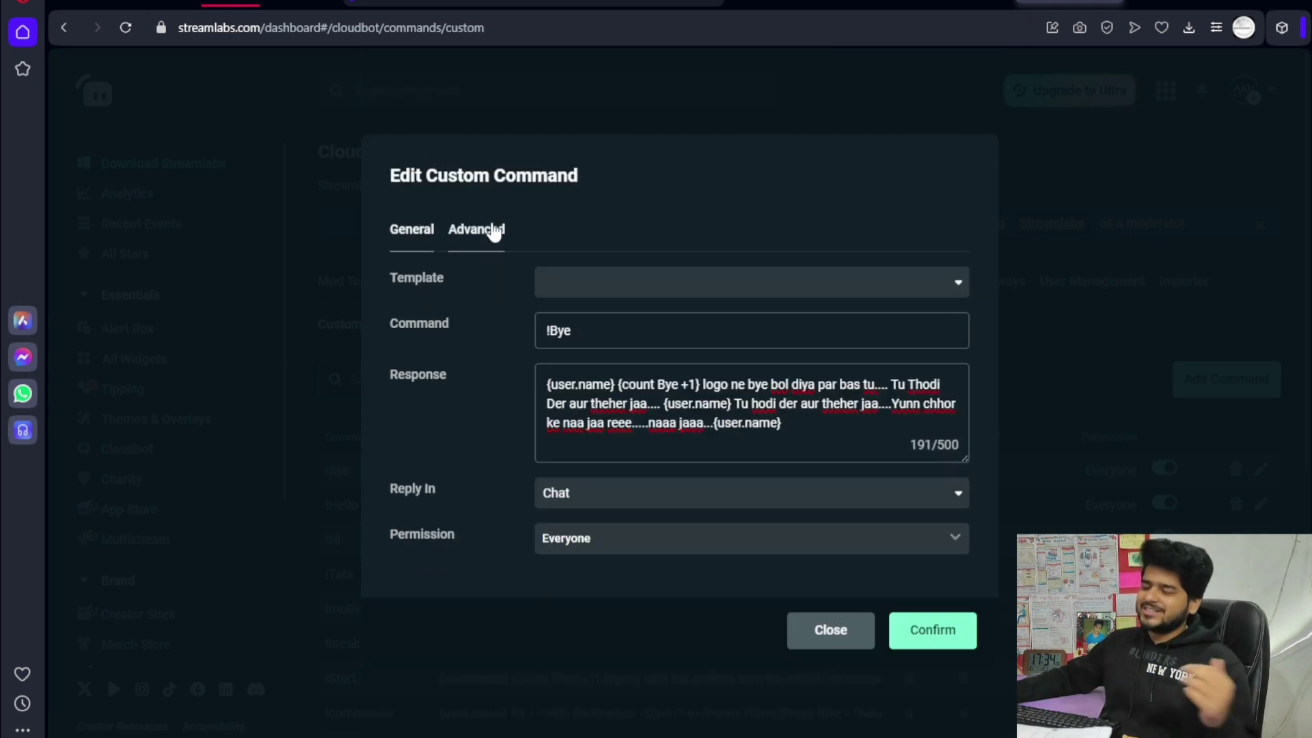
pyautogui.click(817, 646)
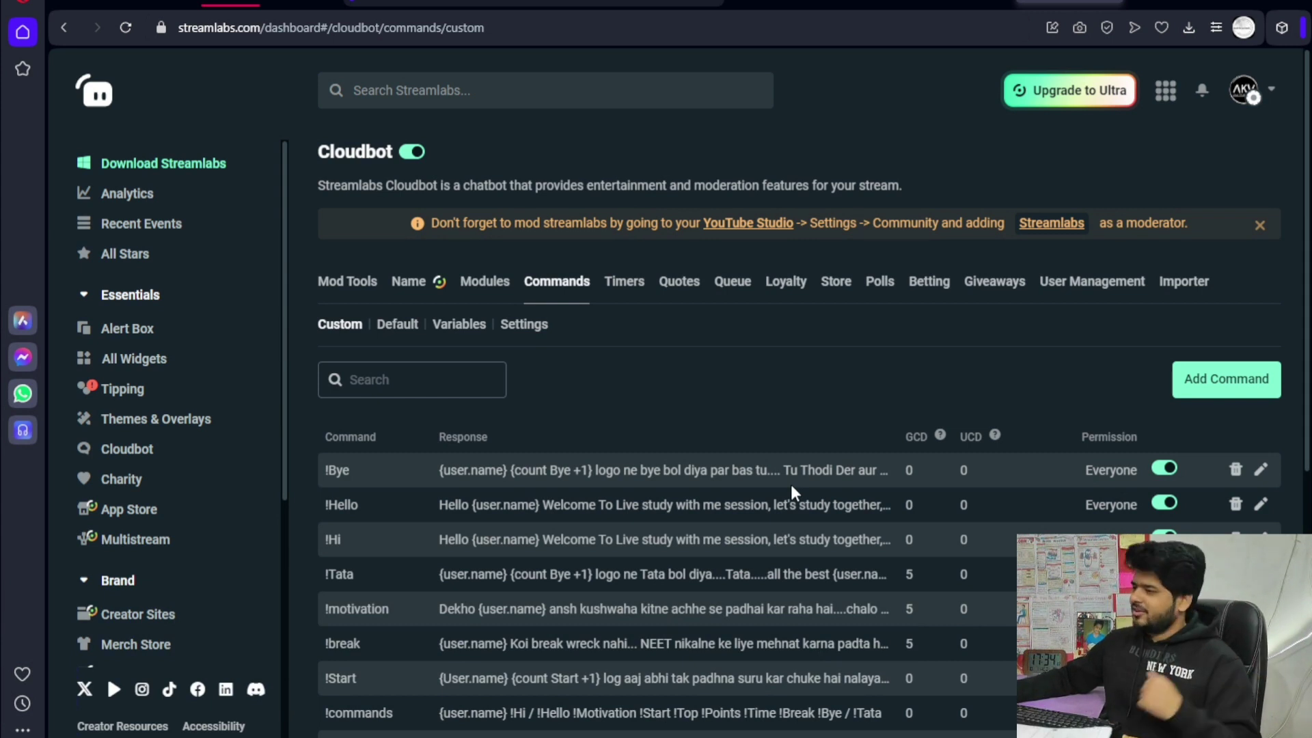
pyautogui.scroll(-3, 791, 486)
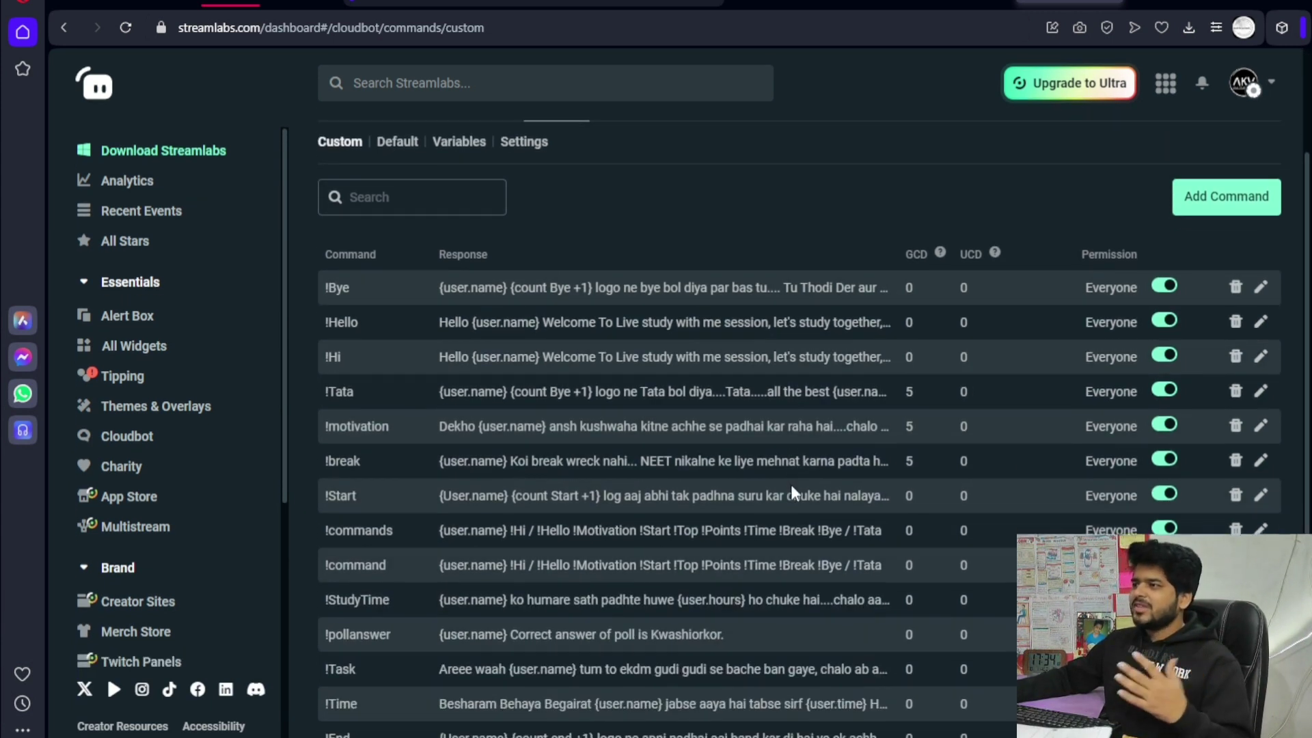
pyautogui.scroll(3, 790, 486)
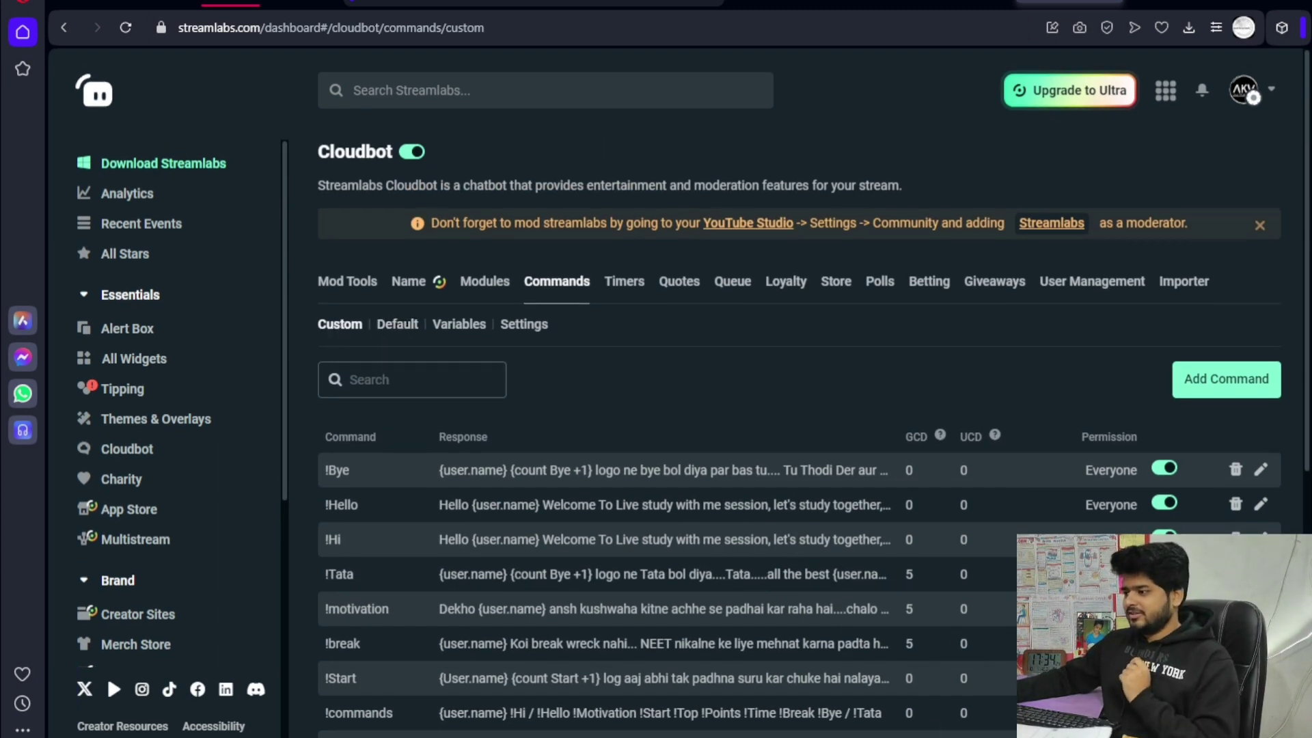
pyautogui.hotkey('alt', 'Tab')
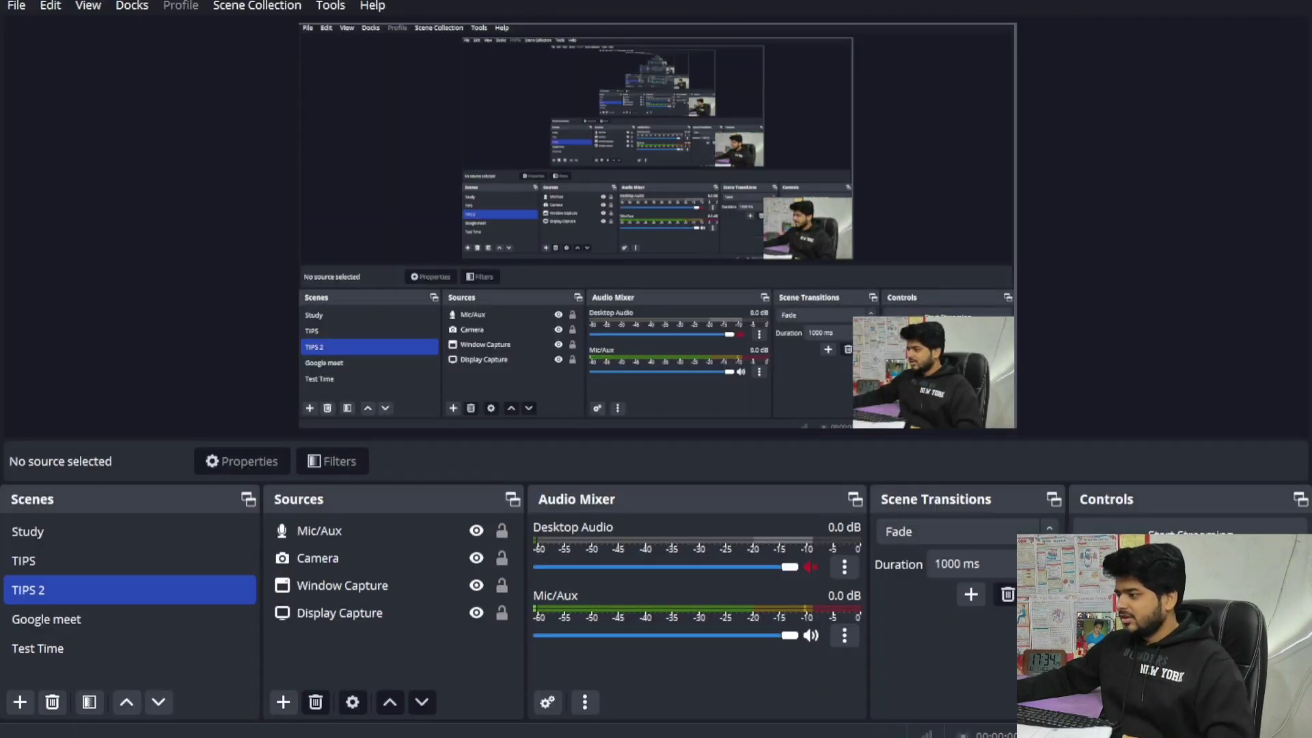
pyautogui.moveTo(776, 736)
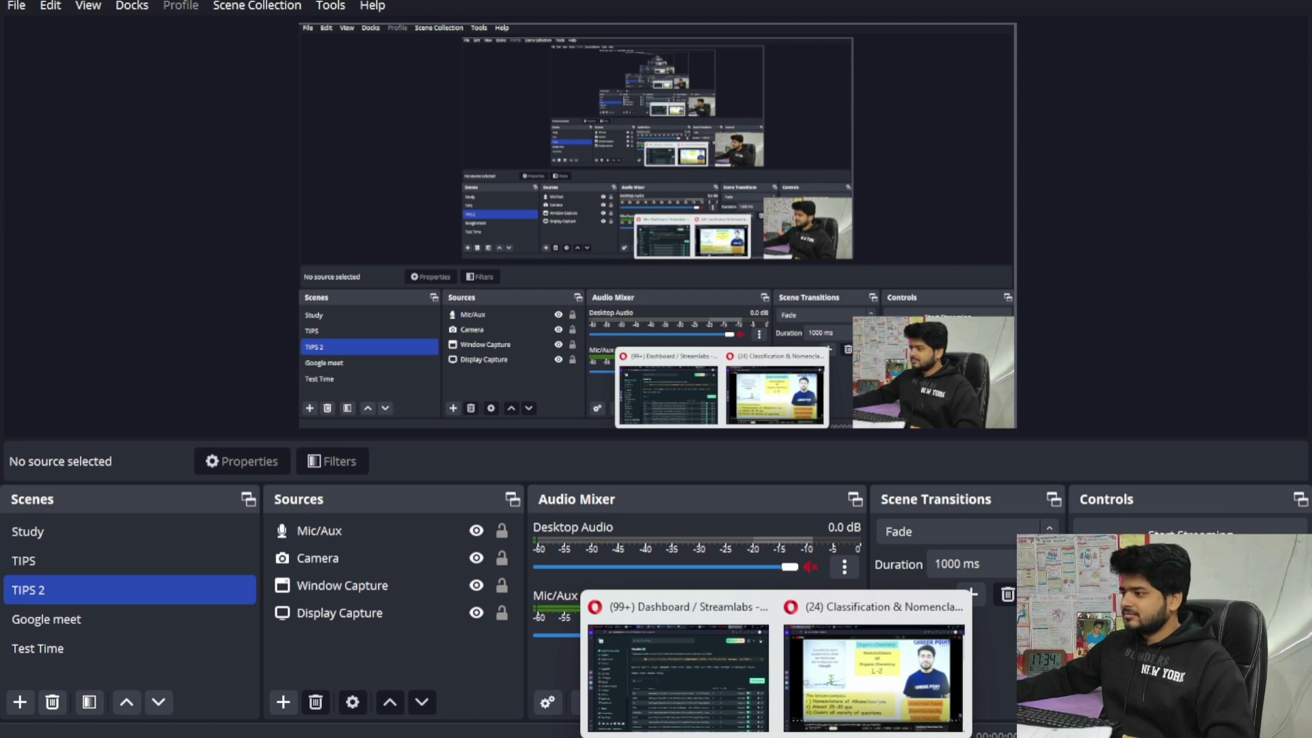
pyautogui.click(727, 708)
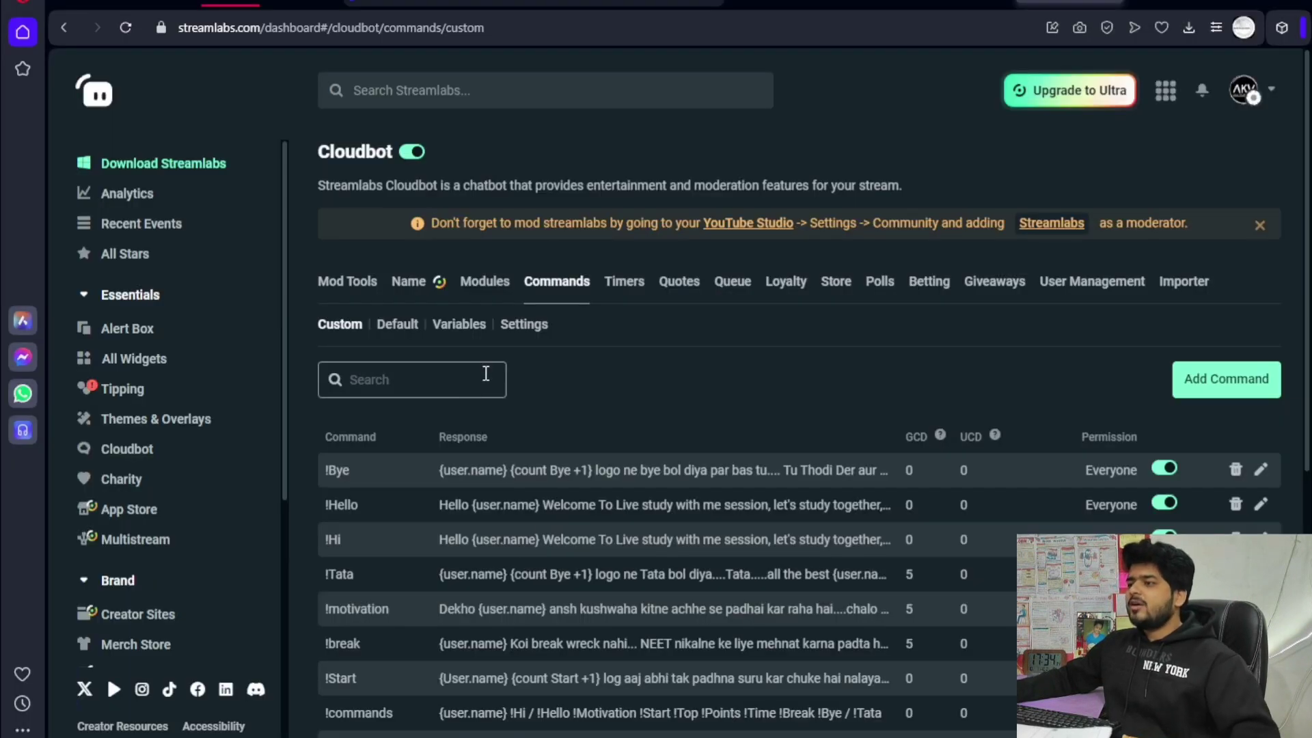
# Step: Examine the default commands for command management, link protection, giveaways, quotes, queue and media share, including their permissions
pyautogui.click(397, 327)
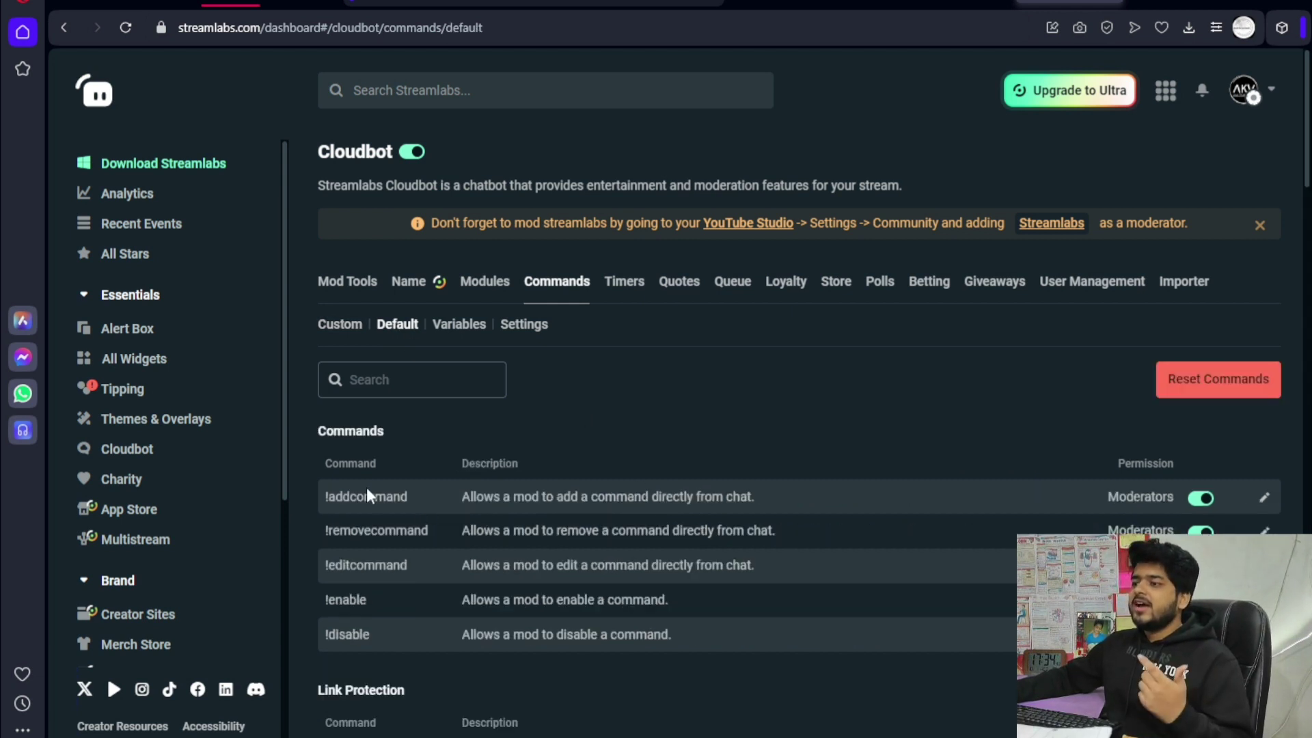
pyautogui.scroll(-4, 592, 562)
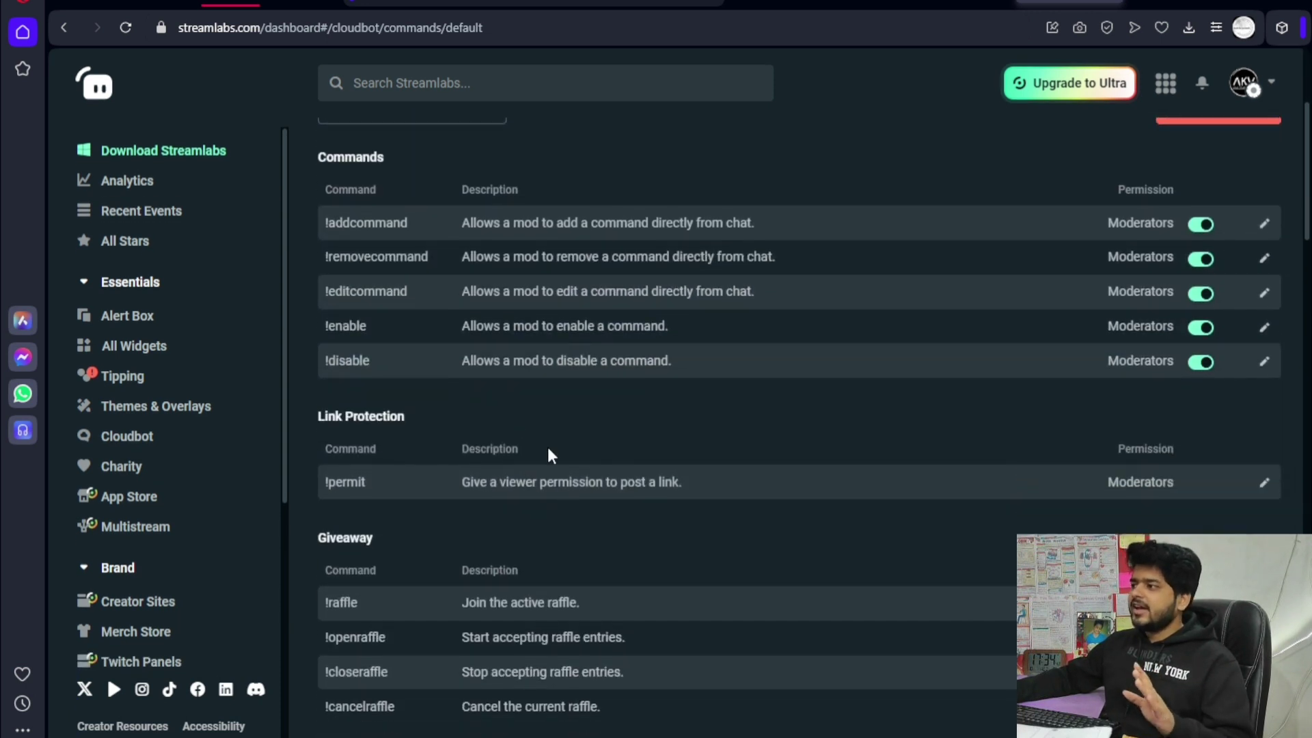
pyautogui.scroll(1, 449, 400)
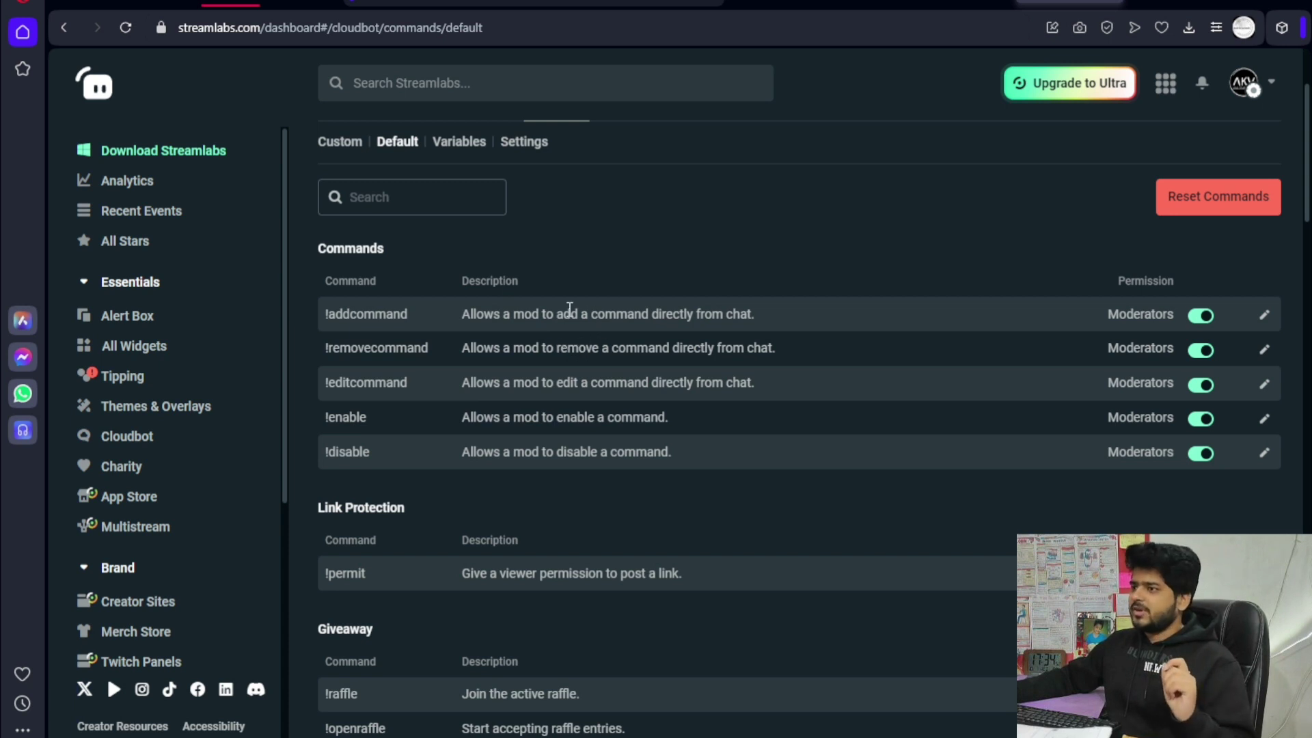
pyautogui.scroll(-3, 839, 445)
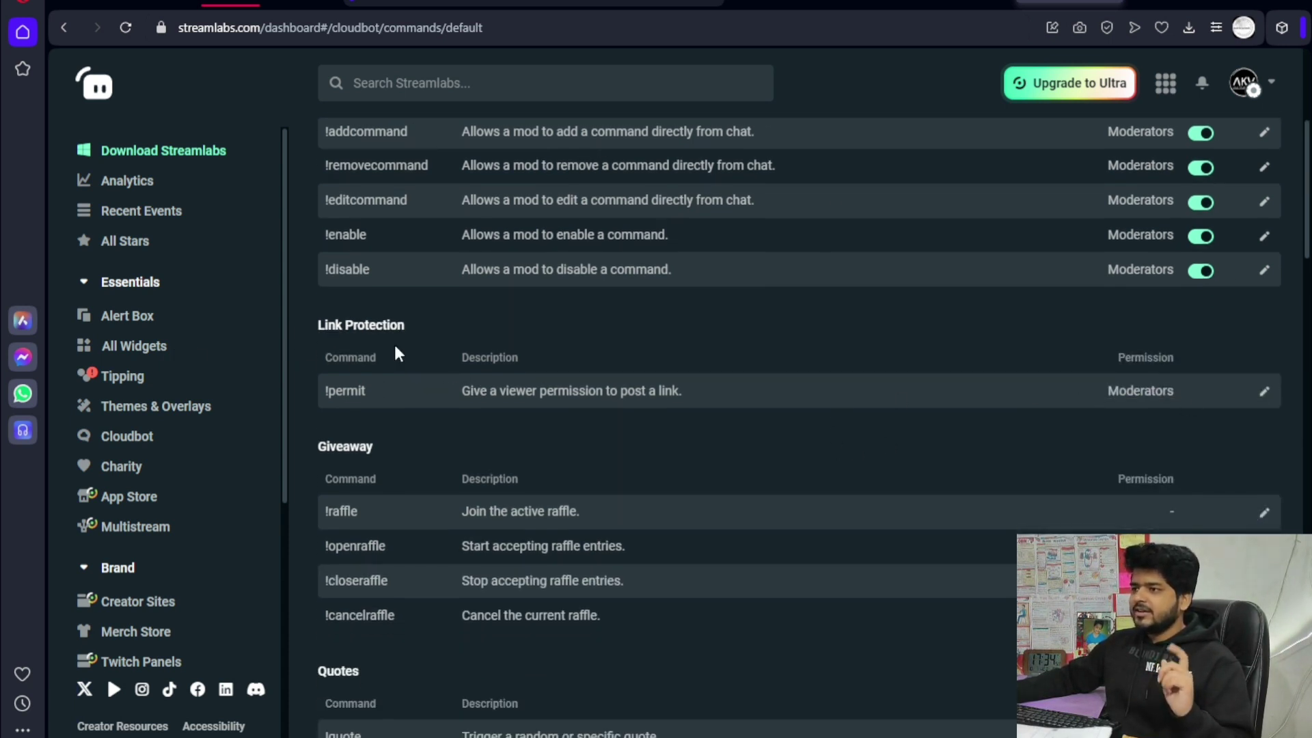
pyautogui.scroll(-2, 938, 488)
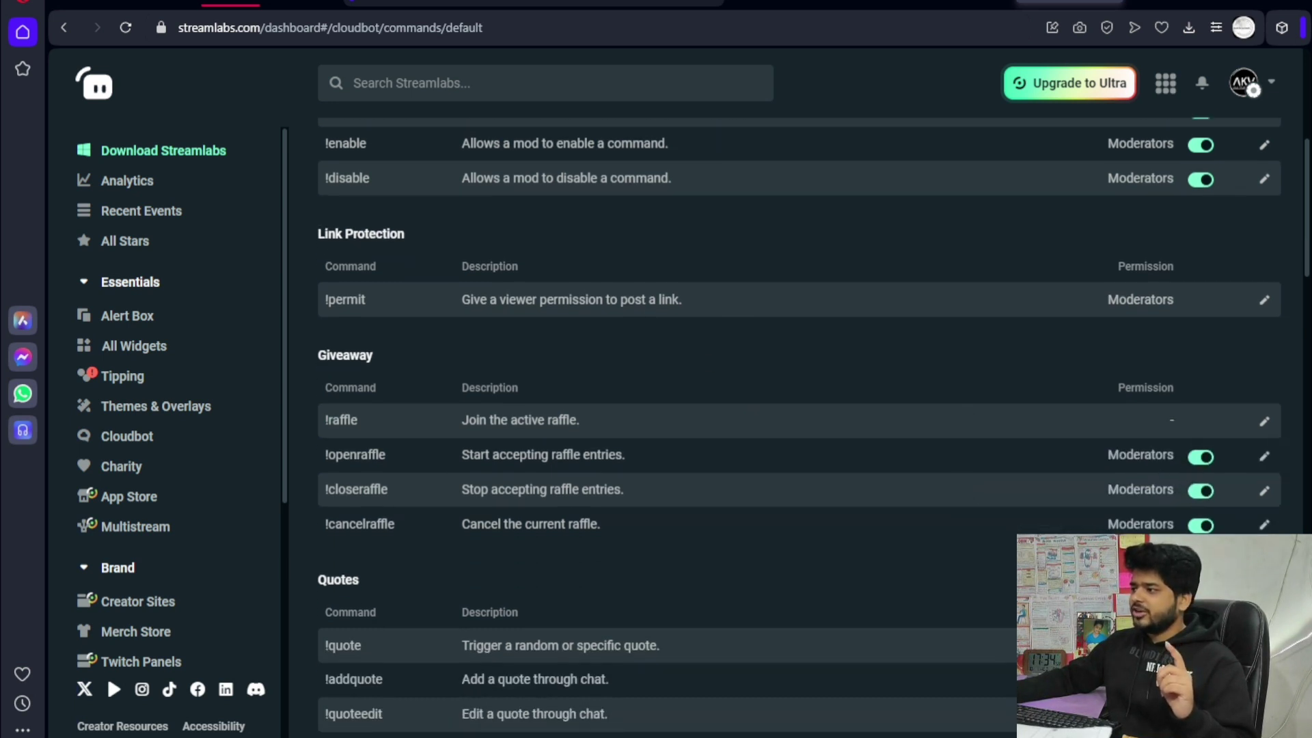
pyautogui.scroll(-5, 1066, 481)
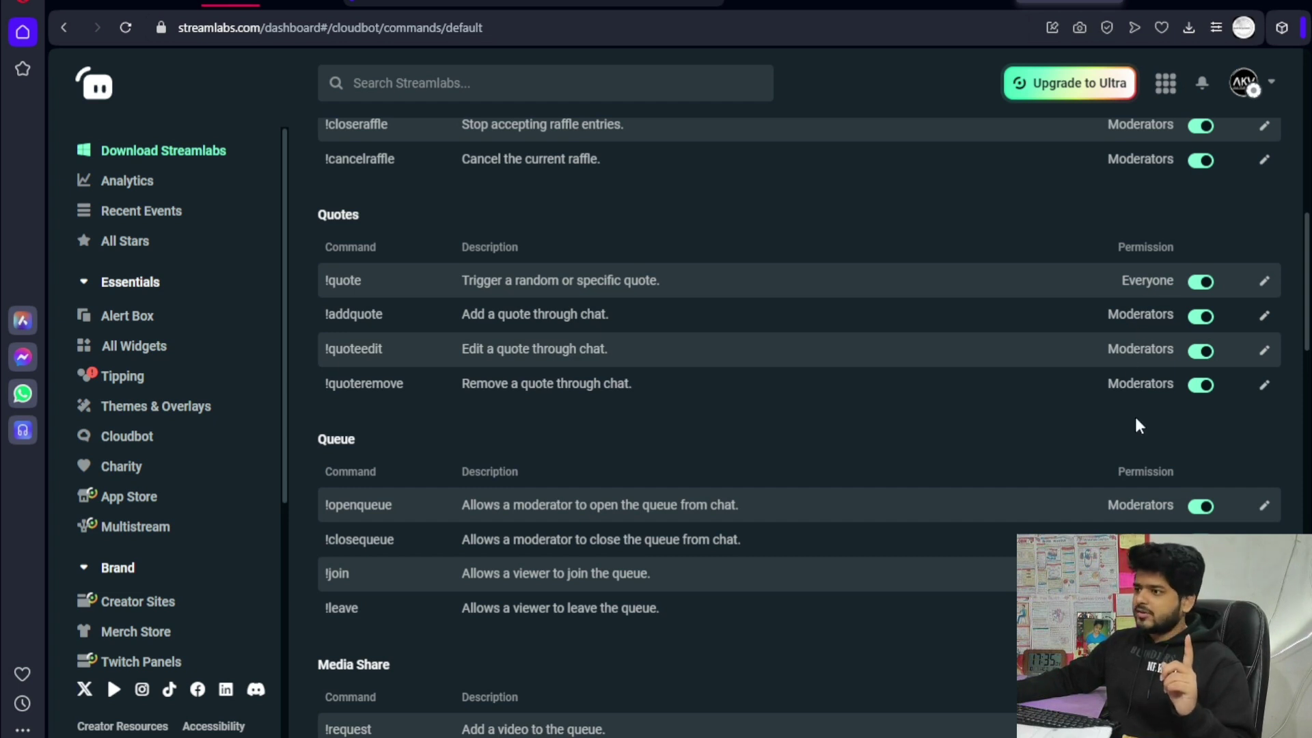
pyautogui.scroll(-1, 1134, 412)
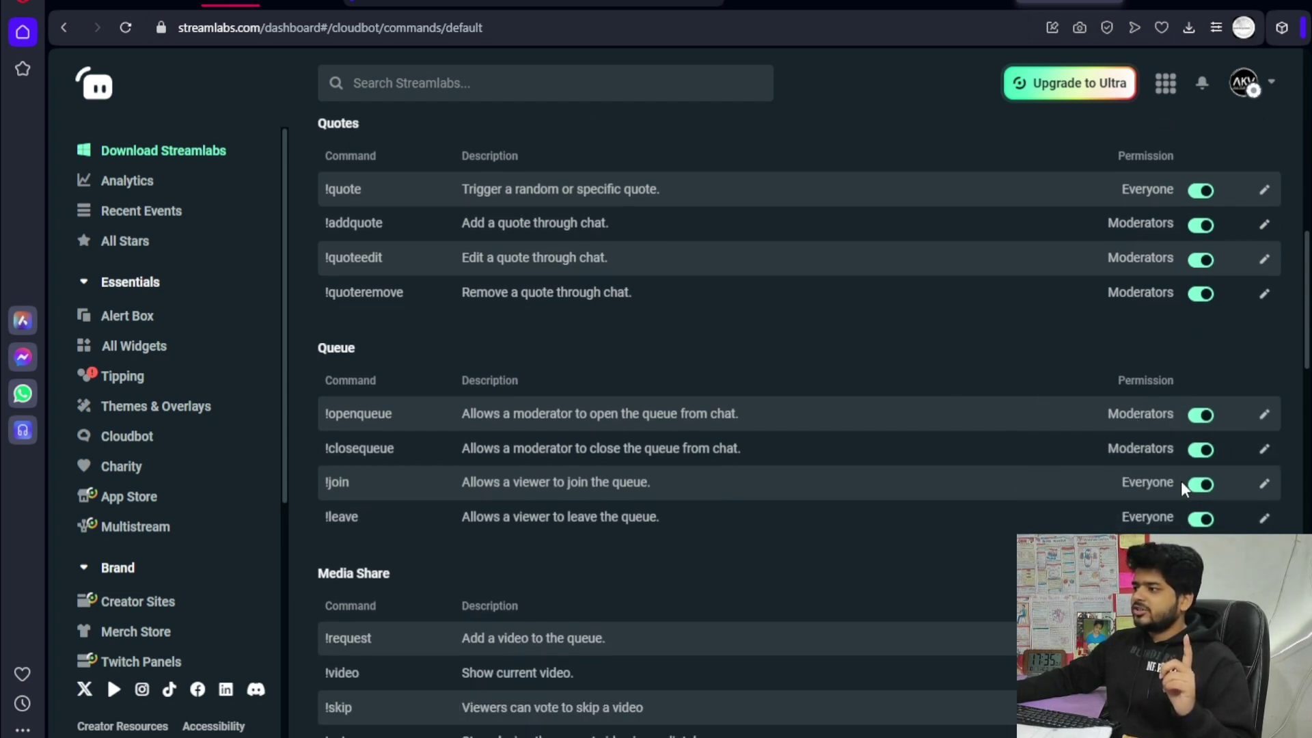
pyautogui.scroll(-2, 410, 369)
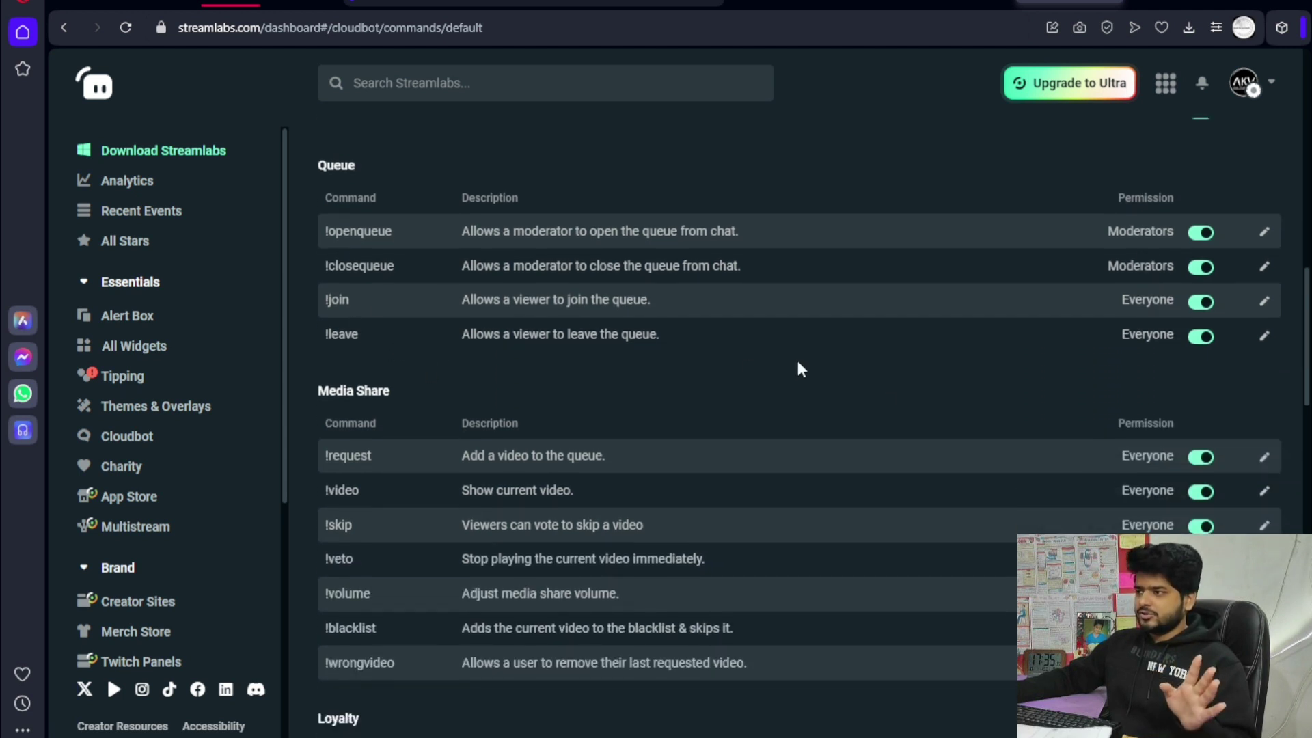
pyautogui.scroll(-1, 674, 285)
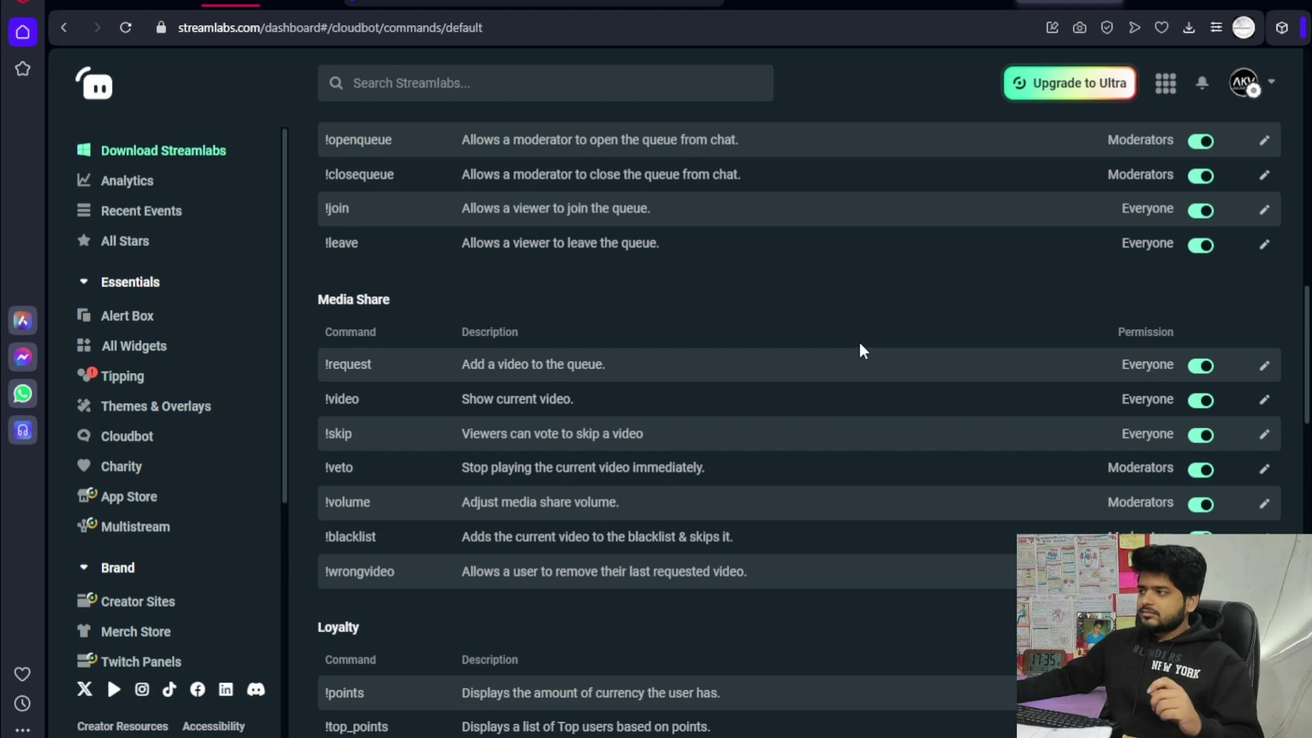
# Step: Examine the Loyalty group of default commands and who is permitted to use each one
pyautogui.scroll(-4, 860, 346)
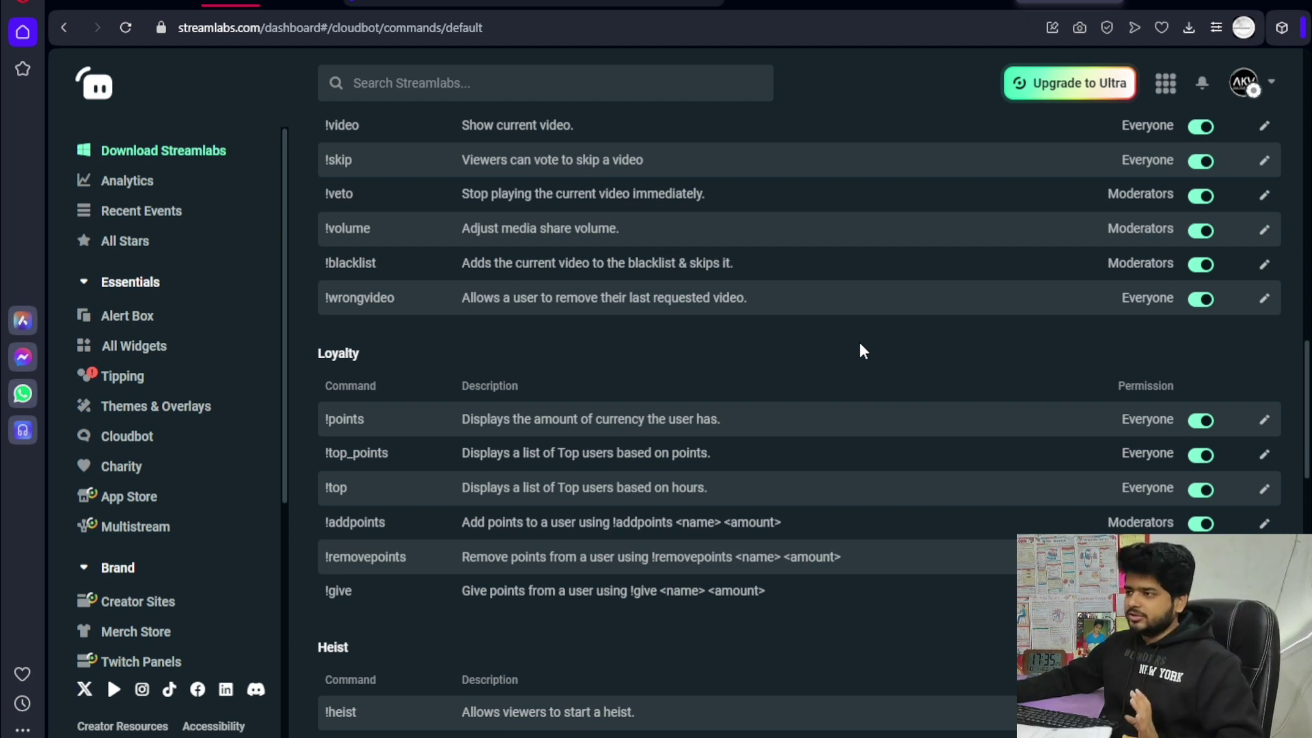
pyautogui.scroll(-1, 859, 345)
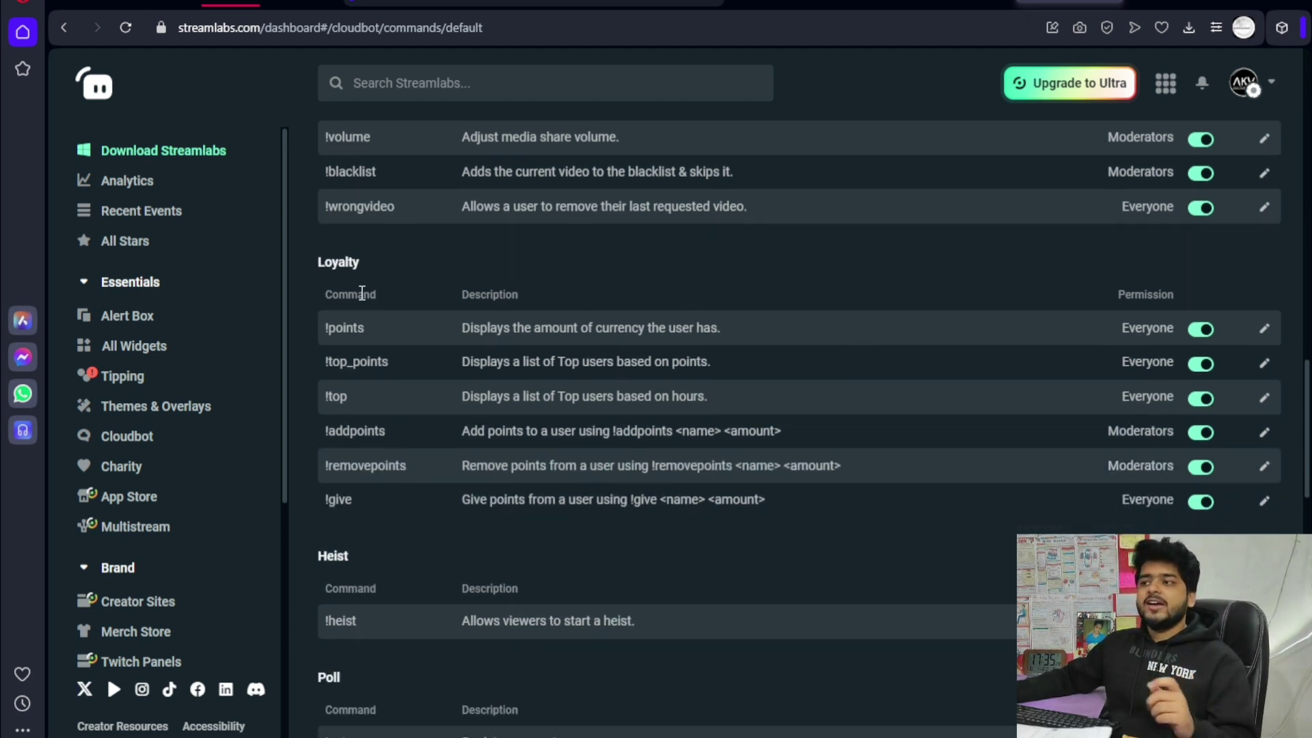
pyautogui.moveTo(322, 260); pyautogui.dragTo(851, 526)
pyautogui.click(849, 526)
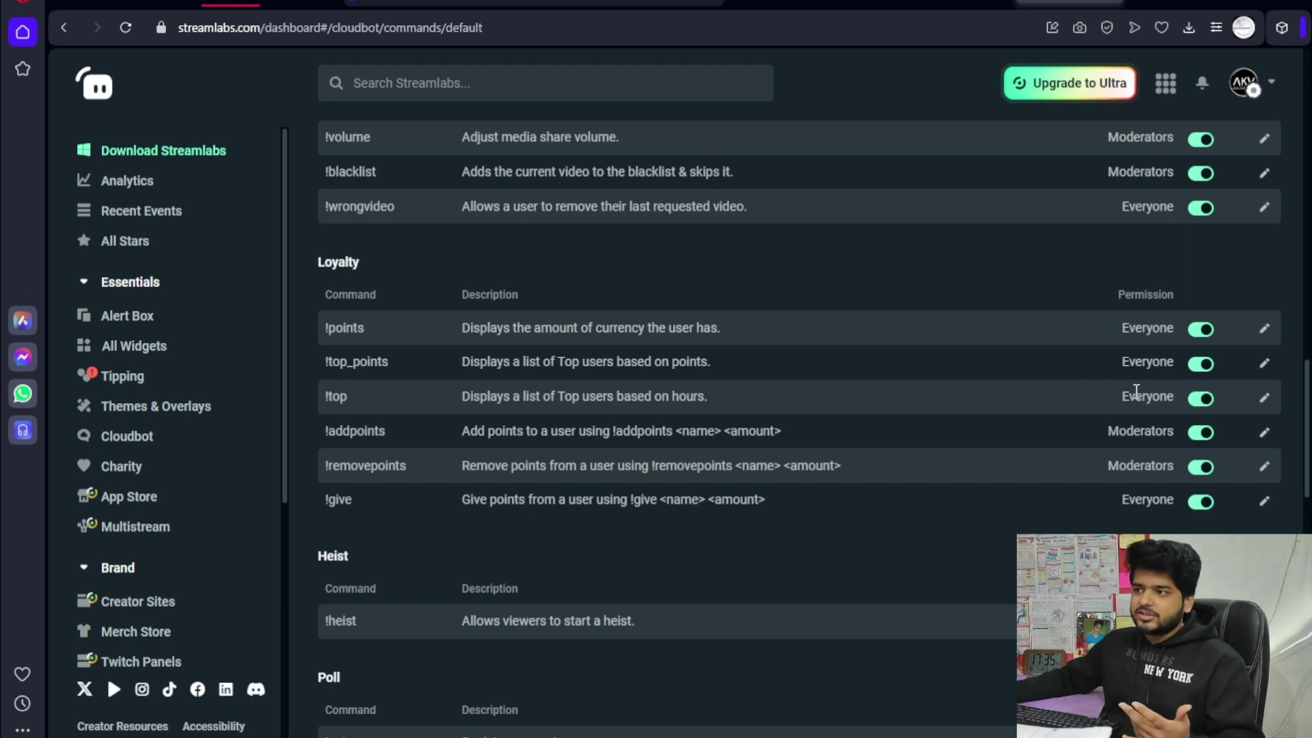
# Step: Open the default !addpoints command for editing and examine the variables in its Success Response
pyautogui.scroll(15, 1136, 391)
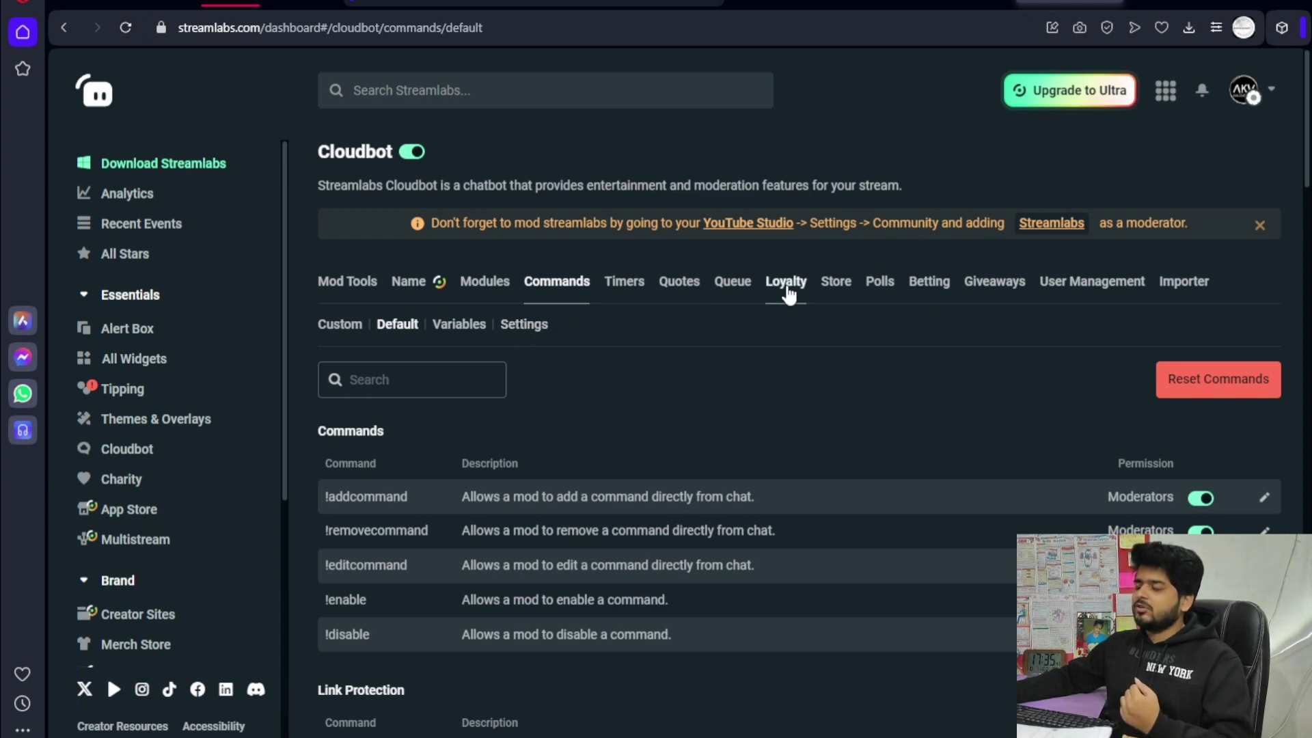
pyautogui.scroll(-6, 692, 311)
pyautogui.scroll(-10, 717, 339)
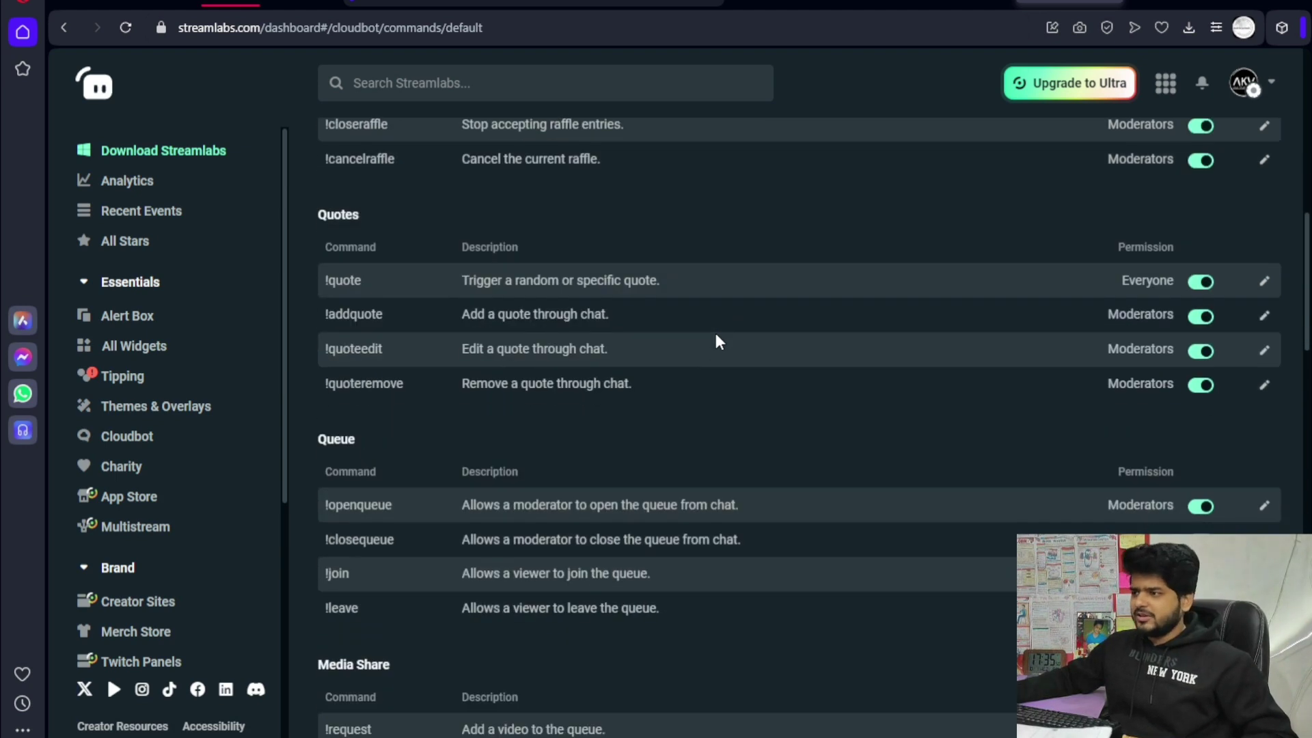
pyautogui.scroll(-5, 715, 333)
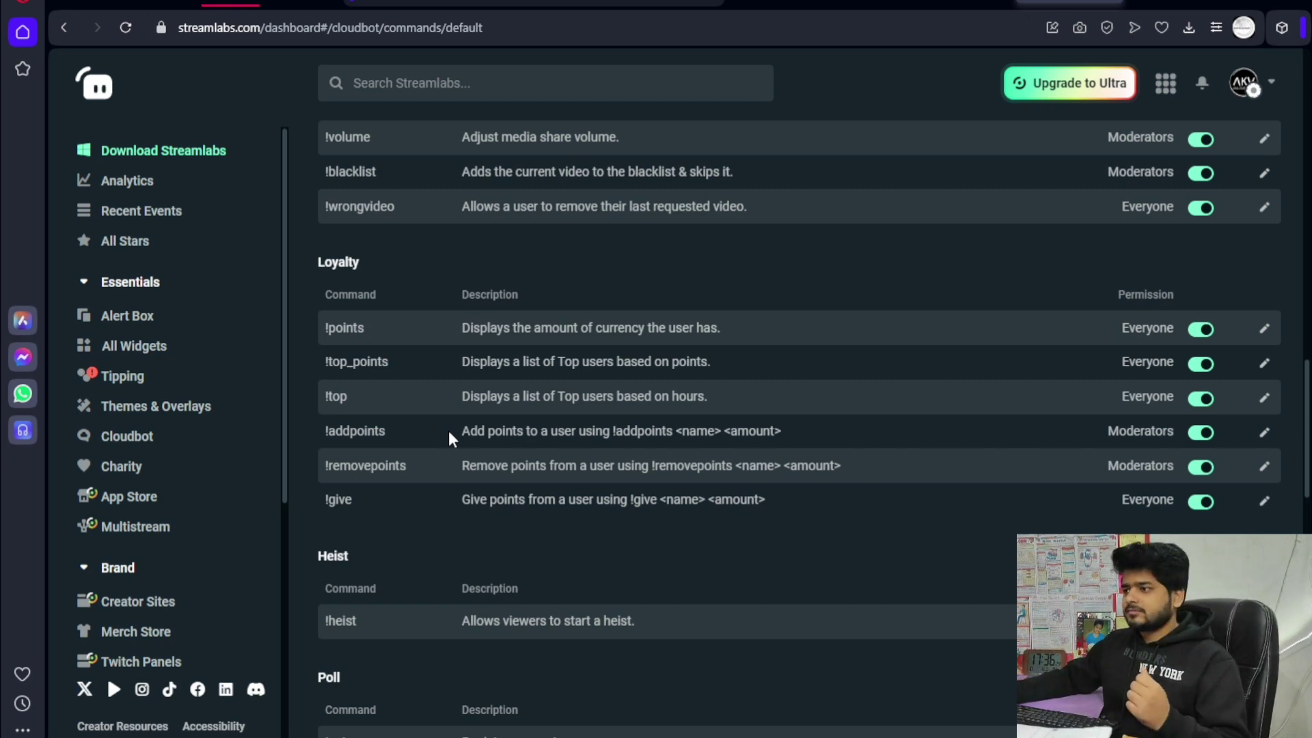
pyautogui.click(1263, 435)
pyautogui.click(627, 313)
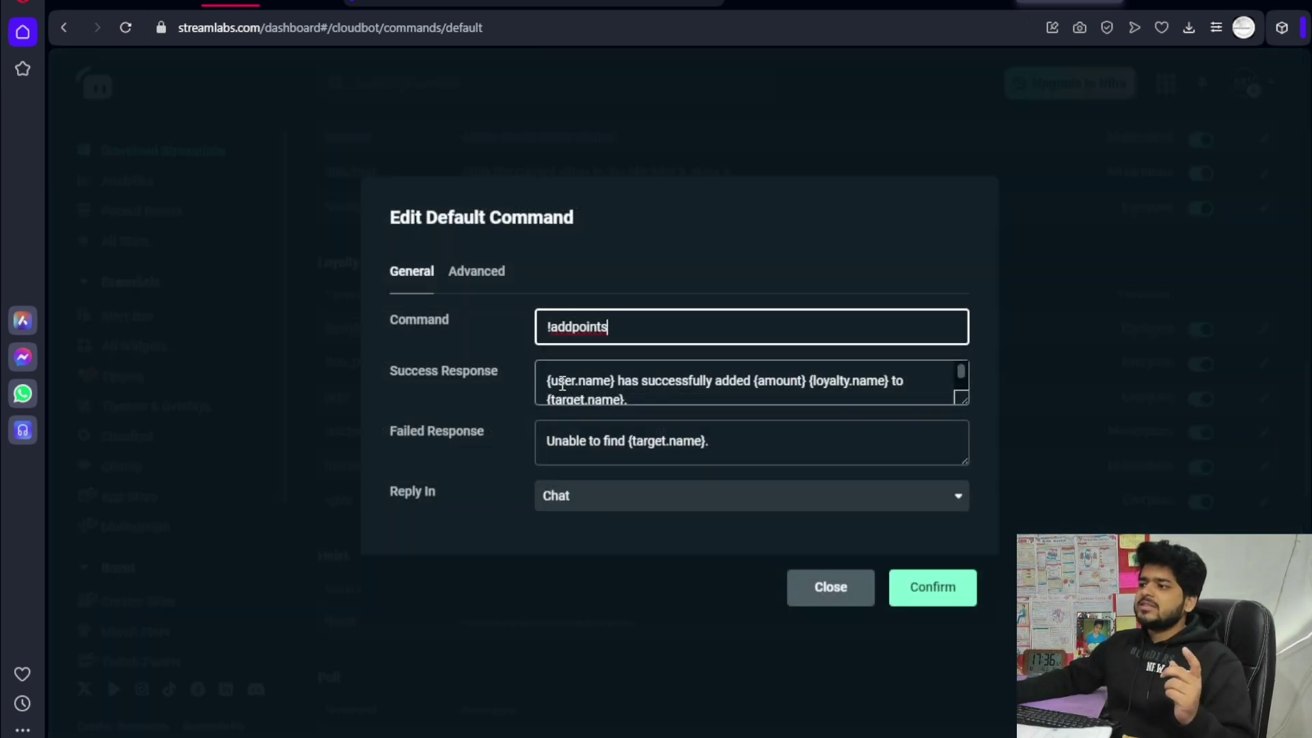
pyautogui.moveTo(562, 384); pyautogui.dragTo(663, 374)
pyautogui.click(624, 380)
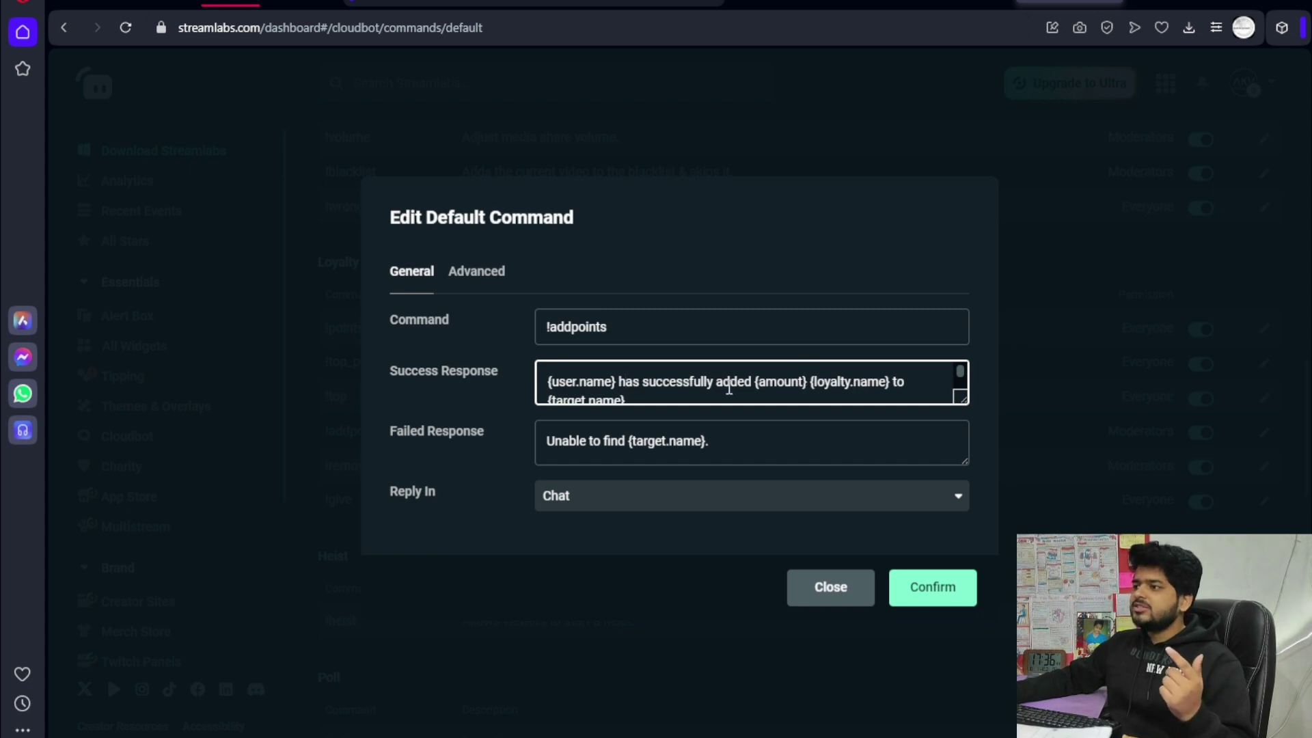
# Step: Review the !addpoints success and failed responses and its global and user cooldowns, and close the editor without saving
pyautogui.scroll(-1, 664, 393)
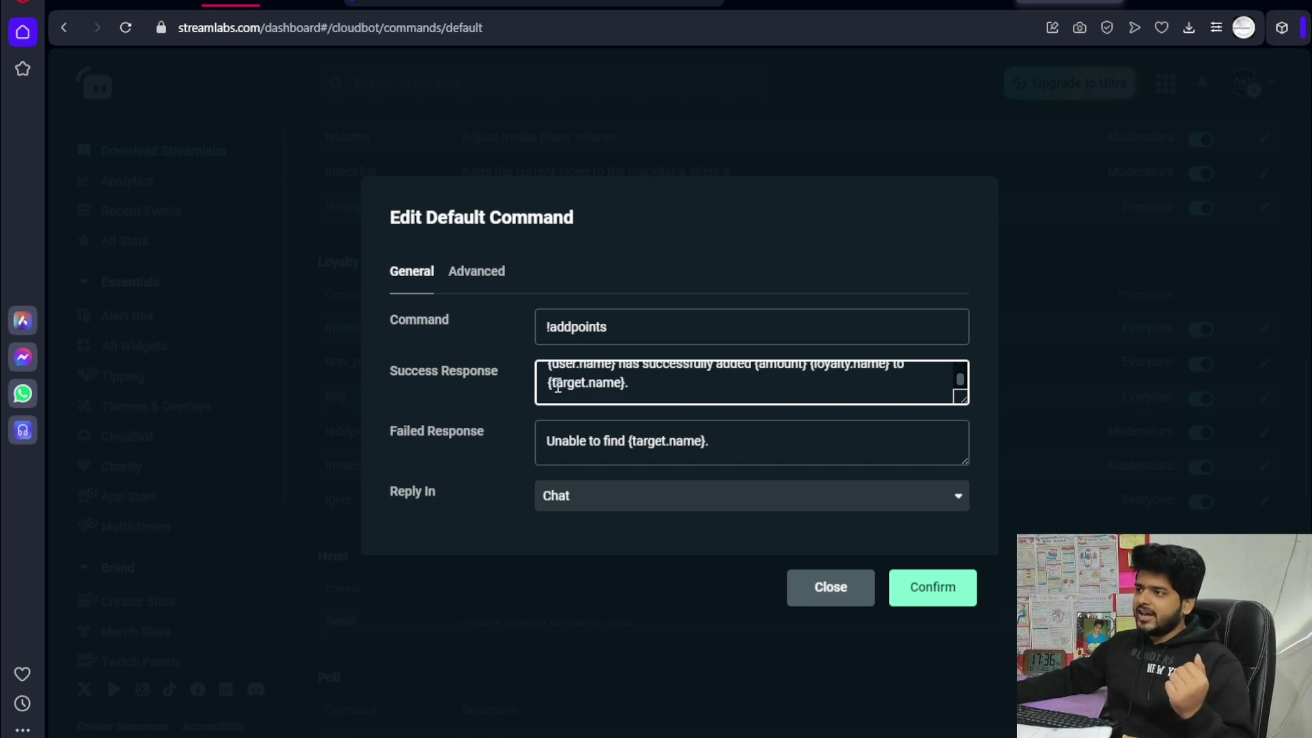
pyautogui.scroll(1, 575, 386)
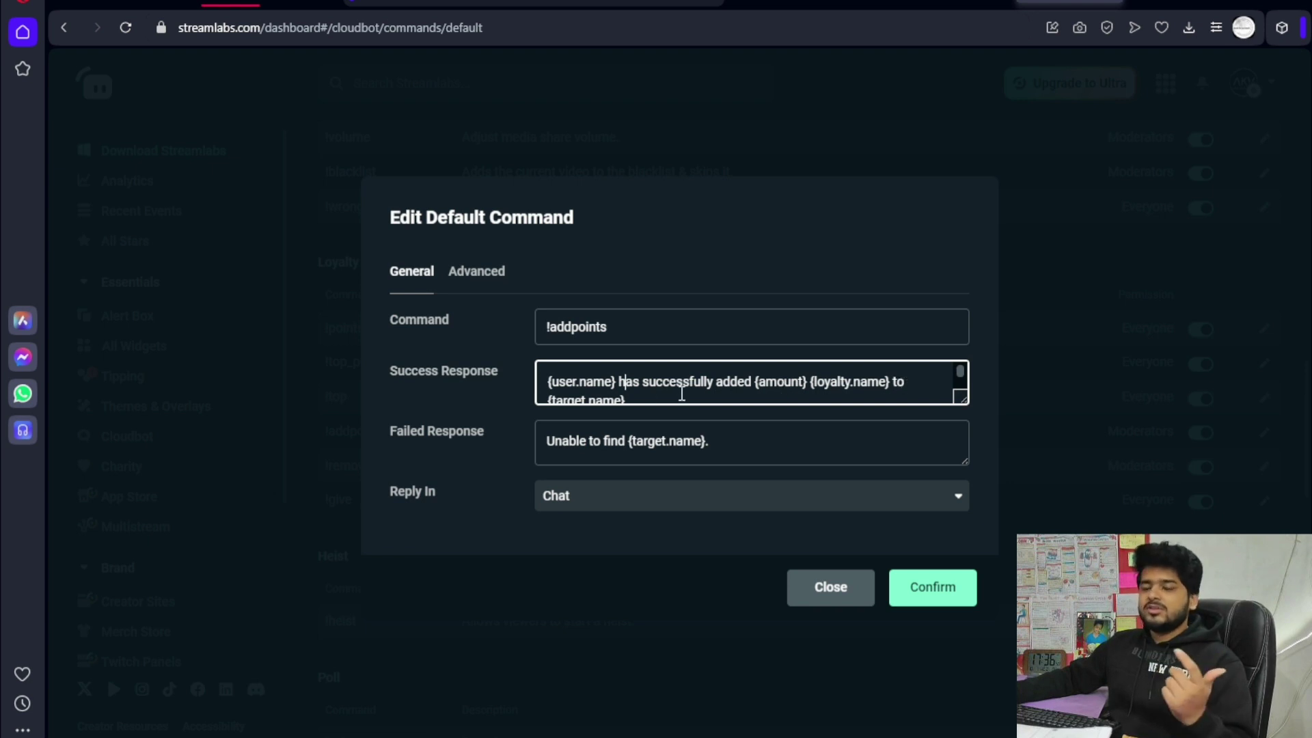
pyautogui.scroll(-1, 697, 391)
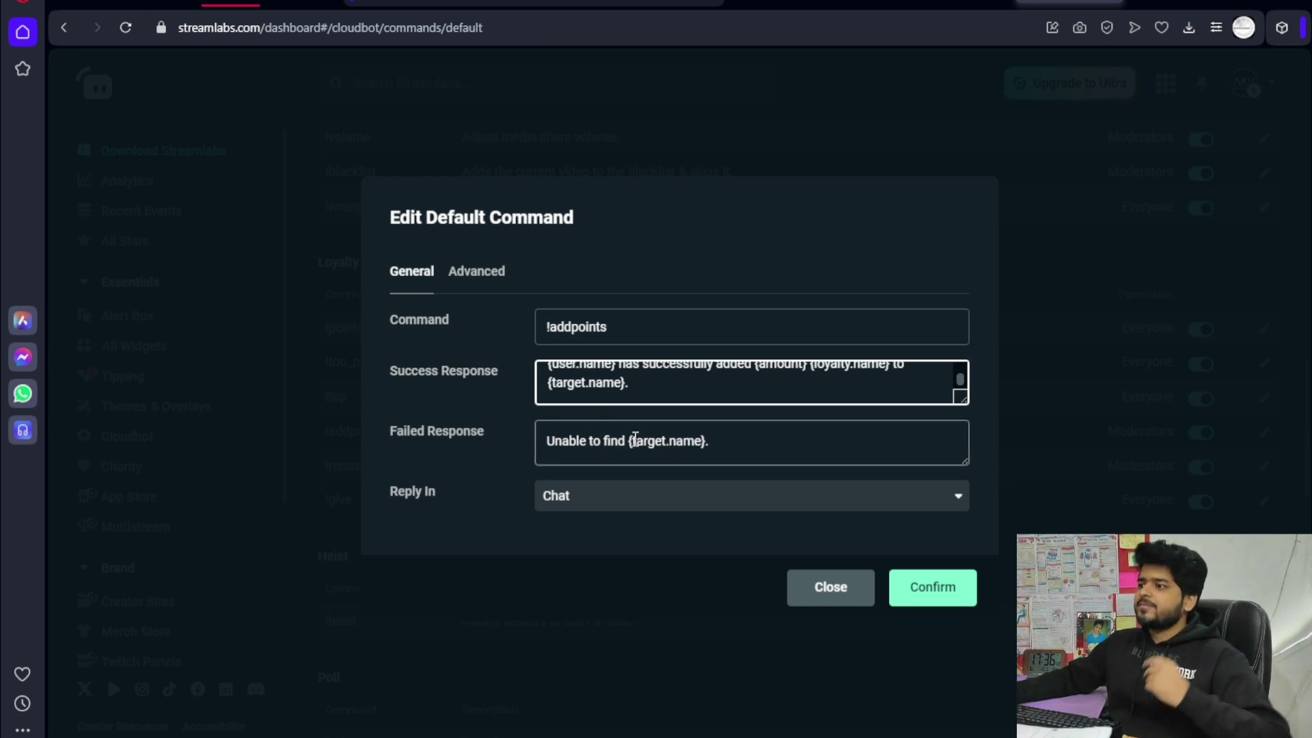
pyautogui.click(476, 272)
pyautogui.click(650, 395)
pyautogui.press('BackSpace')
pyautogui.press('BackSpace')
pyautogui.write('0')
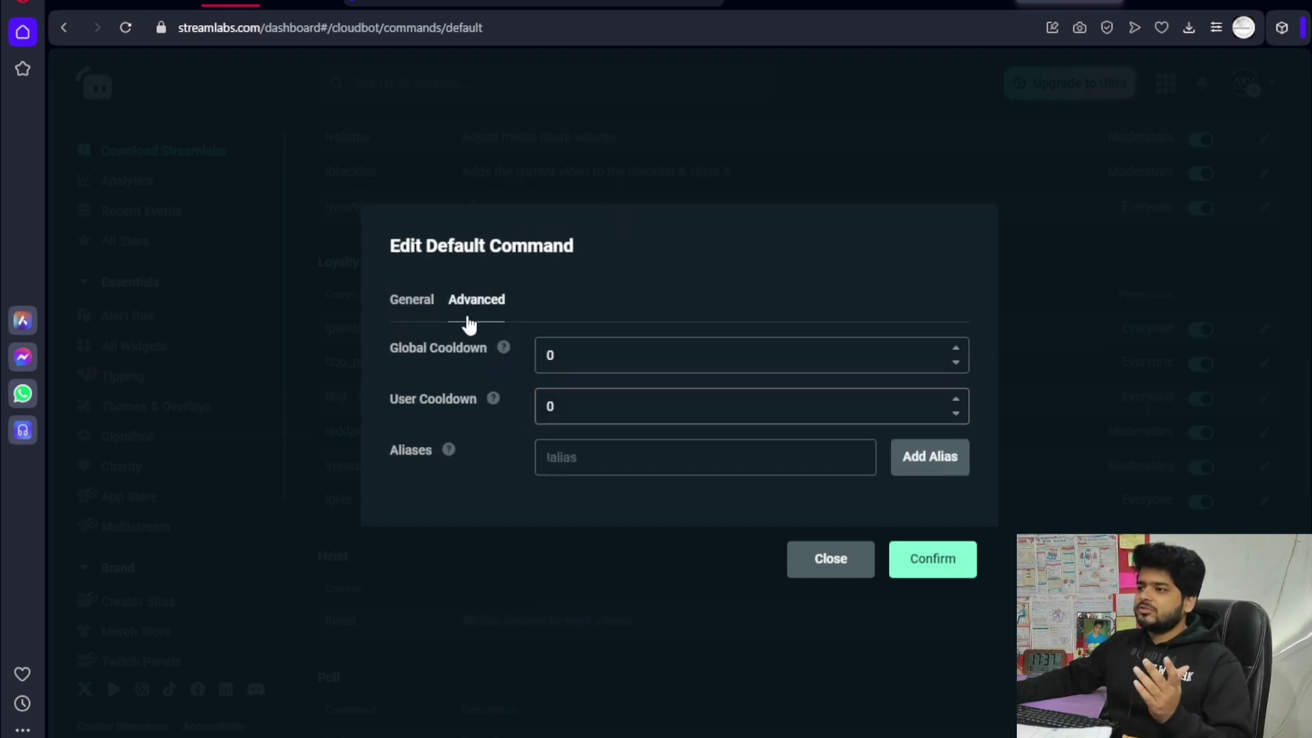
pyautogui.click(417, 305)
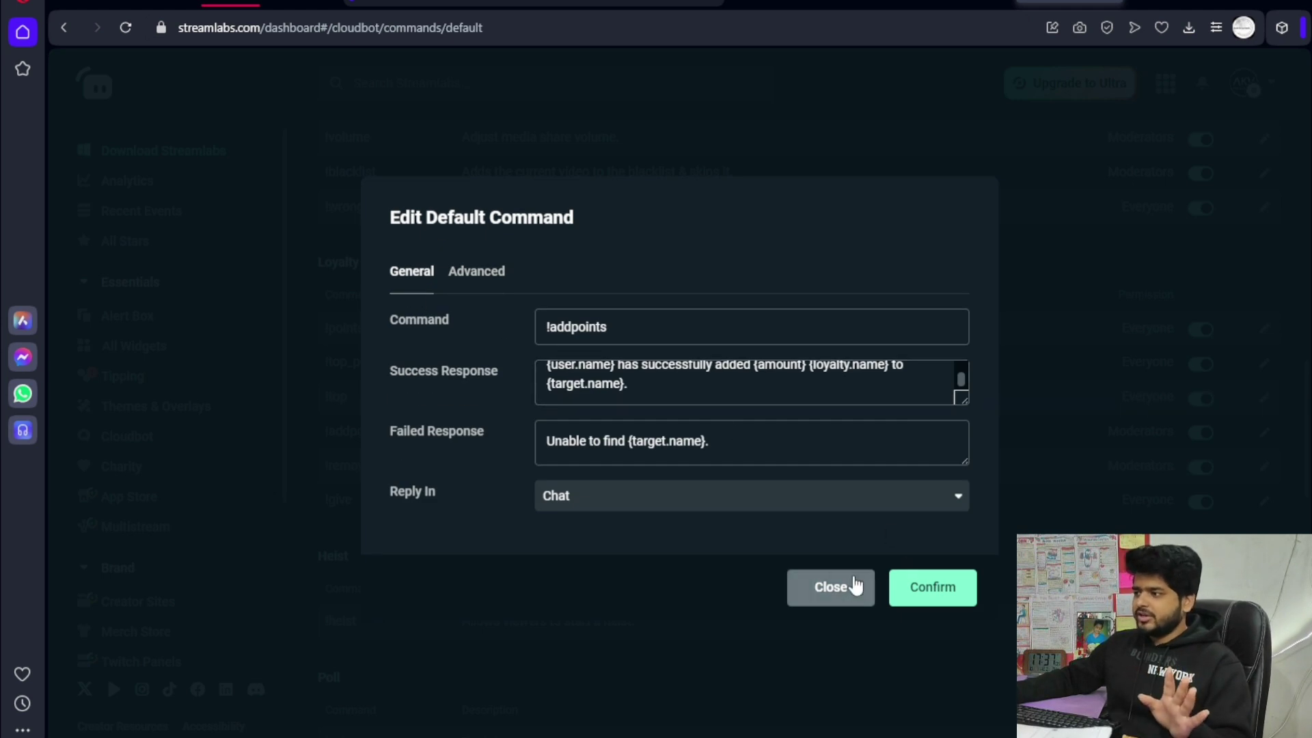
pyautogui.click(831, 588)
# Step: Examine the remaining default commands, from Heist, Poll, Betting and Misc through Gamble, Eight Ball, Slots, Duel and Loyalty Store
pyautogui.scroll(-1, 653, 486)
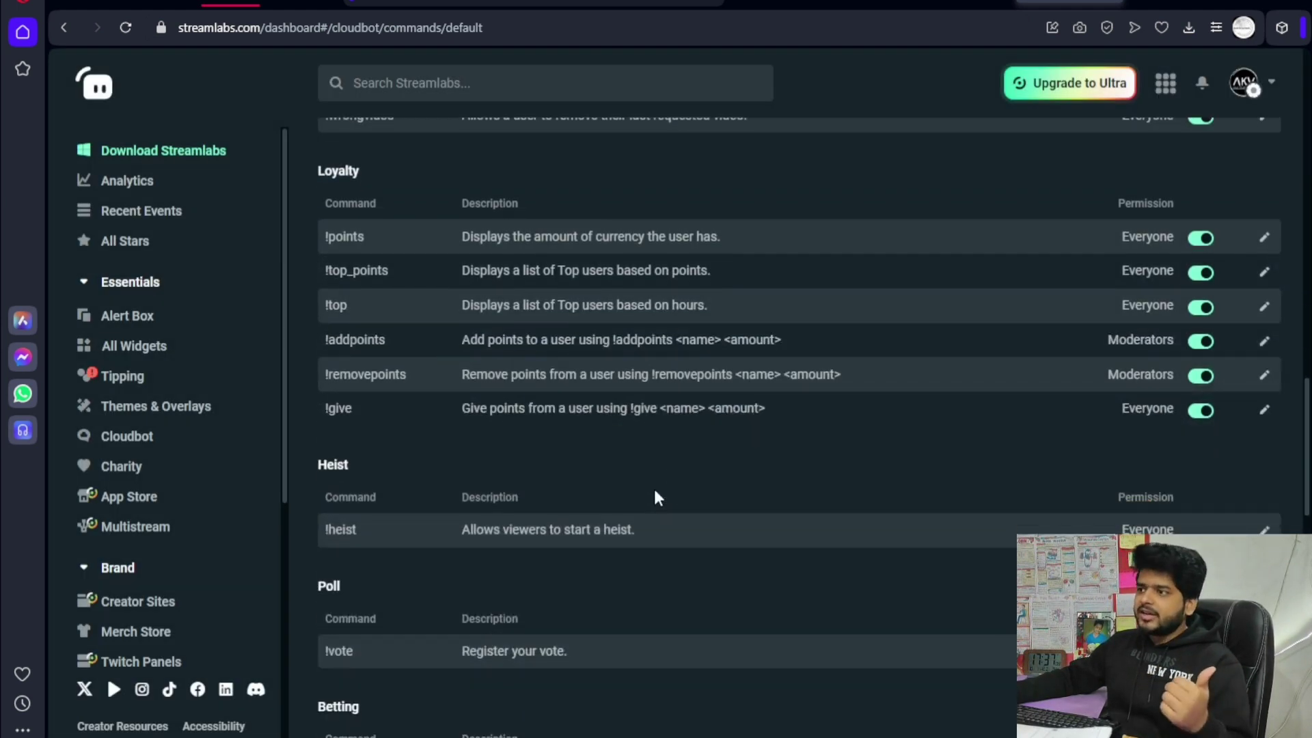
pyautogui.scroll(-2, 654, 486)
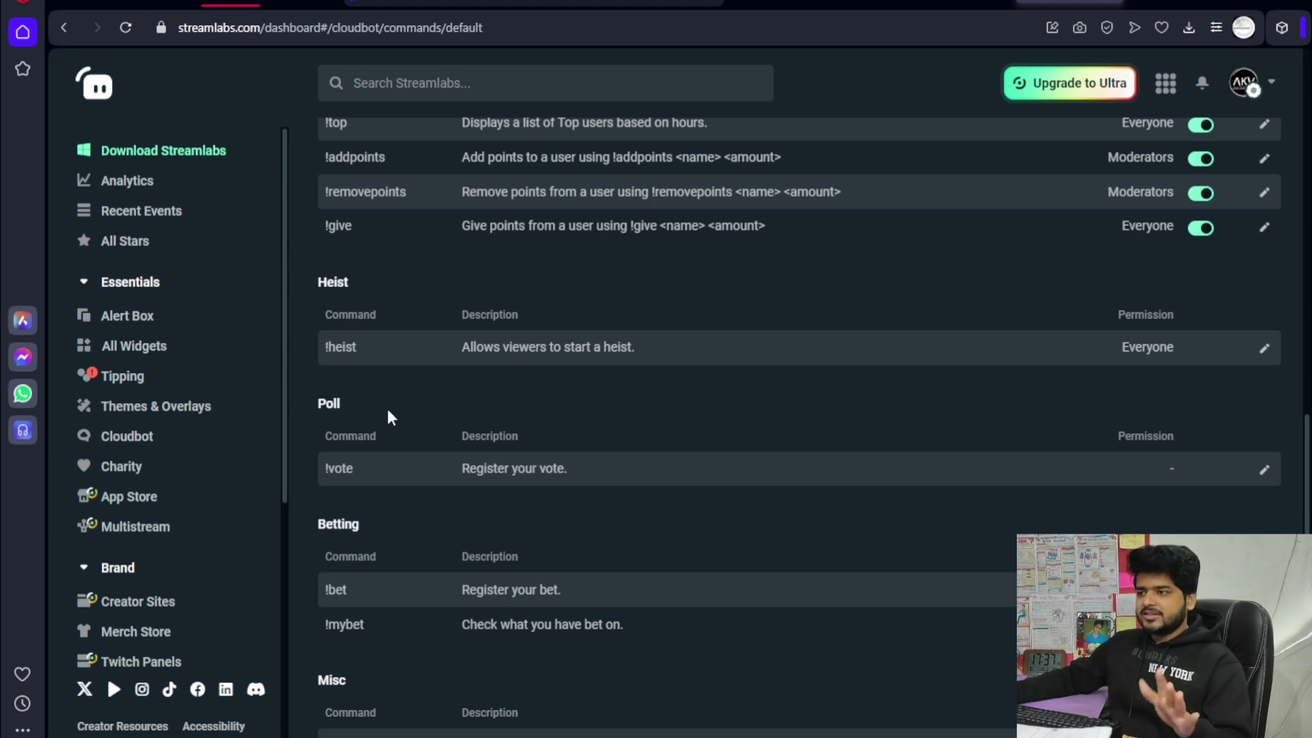
pyautogui.scroll(-3, 387, 410)
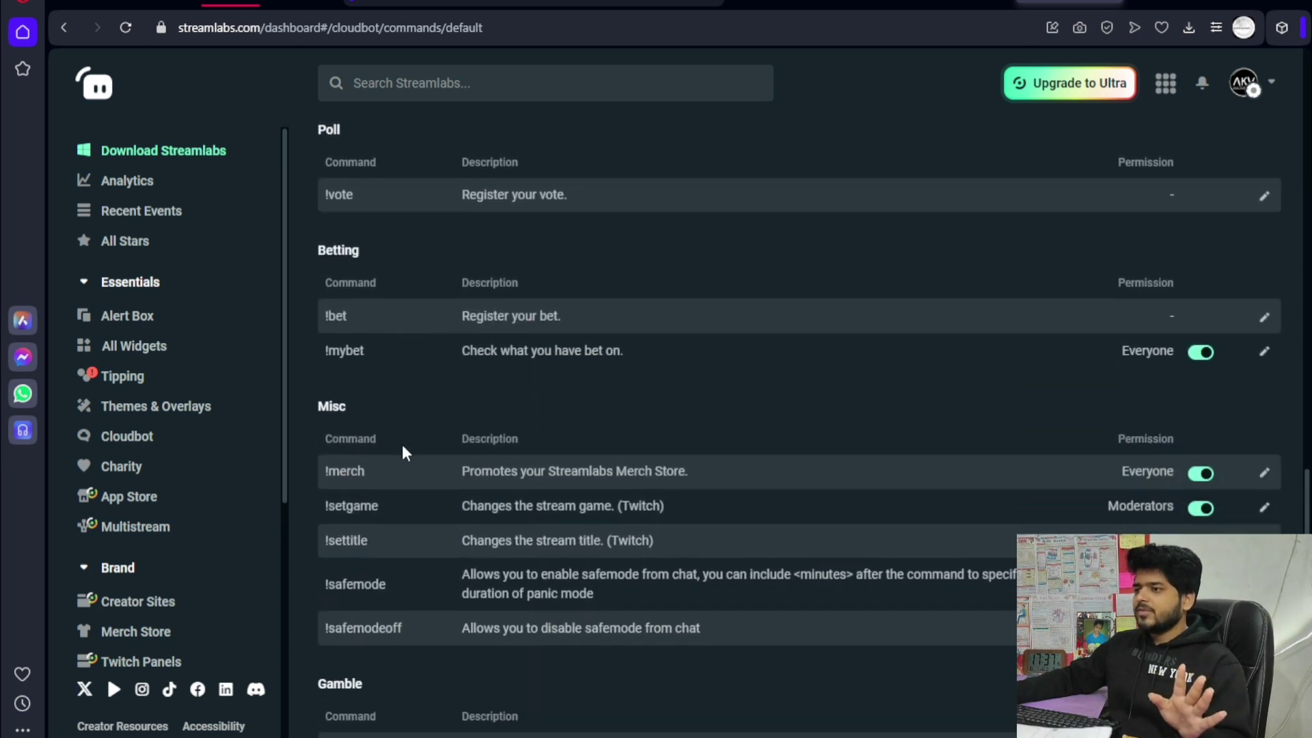
pyautogui.scroll(-2, 656, 520)
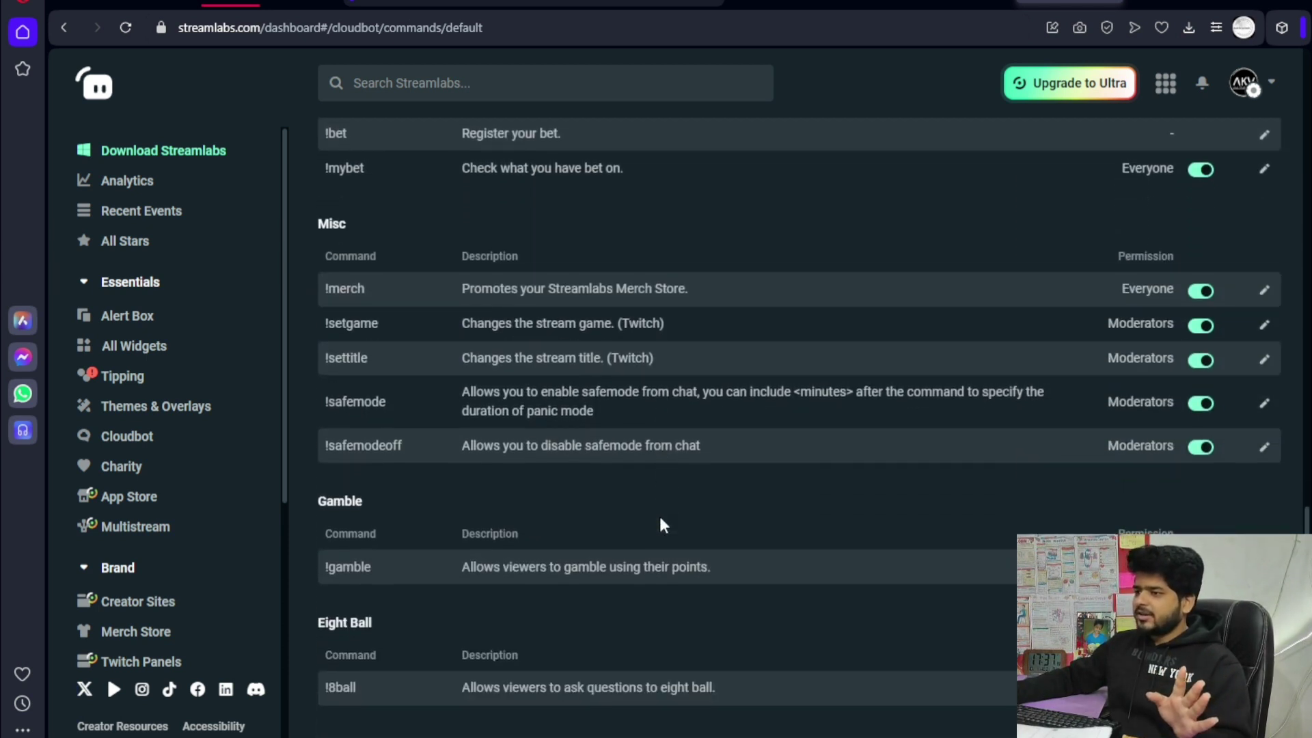
pyautogui.scroll(-2, 658, 520)
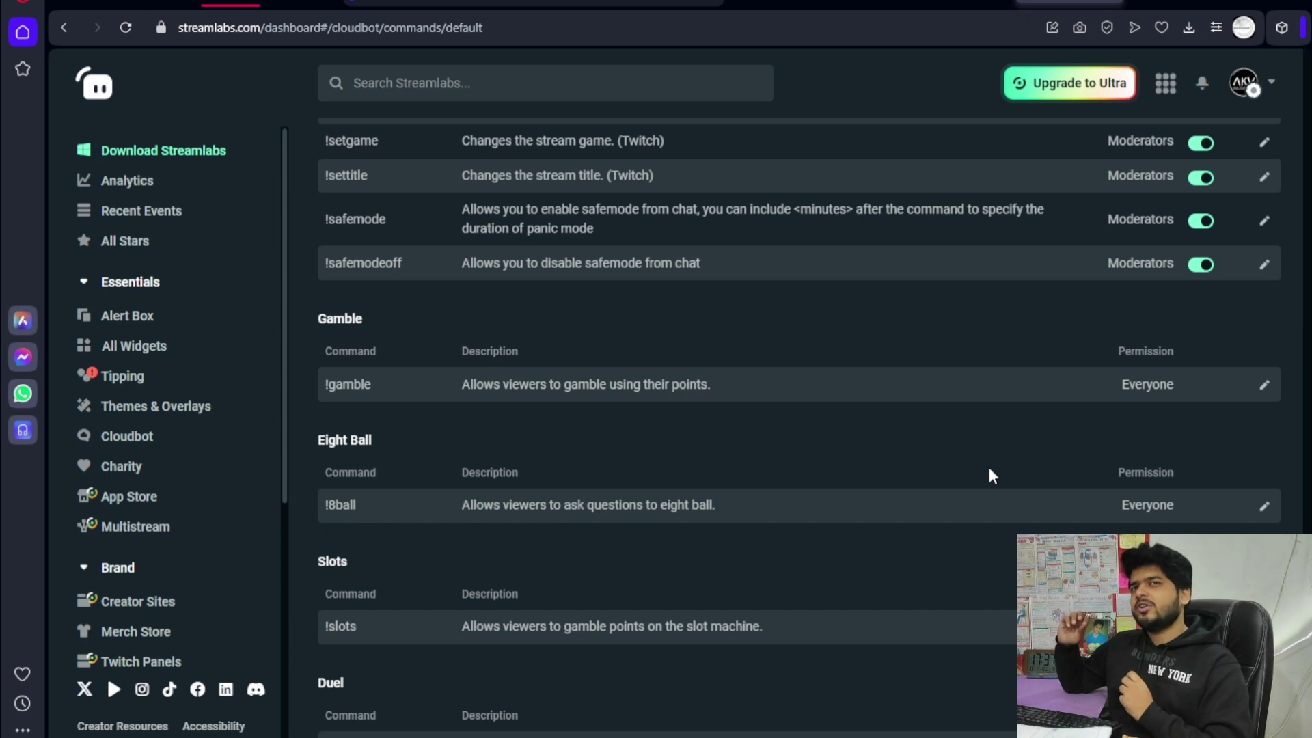
pyautogui.scroll(-4, 993, 477)
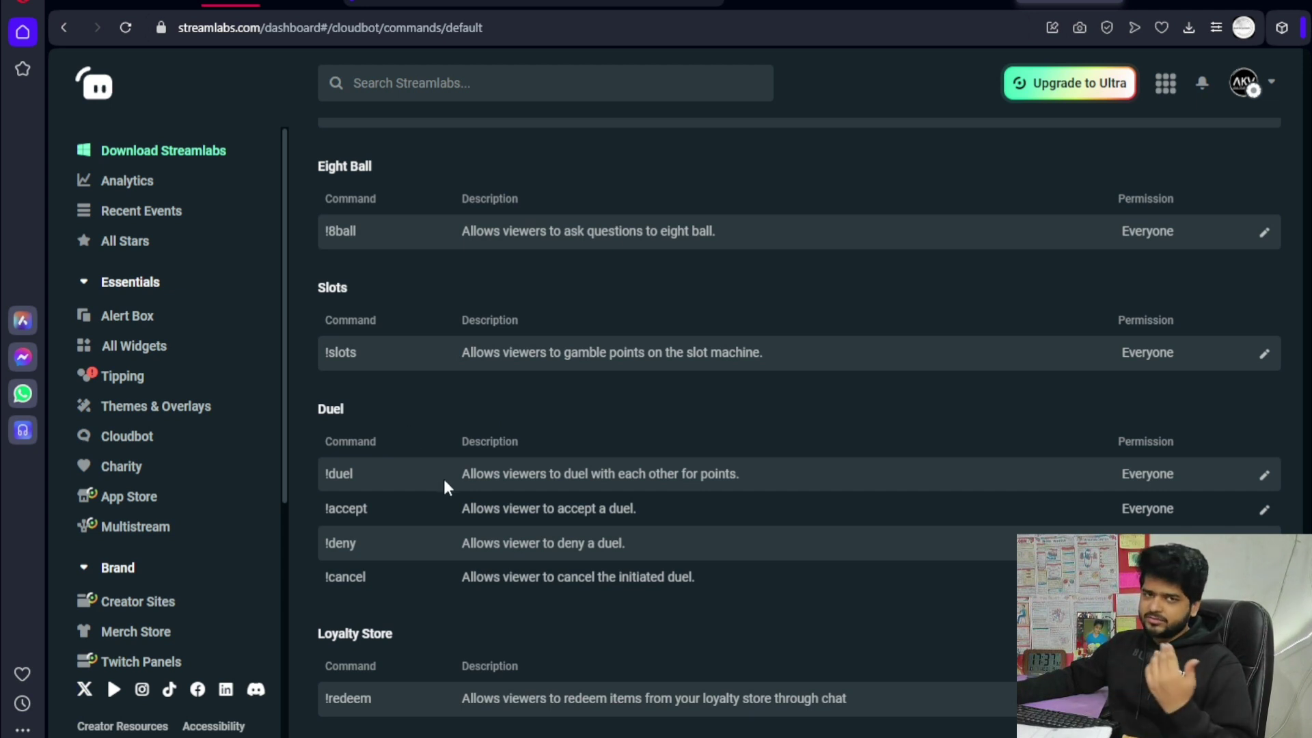
pyautogui.scroll(-1, 444, 487)
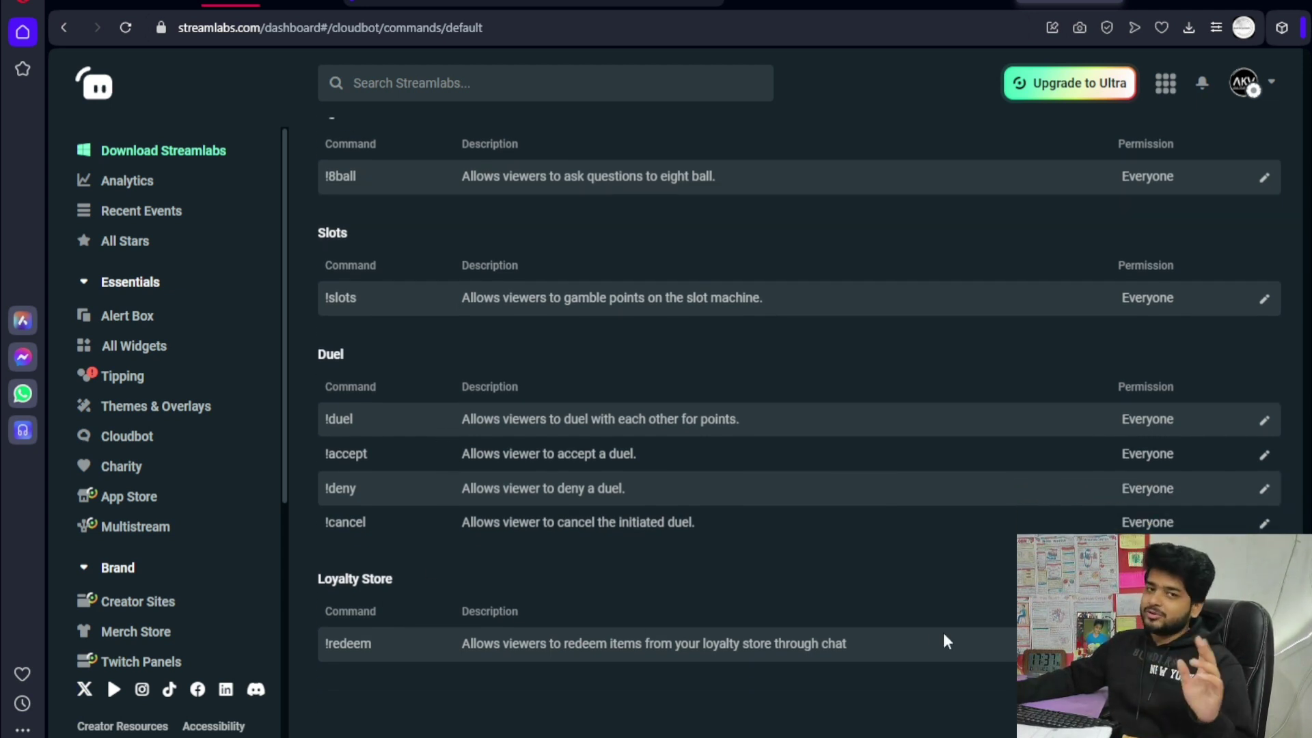
# Step: Open the list of command variables and examine the ones for betting, command settings, custom commands, quotes and Twitch
pyautogui.scroll(20, 944, 634)
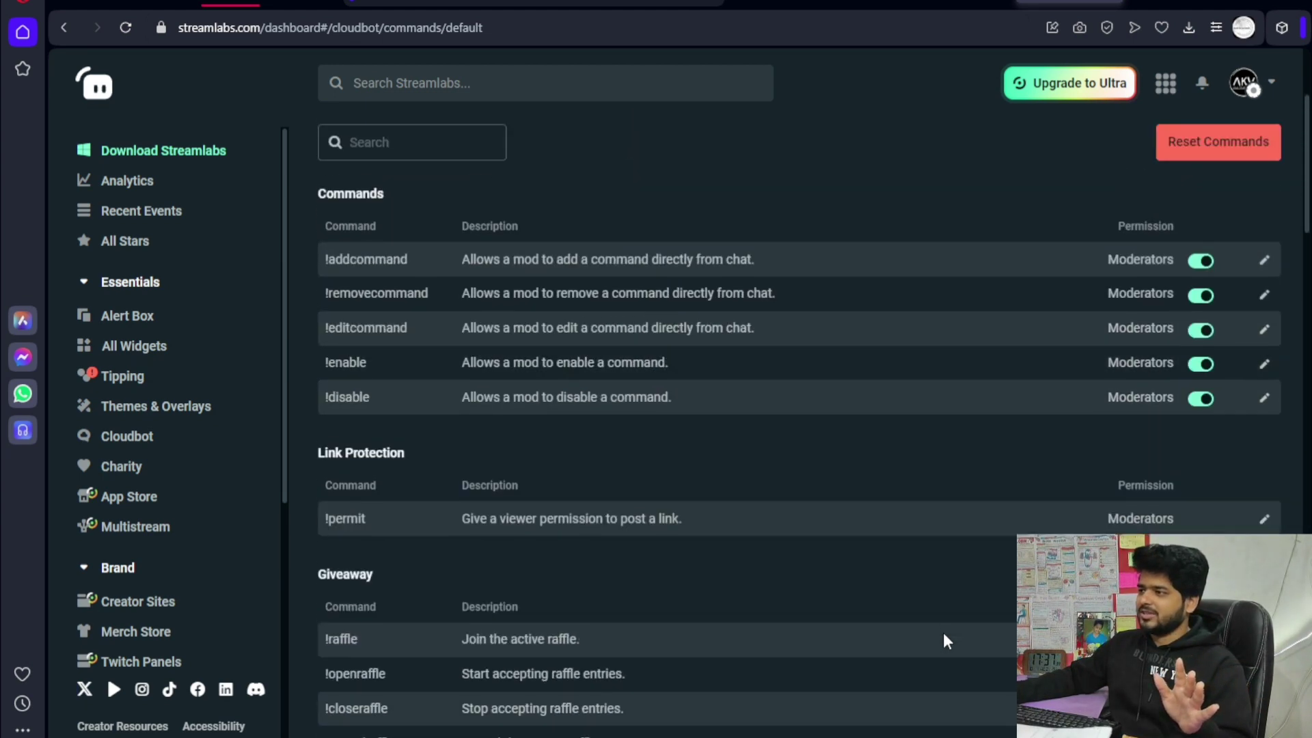
pyautogui.scroll(4, 943, 641)
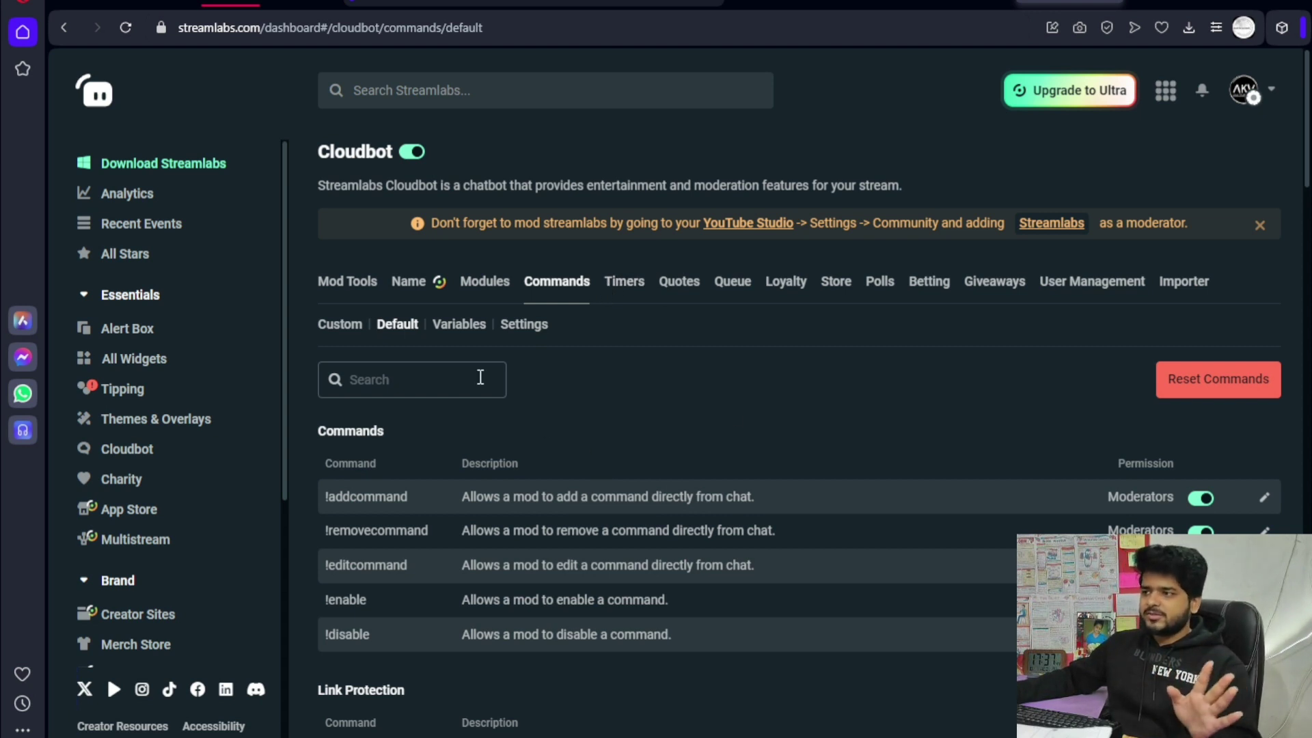
pyautogui.click(453, 327)
pyautogui.scroll(-3, 652, 441)
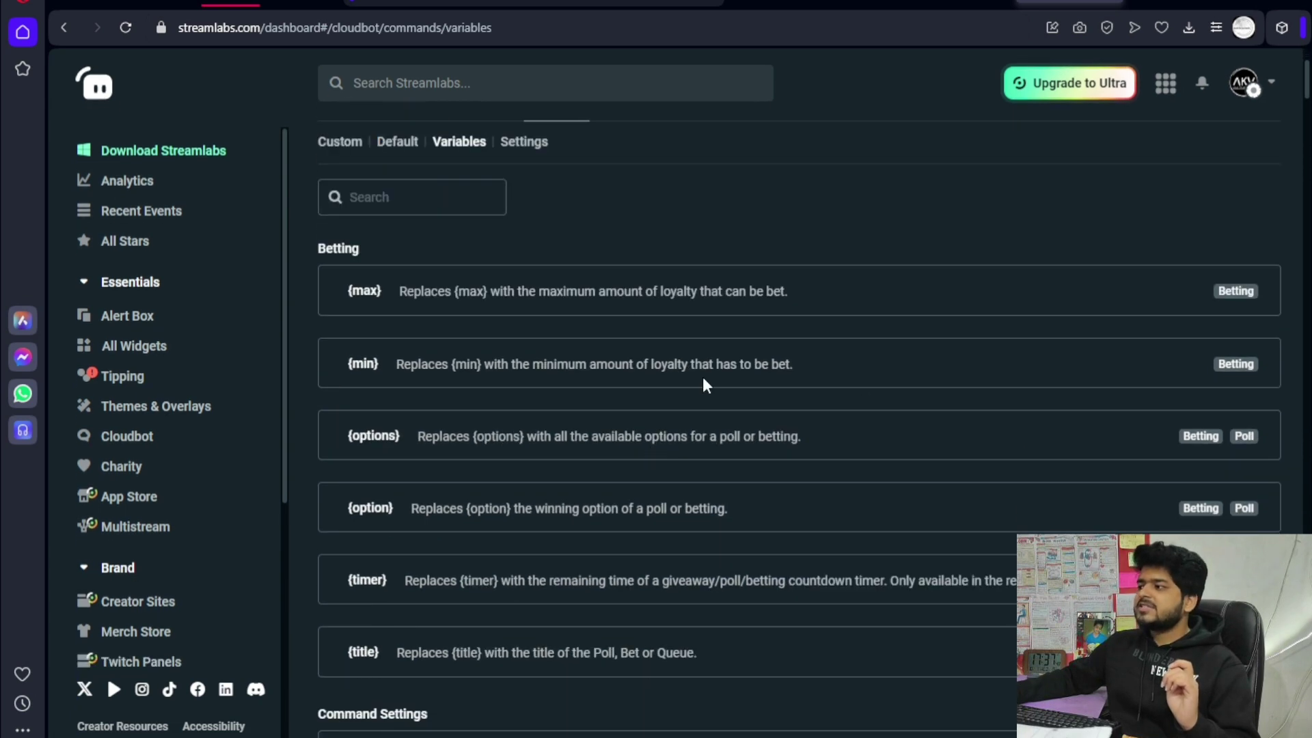
pyautogui.scroll(-7, 527, 369)
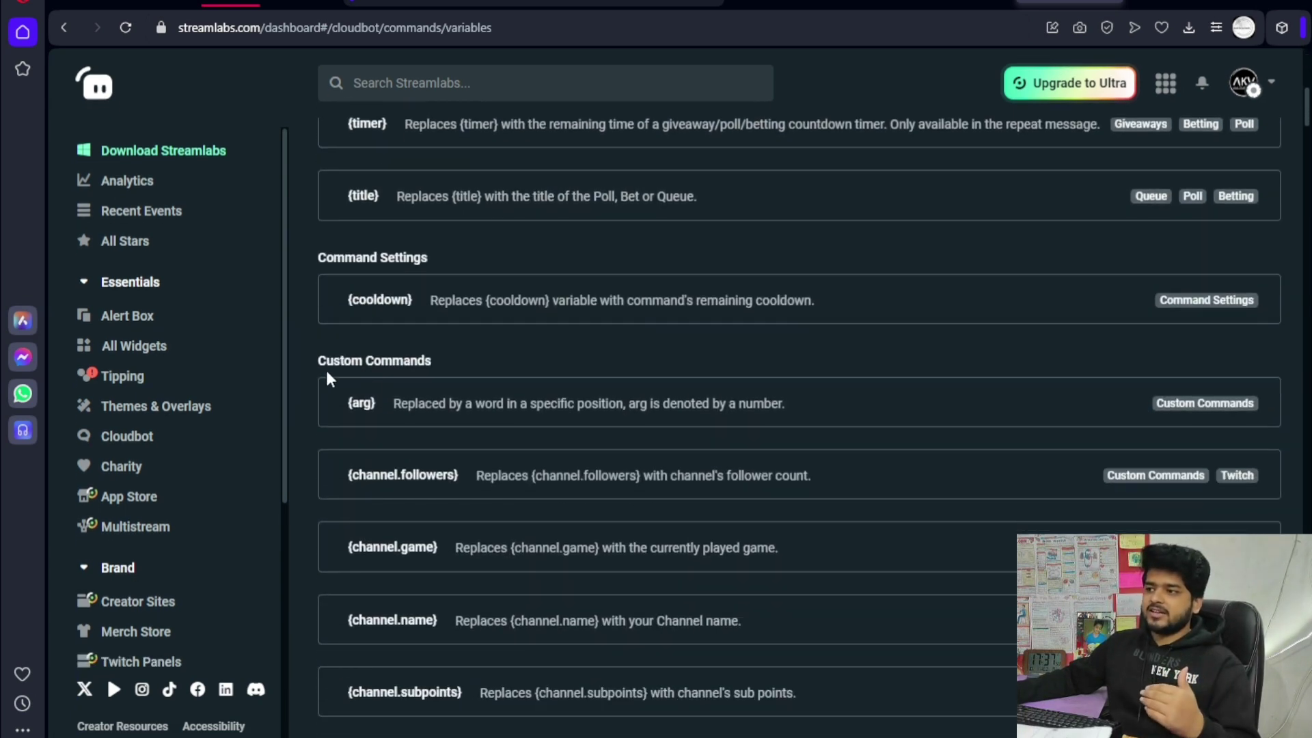
pyautogui.scroll(-20, 402, 449)
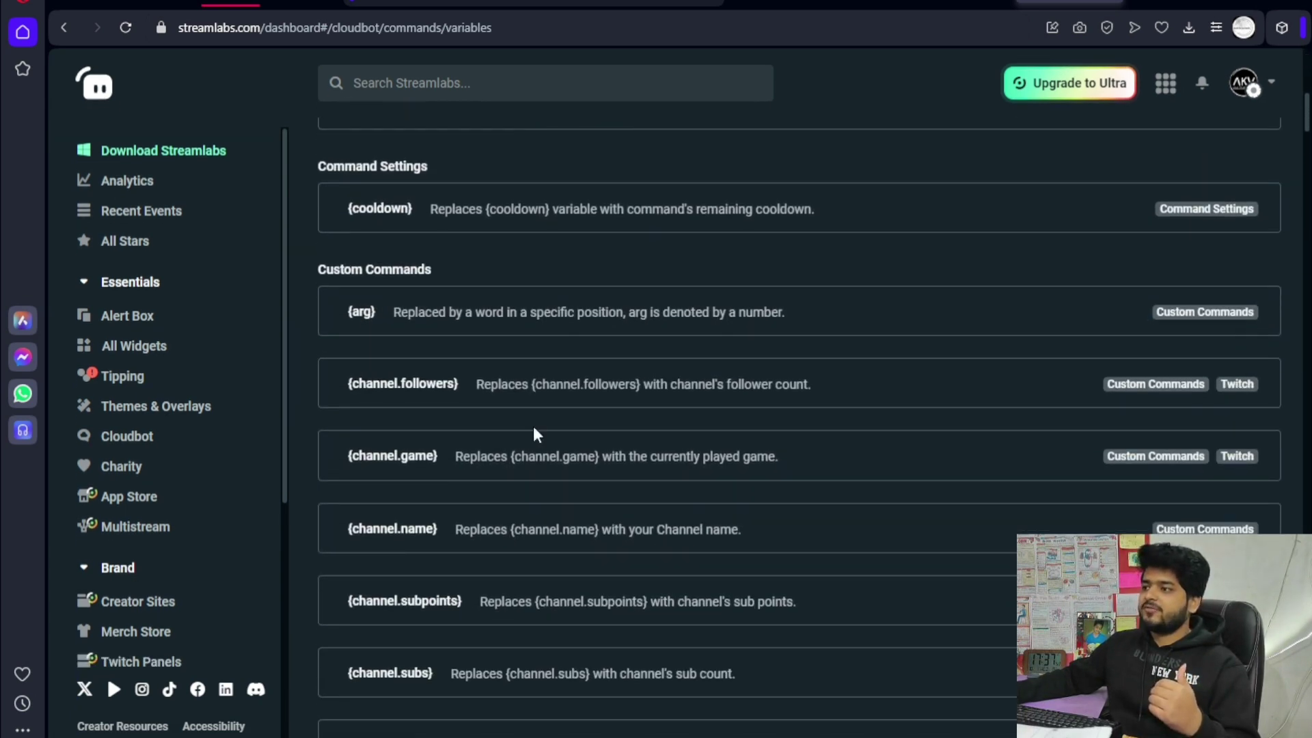
pyautogui.scroll(-20, 381, 434)
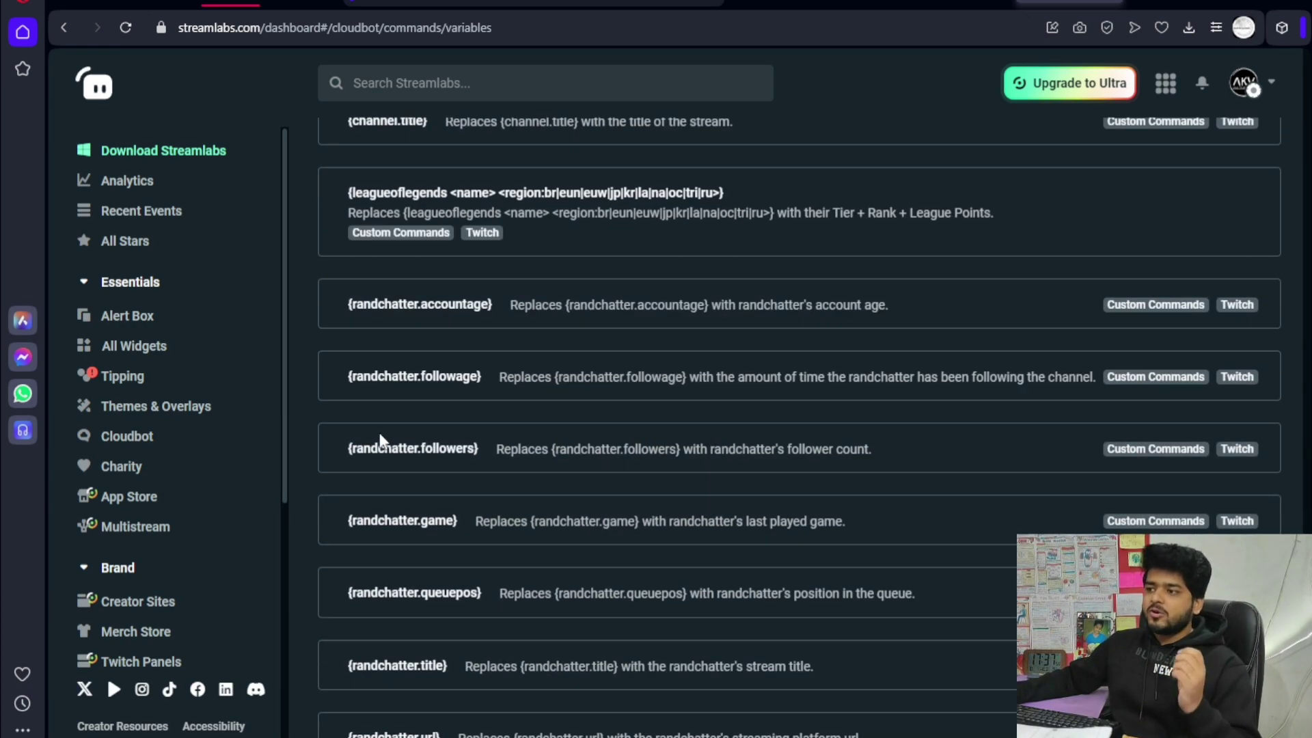
pyautogui.scroll(15, 380, 438)
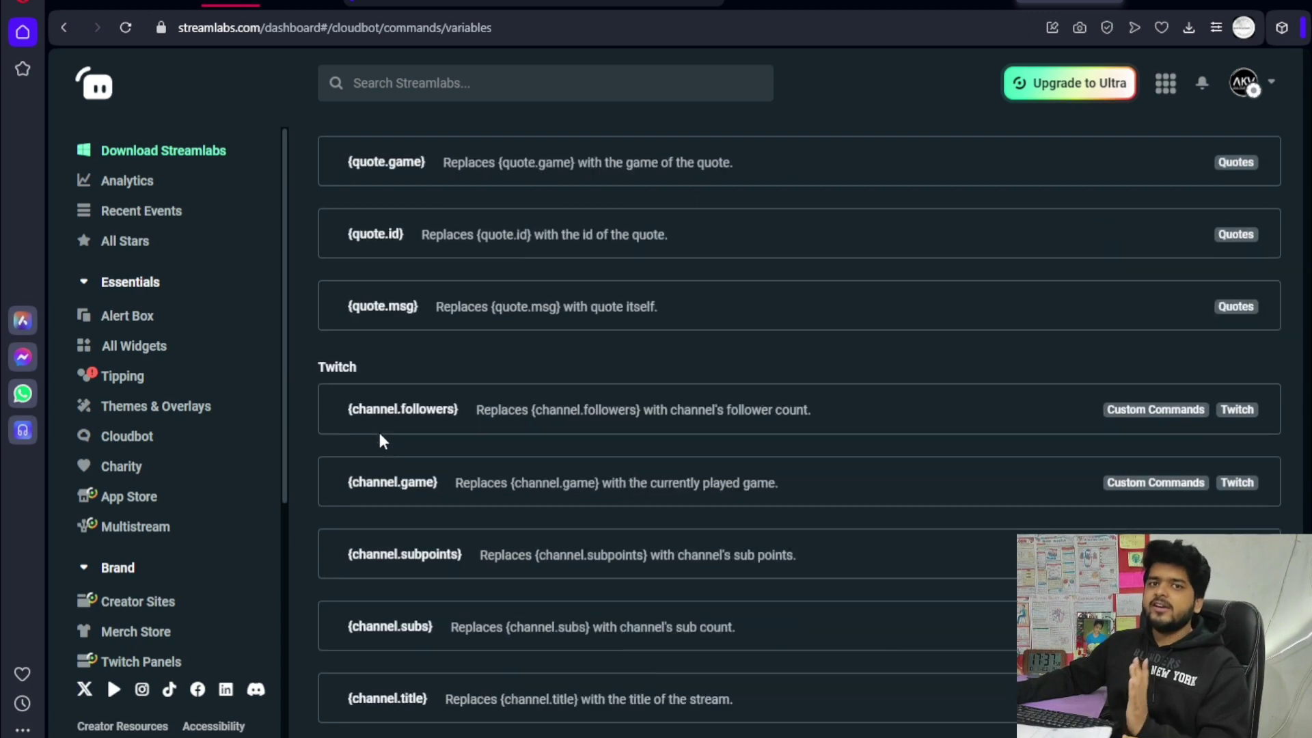
pyautogui.scroll(20, 379, 437)
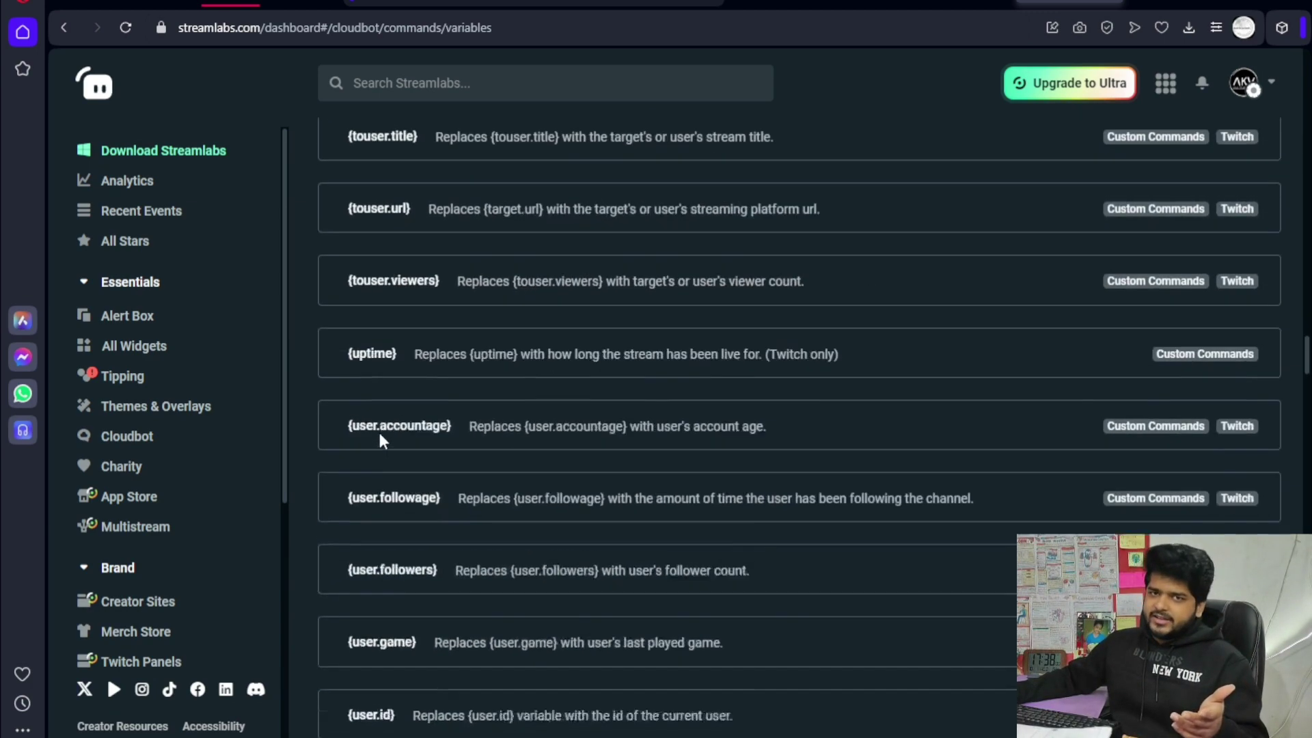
pyautogui.scroll(20, 379, 438)
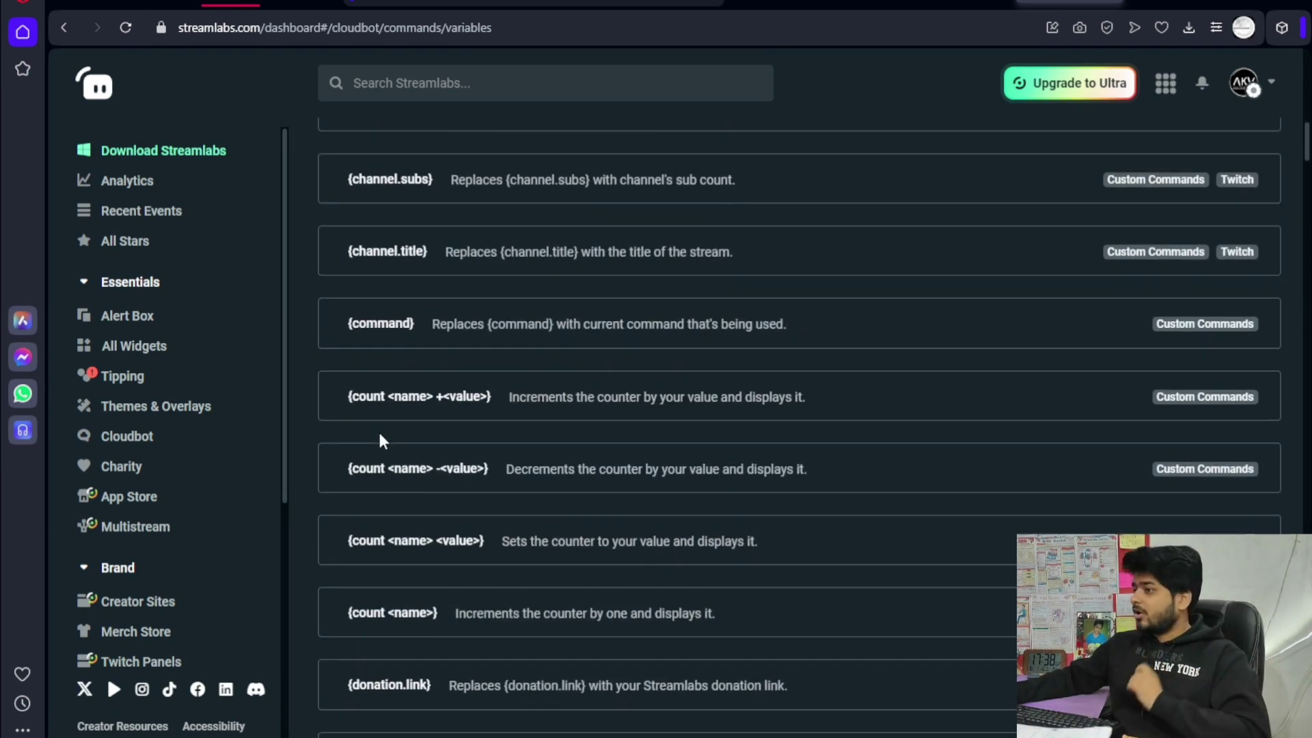
# Step: Check the cooldown, cost and permission message settings for commands, and return to the custom commands list
pyautogui.scroll(3, 378, 429)
pyautogui.click(534, 335)
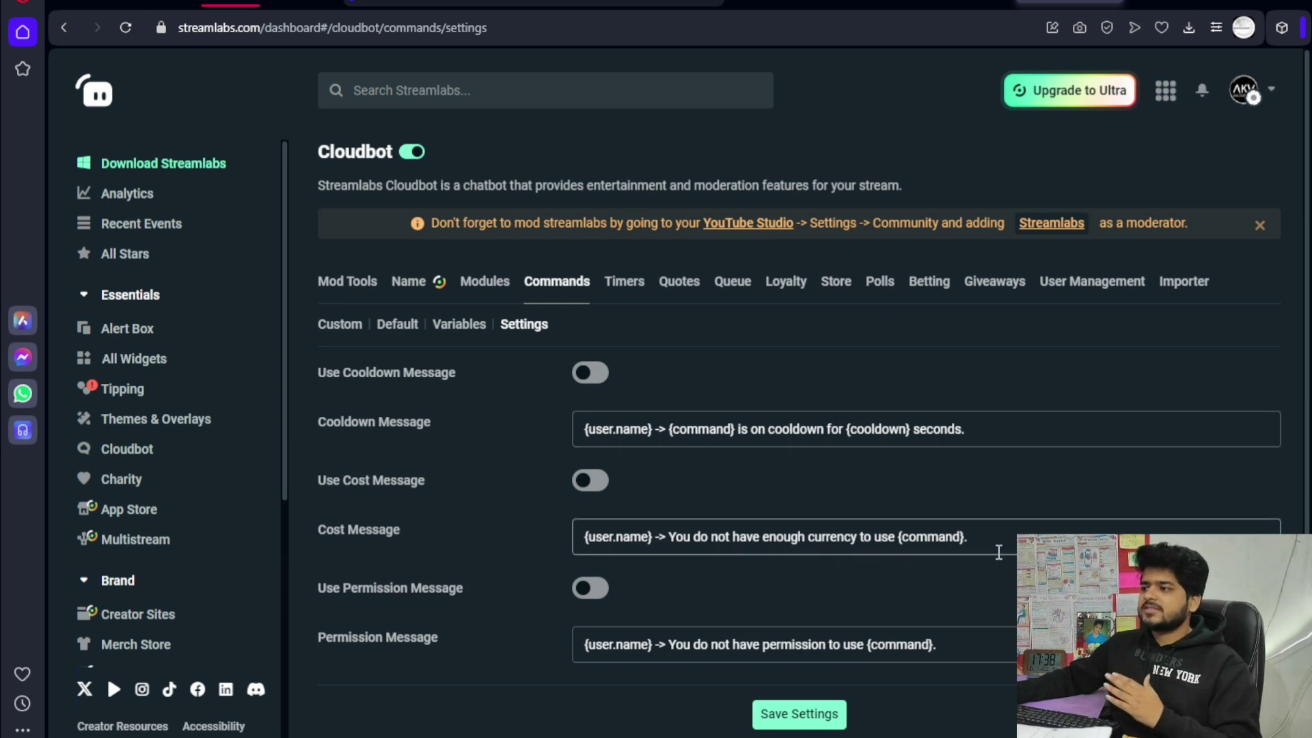
pyautogui.click(336, 328)
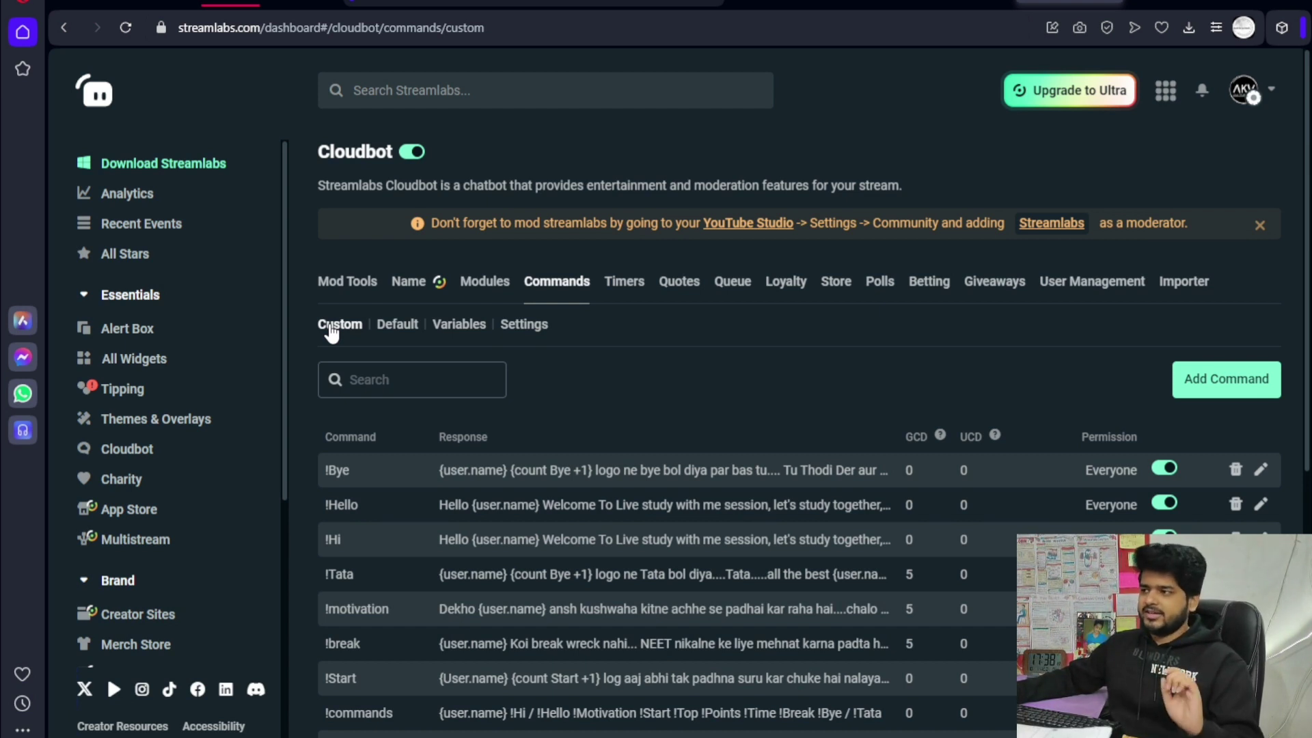
# Step: Change the Subscribe timer's response to "Subscribe Aim- 5000. Do Subscribe." and save the timer
pyautogui.click(624, 284)
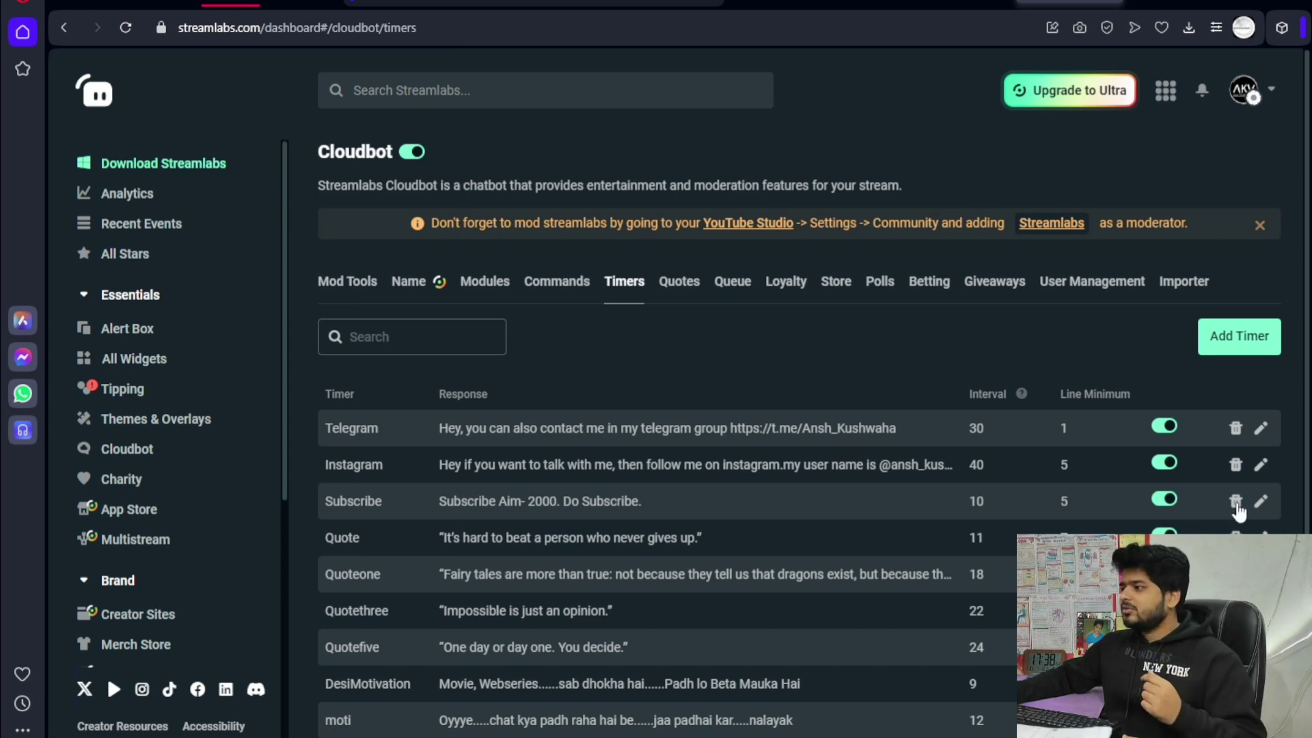
pyautogui.click(1262, 502)
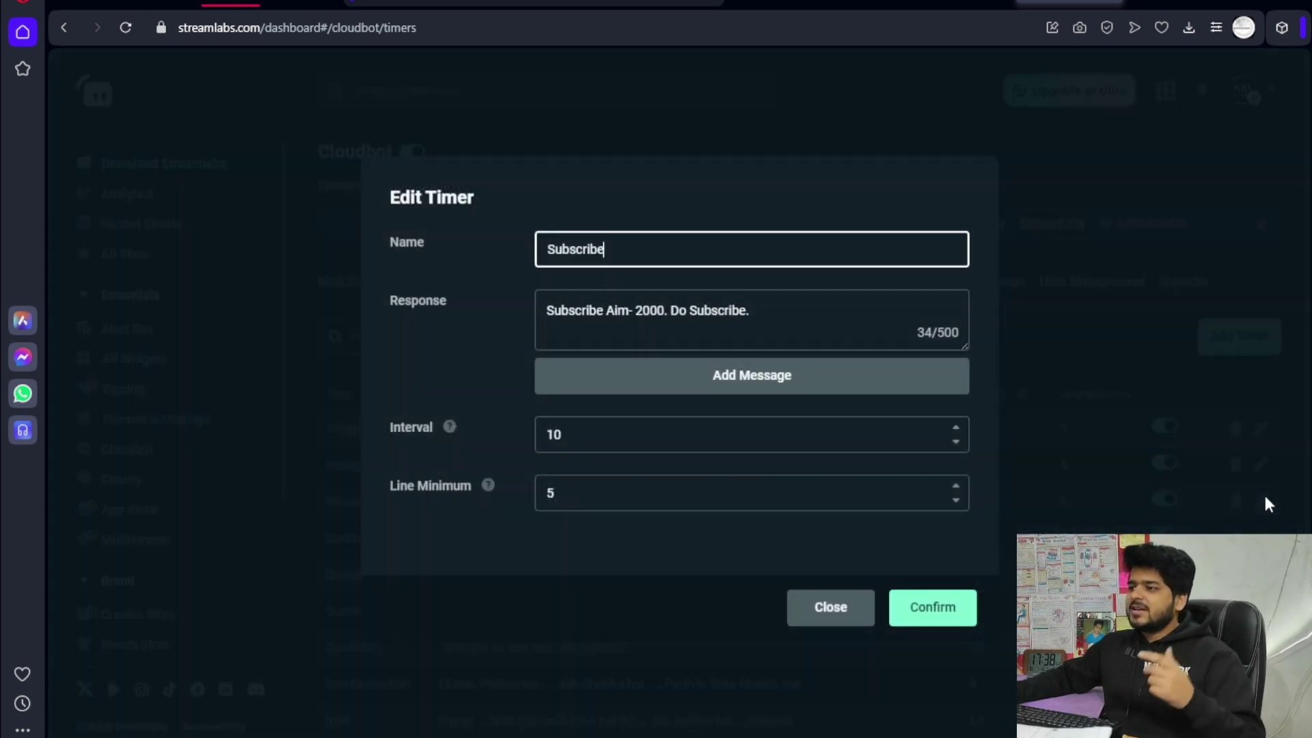
pyautogui.click(667, 312)
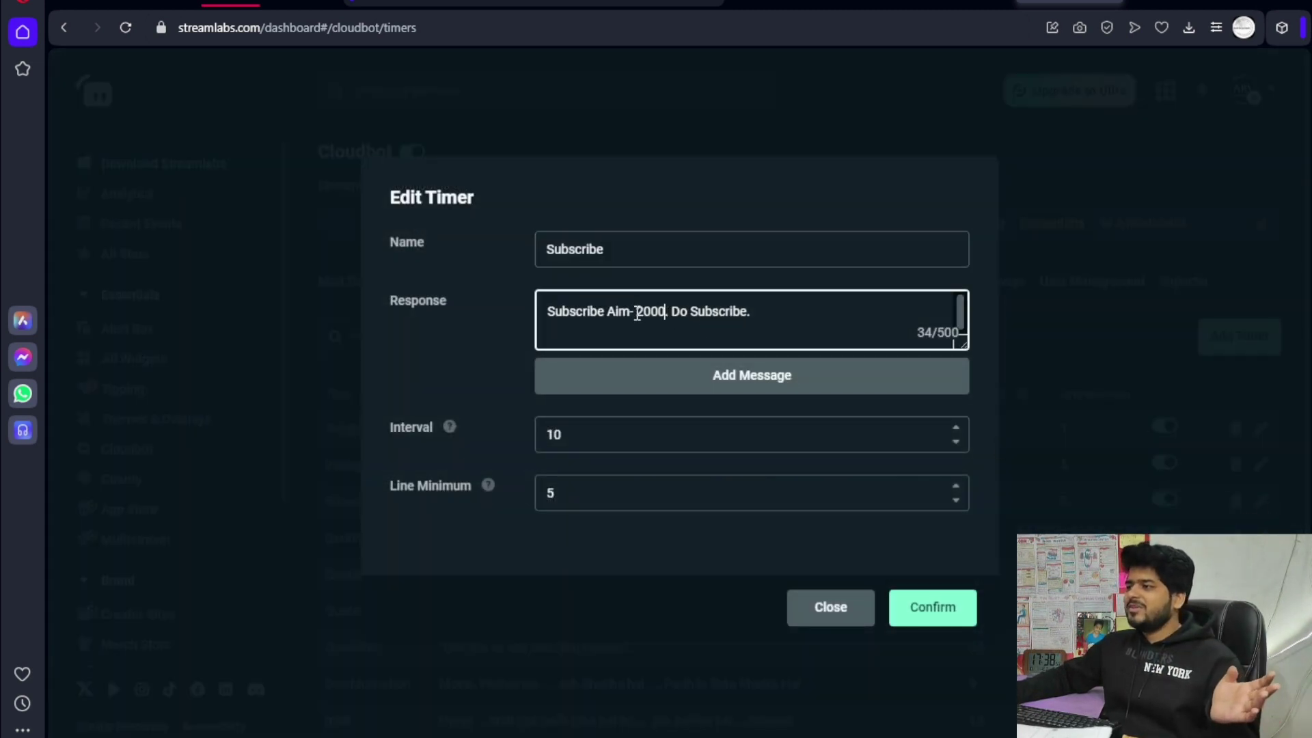
pyautogui.click(641, 312)
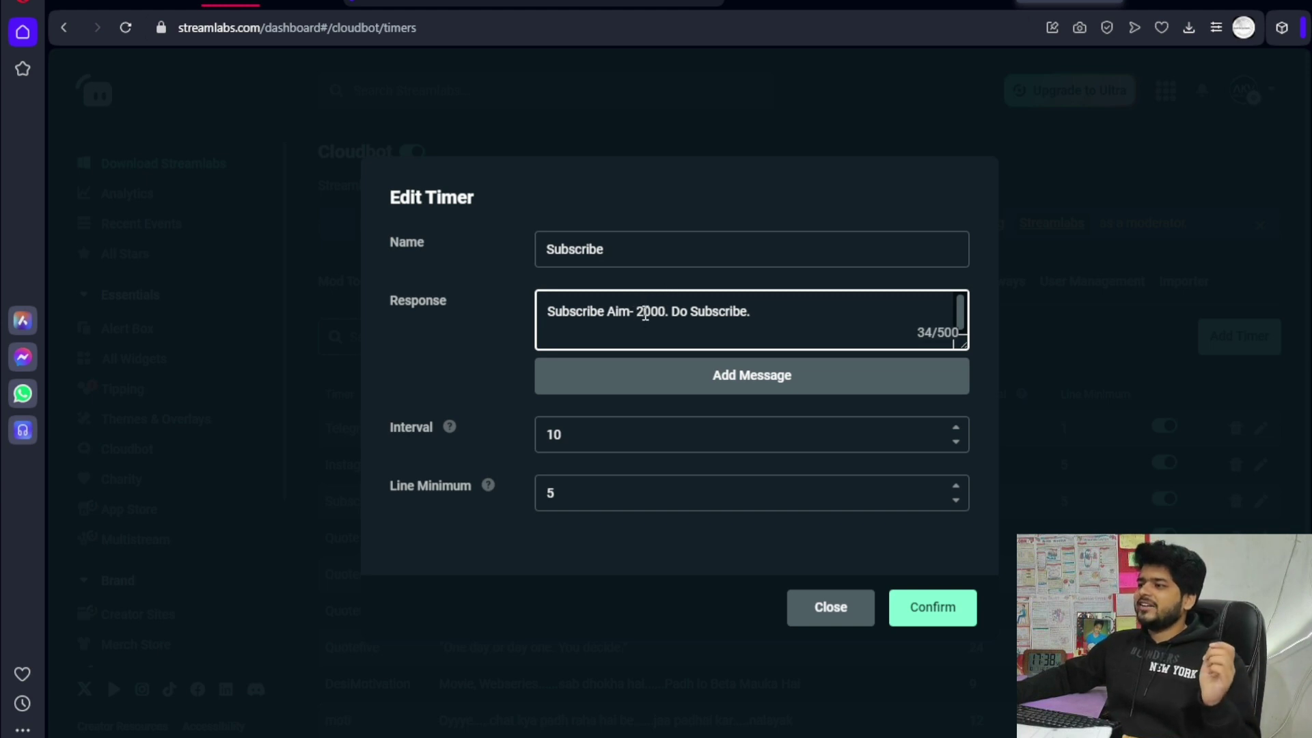
pyautogui.press('BackSpace')
pyautogui.write('5')
pyautogui.click(928, 608)
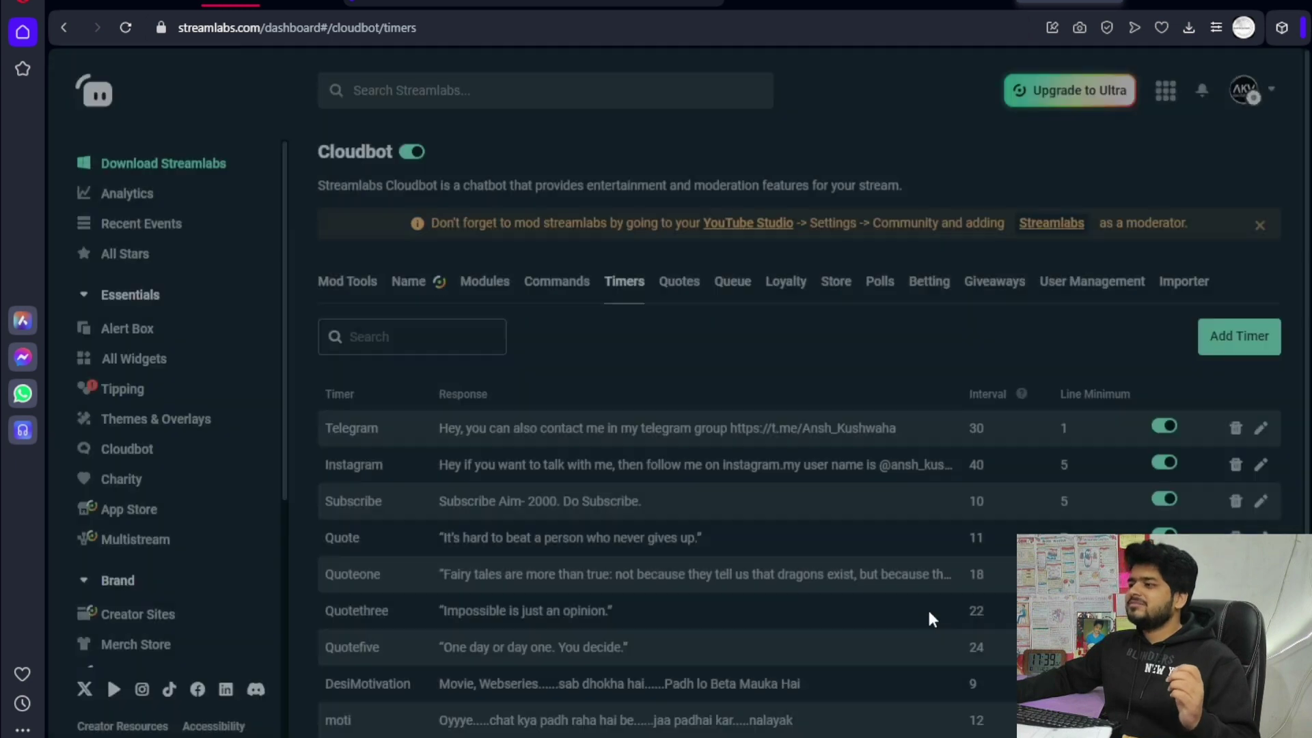
# Step: Check the Subscribe timer's interval and line minimum without changing them, and review the names and responses of all timers
pyautogui.click(1261, 501)
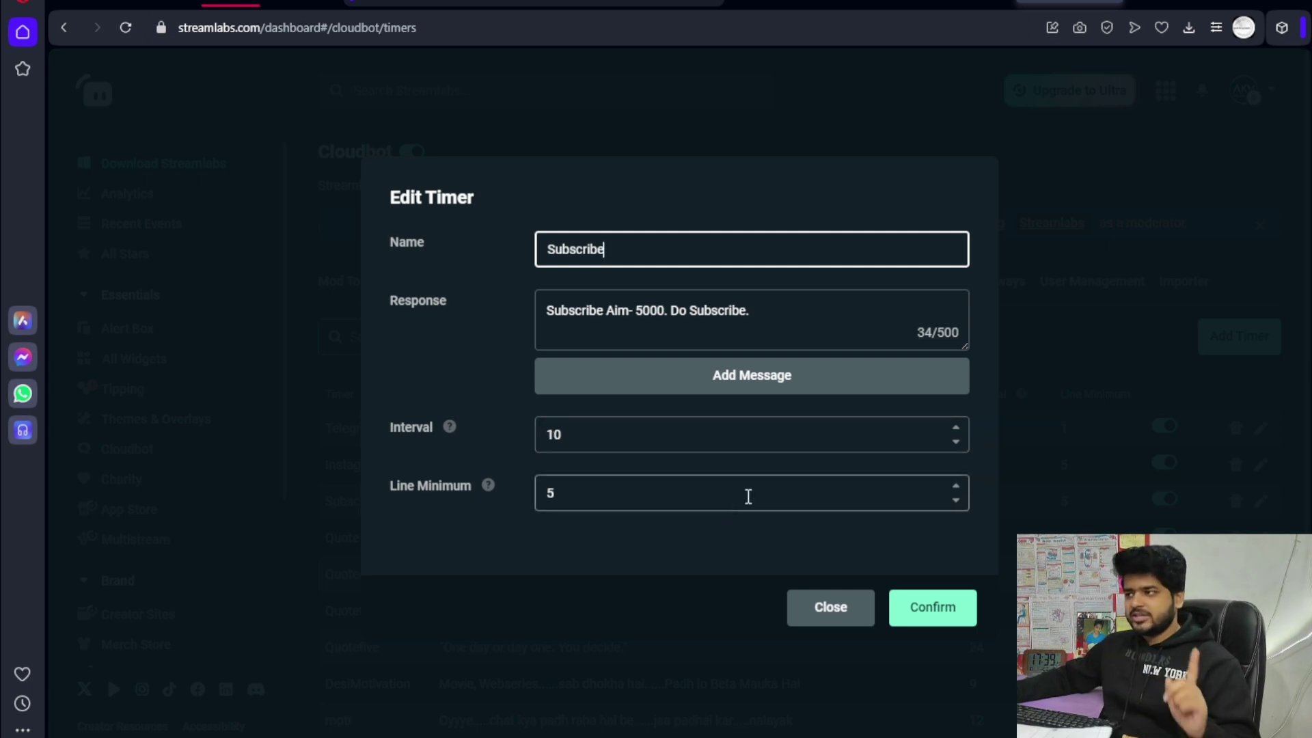
pyautogui.click(844, 606)
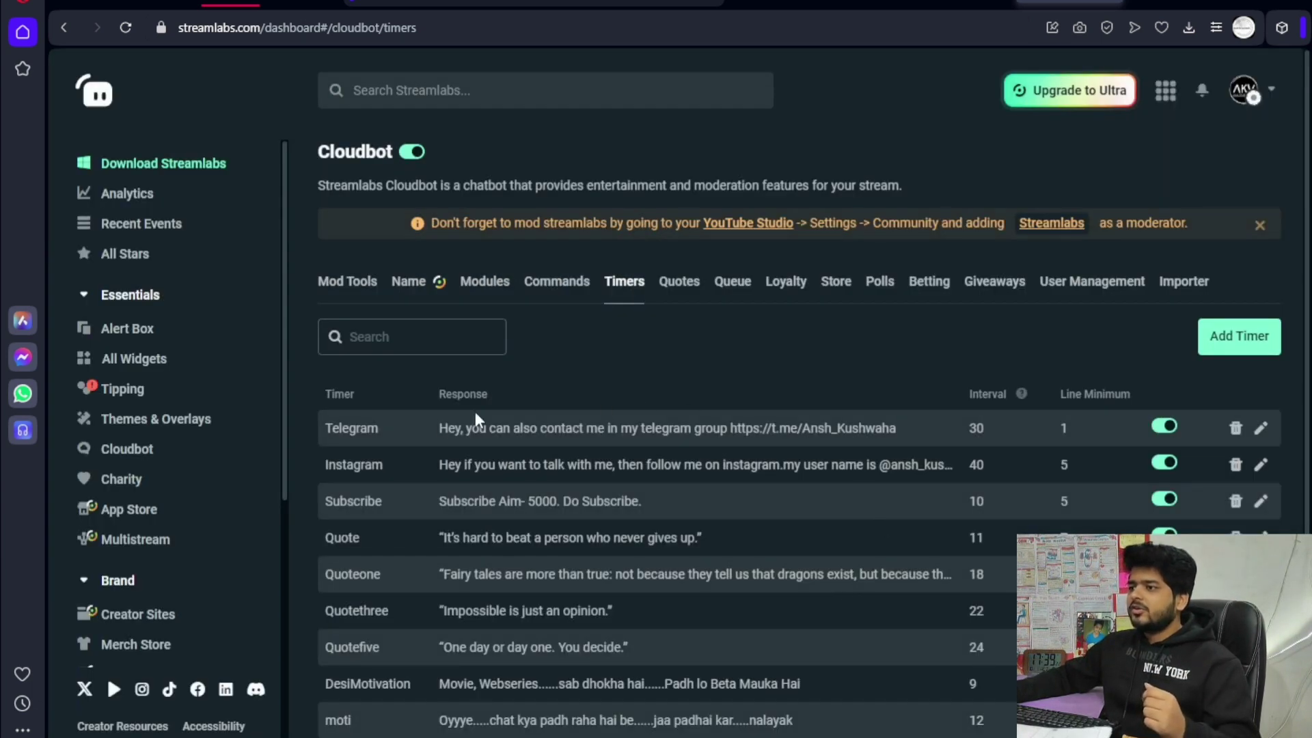
pyautogui.scroll(-2, 560, 430)
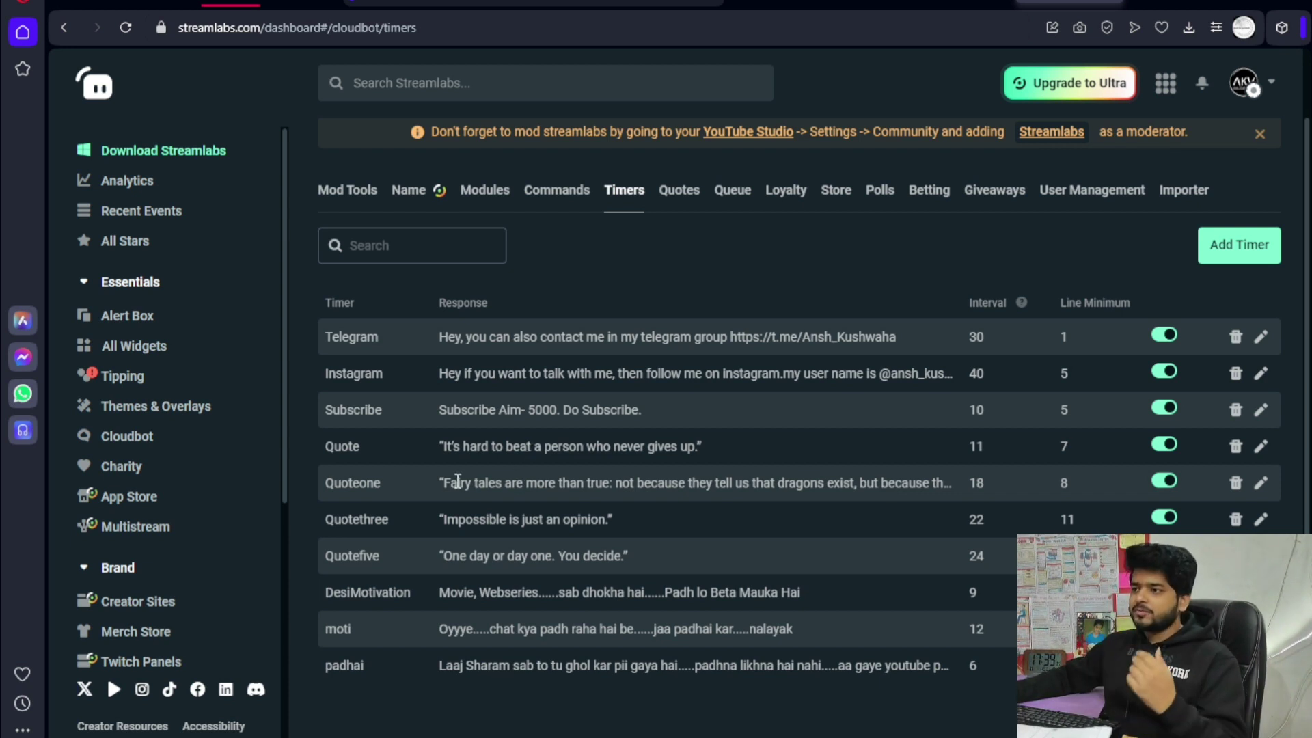
pyautogui.moveTo(367, 352); pyautogui.dragTo(344, 574)
pyautogui.click(348, 395)
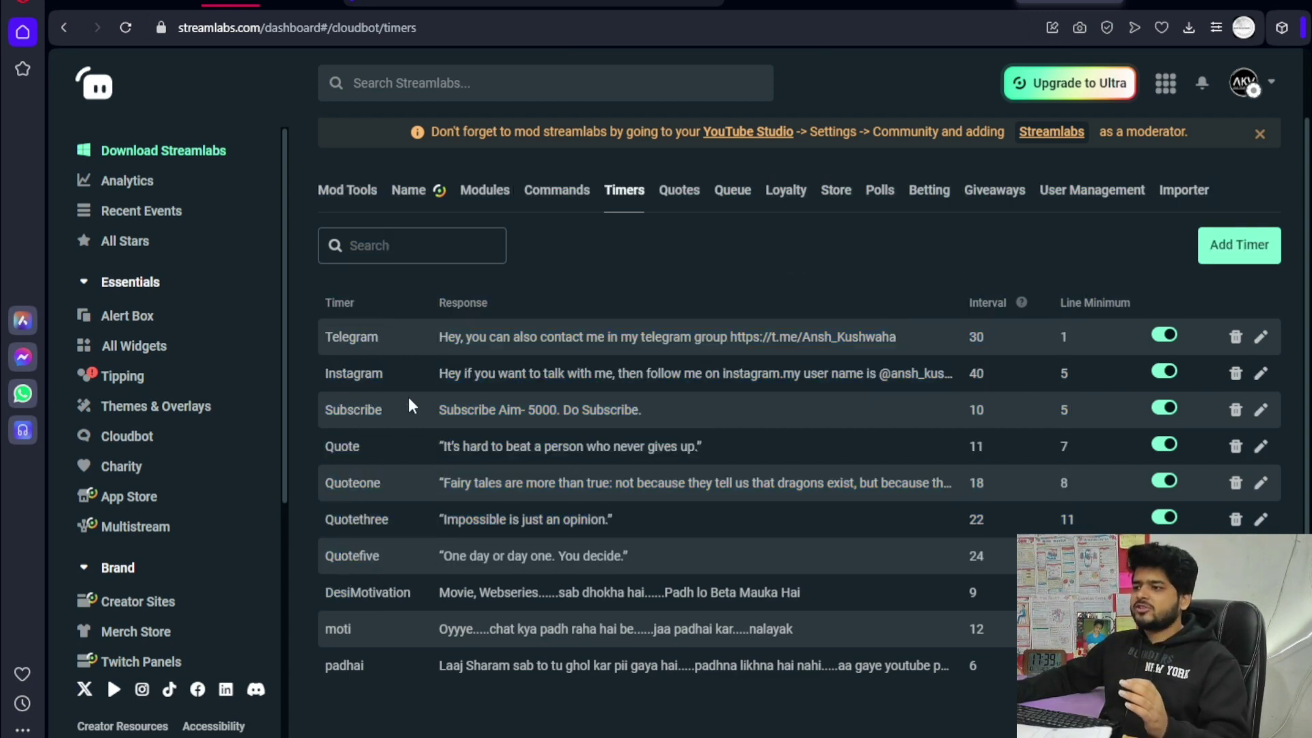
pyautogui.moveTo(441, 344); pyautogui.dragTo(704, 447)
pyautogui.click(559, 447)
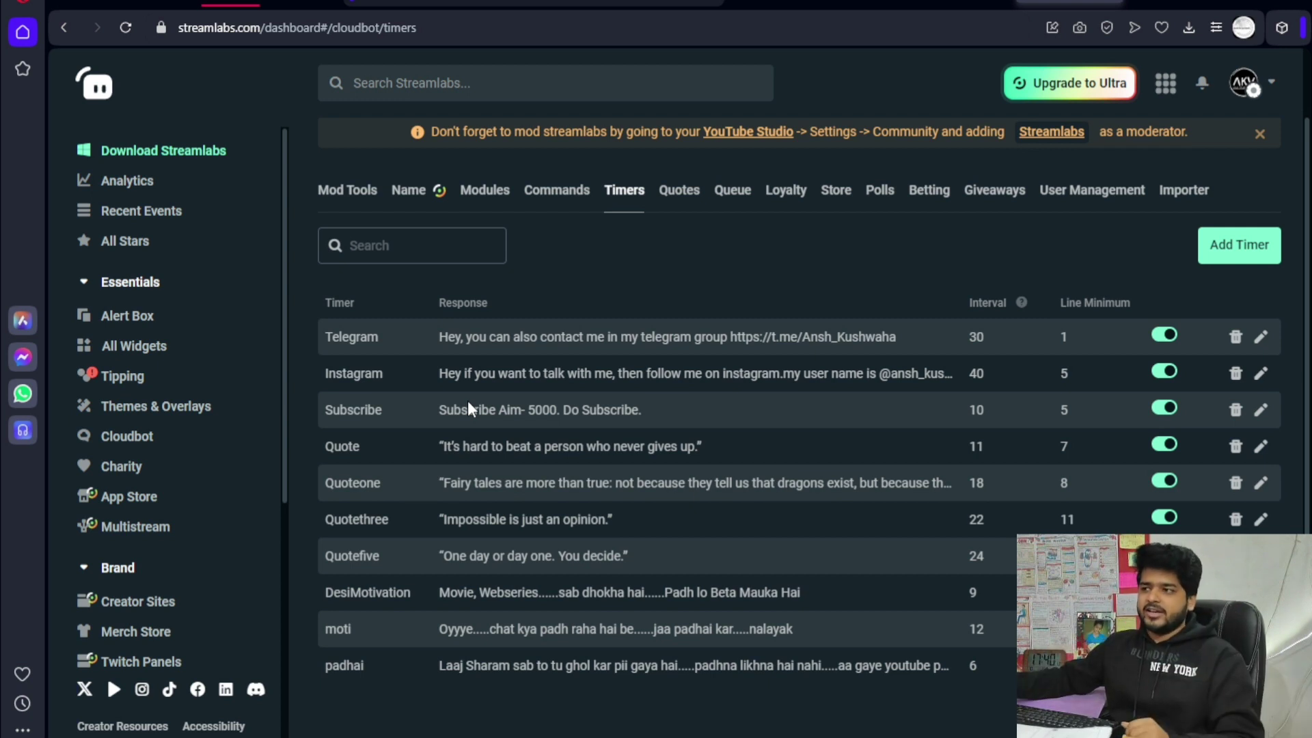
# Step: Look over the saved Cloudbot quotes and open the Queue page
pyautogui.click(686, 201)
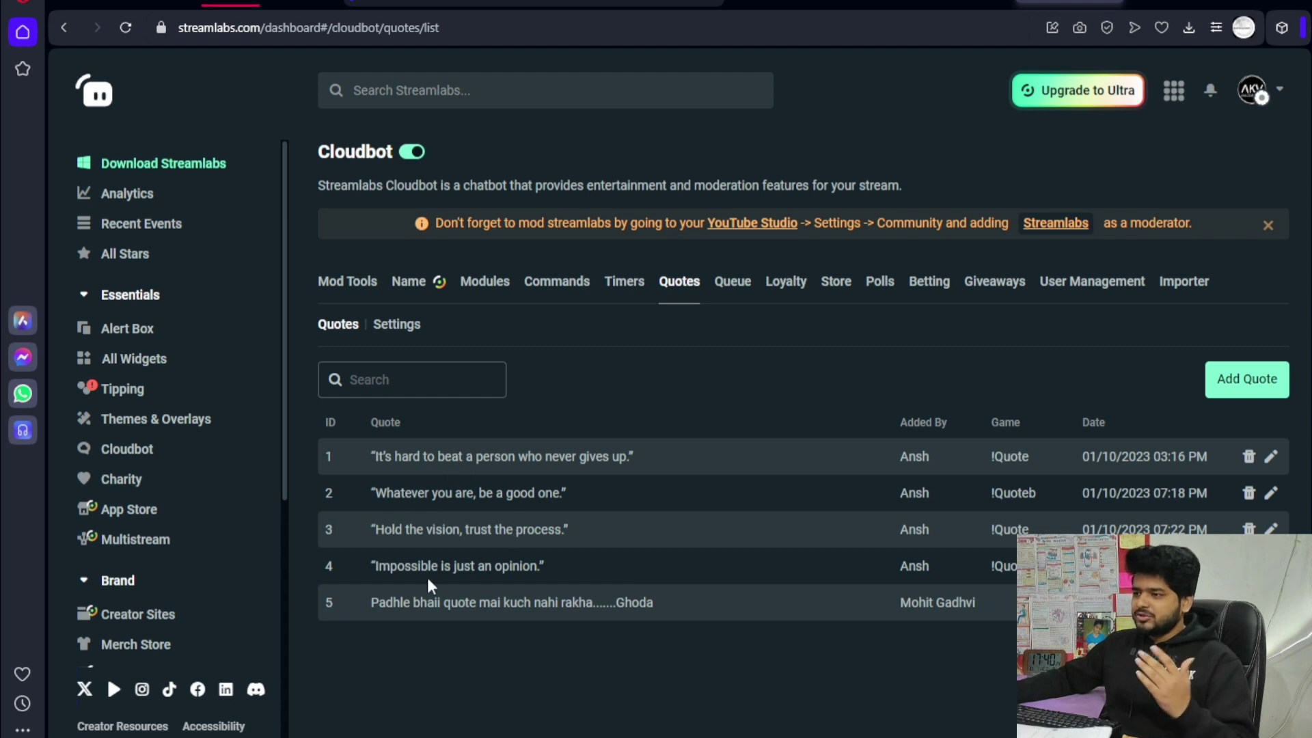
pyautogui.click(744, 298)
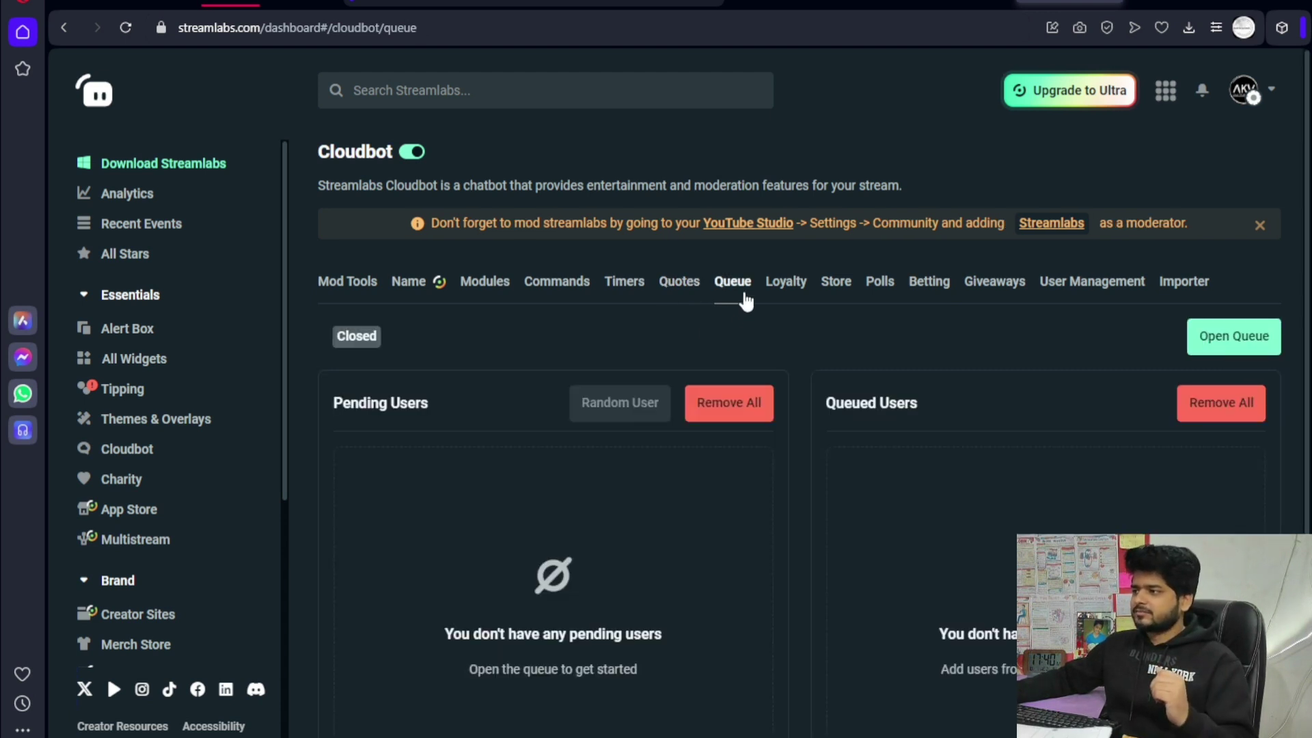
# Step: Open the Loyalty users list and delete Nightbot from it, confirming the deletion
pyautogui.click(795, 292)
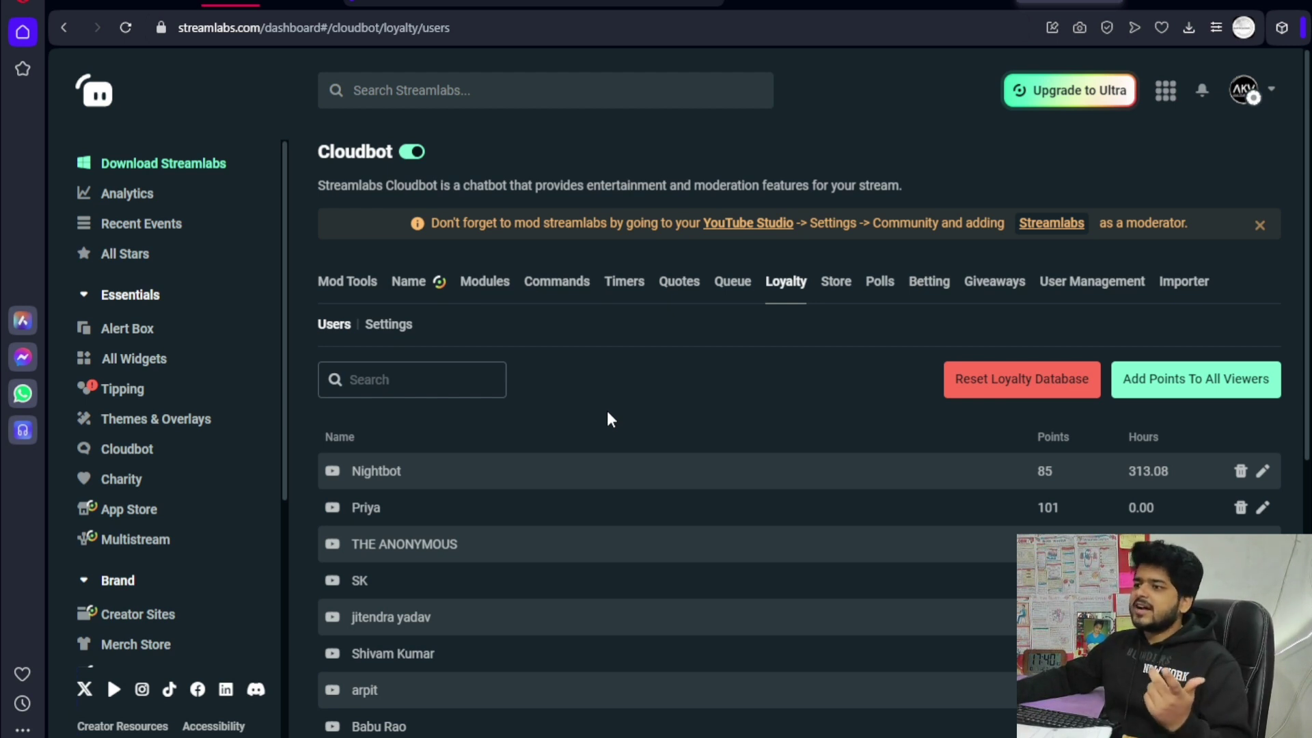
pyautogui.scroll(-1, 610, 419)
pyautogui.scroll(-2, 1071, 408)
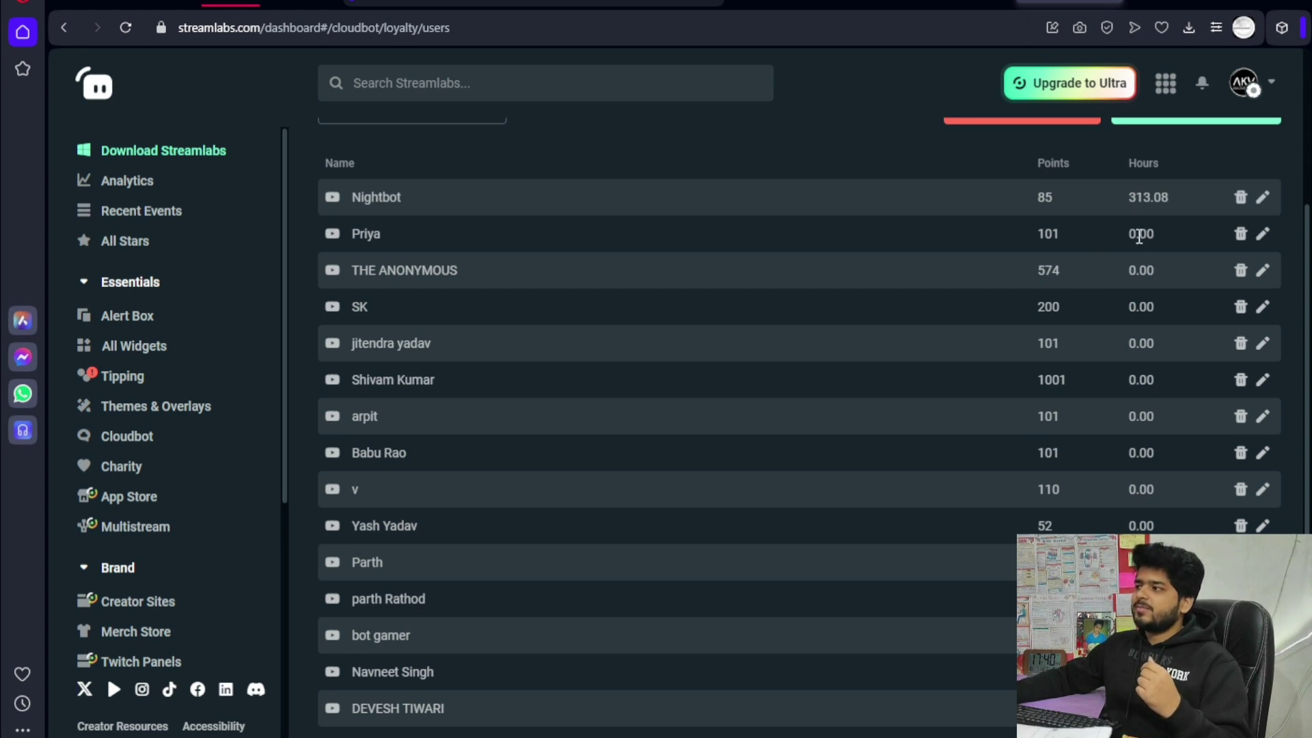
pyautogui.click(1240, 197)
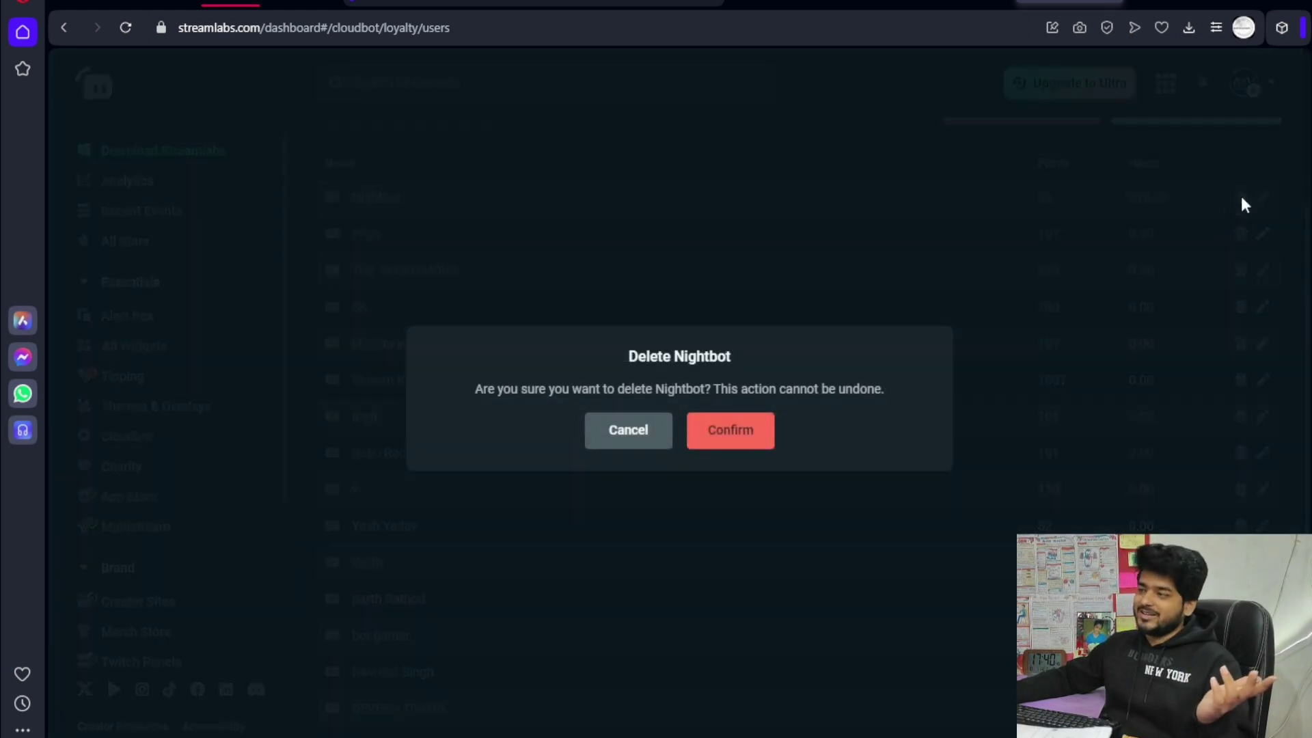
pyautogui.click(763, 422)
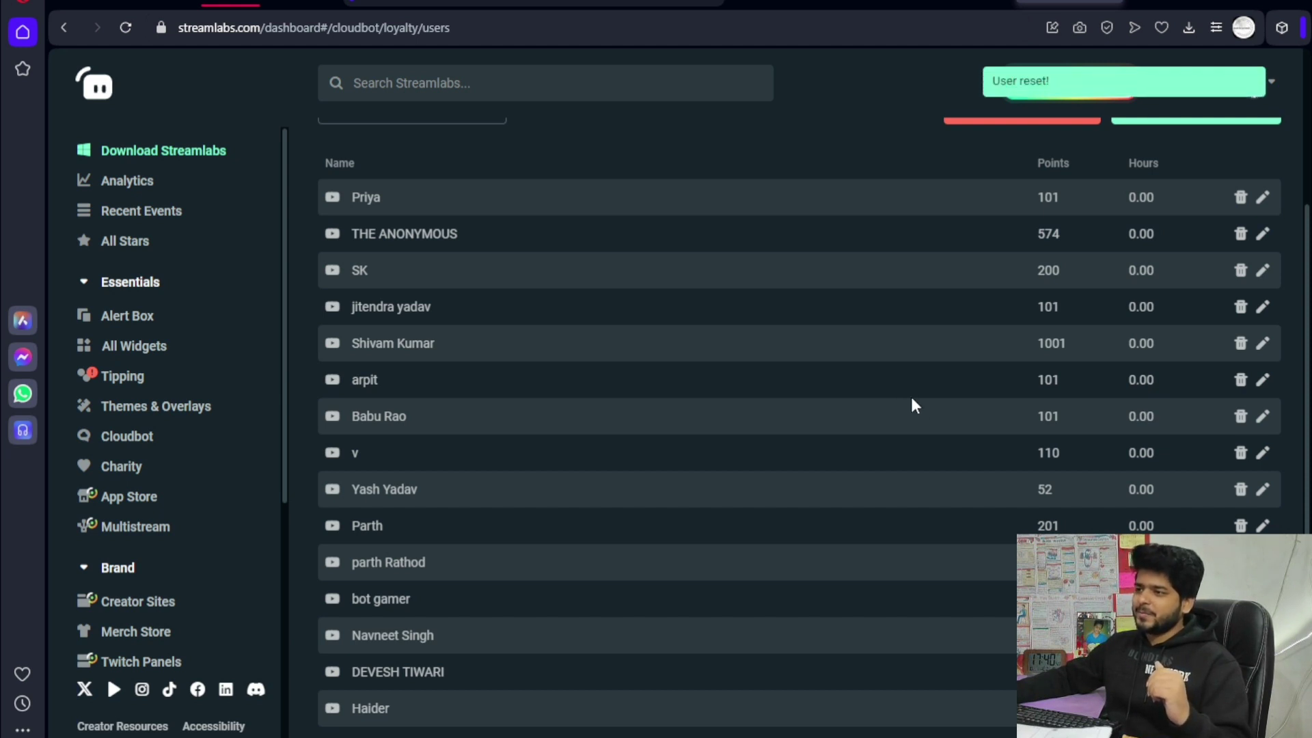
# Step: Page through the loyalty users list up to page 8, examining the viewers' points and hours
pyautogui.scroll(-1, 933, 461)
pyautogui.scroll(-2, 934, 469)
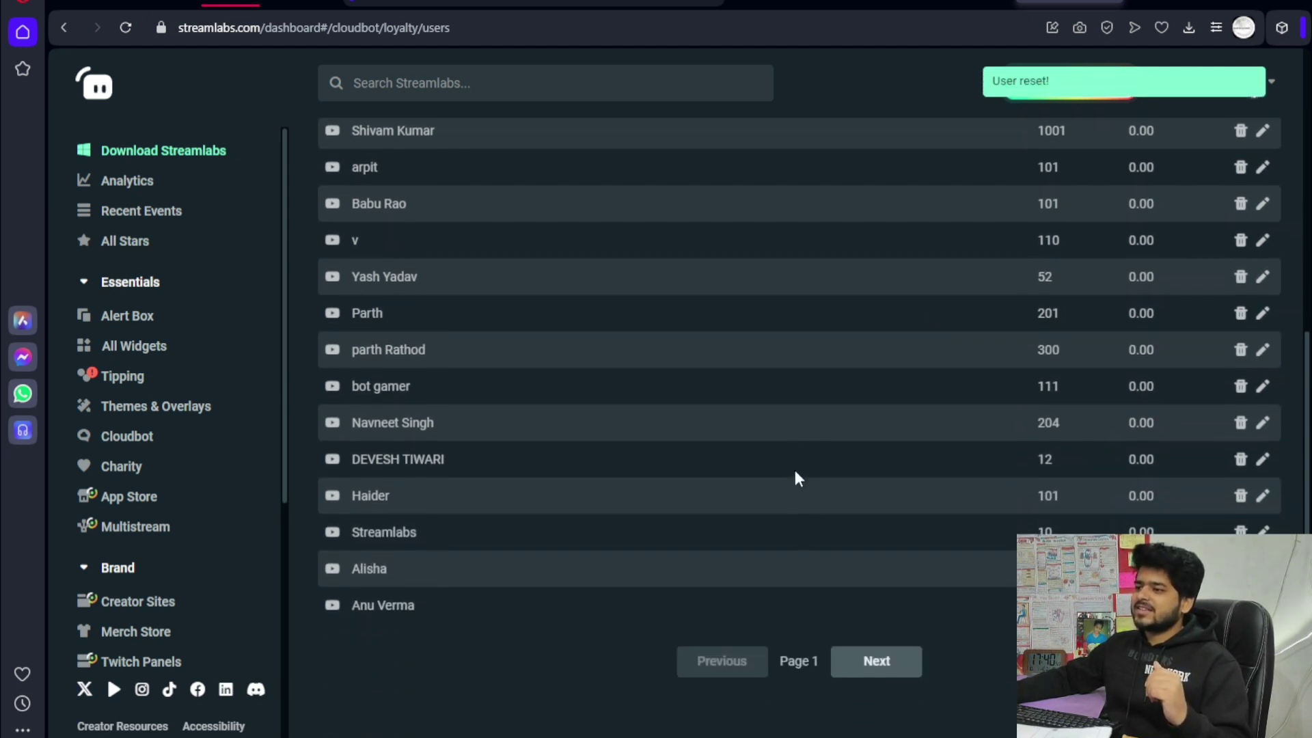
pyautogui.click(906, 673)
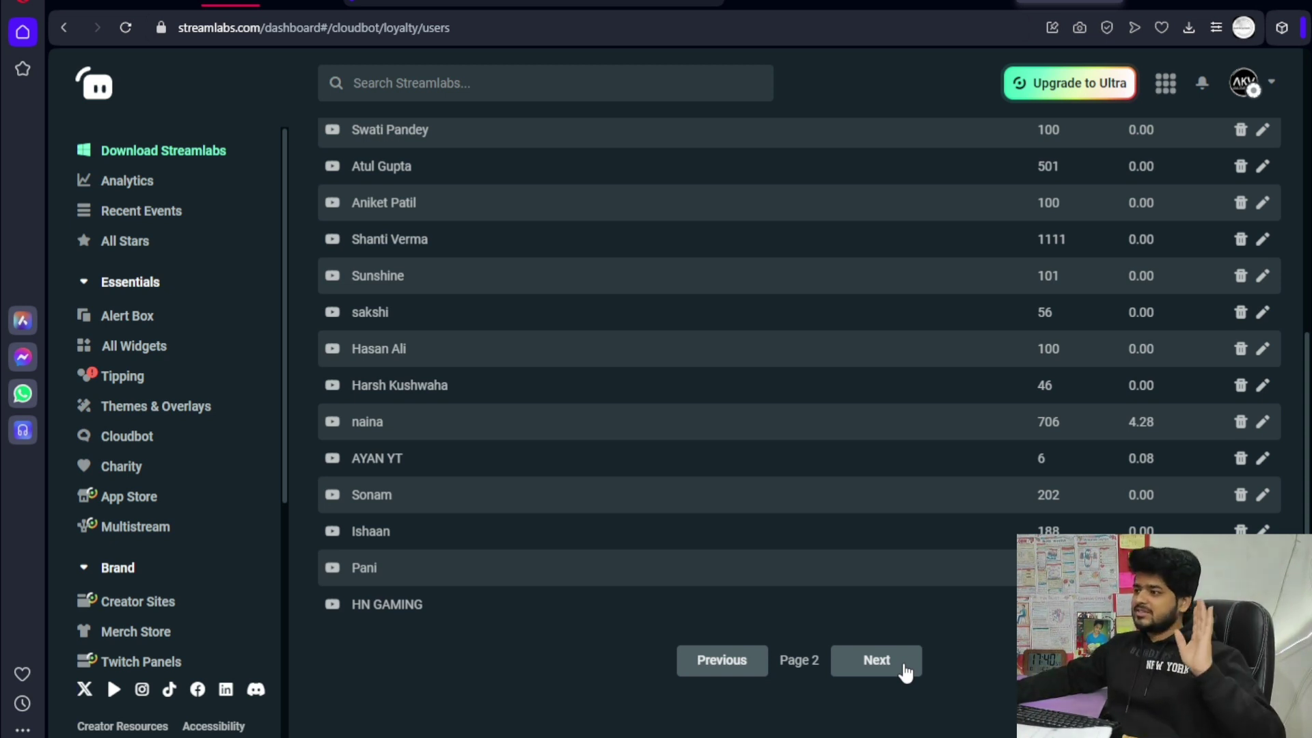
pyautogui.click(906, 673)
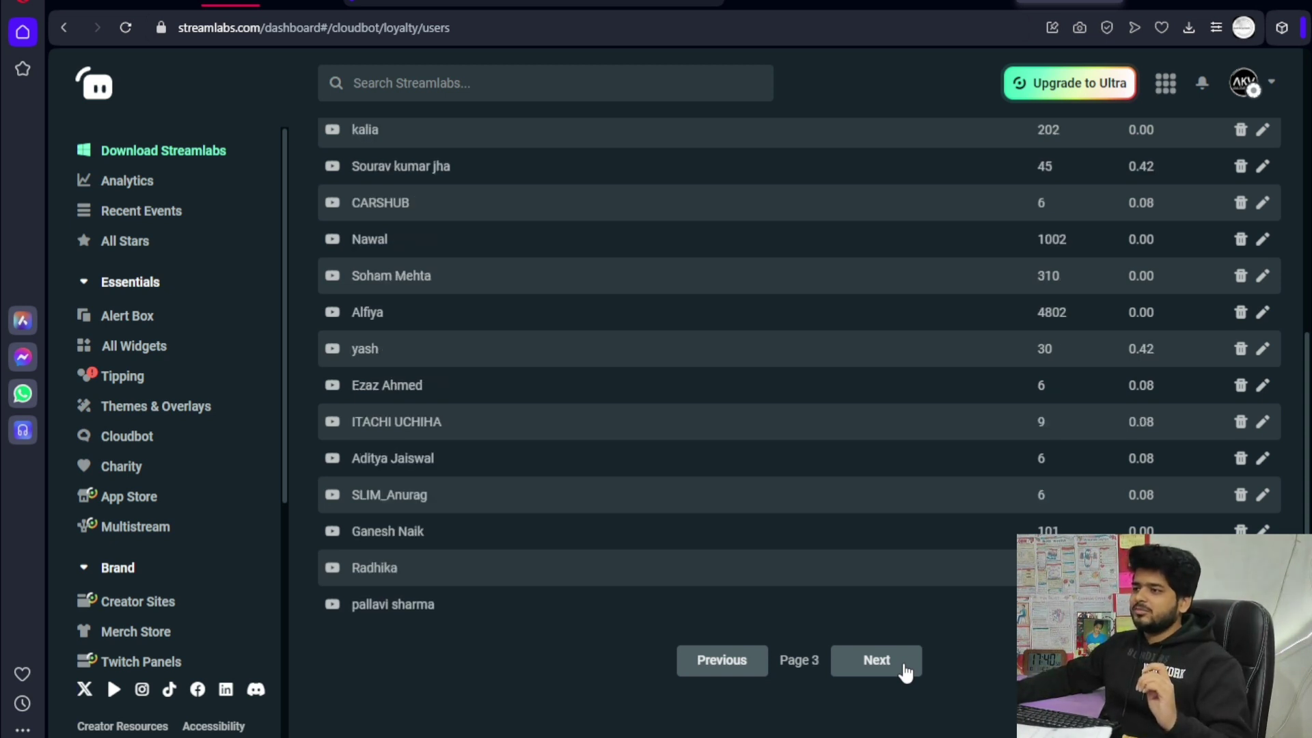
pyautogui.click(905, 673)
pyautogui.click(906, 673)
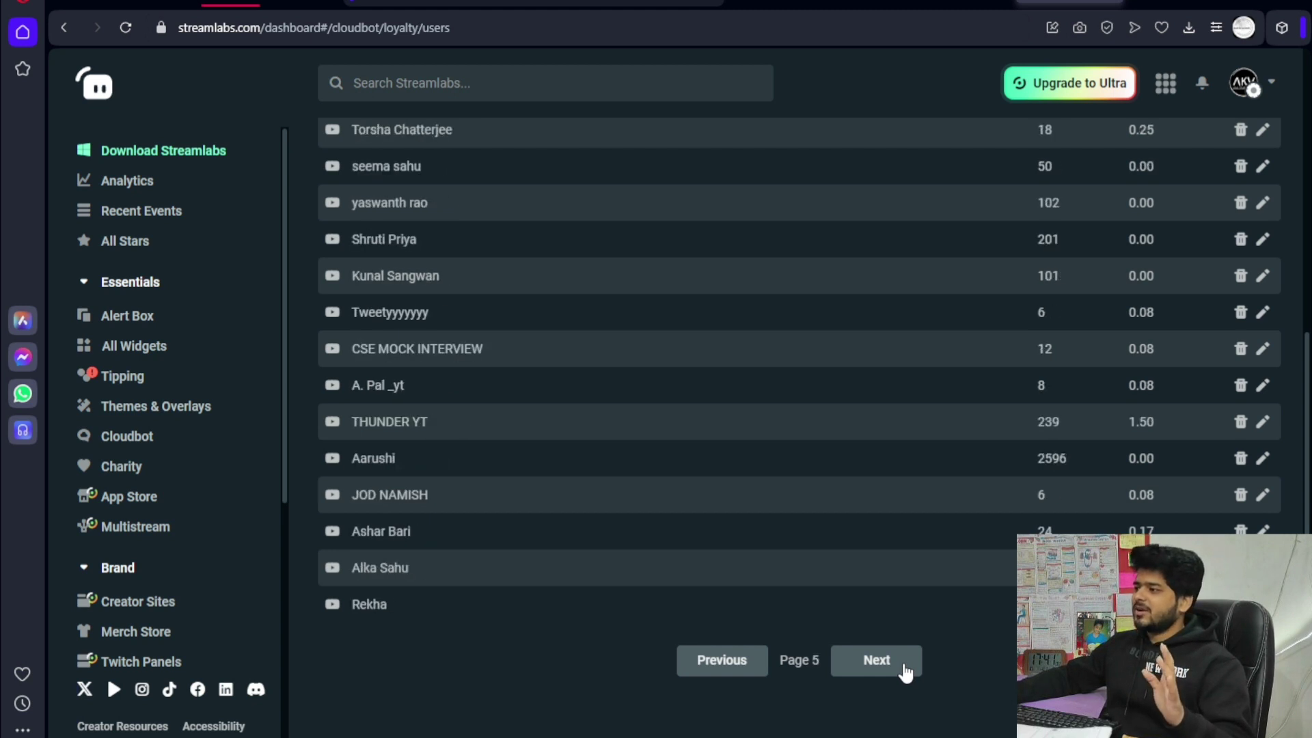
pyautogui.click(901, 659)
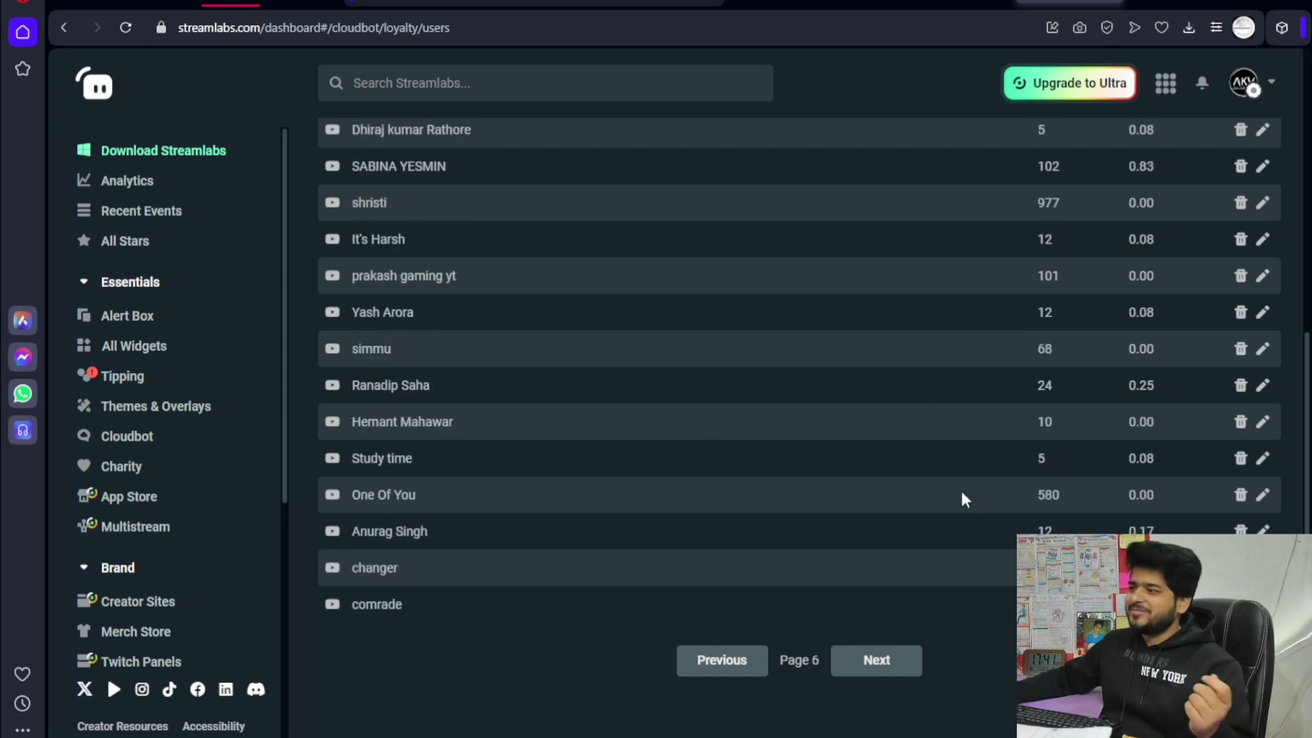
pyautogui.scroll(2, 962, 491)
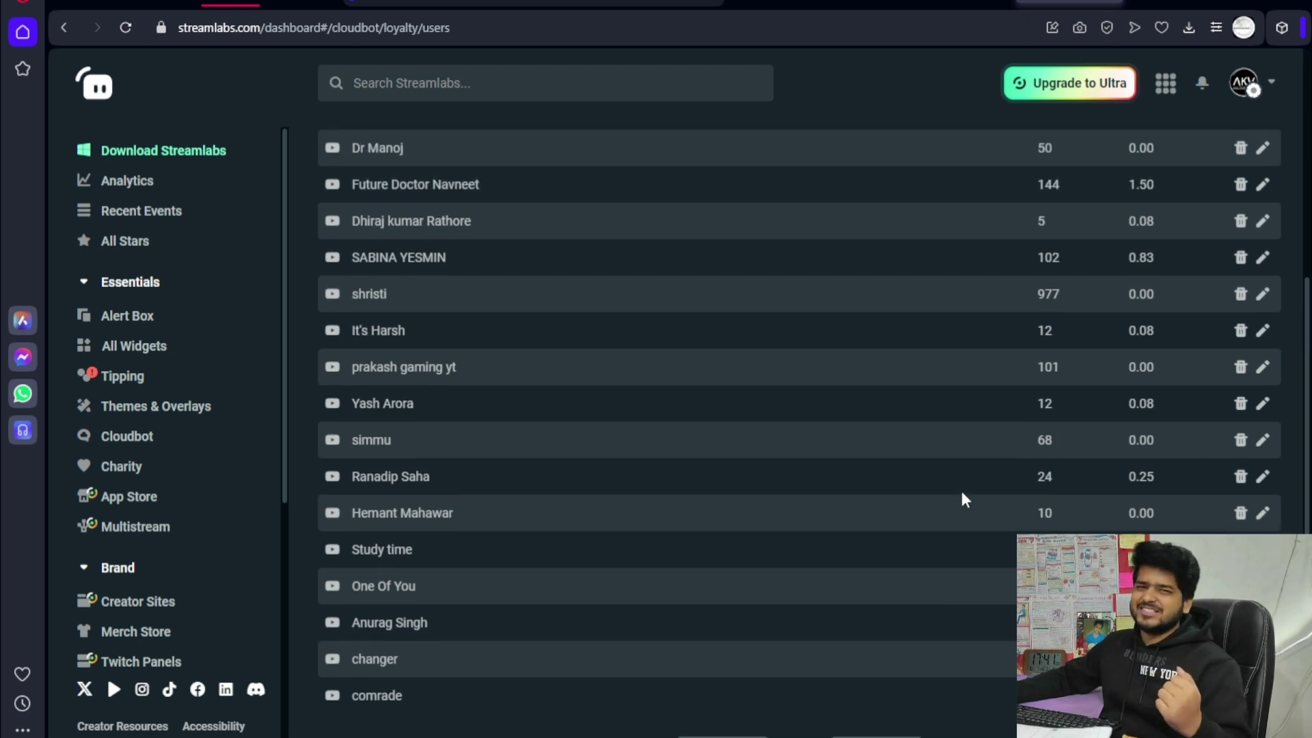
pyautogui.scroll(5, 974, 291)
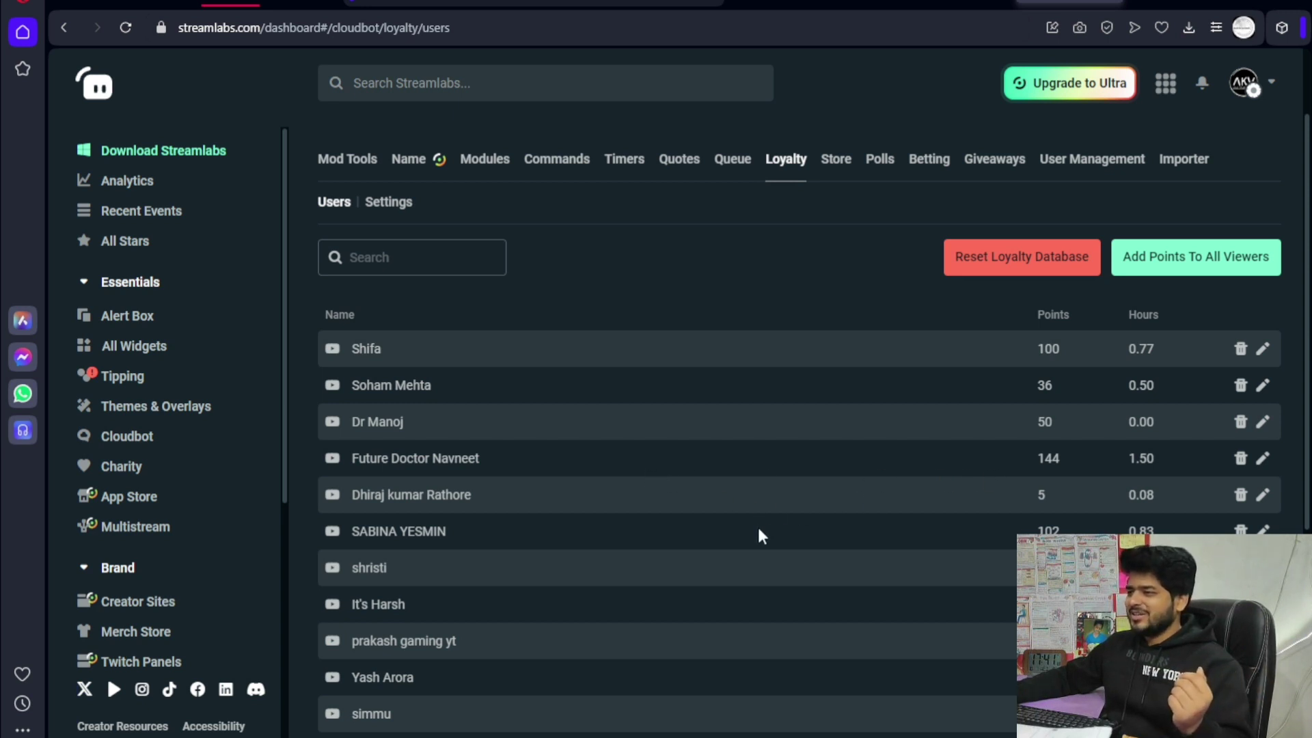
pyautogui.scroll(-5, 757, 524)
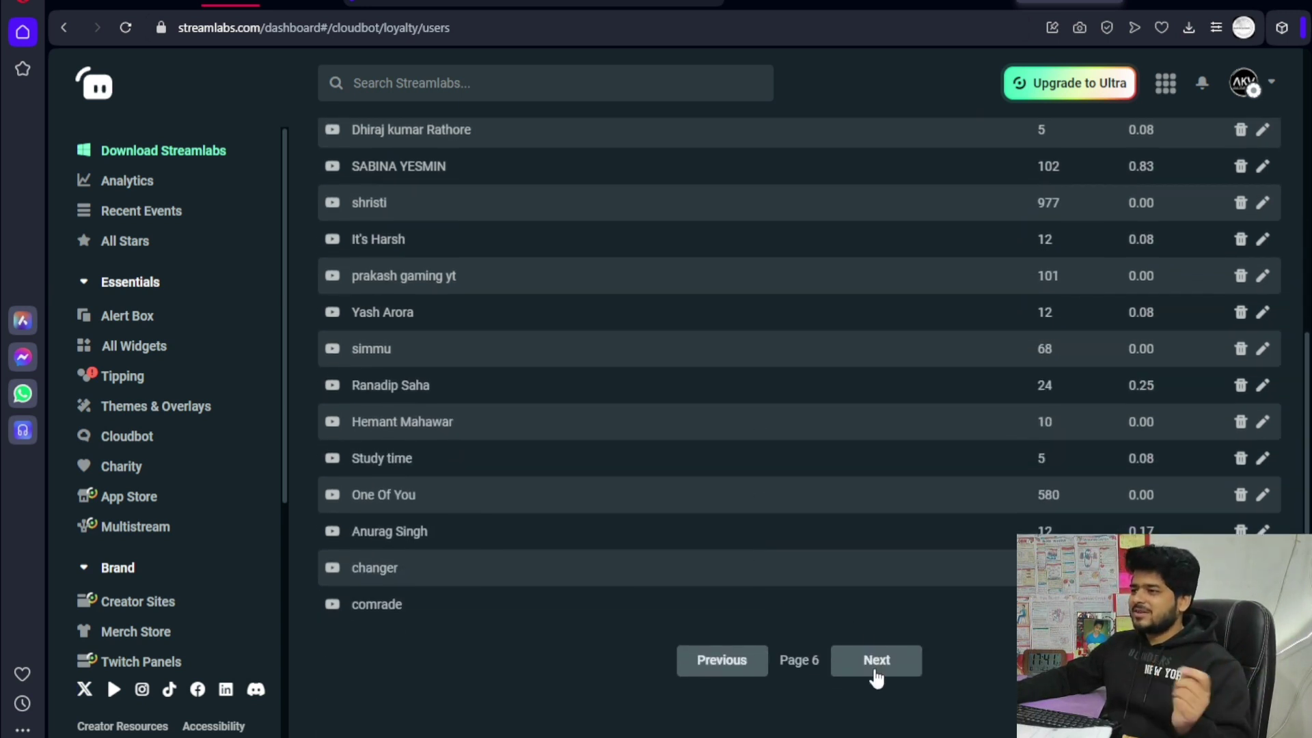
pyautogui.click(876, 661)
pyautogui.scroll(5, 842, 561)
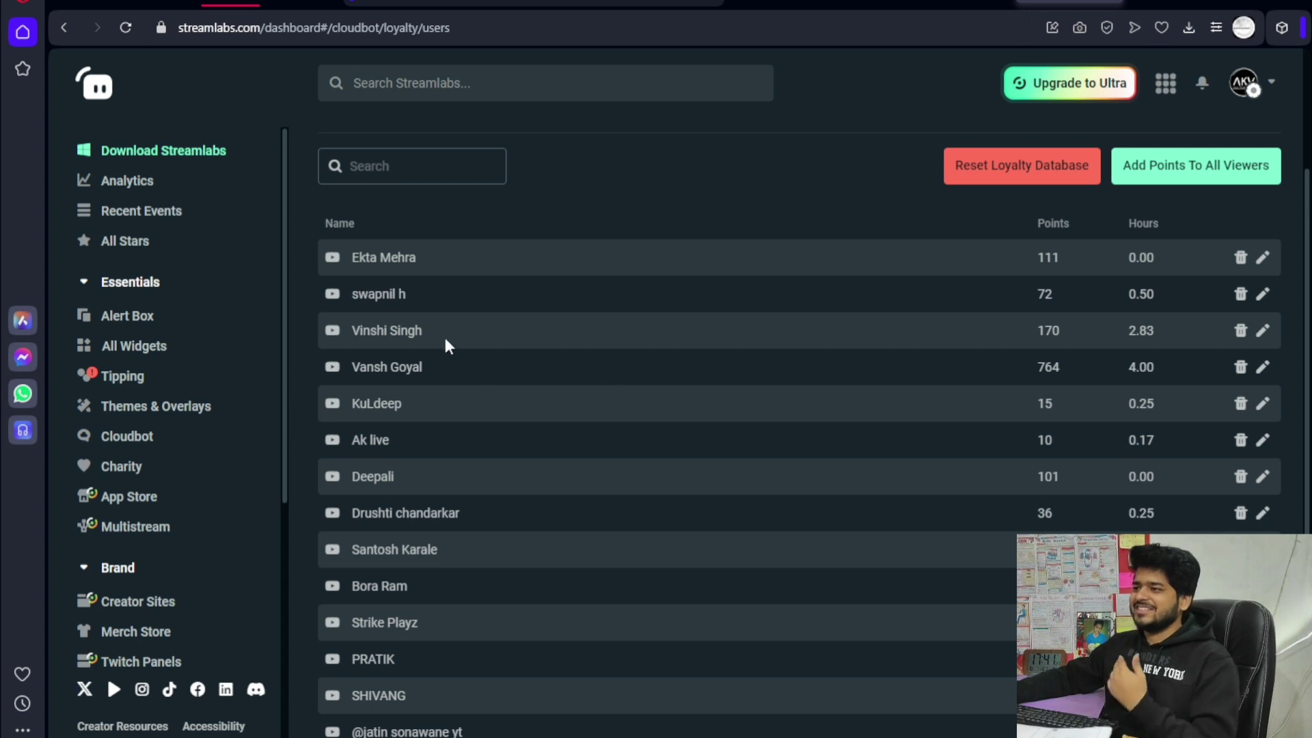
pyautogui.scroll(-4, 441, 364)
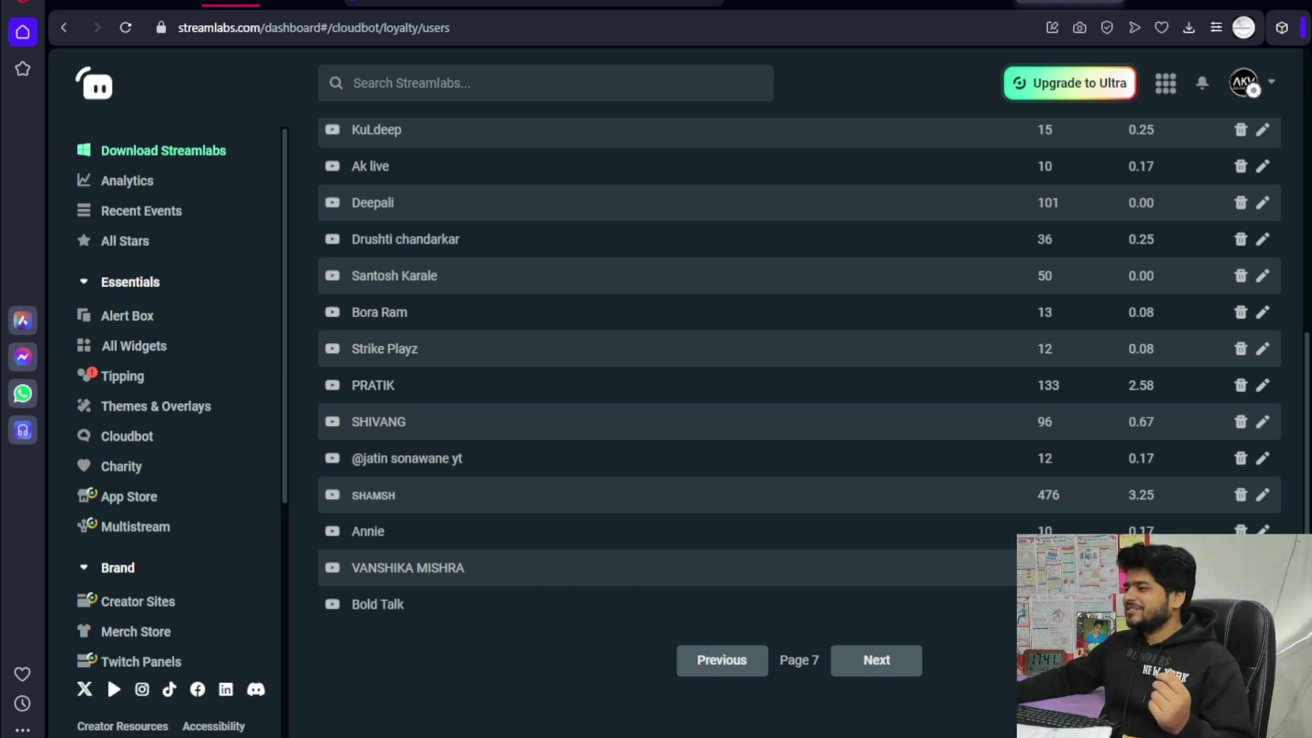
pyautogui.click(882, 664)
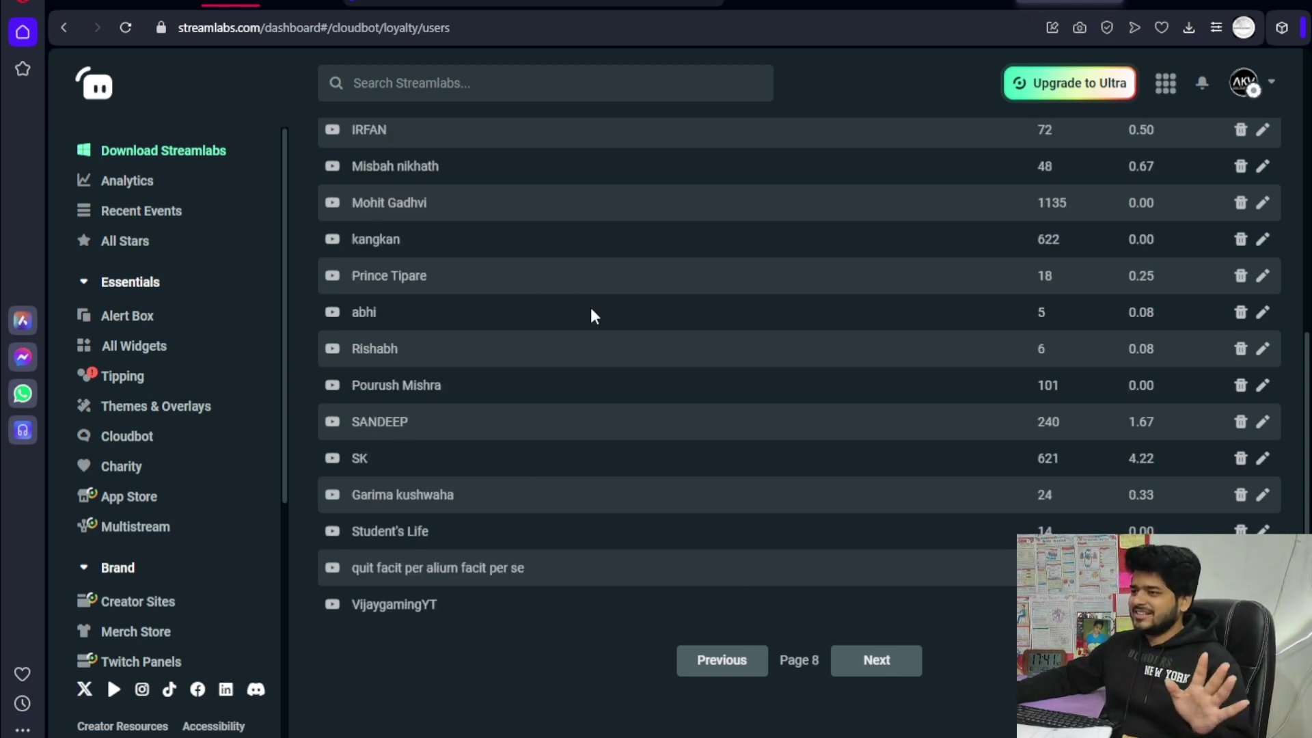
pyautogui.scroll(4, 540, 477)
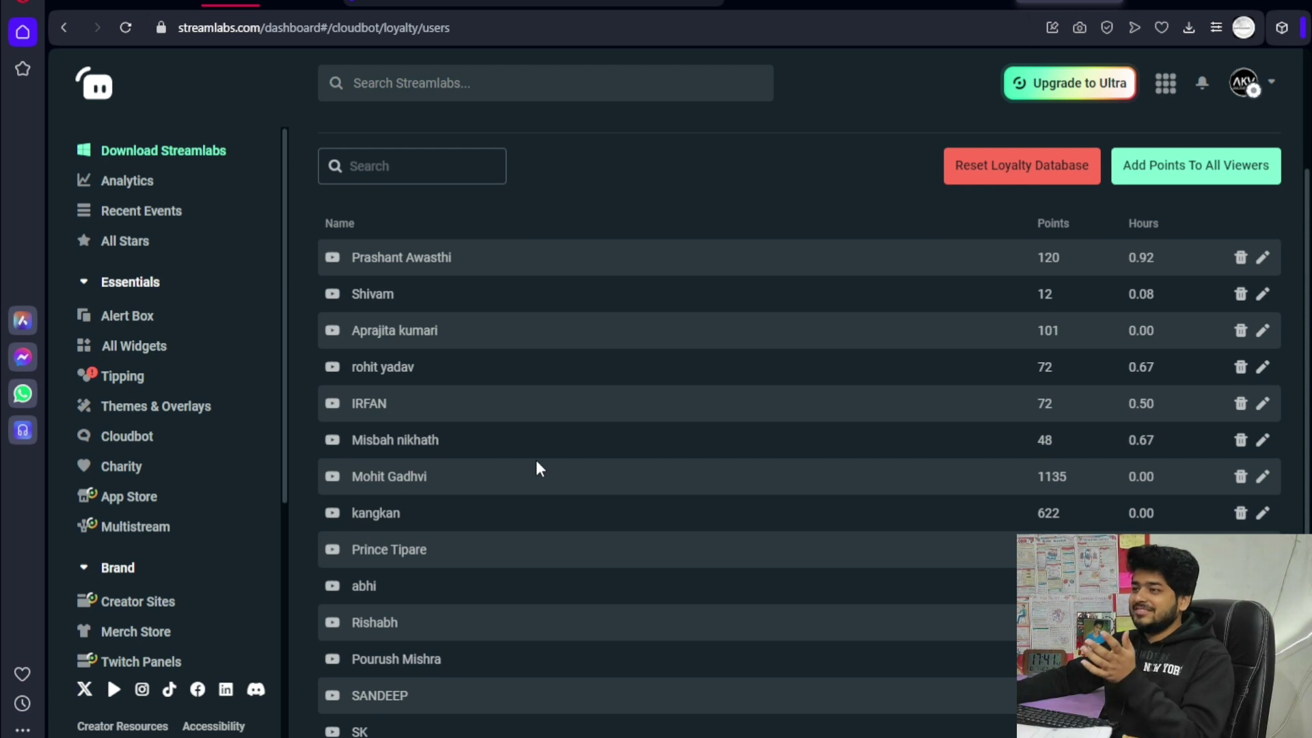
pyautogui.scroll(3, 582, 420)
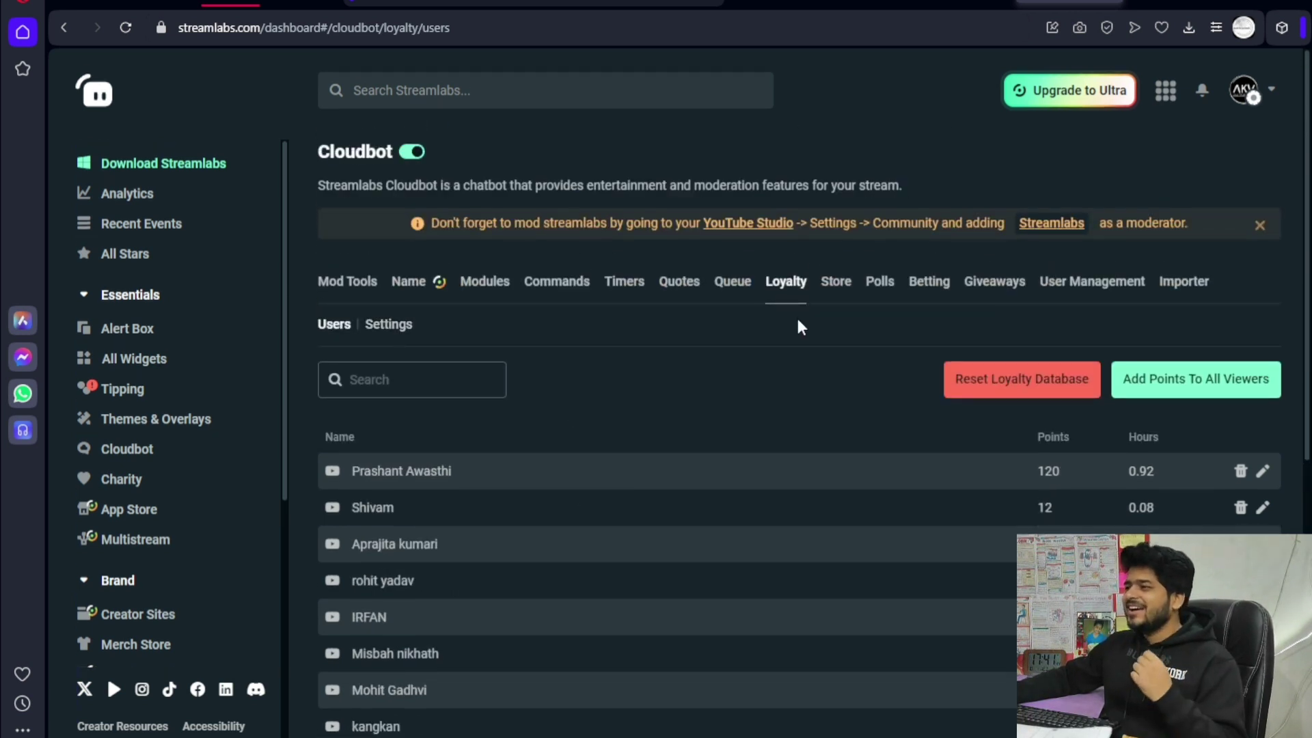
# Step: Open the Loyalty settings and check the loyalty name and the explanation of the points interval
pyautogui.click(388, 326)
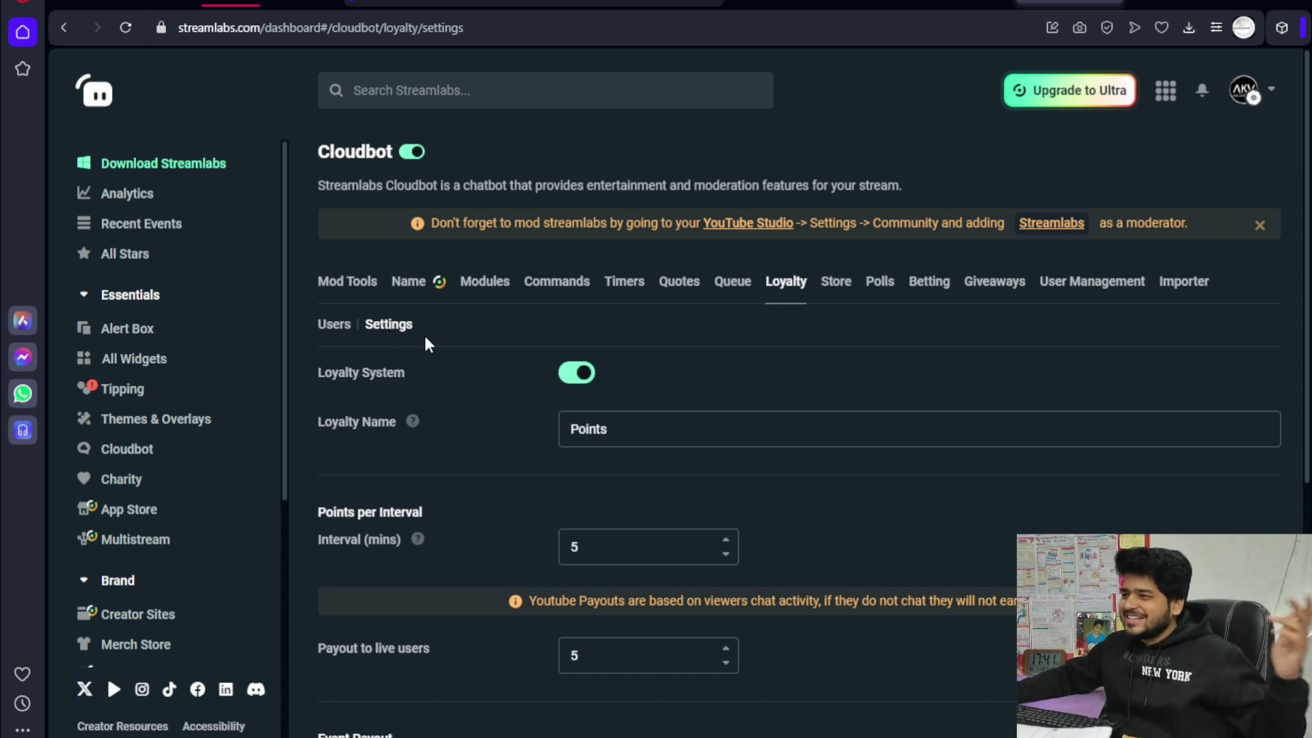
pyautogui.click(628, 423)
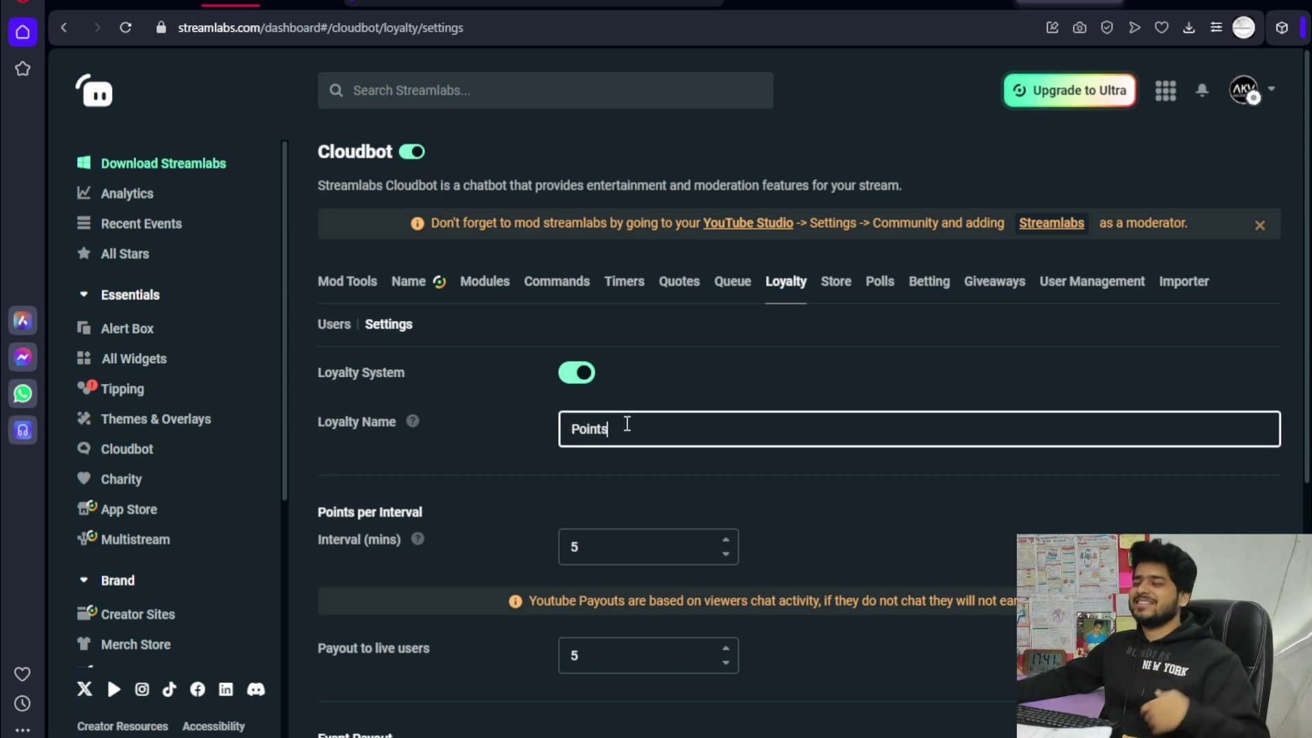
pyautogui.scroll(-1, 626, 434)
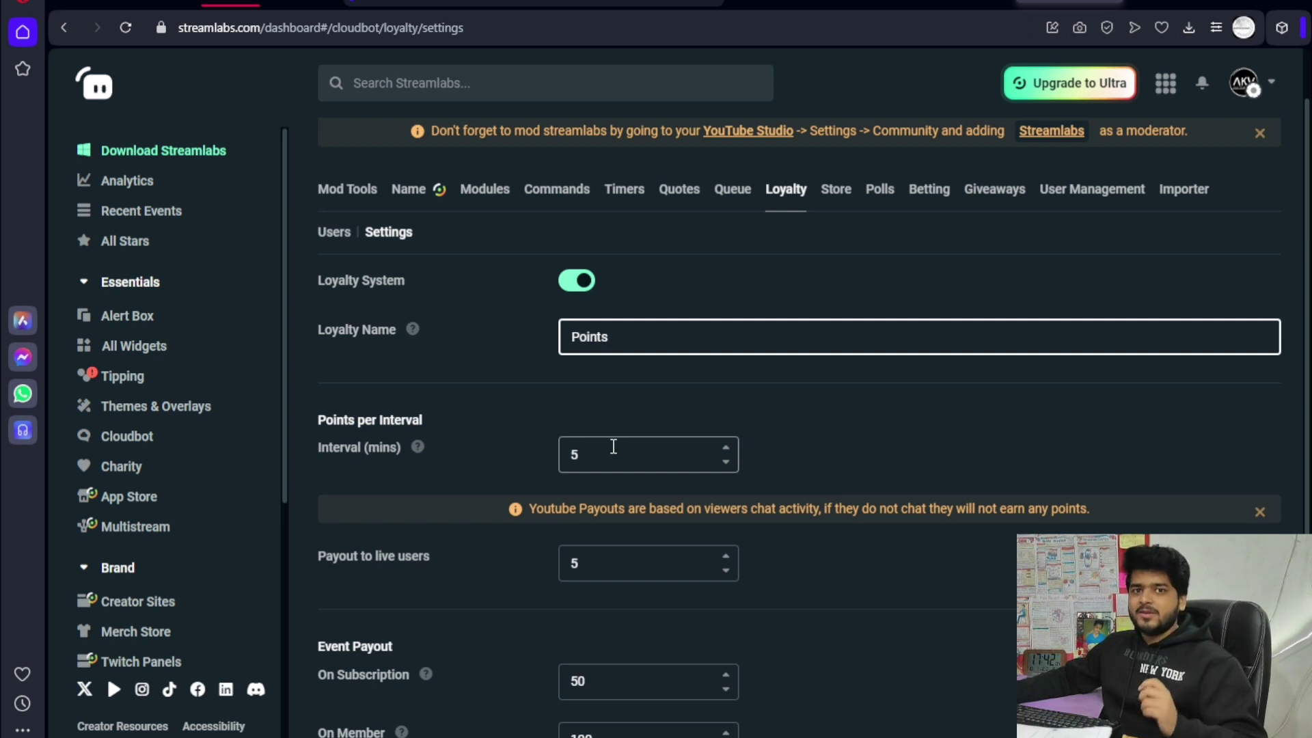
pyautogui.moveTo(341, 447); pyautogui.dragTo(405, 448)
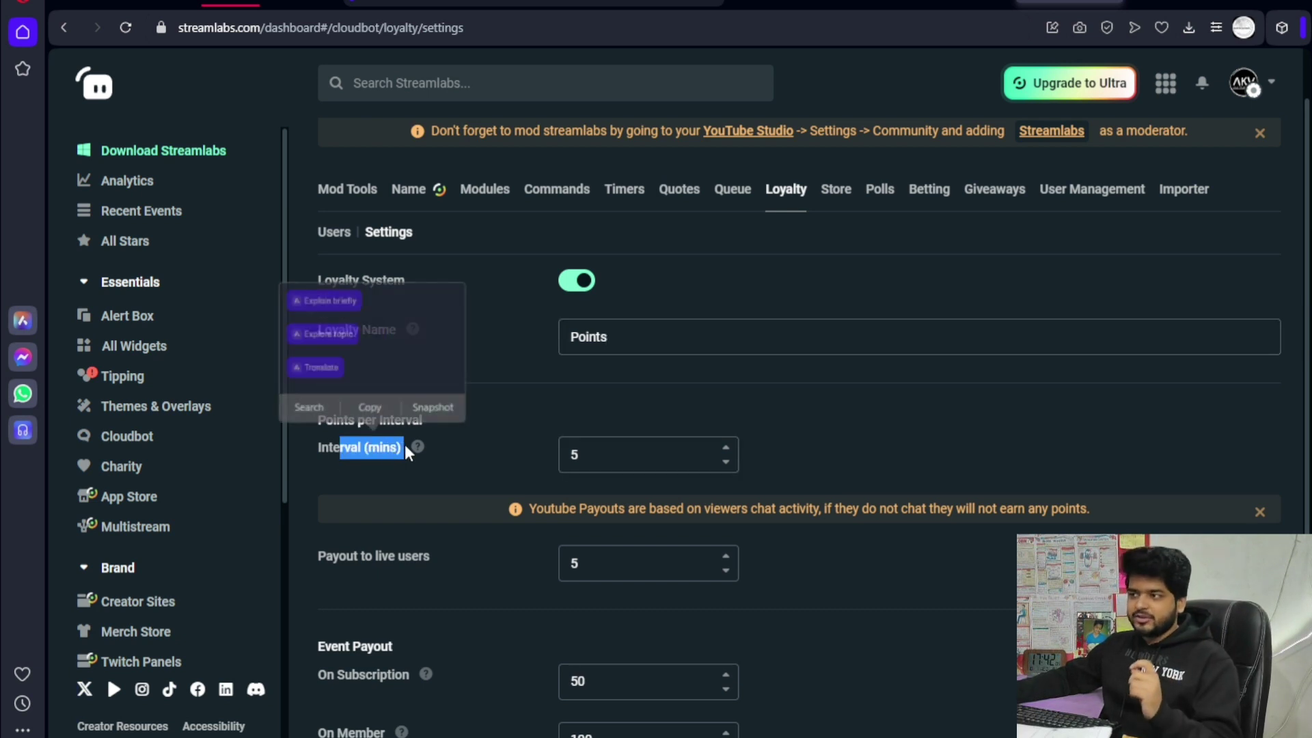
pyautogui.click(407, 446)
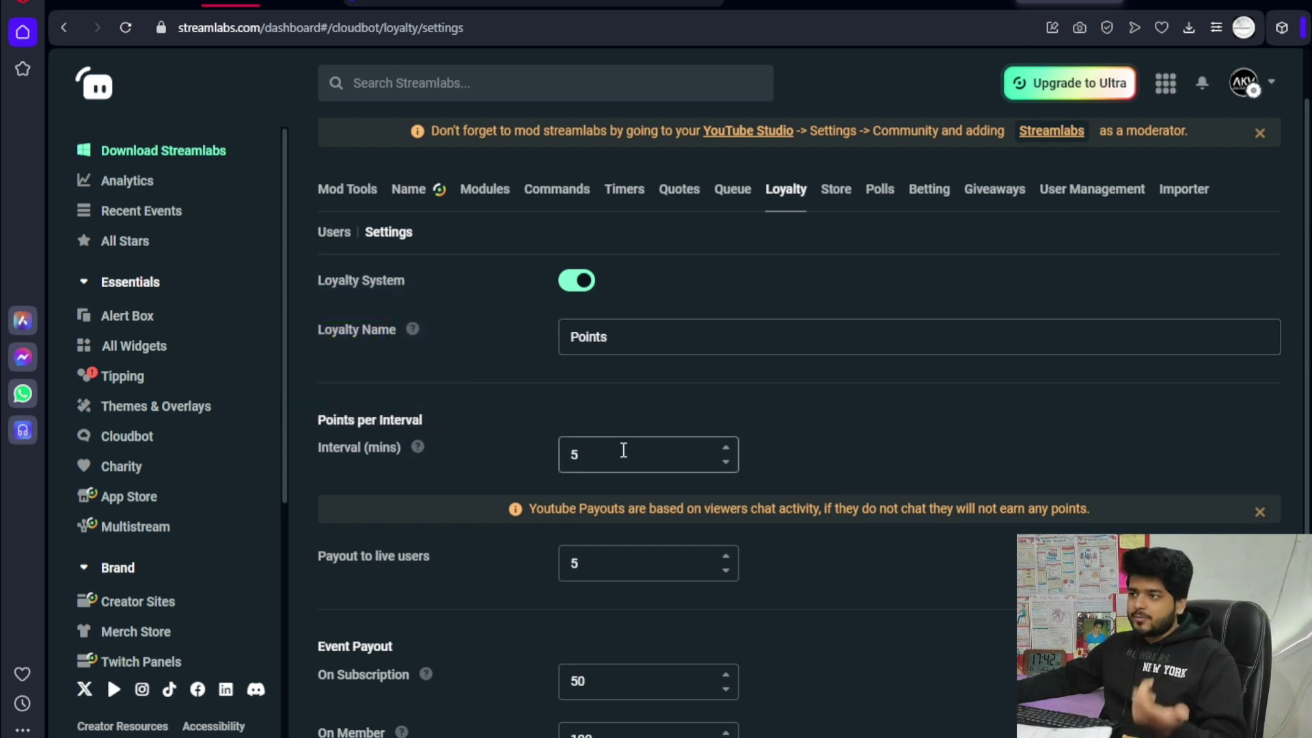
pyautogui.moveTo(418, 448)
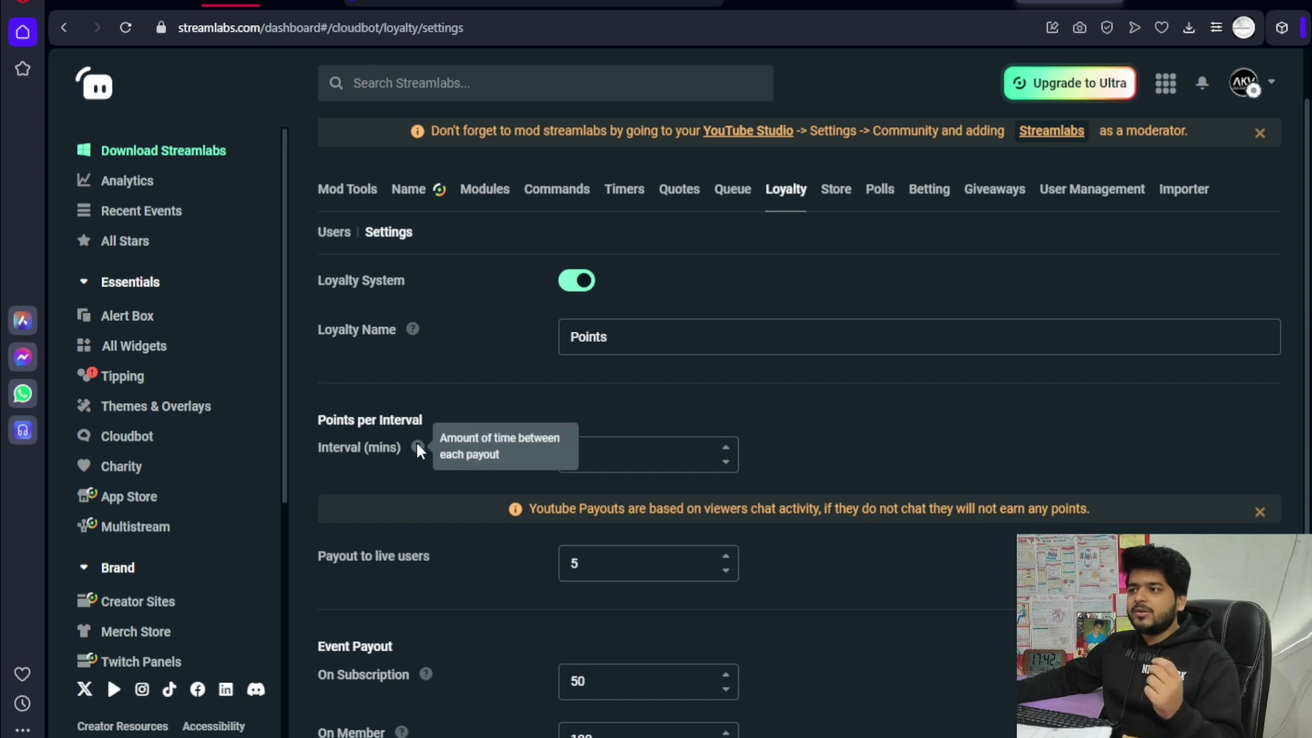
# Step: Try a points interval of 4 minutes and put the interval back to 5 minutes
pyautogui.click(599, 452)
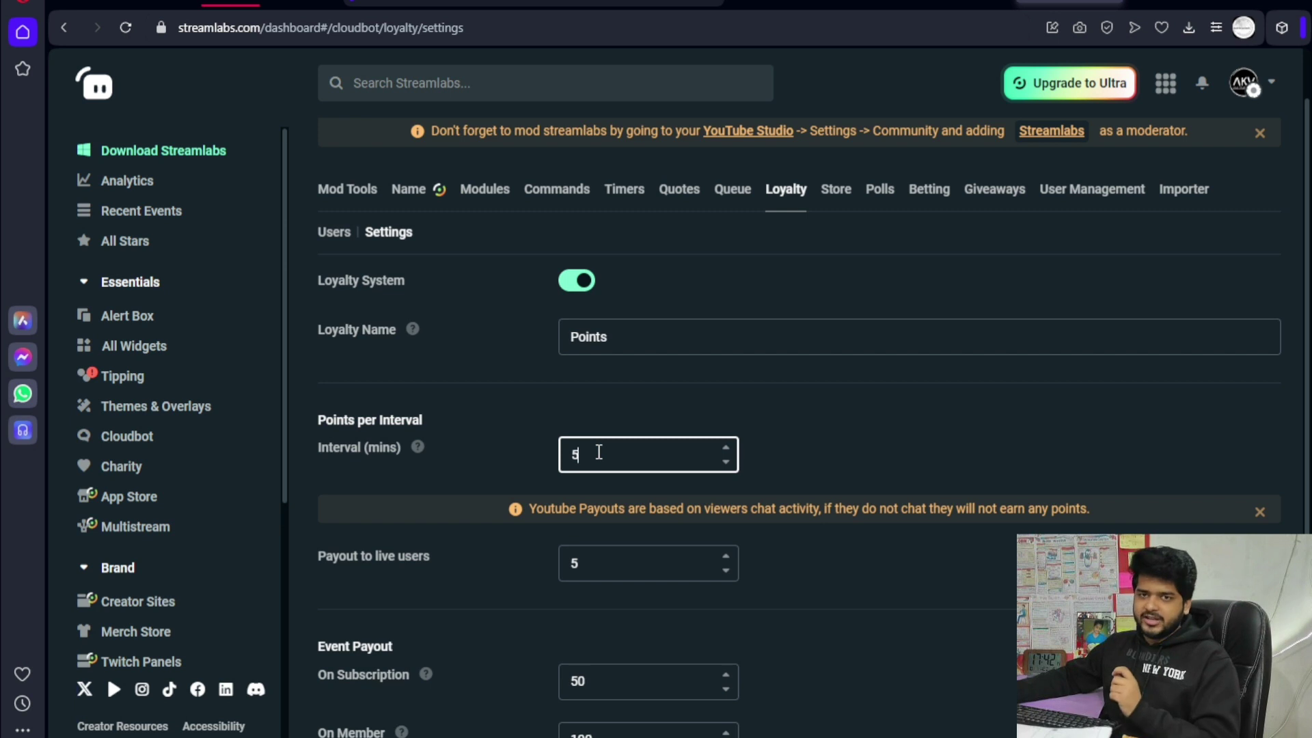
pyautogui.press('BackSpace')
pyautogui.write('4')
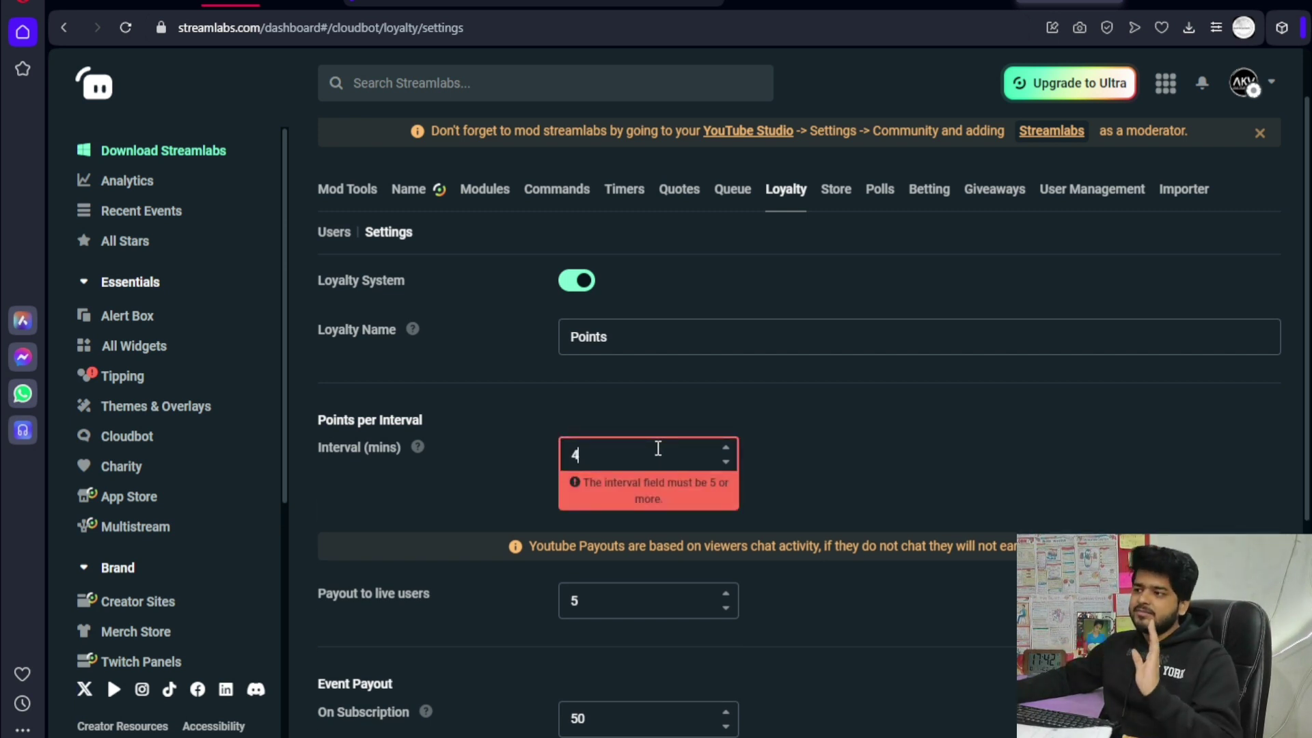
pyautogui.press('BackSpace')
pyautogui.write('5')
pyautogui.click(823, 445)
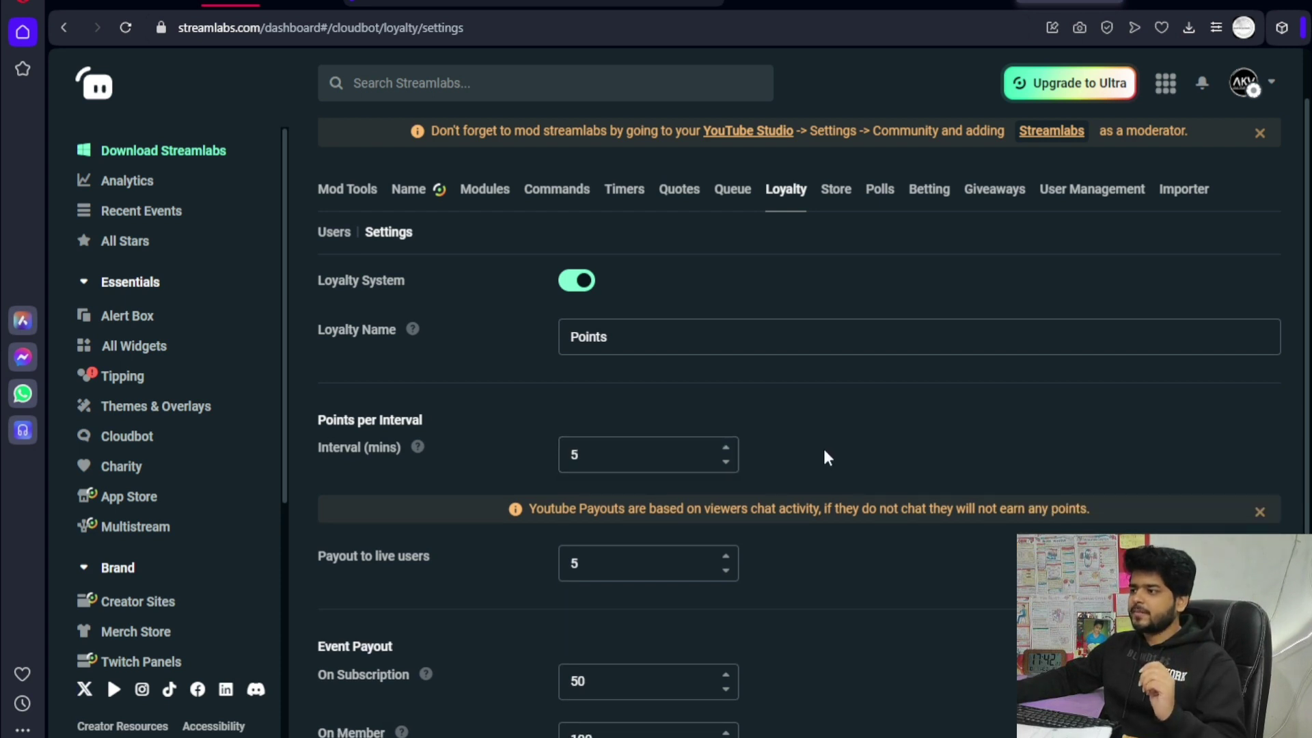
# Step: Dismiss the notice about YouTube payouts in the Loyalty settings and set the On Member event payout to 99
pyautogui.scroll(-2, 824, 452)
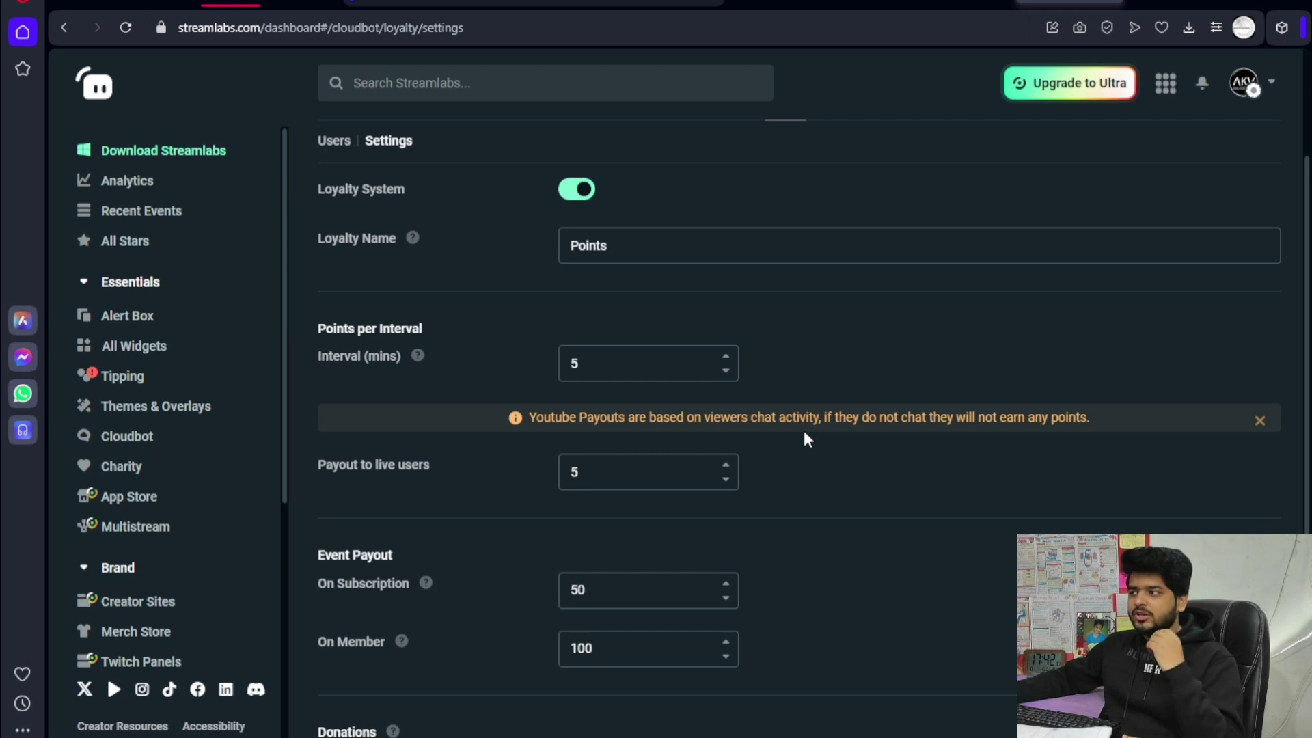
pyautogui.click(1261, 421)
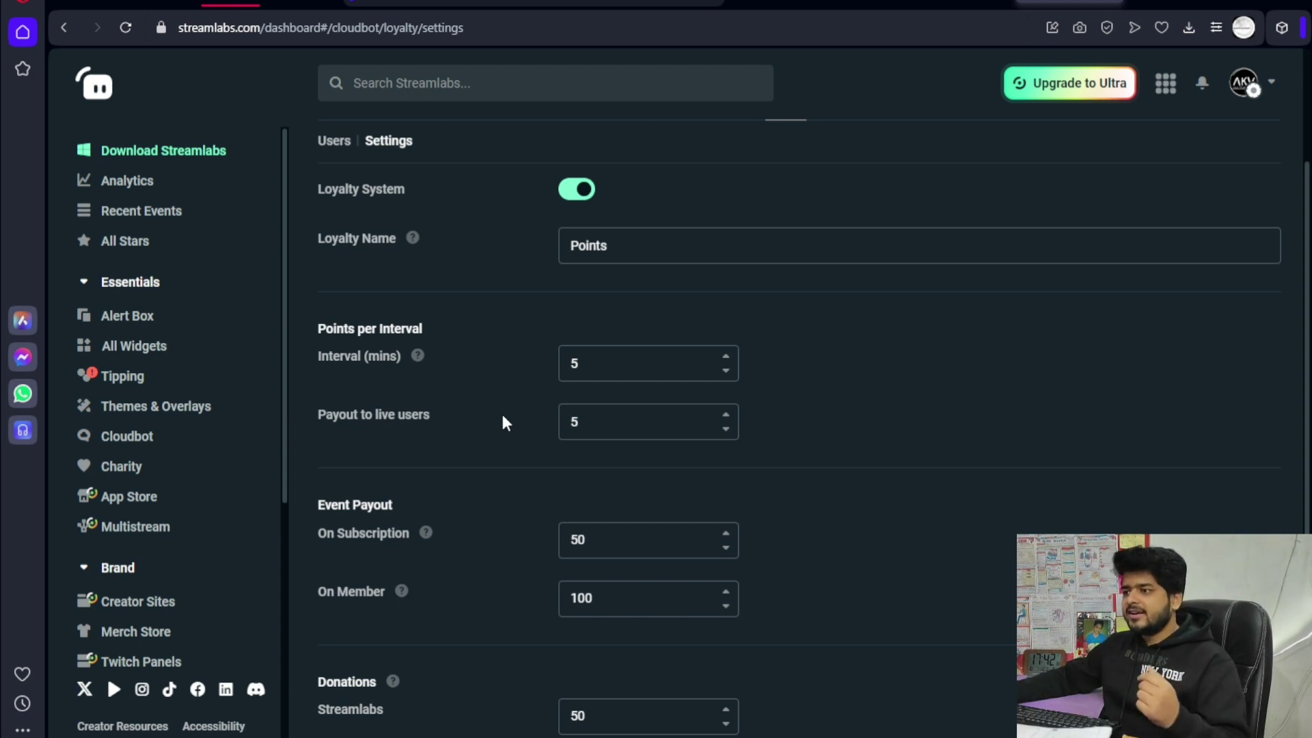
pyautogui.scroll(-1, 502, 412)
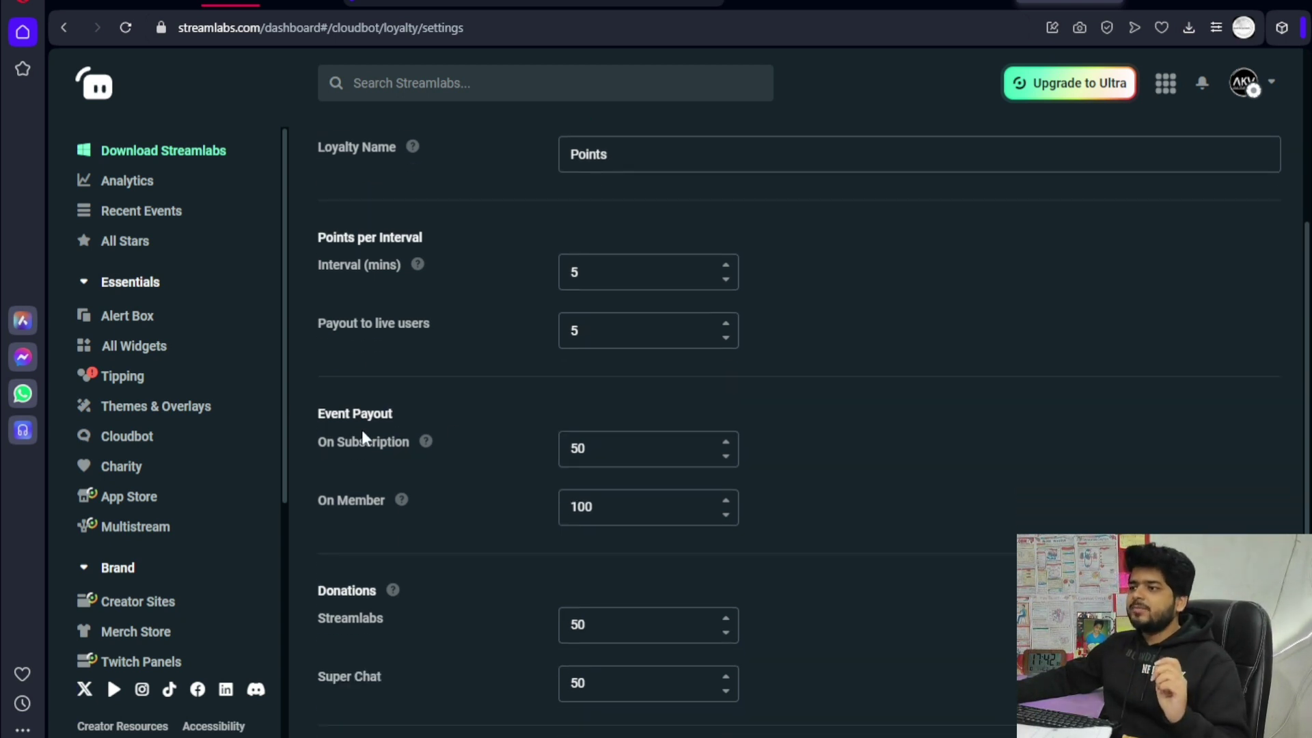
pyautogui.click(581, 449)
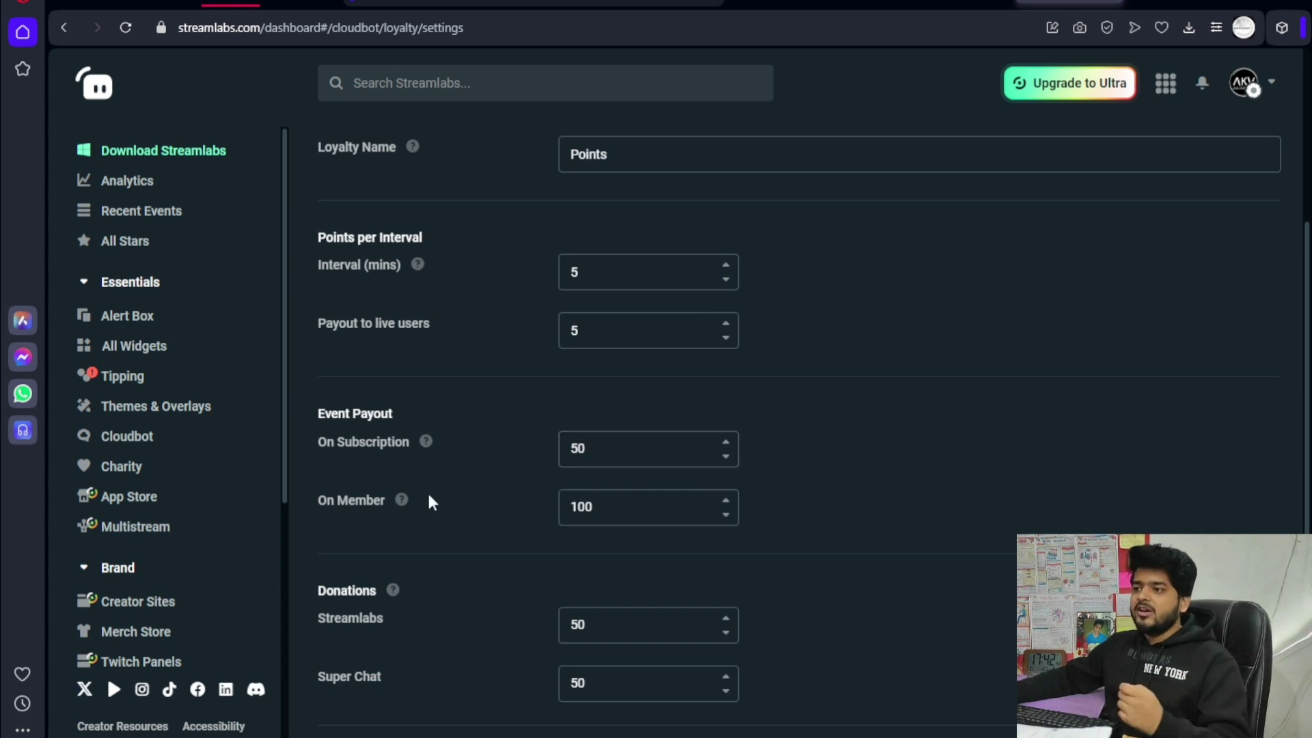
pyautogui.click(628, 501)
pyautogui.press('Down')
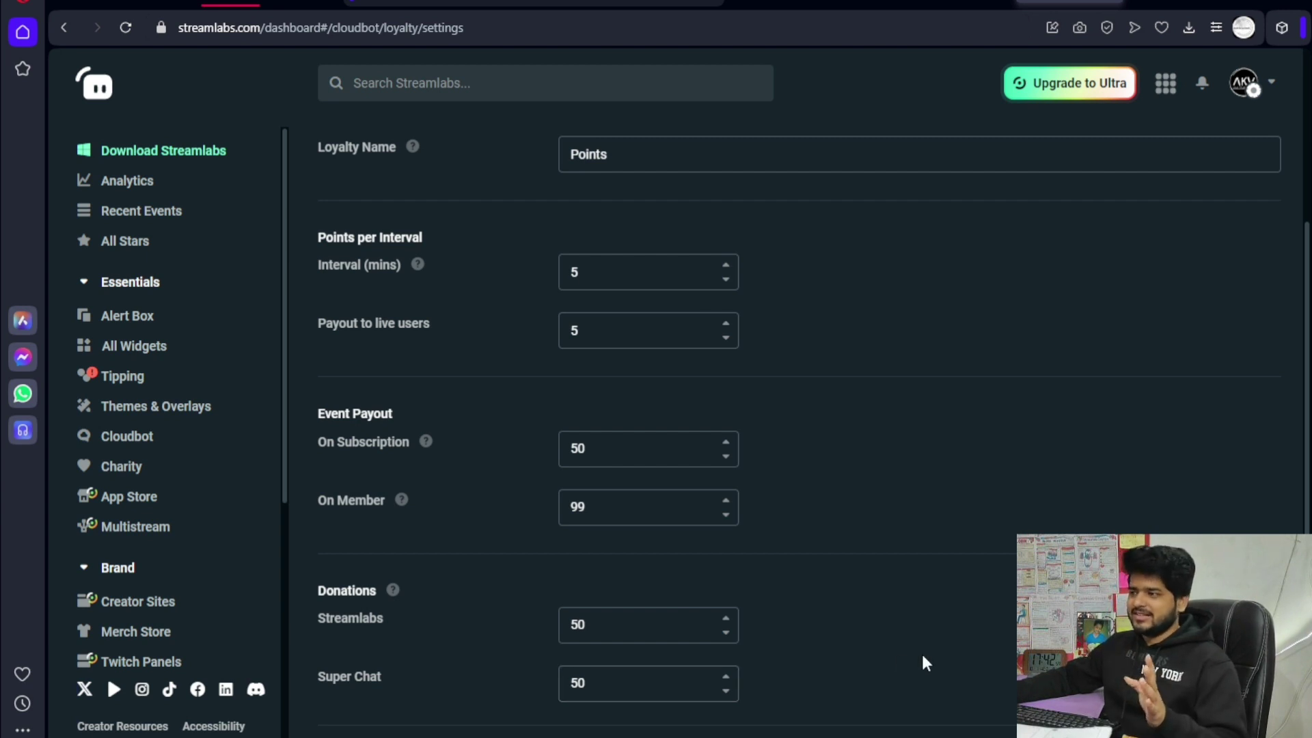
pyautogui.scroll(-2, 924, 661)
pyautogui.scroll(5, 808, 618)
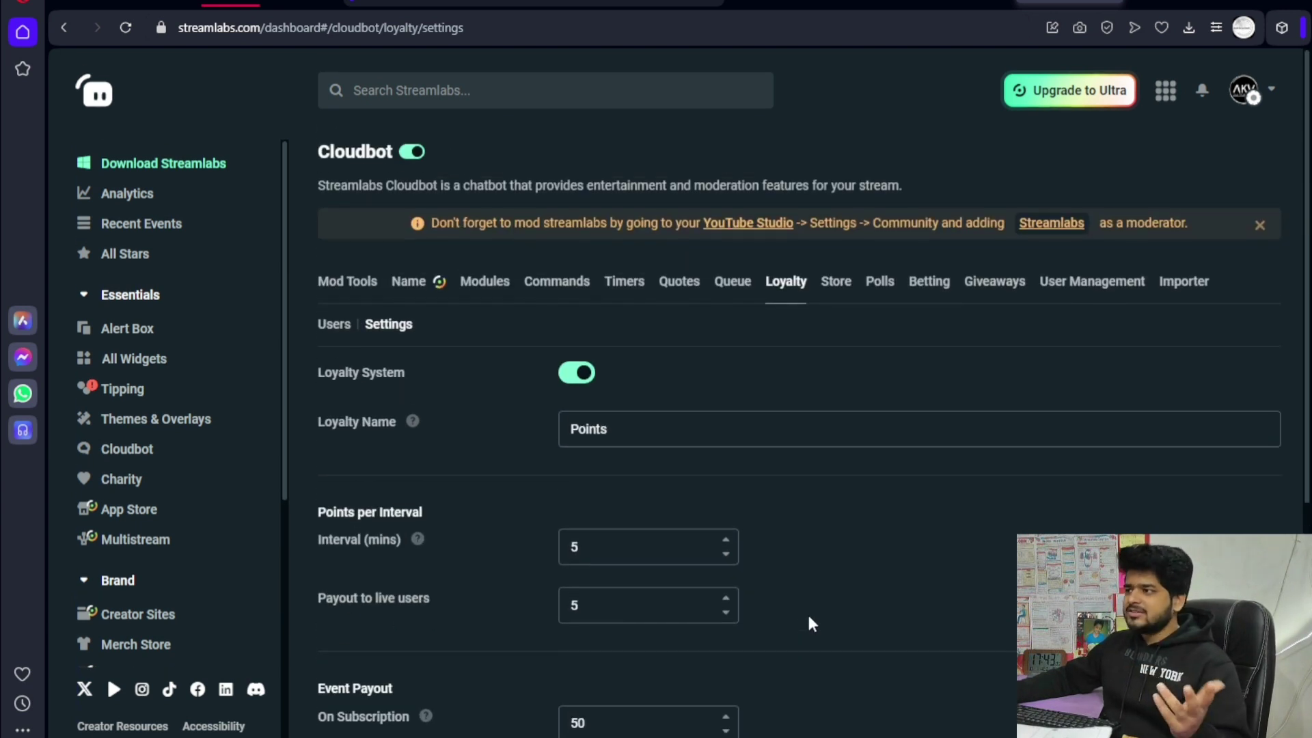
# Step: Look through the Polls and Betting pages, and examine the entrants and winner area of the 1k giveaway
pyautogui.click(878, 282)
pyautogui.click(930, 282)
pyautogui.click(980, 283)
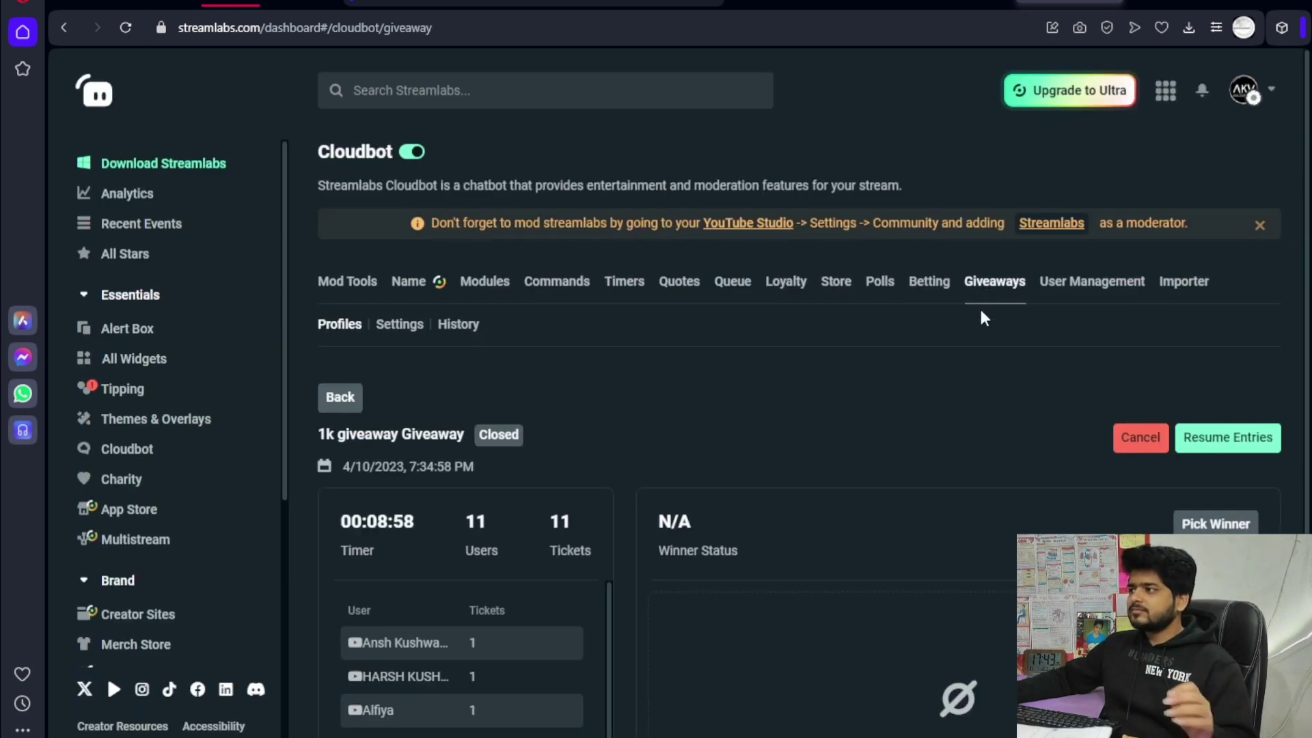
pyautogui.scroll(-3, 896, 404)
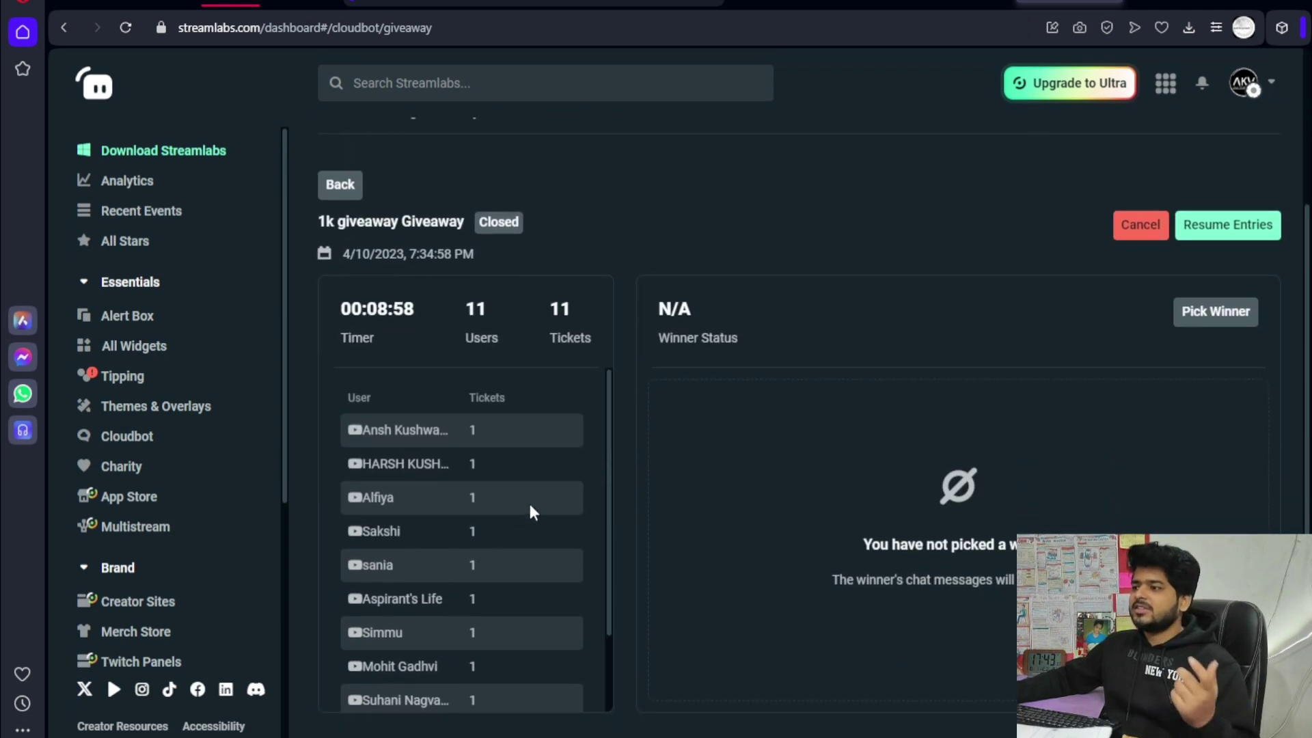
pyautogui.scroll(3, 533, 512)
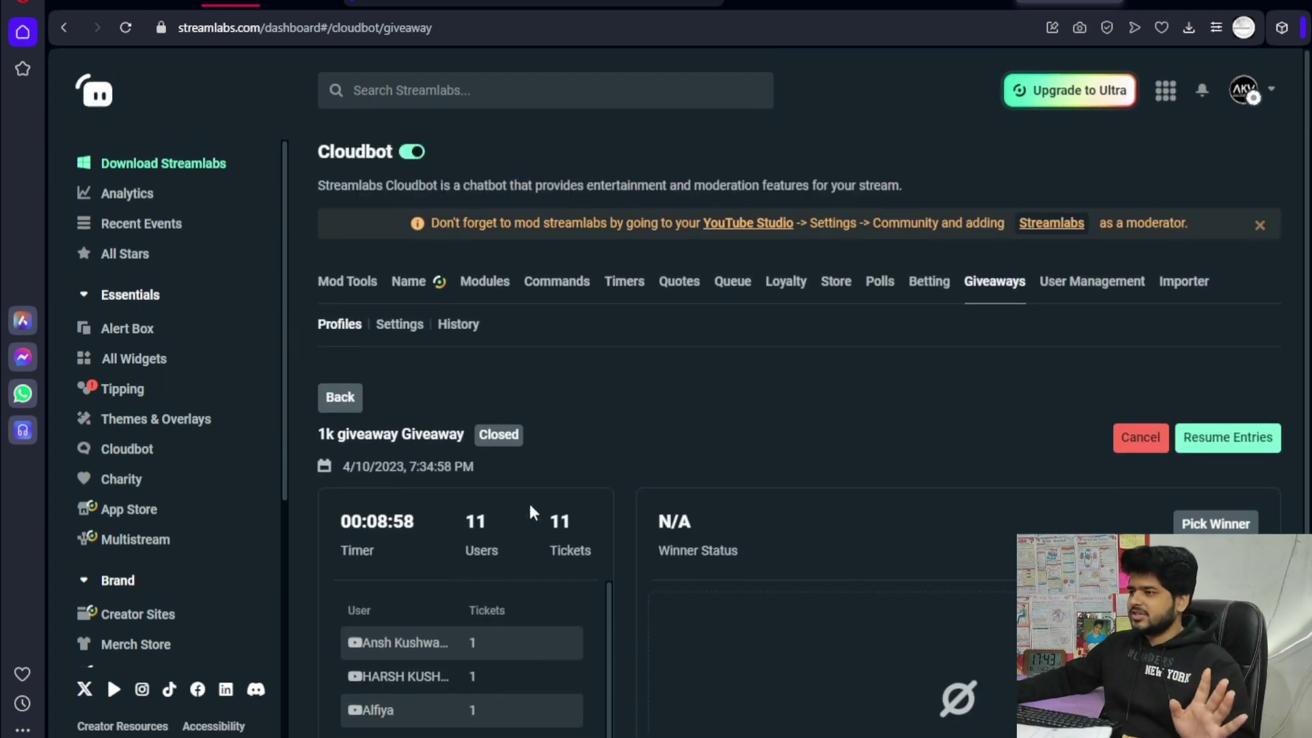
# Step: Review the active plastid bet on the Betting page and look through the saved betting profiles
pyautogui.click(924, 283)
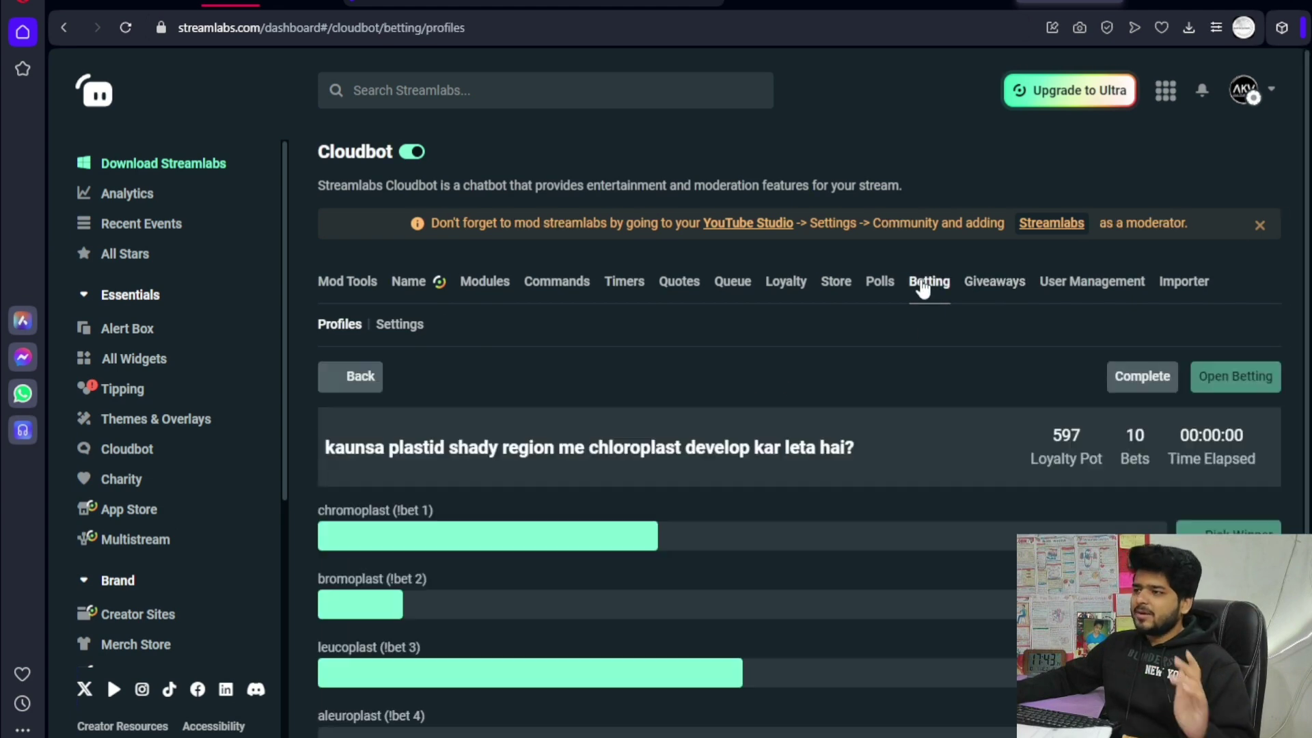
pyautogui.scroll(-3, 679, 474)
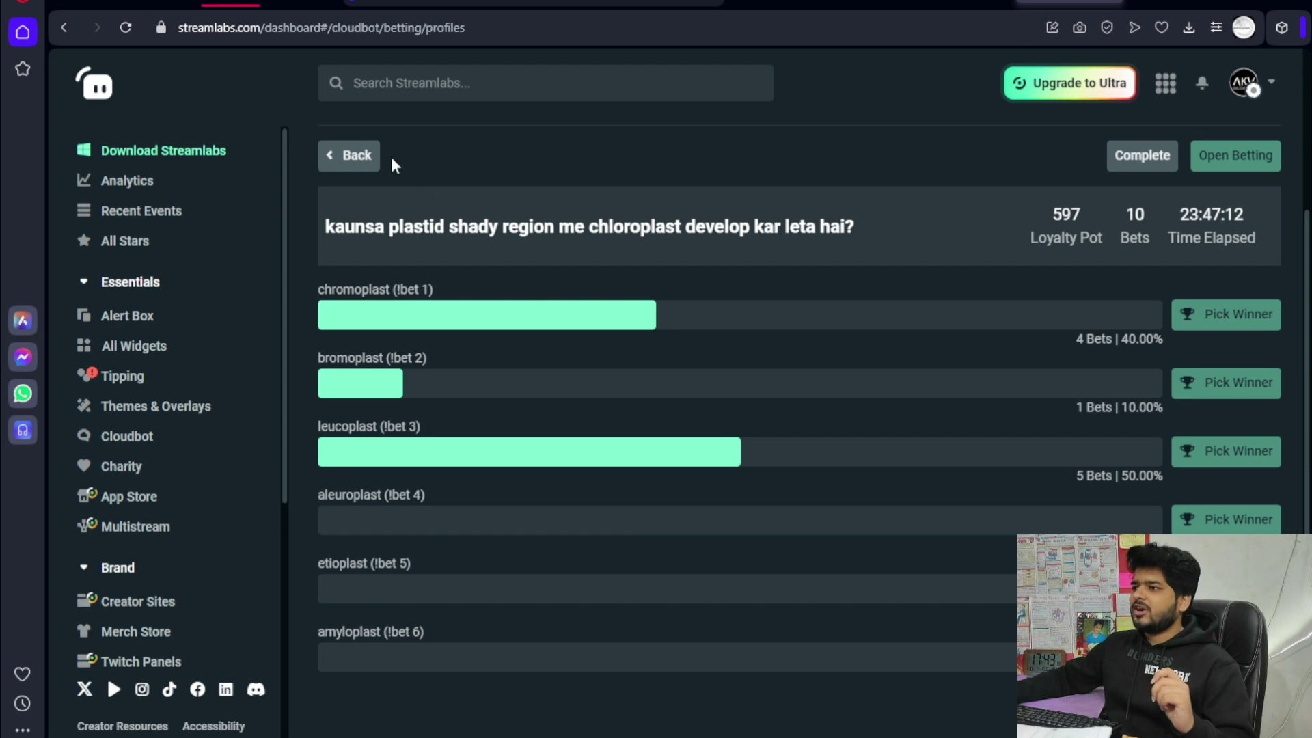
pyautogui.click(361, 164)
pyautogui.scroll(-4, 859, 375)
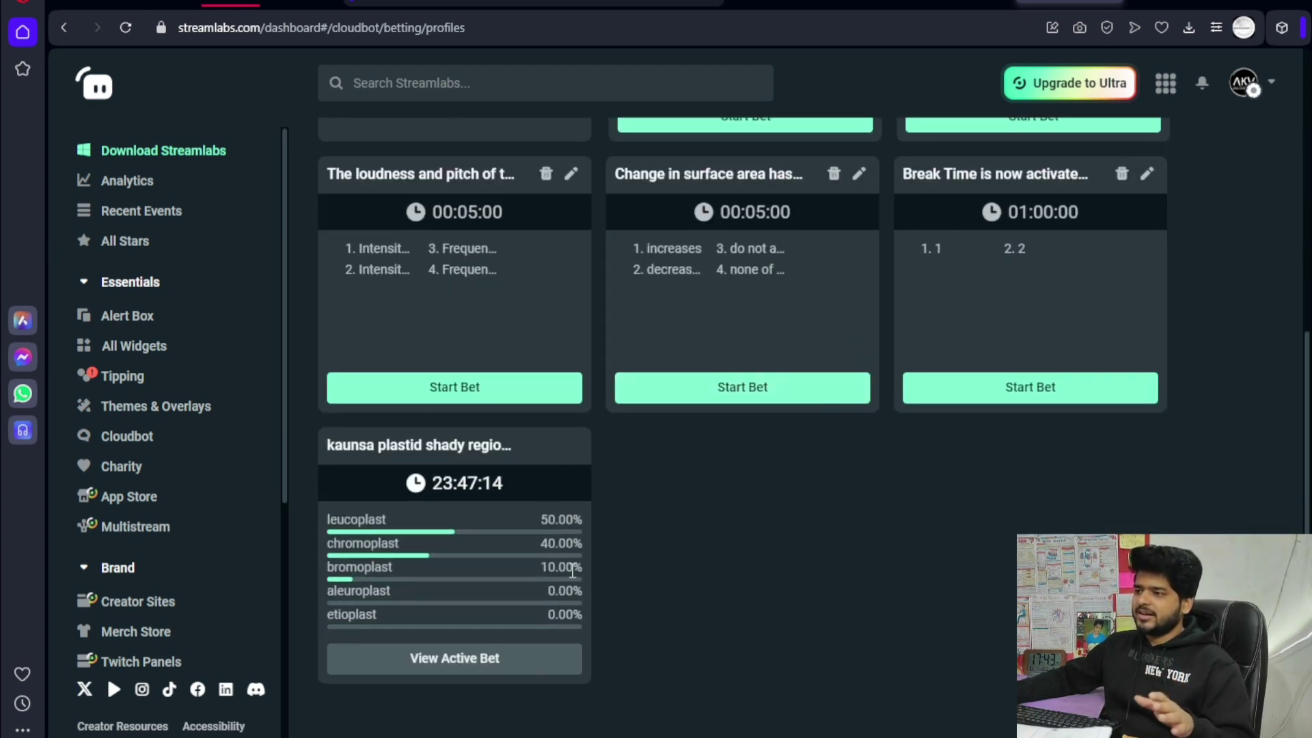
pyautogui.scroll(6, 712, 512)
pyautogui.scroll(-6, 1004, 533)
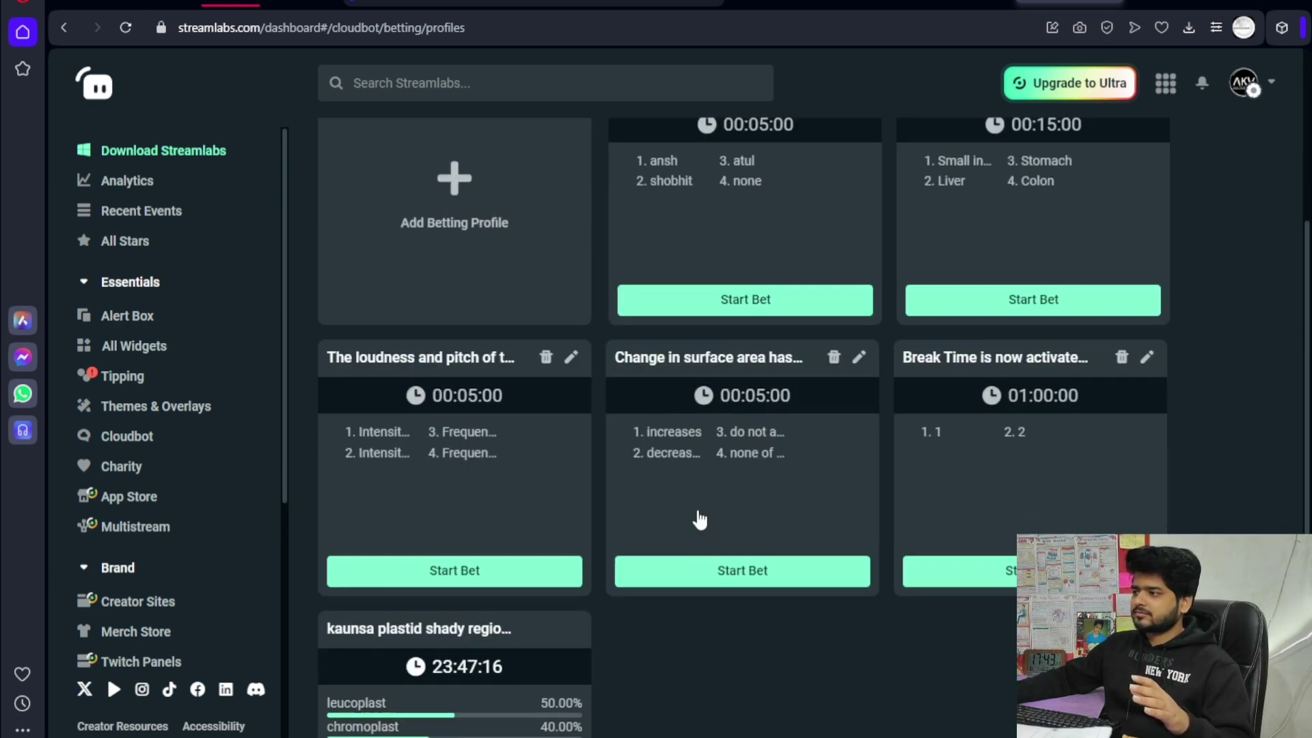
pyautogui.scroll(5, 703, 454)
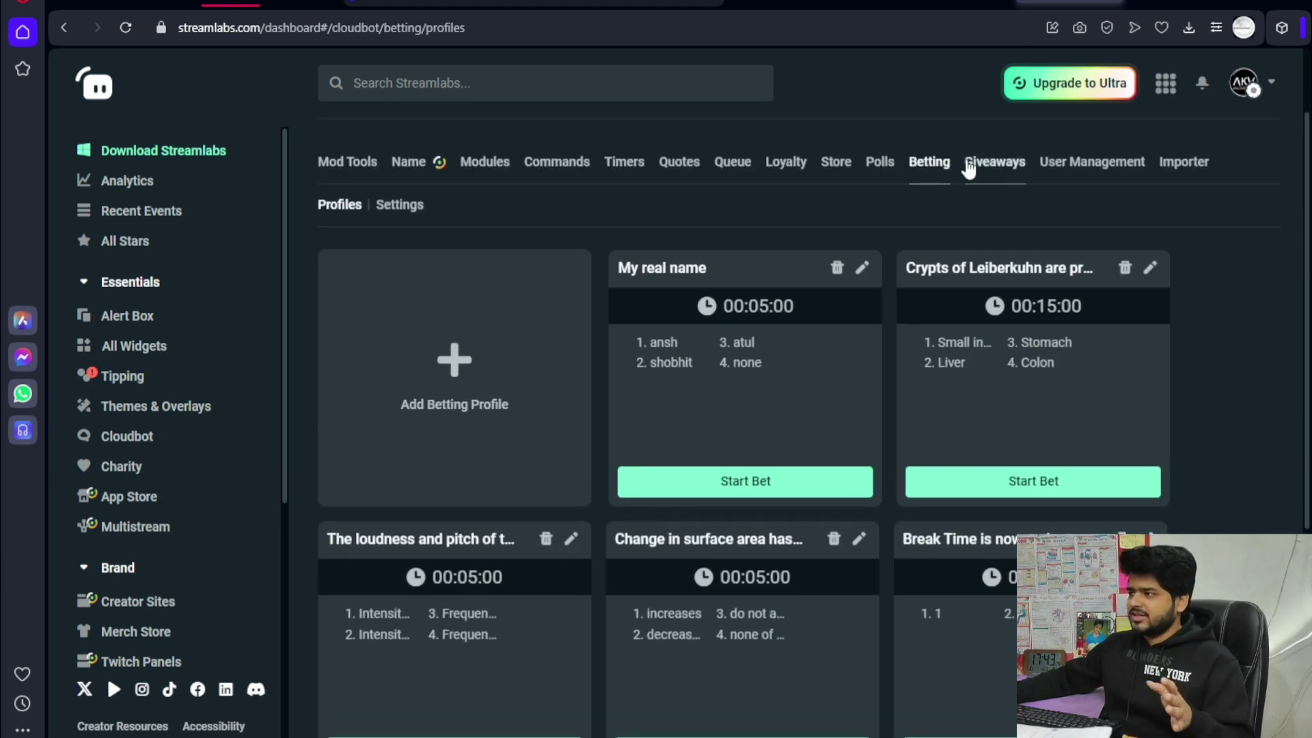
# Step: Dismiss the moderator reminder on the Giveaways page and open the custom commands list
pyautogui.click(1005, 162)
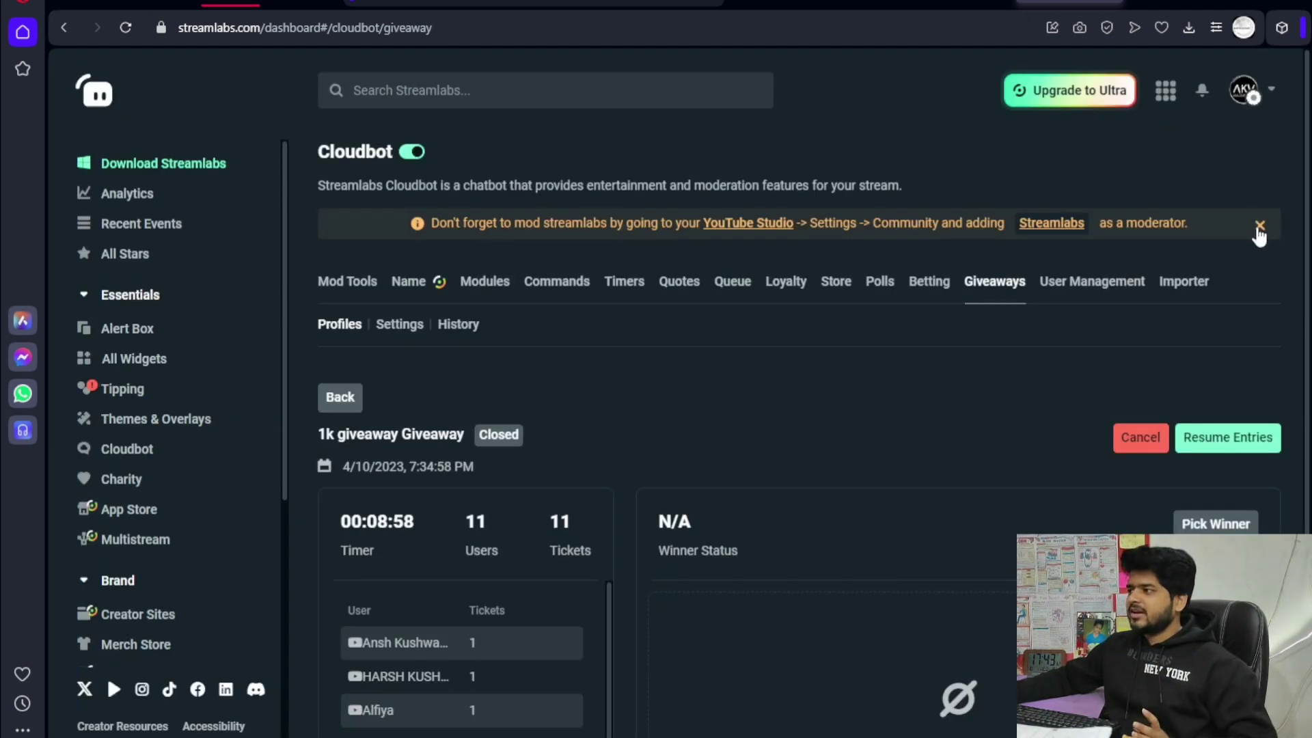
pyautogui.click(1261, 226)
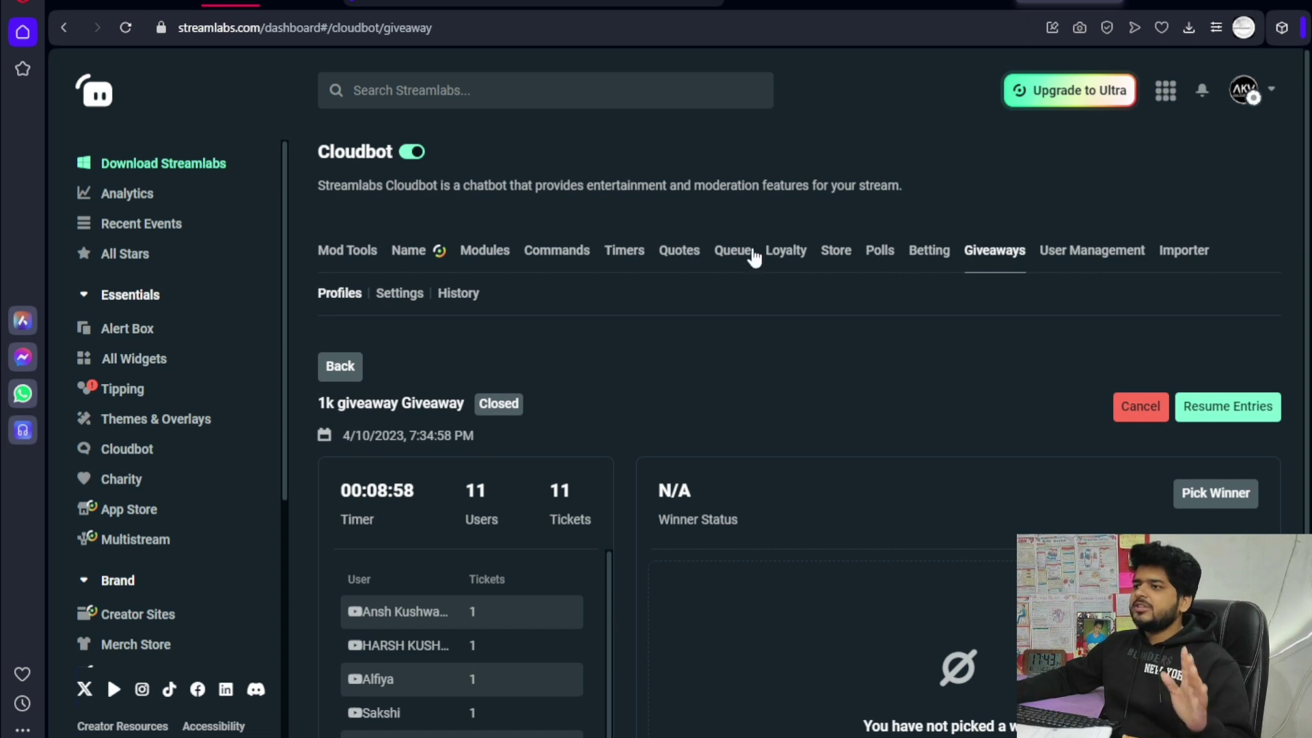
pyautogui.click(554, 251)
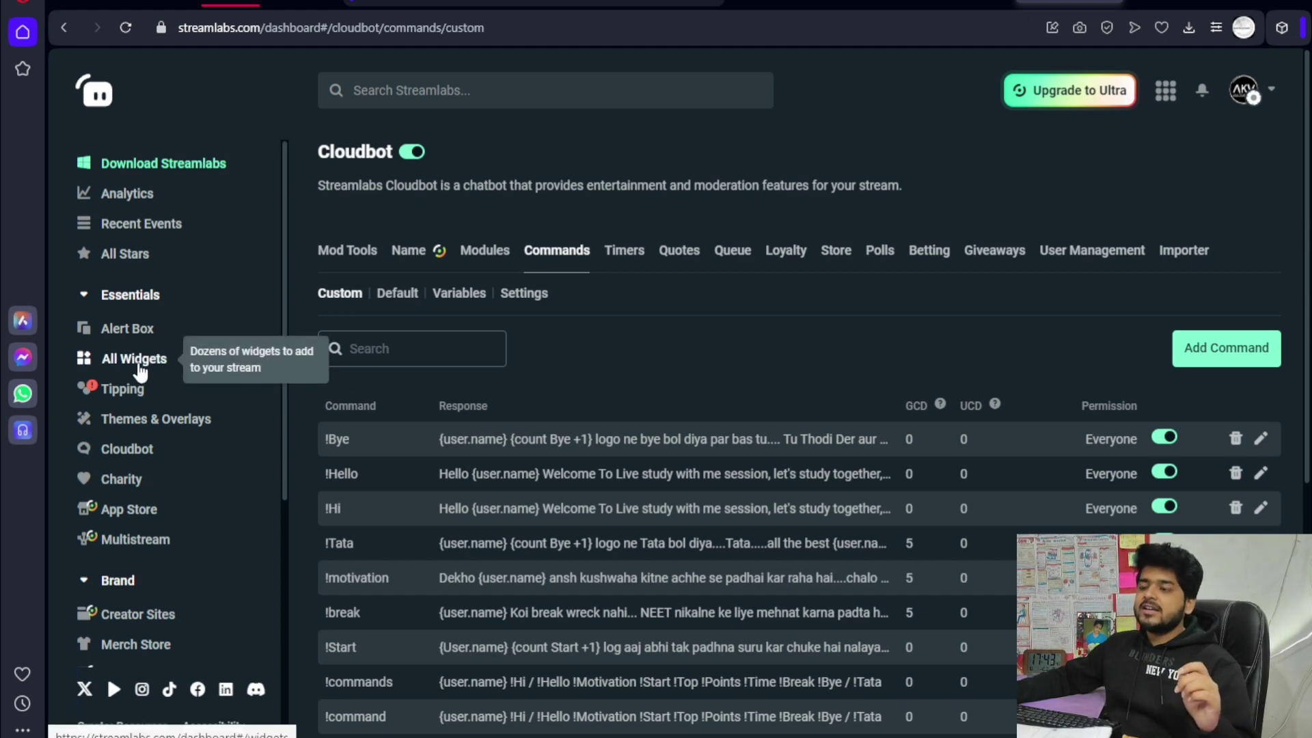
# Step: Open the Widget Gallery and look through the featured, favorite and all-widgets sections
pyautogui.click(139, 372)
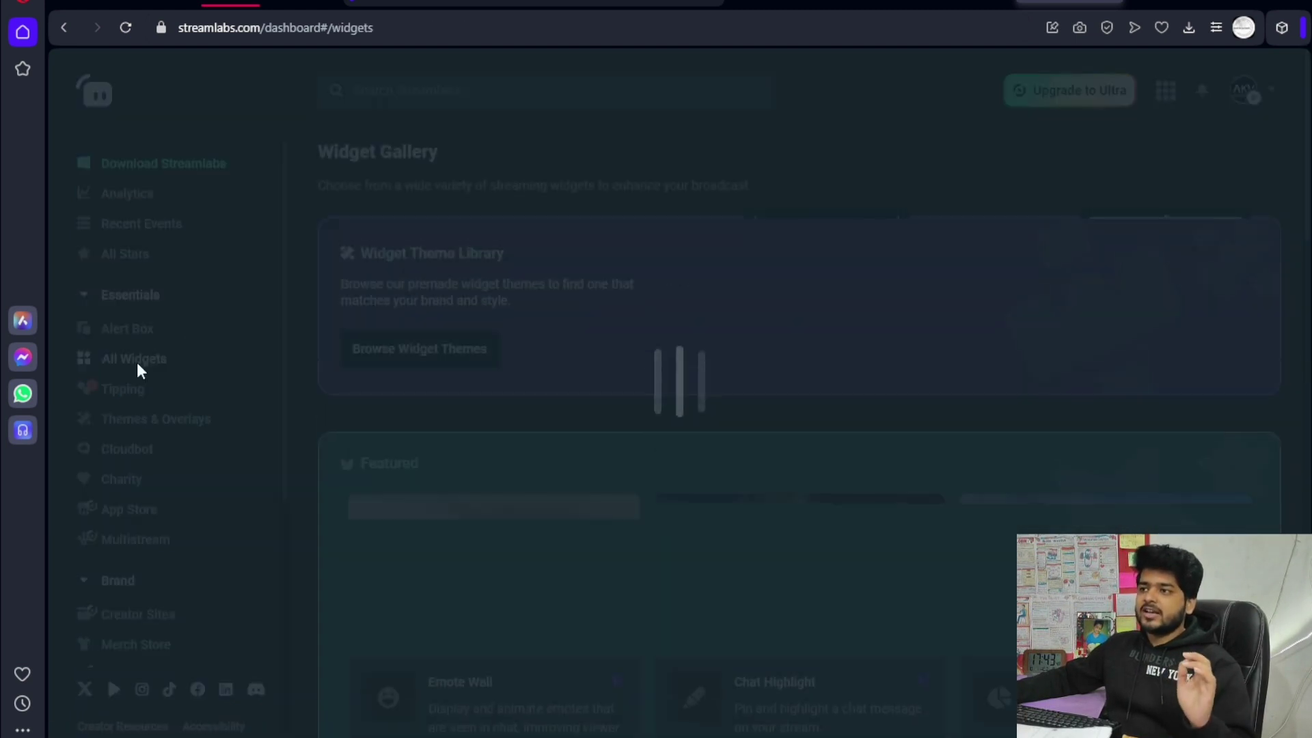
pyautogui.scroll(-4, 650, 404)
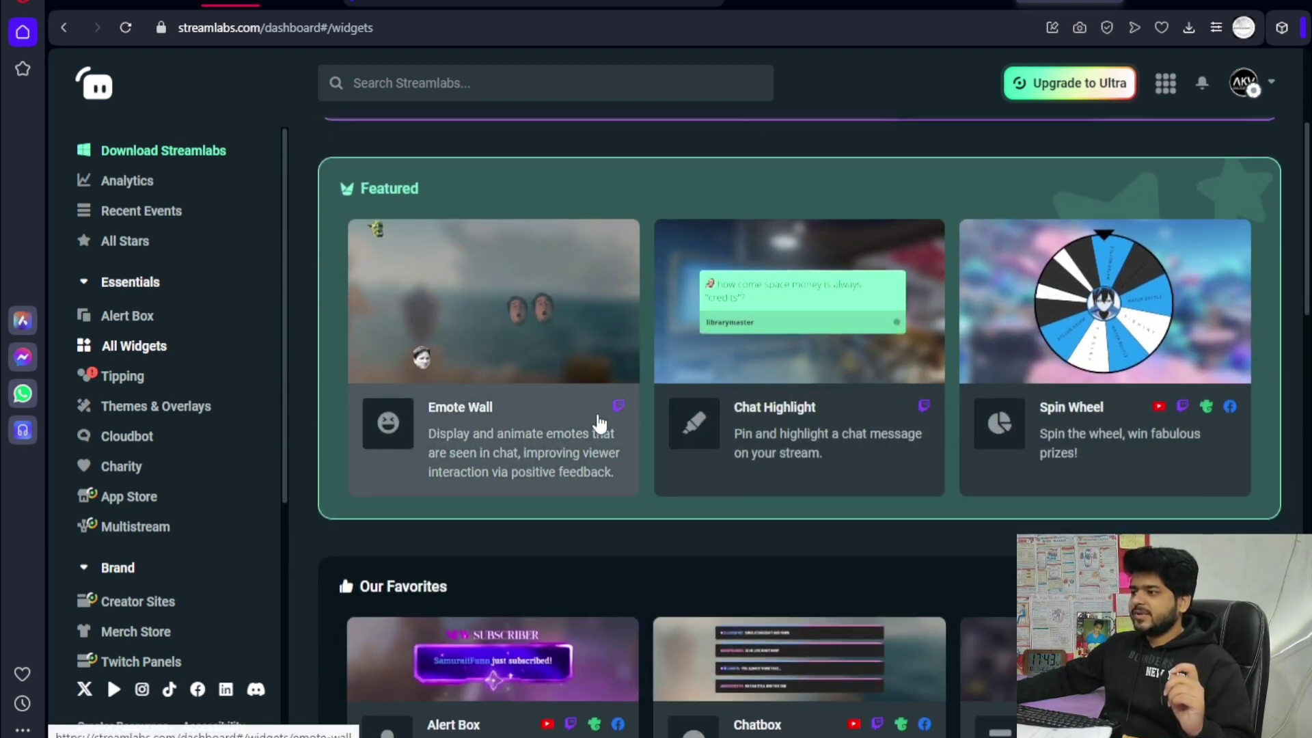
pyautogui.scroll(-5, 595, 425)
pyautogui.scroll(-4, 624, 483)
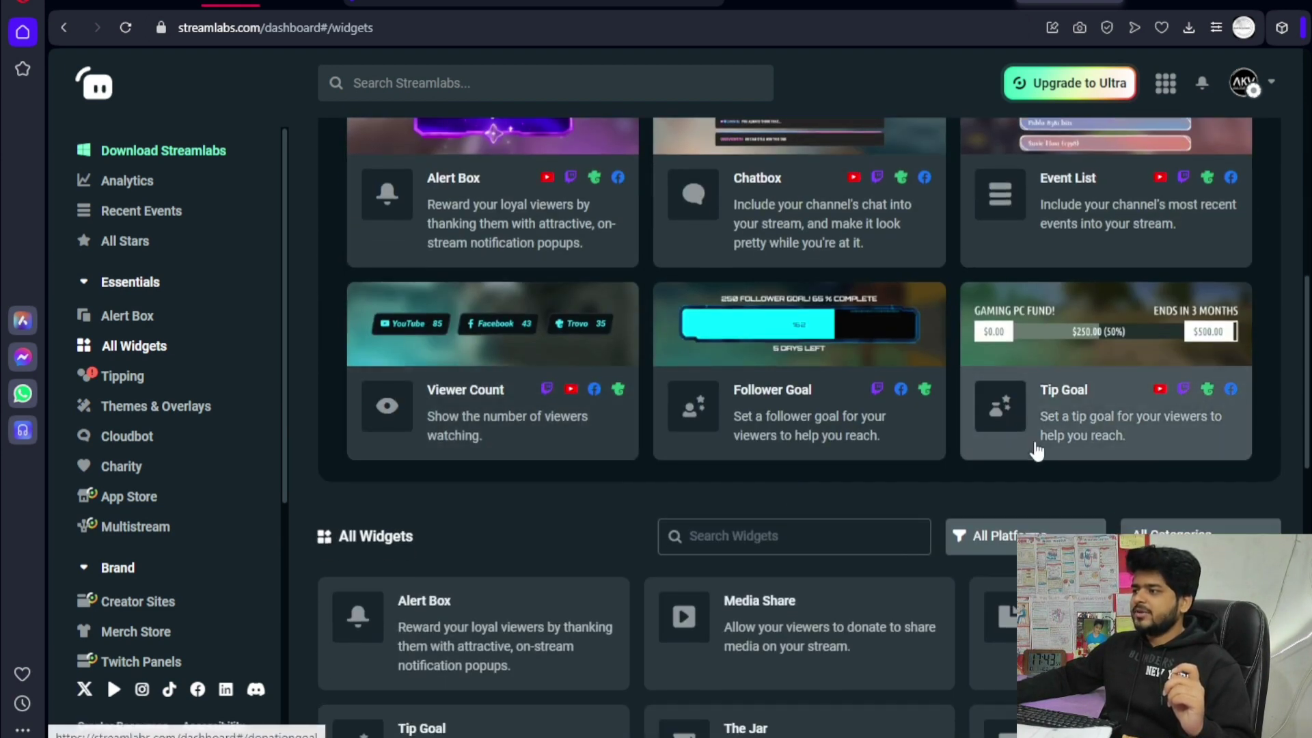
pyautogui.scroll(4, 772, 493)
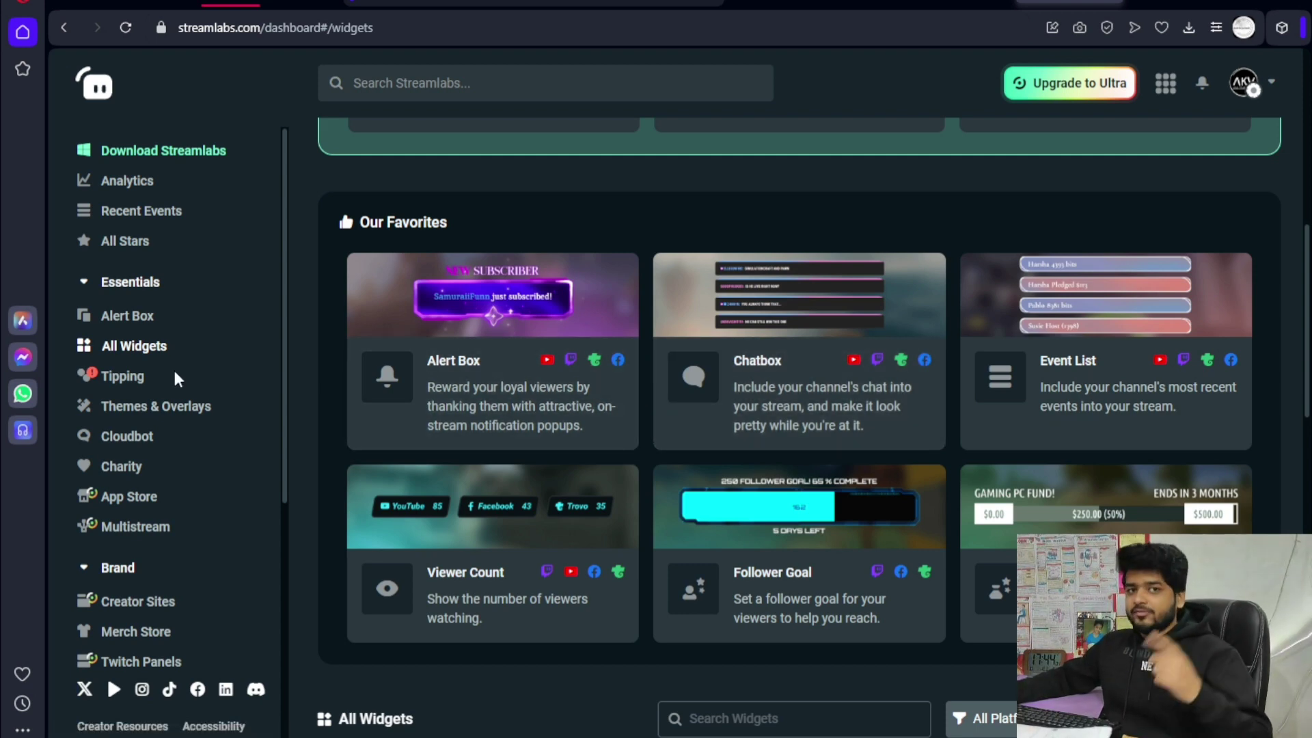
pyautogui.scroll(5, 231, 355)
pyautogui.scroll(4, 231, 356)
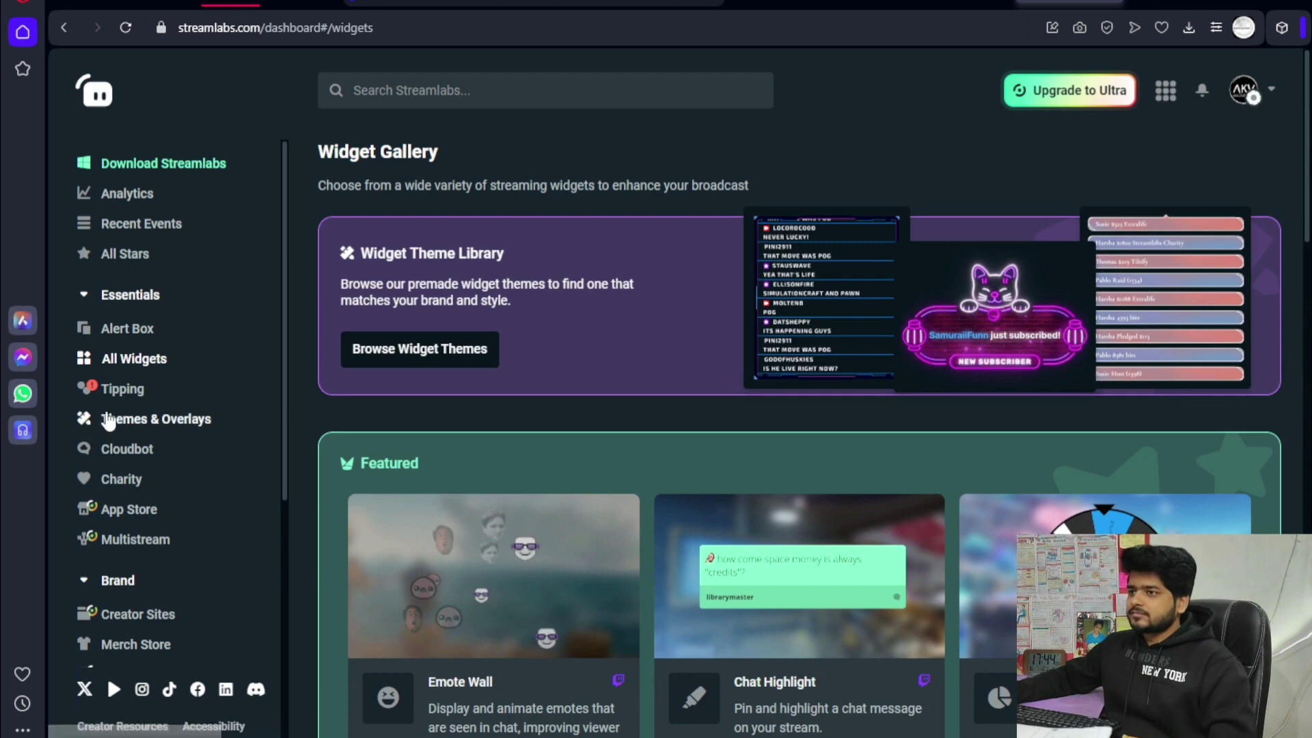
# Step: Return to Cloudbot, open the Streamlabs YouTube channel linked in the moderator reminder and select the channel's URL
pyautogui.click(130, 464)
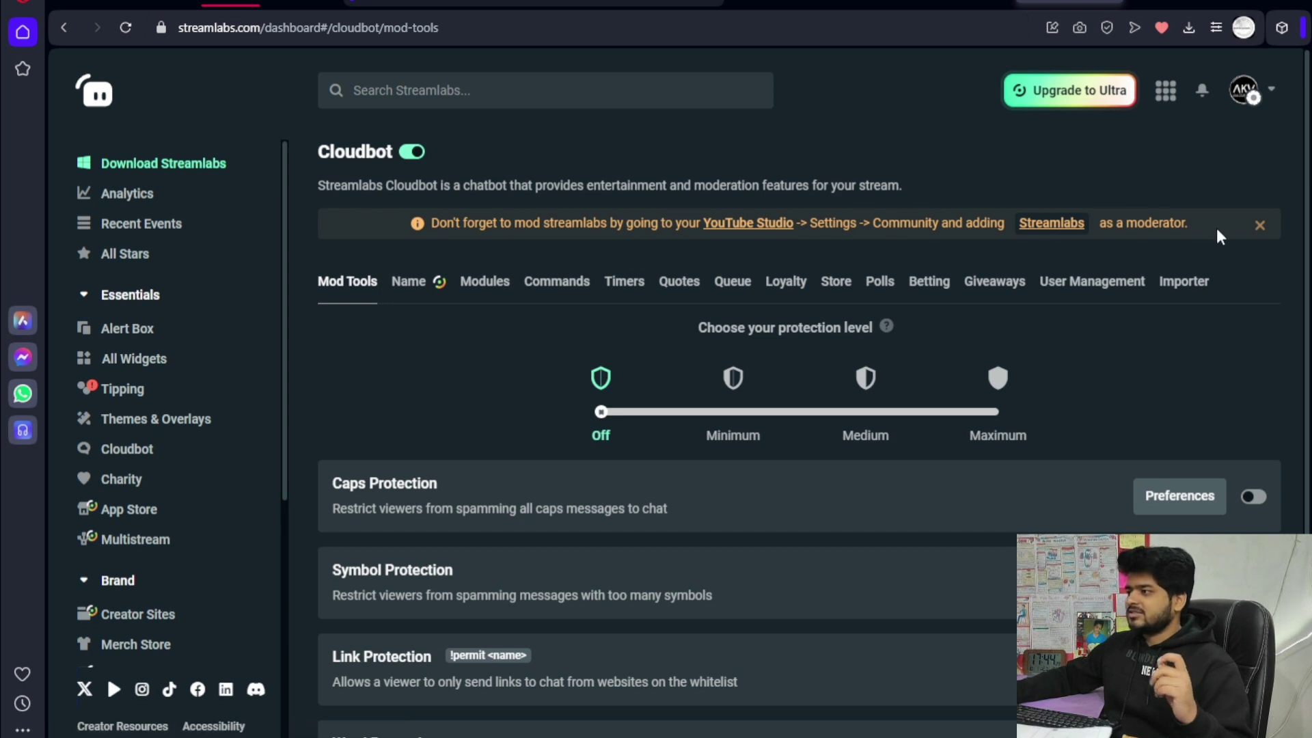
pyautogui.click(1057, 230)
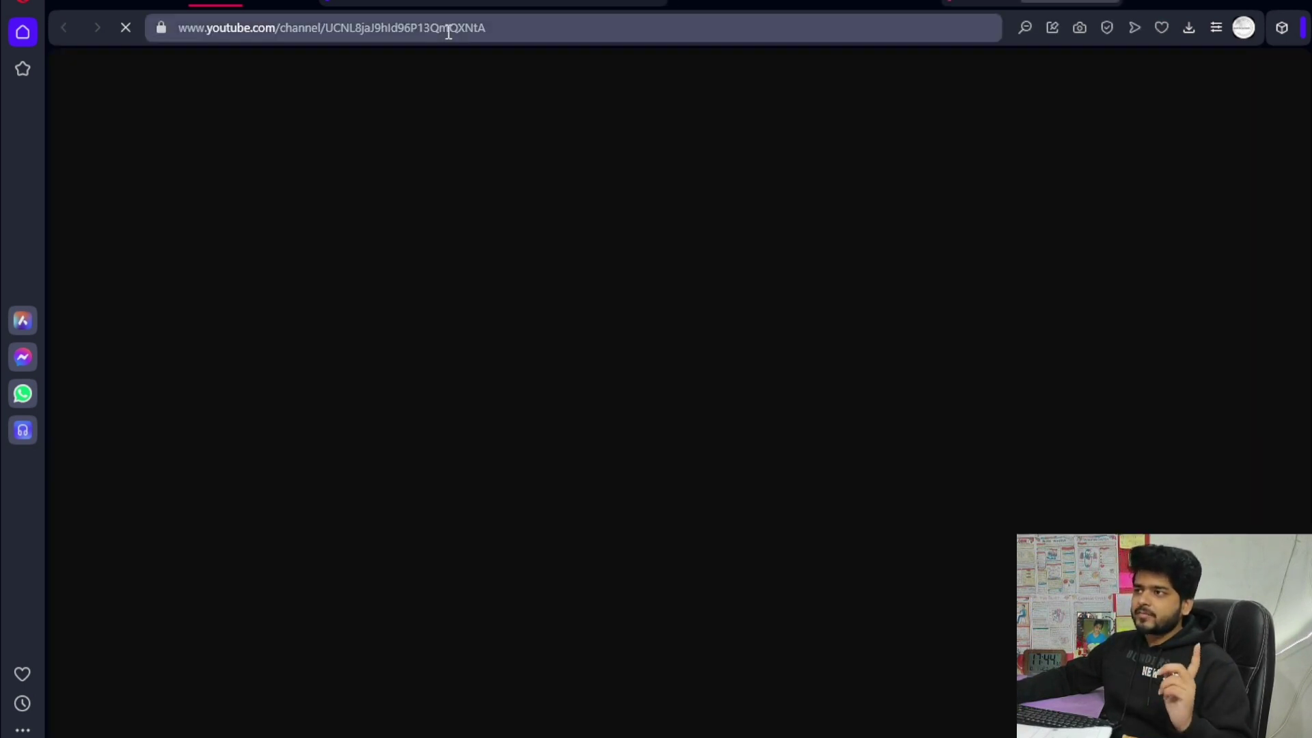
pyautogui.click(448, 28)
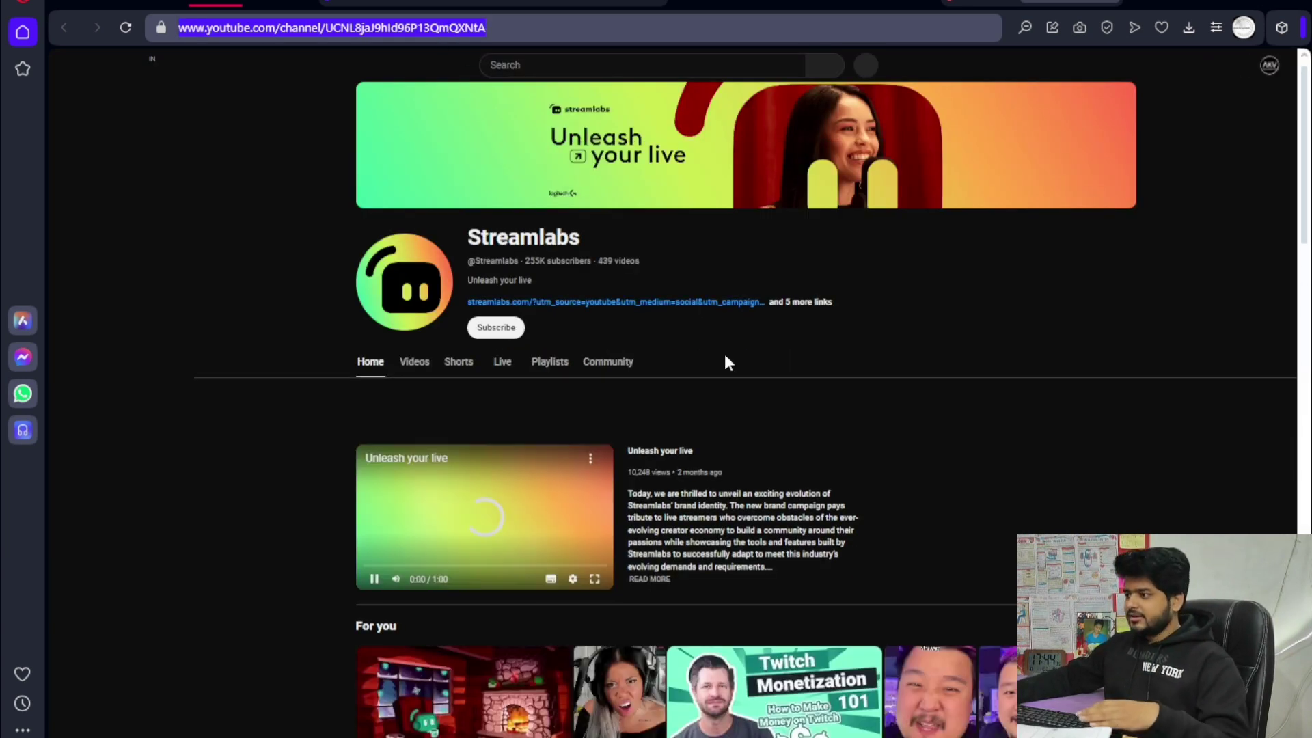
pyautogui.hotkey('alt', 'Tab')
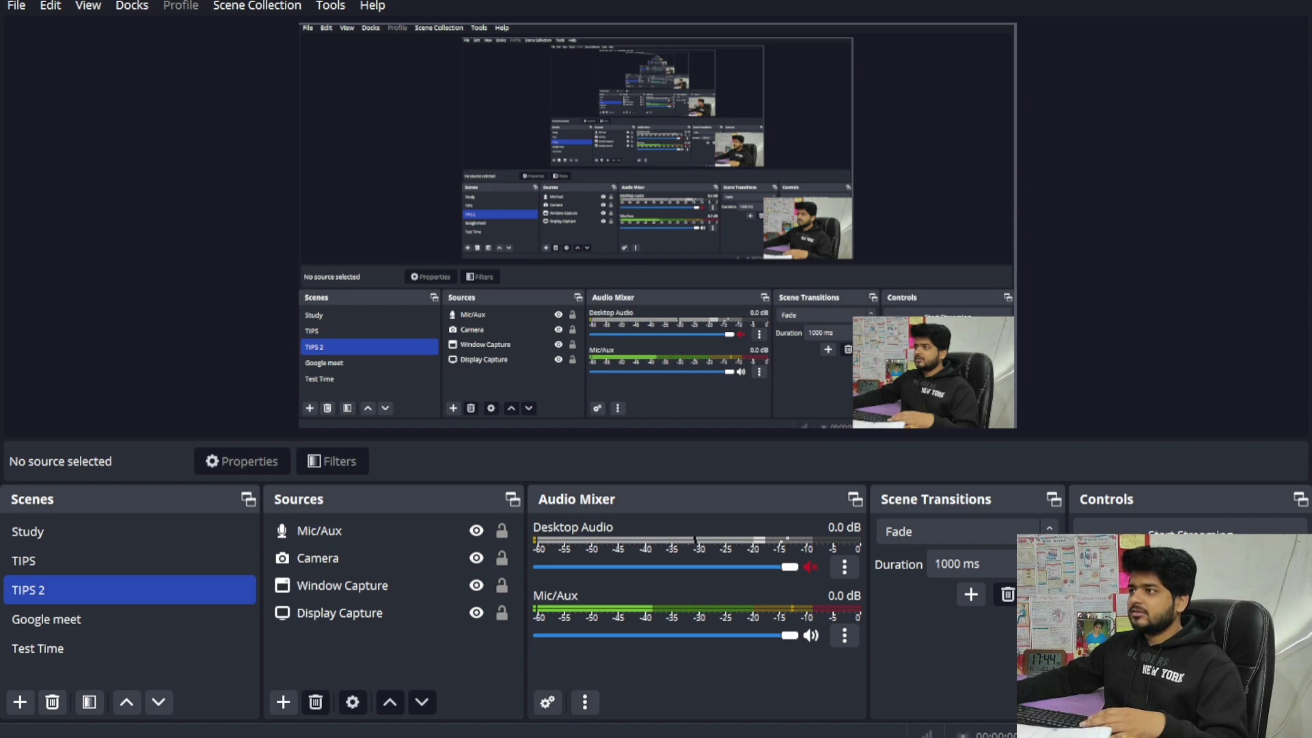
pyautogui.hotkey('alt', 'Tab')
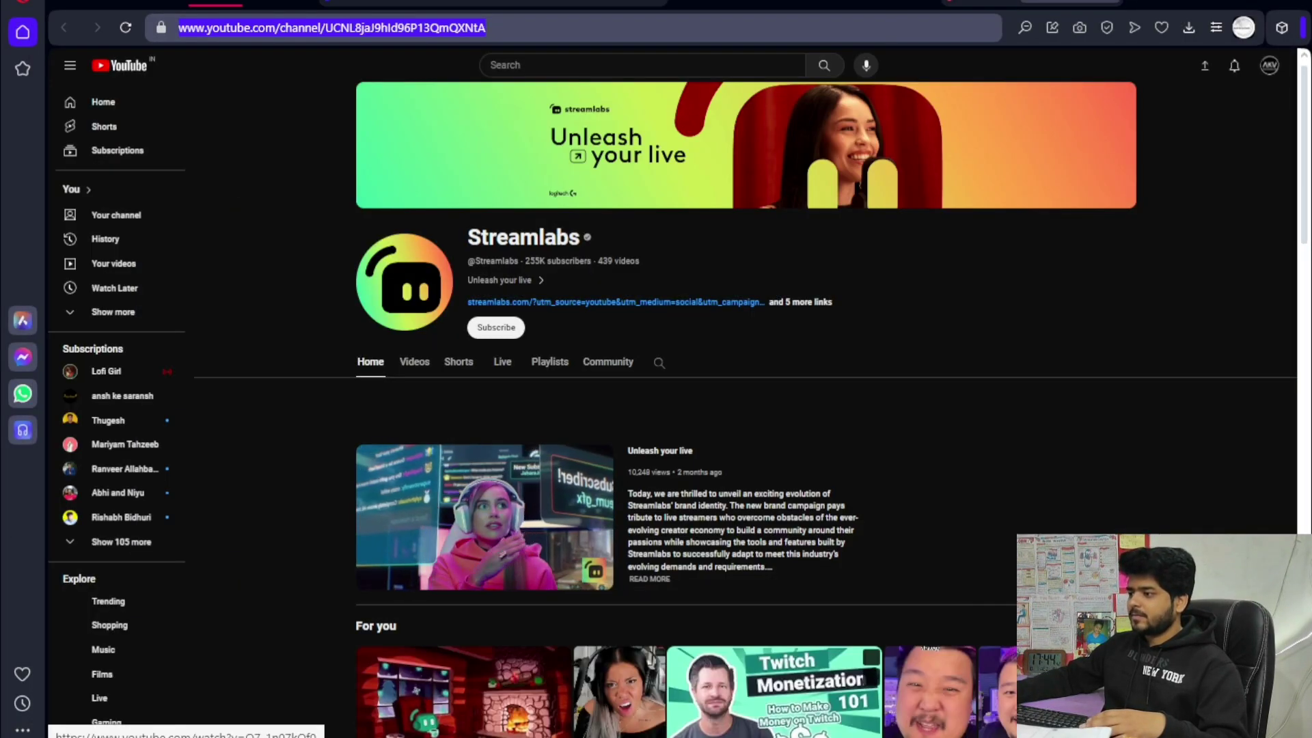
pyautogui.moveTo(889, 707)
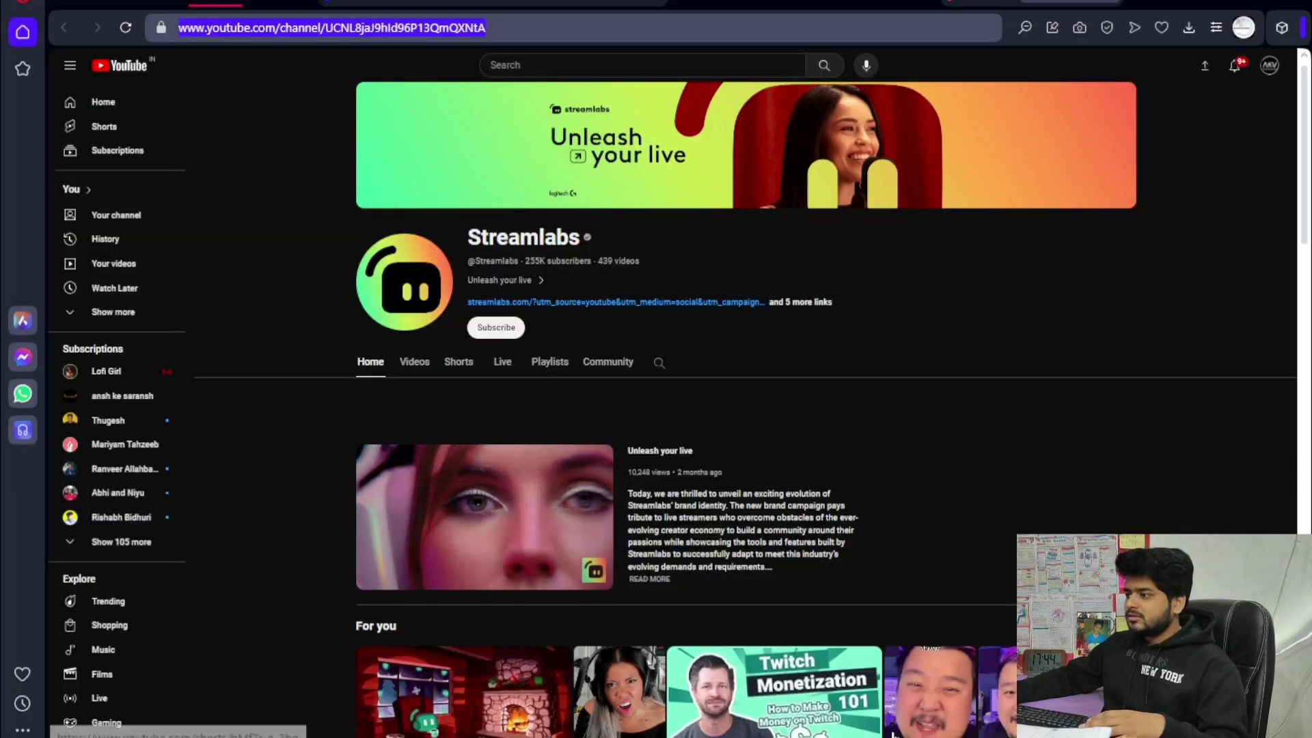
pyautogui.moveTo(896, 735)
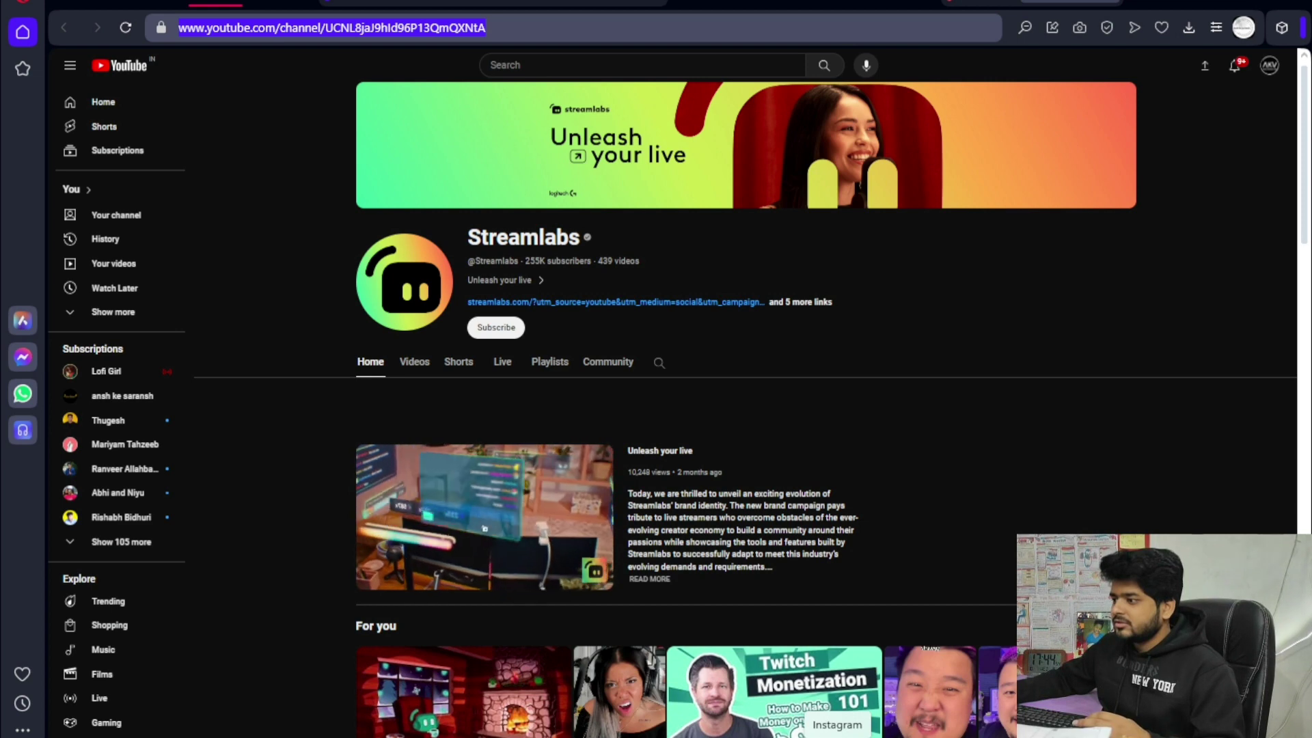
pyautogui.click(896, 735)
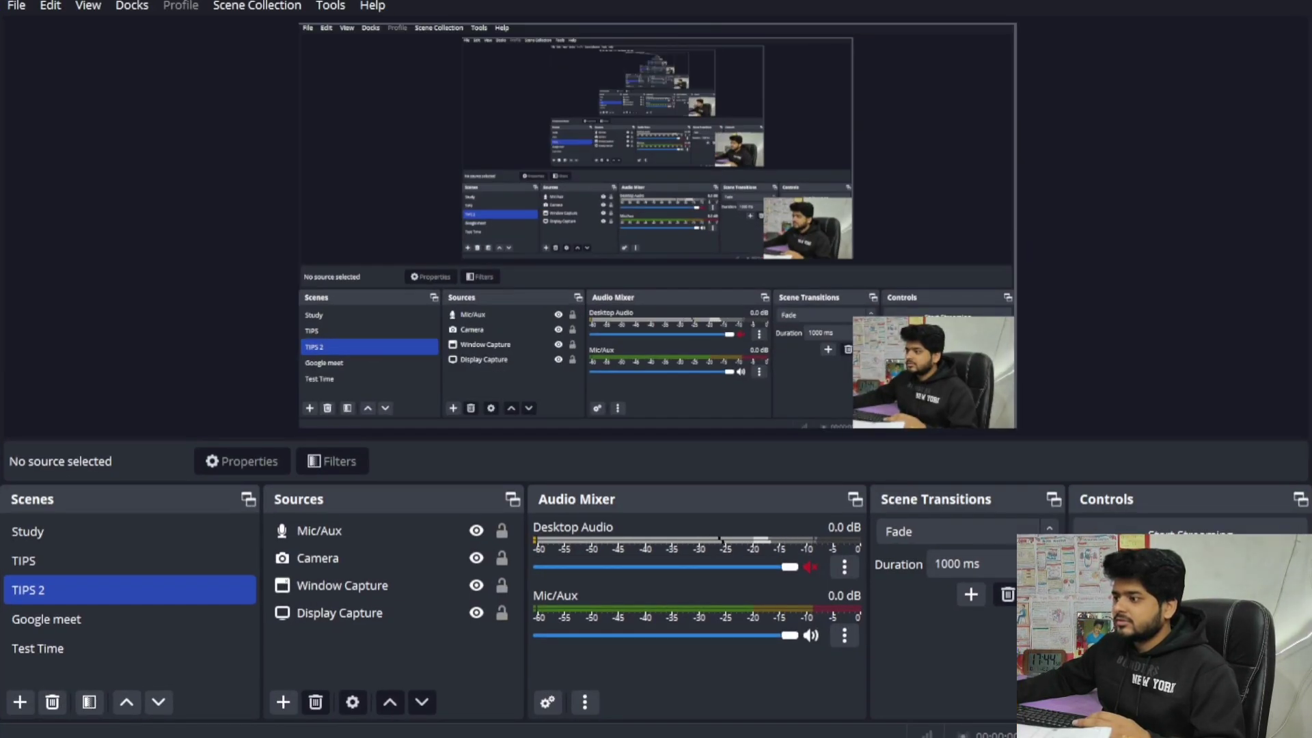
pyautogui.moveTo(775, 735)
pyautogui.click(730, 708)
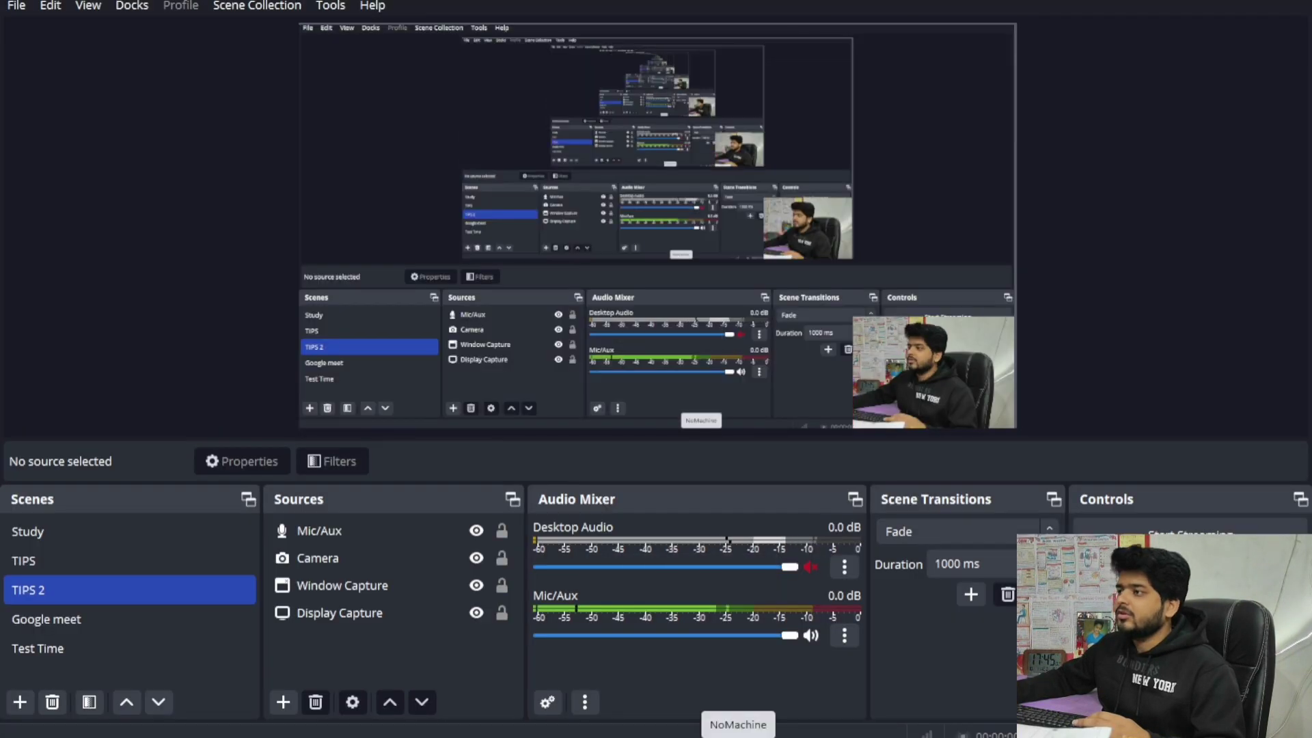
pyautogui.moveTo(775, 734)
pyautogui.click(725, 708)
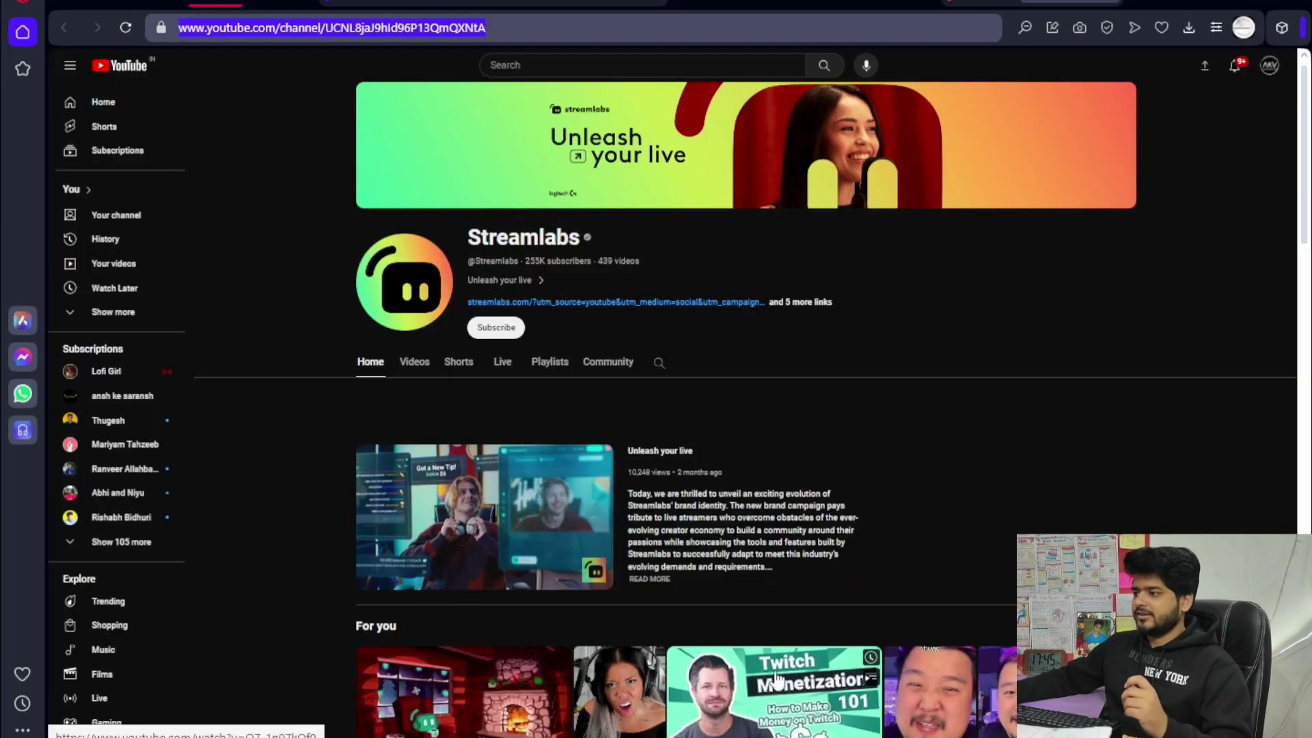
# Step: Reselect the Streamlabs channel URL, then switch to YouTube Studio and open the channel's Community settings
pyautogui.click(1058, 328)
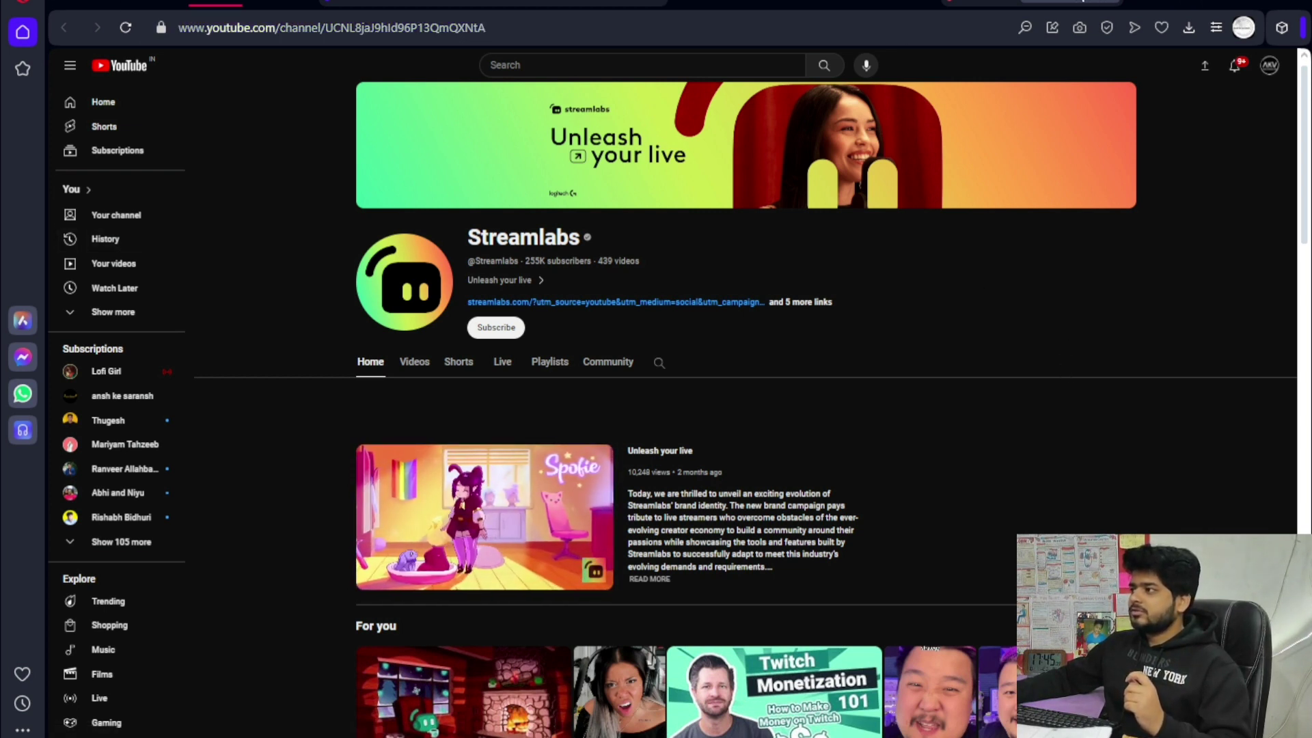
pyautogui.click(461, 28)
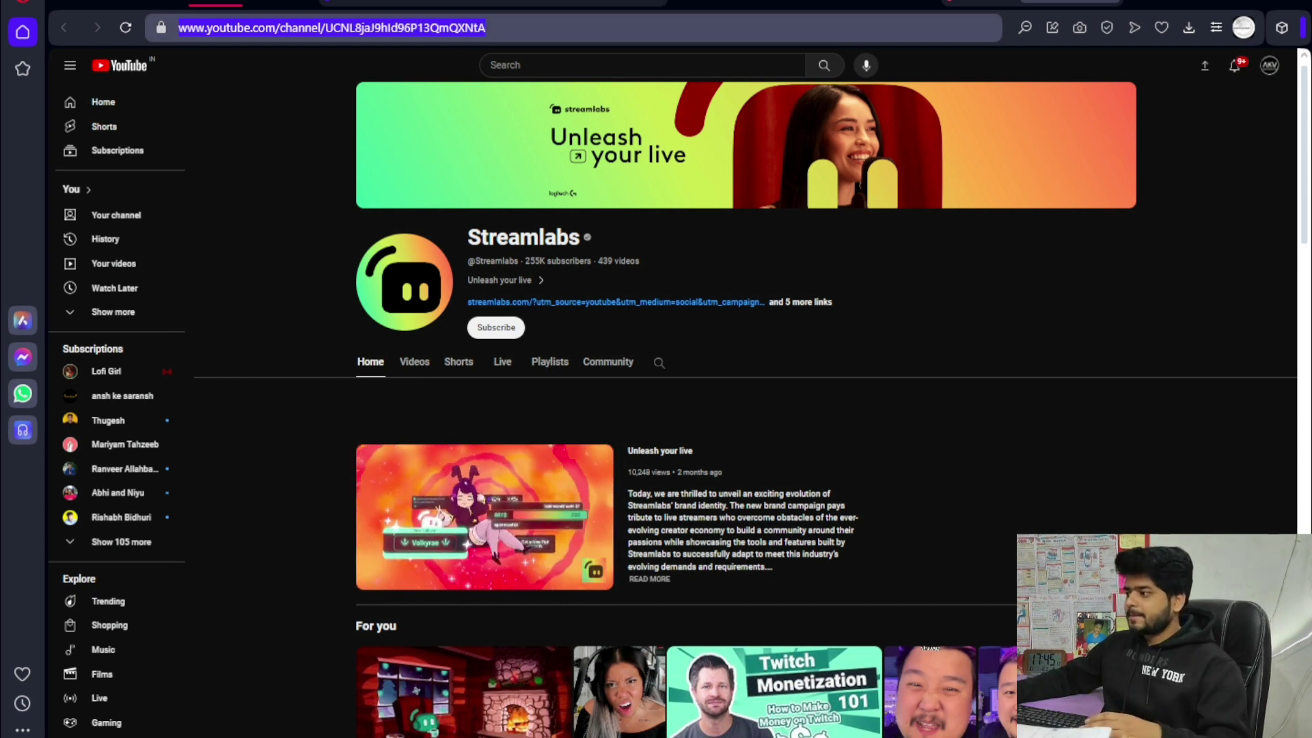
pyautogui.press('Escape')
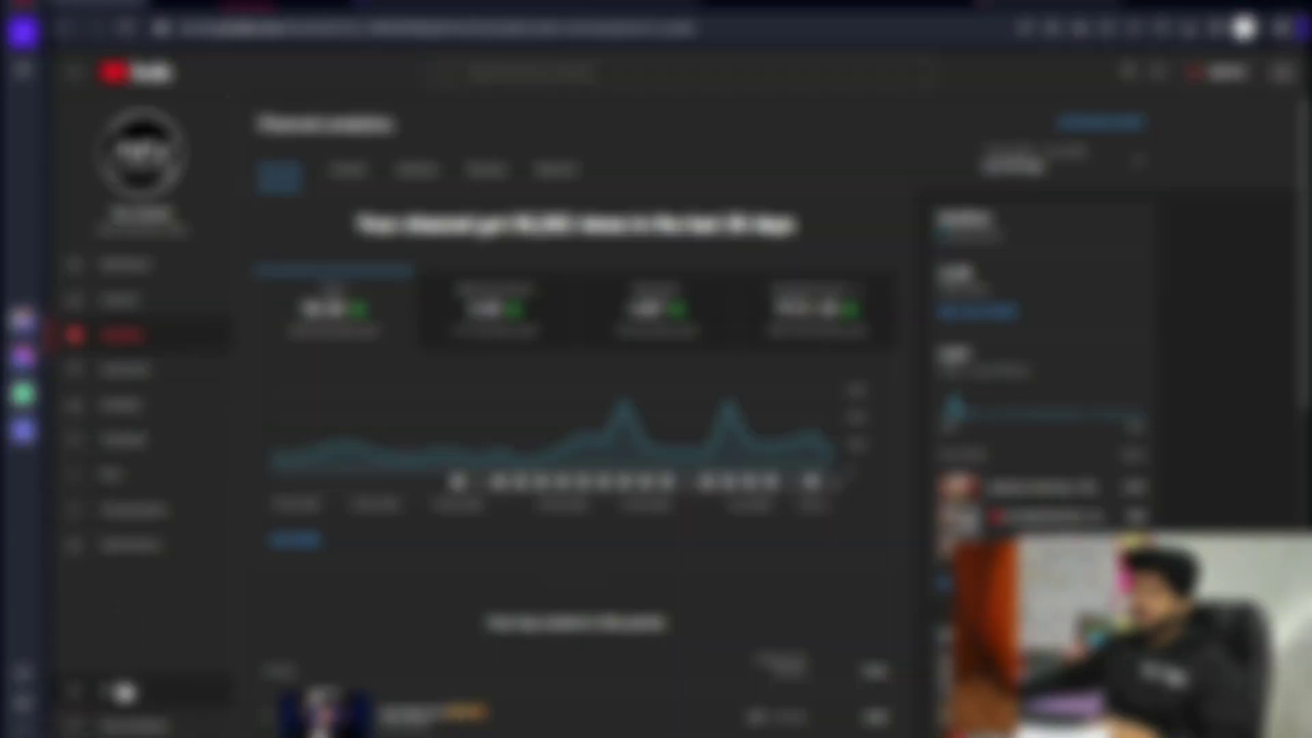
pyautogui.click(124, 692)
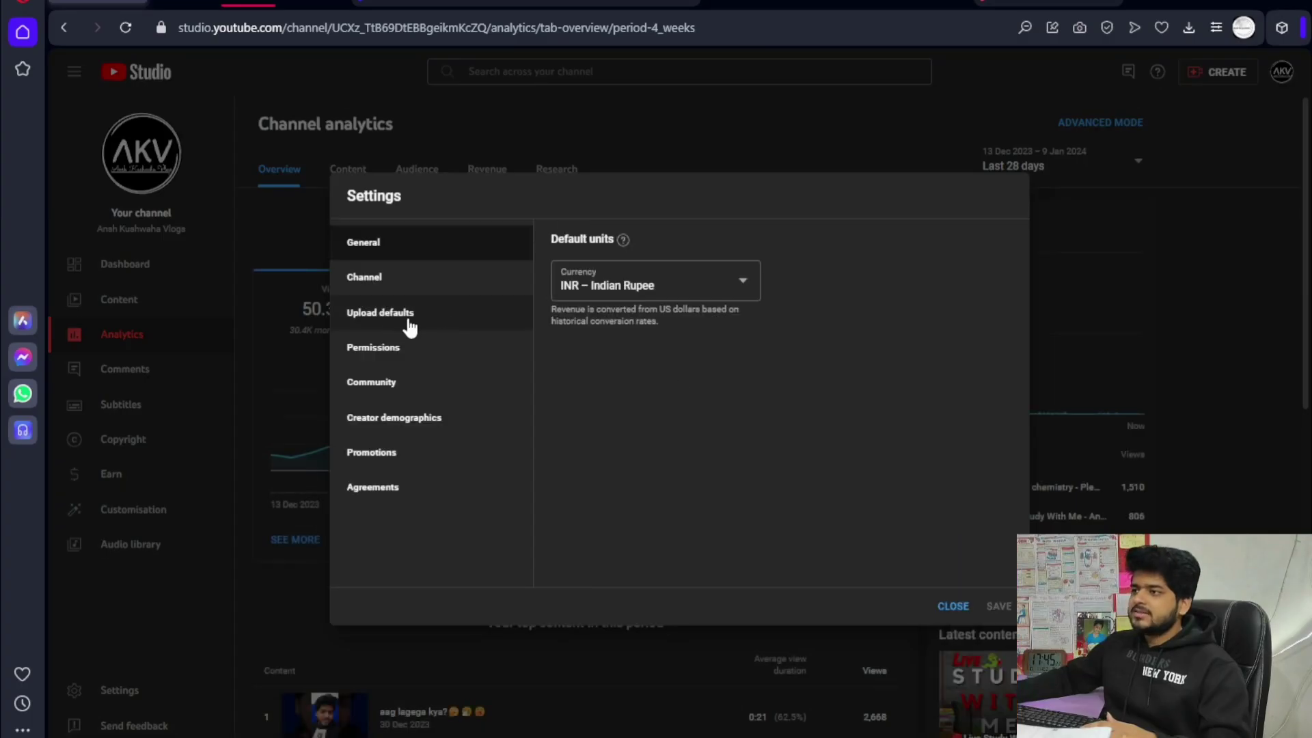
pyautogui.click(391, 391)
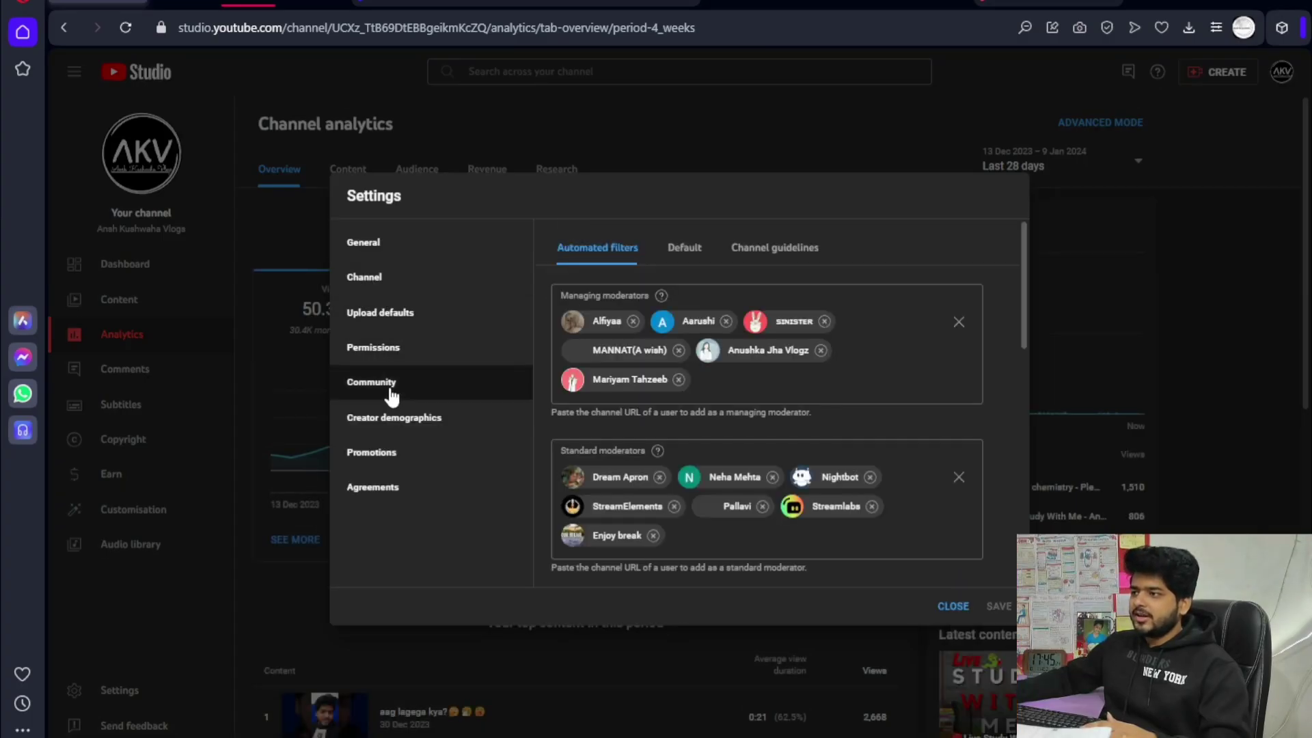
# Step: Remove Streamlabs from the standard moderators and look over the user fields in the Community settings
pyautogui.click(872, 508)
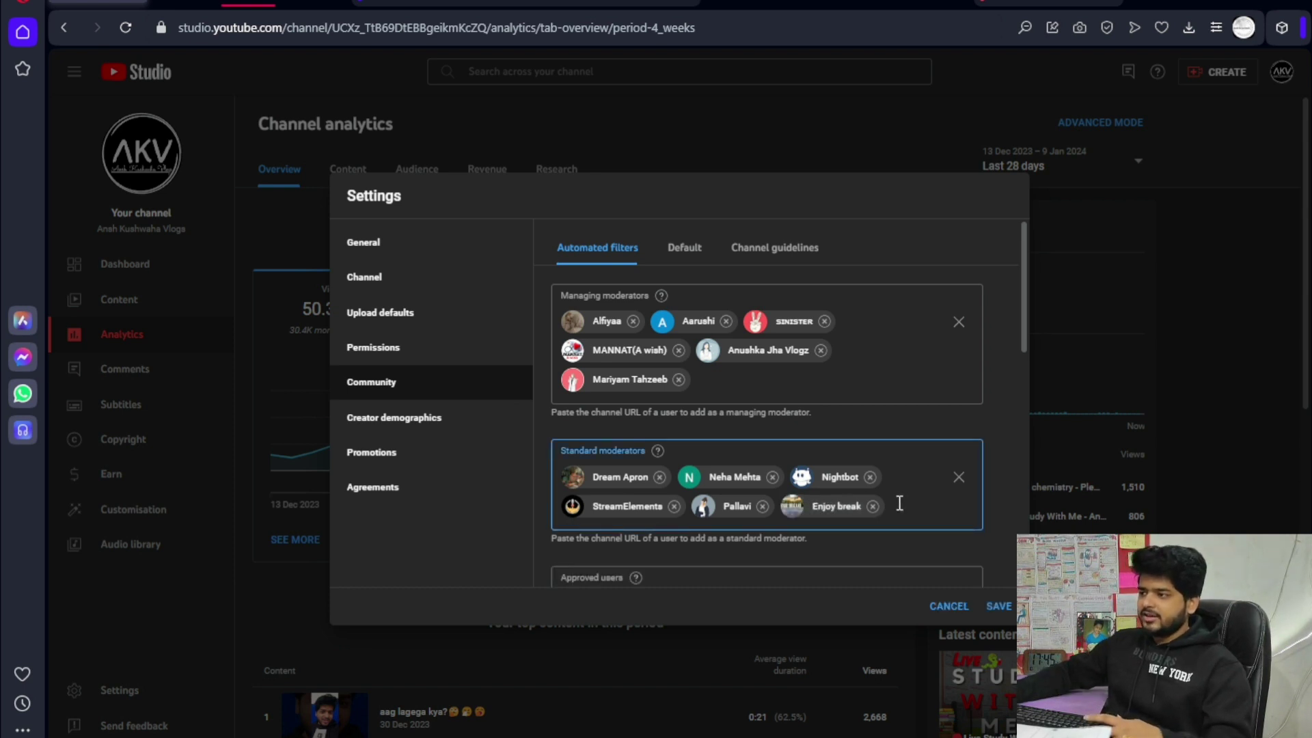
pyautogui.scroll(-2, 900, 503)
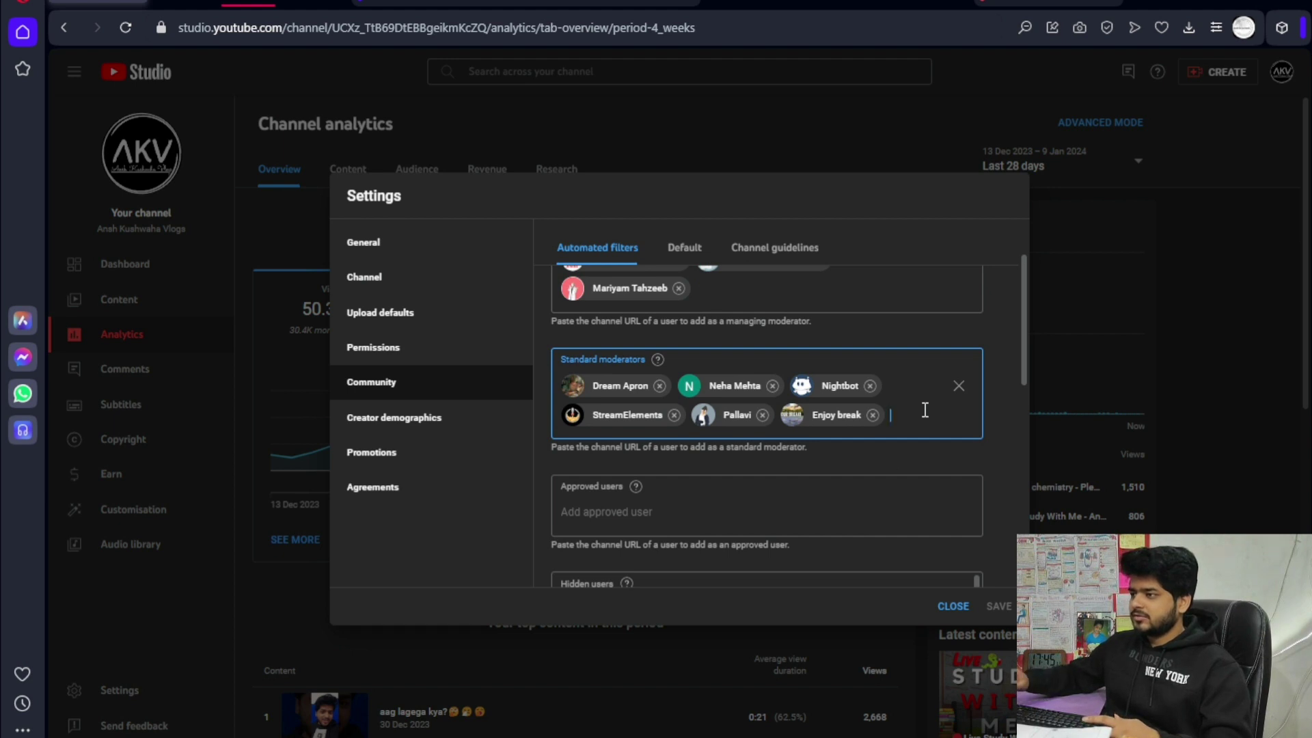
pyautogui.scroll(-2, 835, 399)
pyautogui.scroll(4, 835, 399)
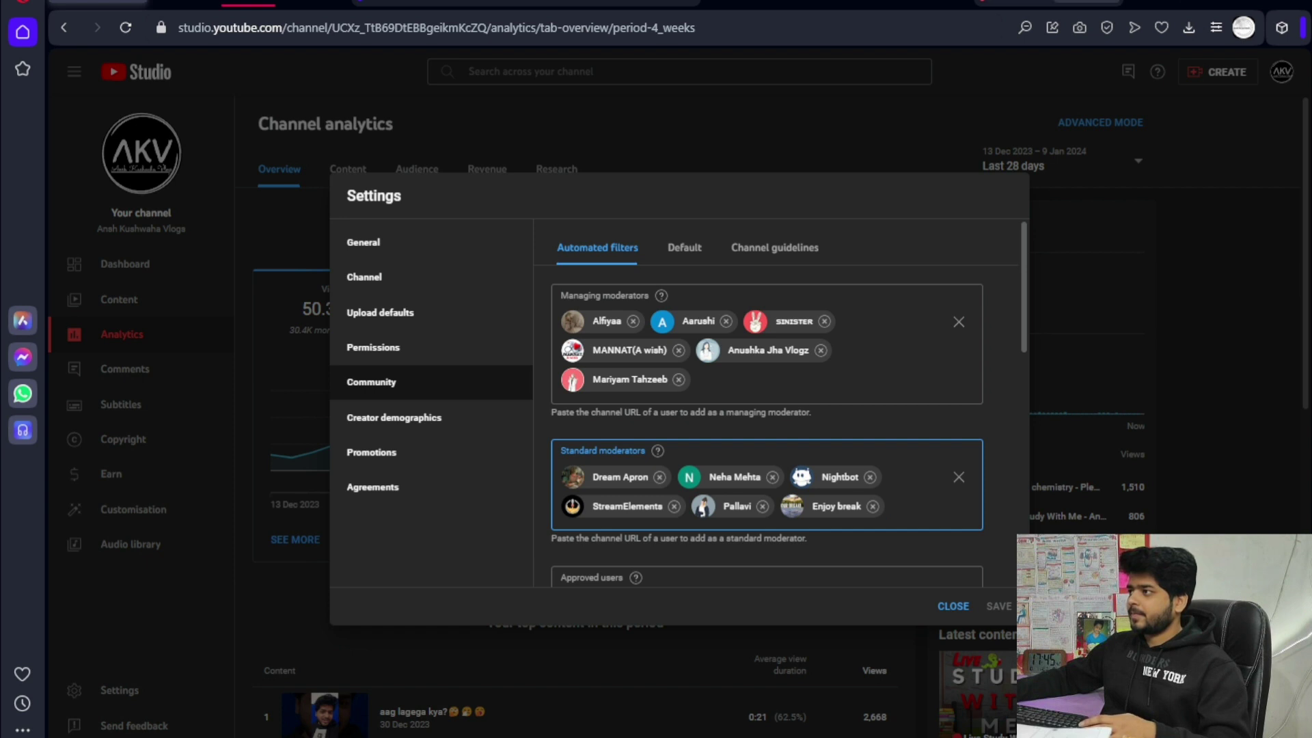
# Step: Copy the Streamlabs channel's URL from its YouTube page and return to the Community settings in YouTube Studio
pyautogui.click(639, 2)
pyautogui.rightClick(399, 32)
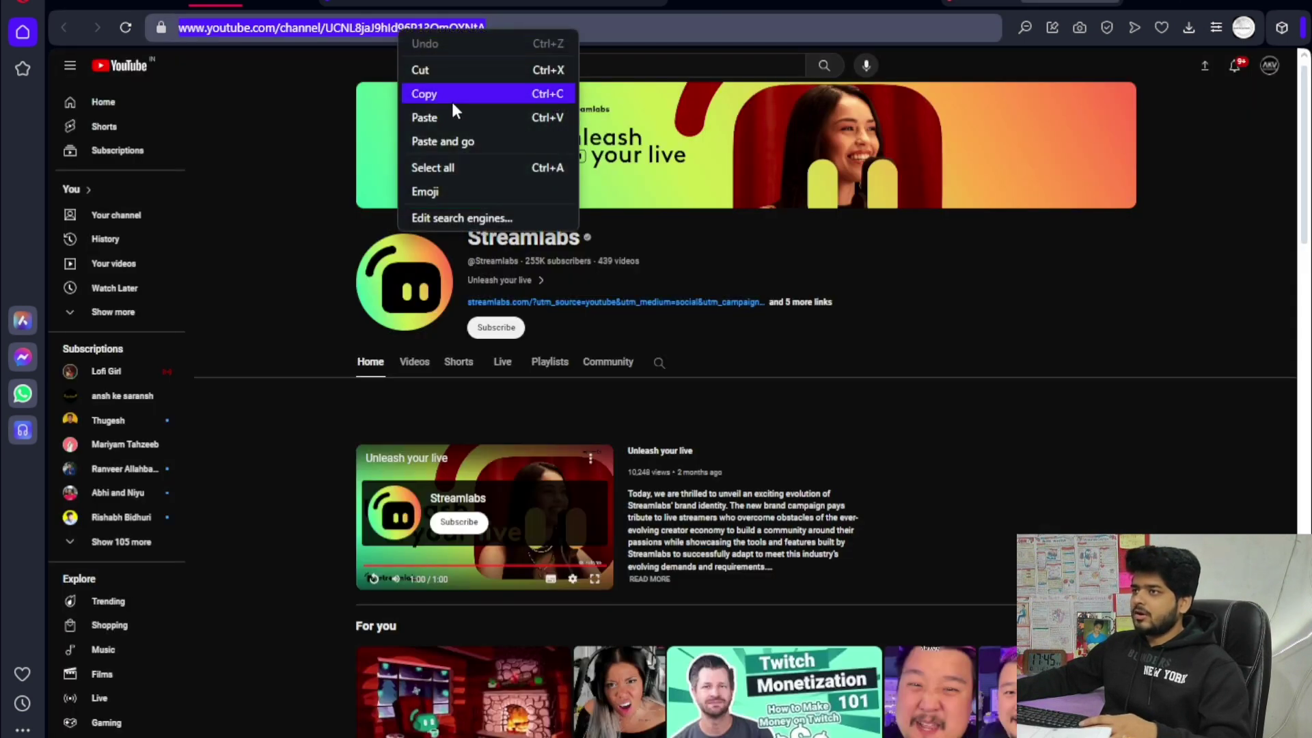
pyautogui.click(452, 90)
pyautogui.click(82, 2)
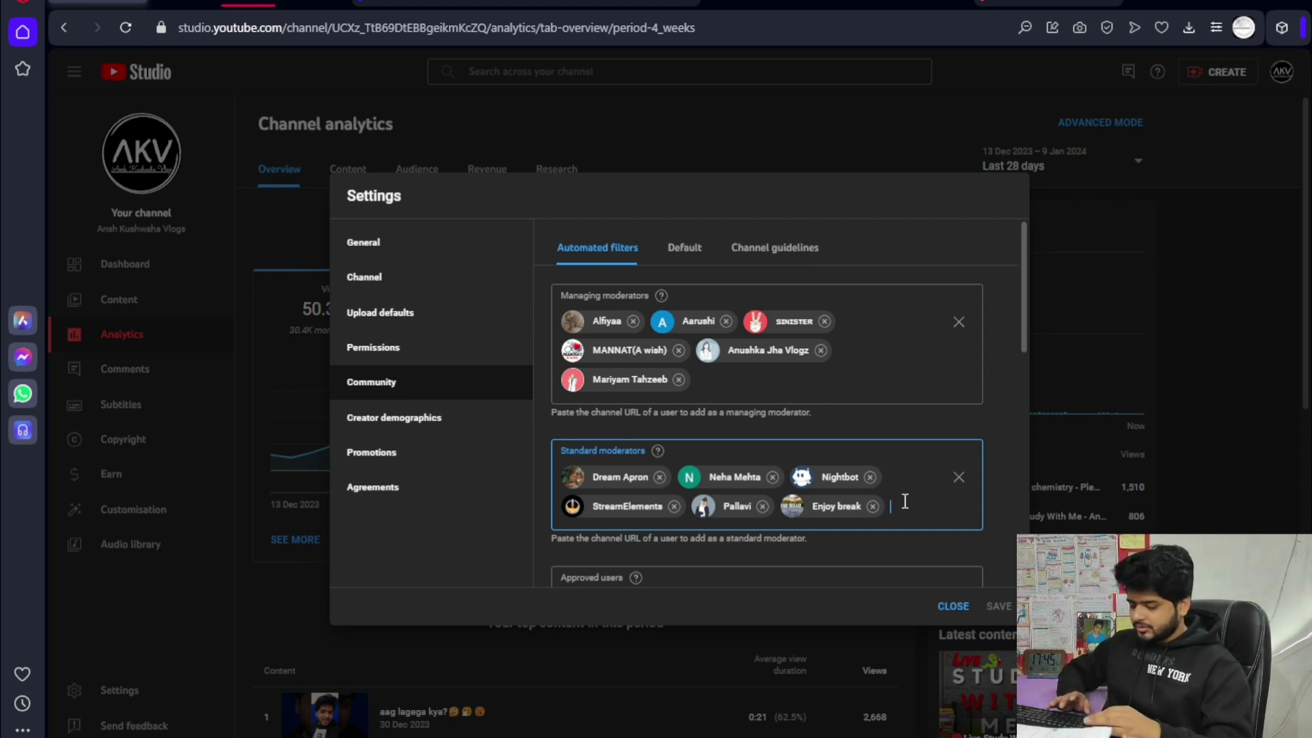
# Step: Search for "streamlabs" among the standard moderators and add the first Streamlabs channel as a standard moderator
pyautogui.write('strea')
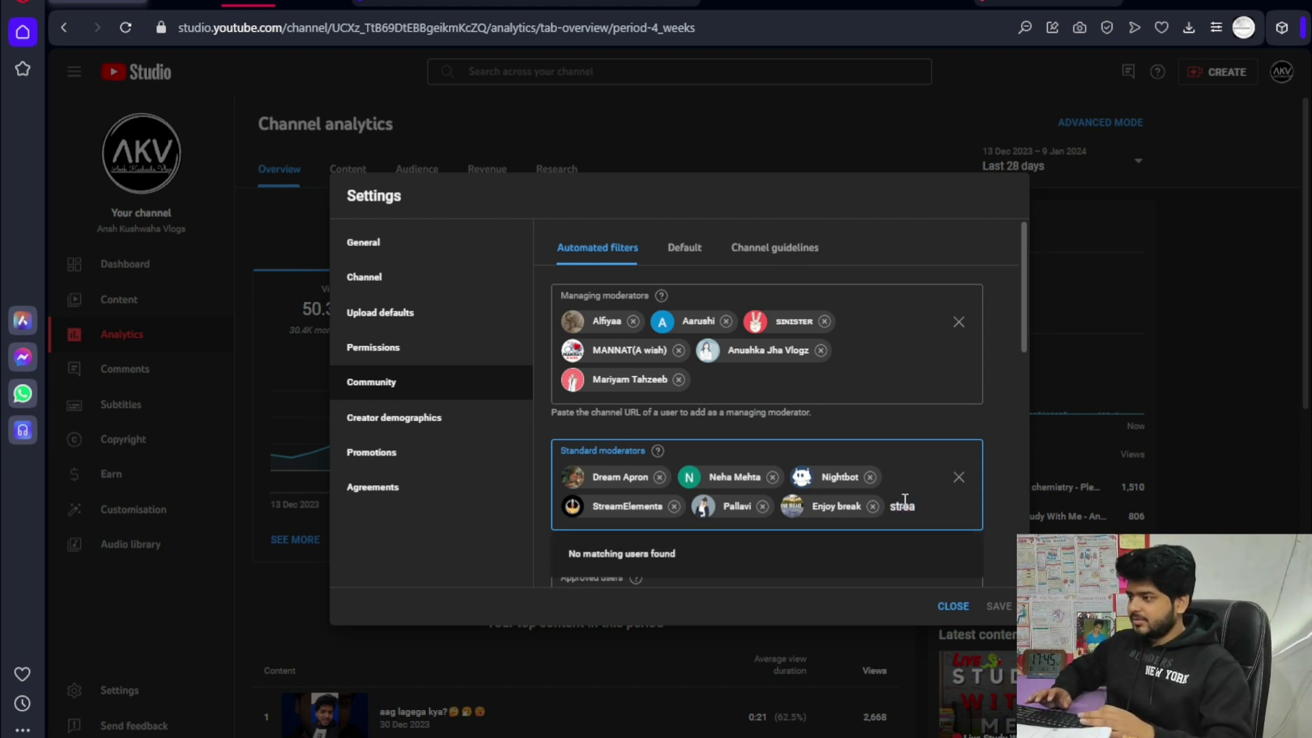
pyautogui.write('m')
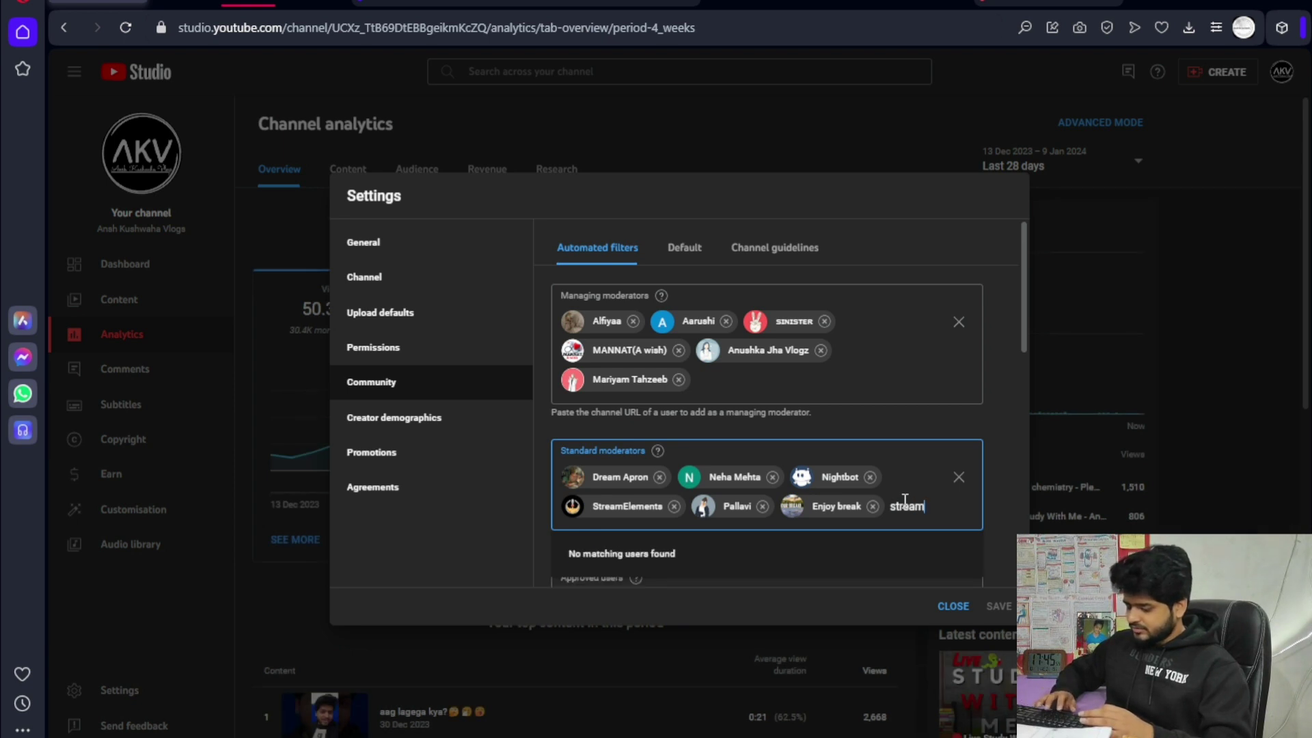
pyautogui.write('labs')
pyautogui.scroll(-1, 752, 478)
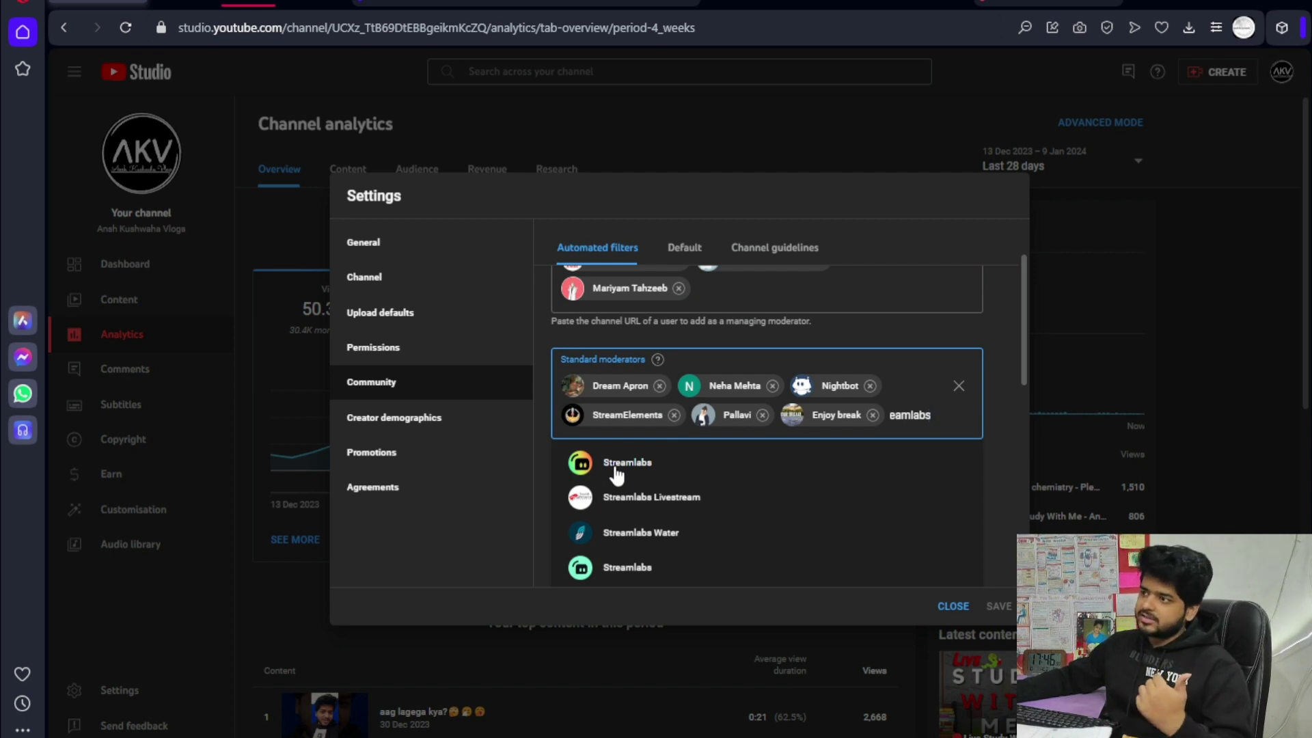
pyautogui.click(618, 465)
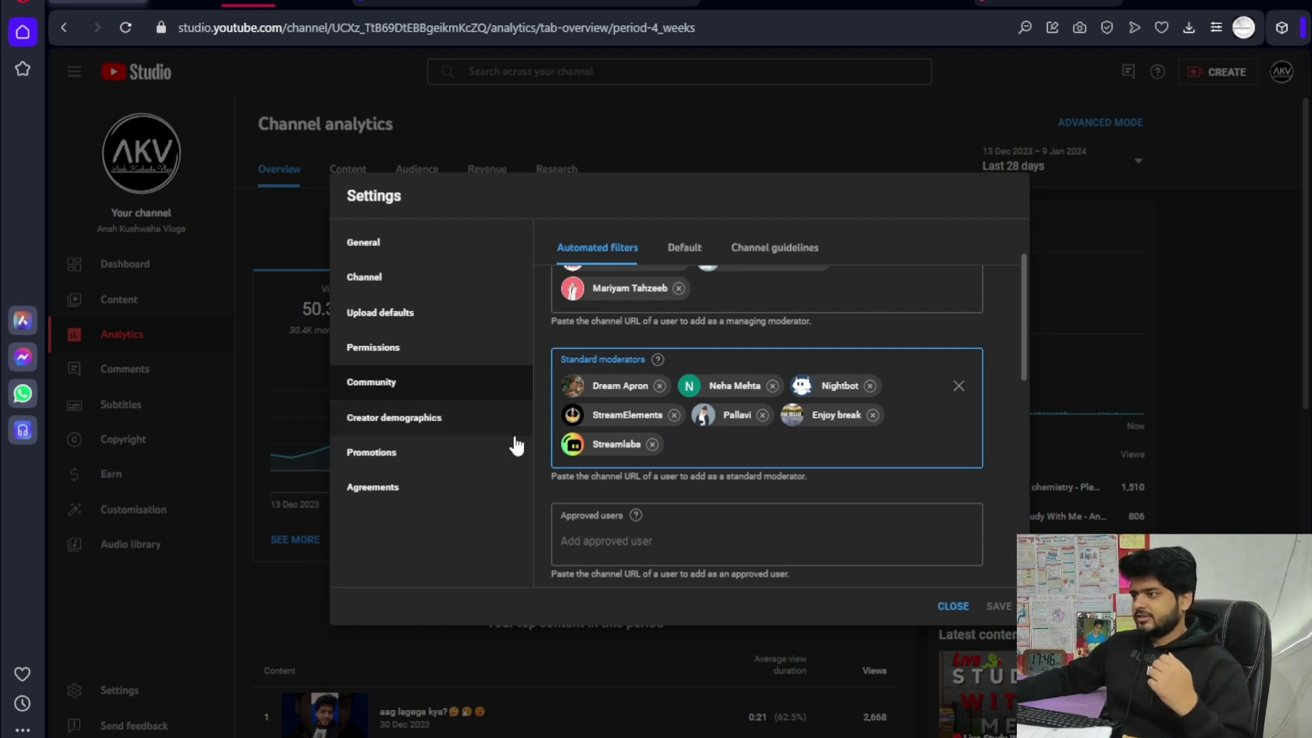
pyautogui.click(1007, 604)
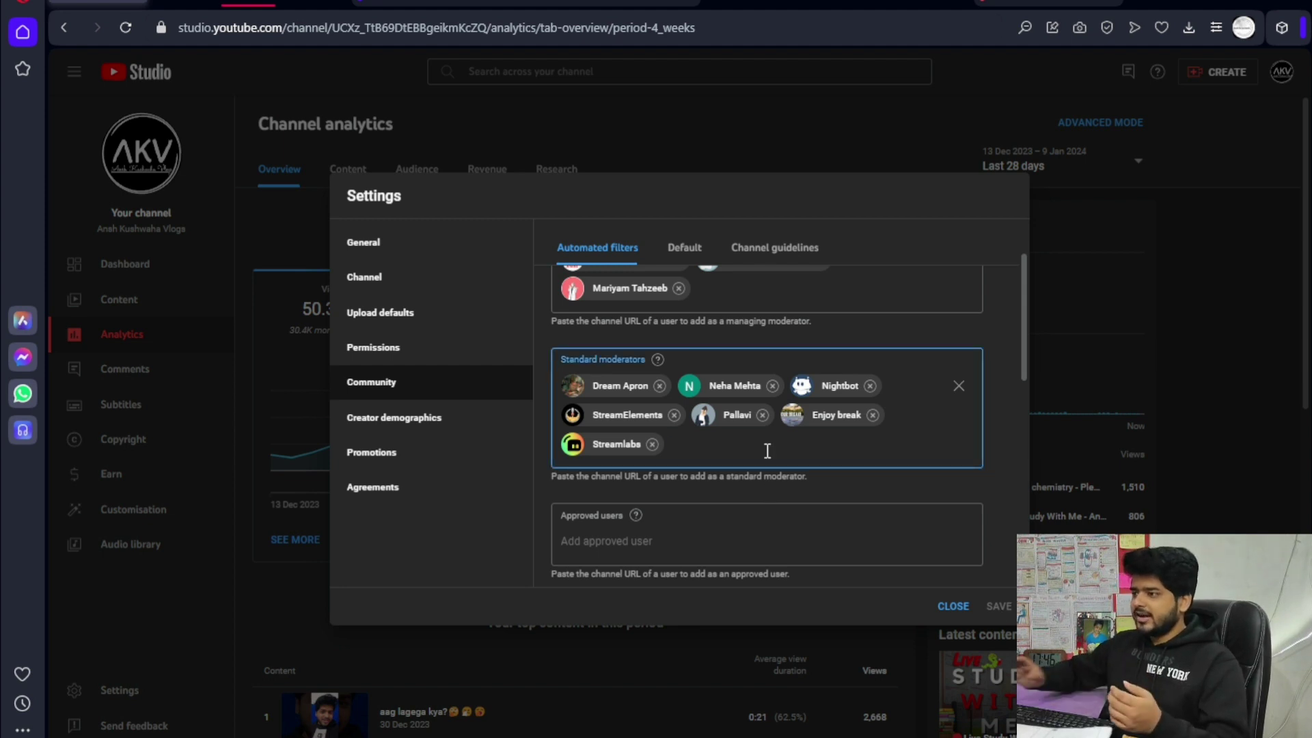
pyautogui.write('ns')
pyautogui.press('BackSpace')
pyautogui.press('BackSpace')
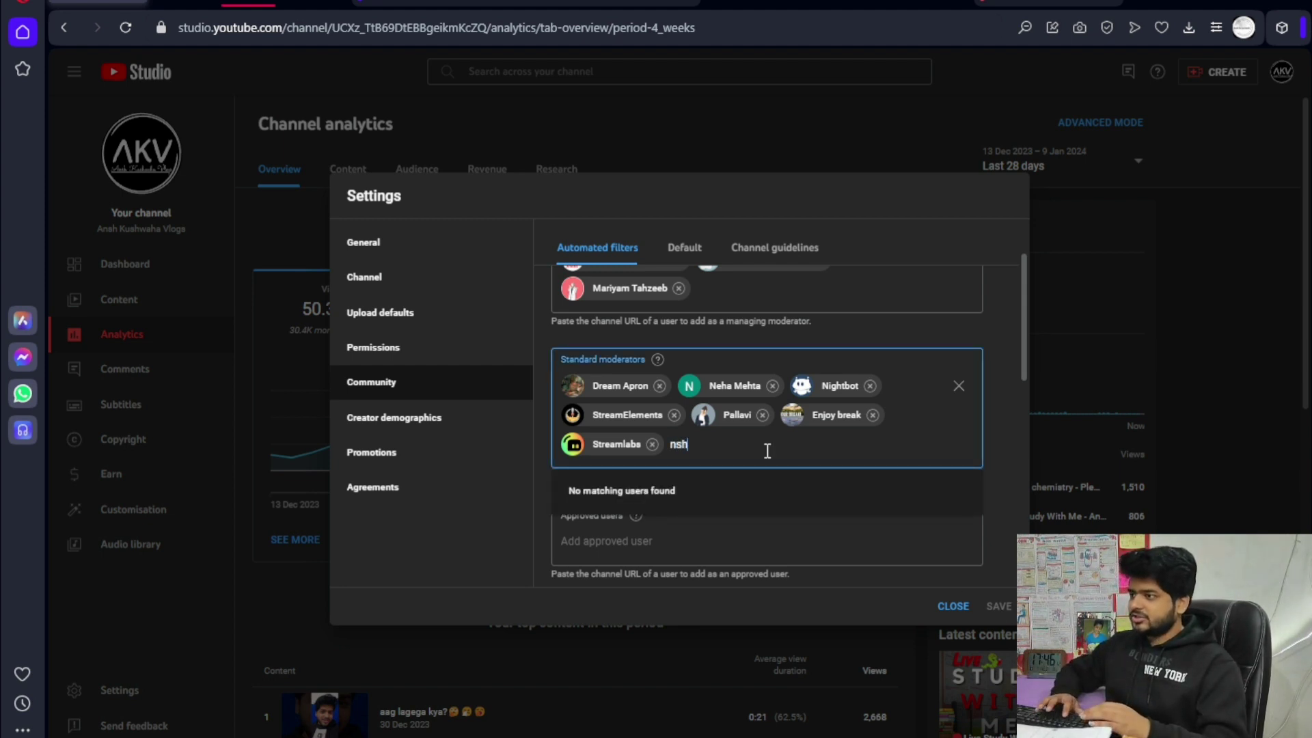
pyautogui.write('ansh')
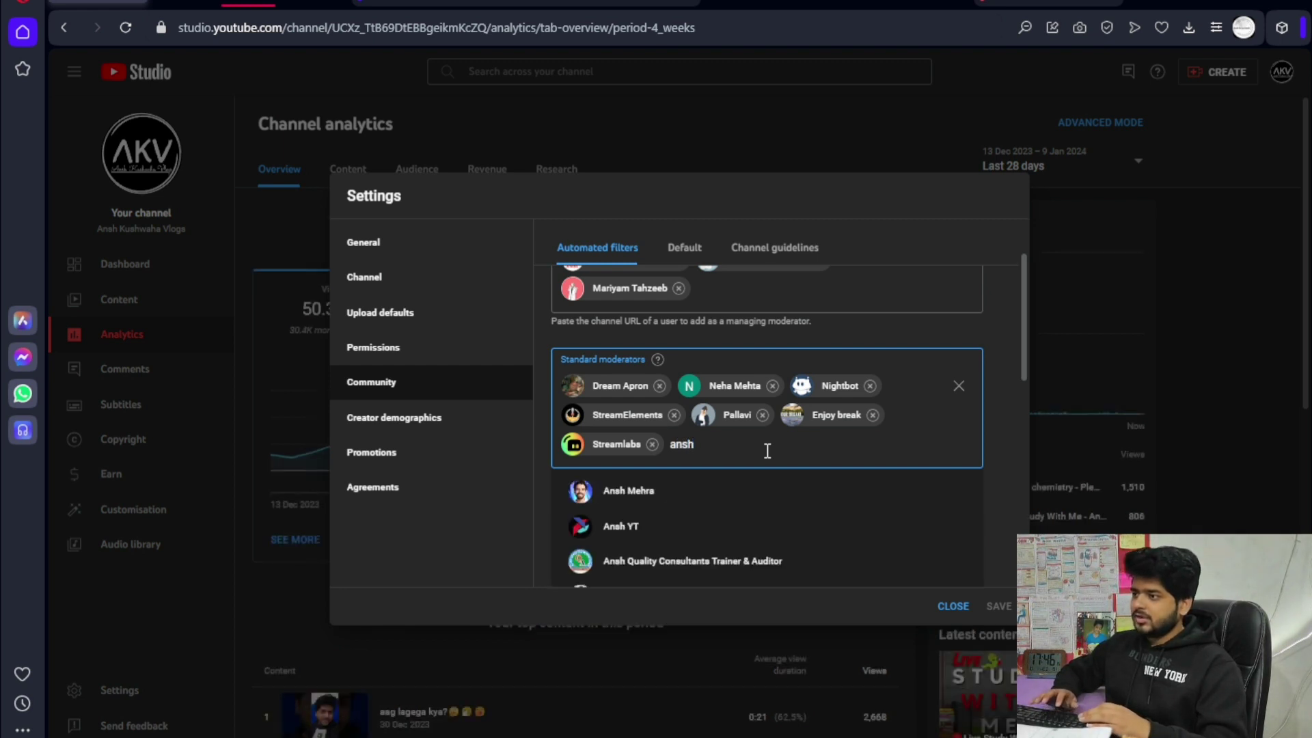
pyautogui.click(629, 491)
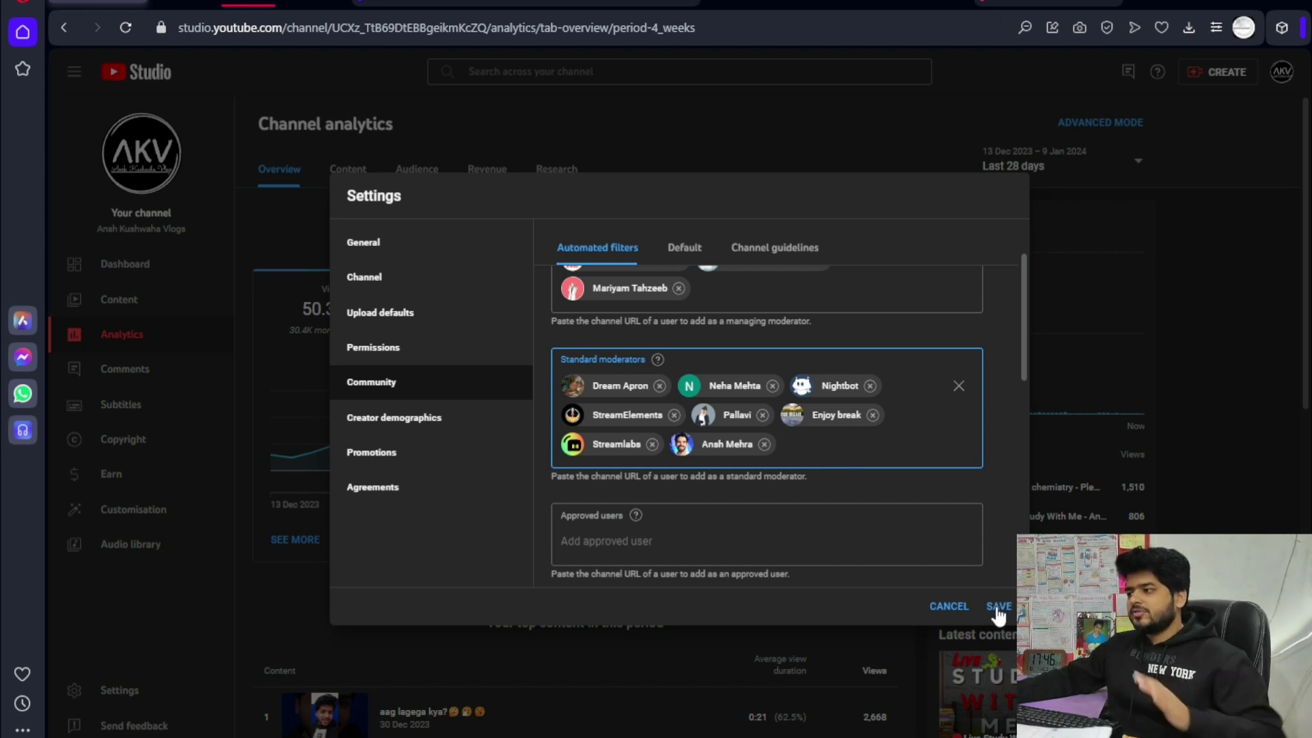
pyautogui.click(764, 444)
# Step: Remove StreamElements from the standard moderators, save the Community settings and return to Streamlabs Cloudbot
pyautogui.click(674, 415)
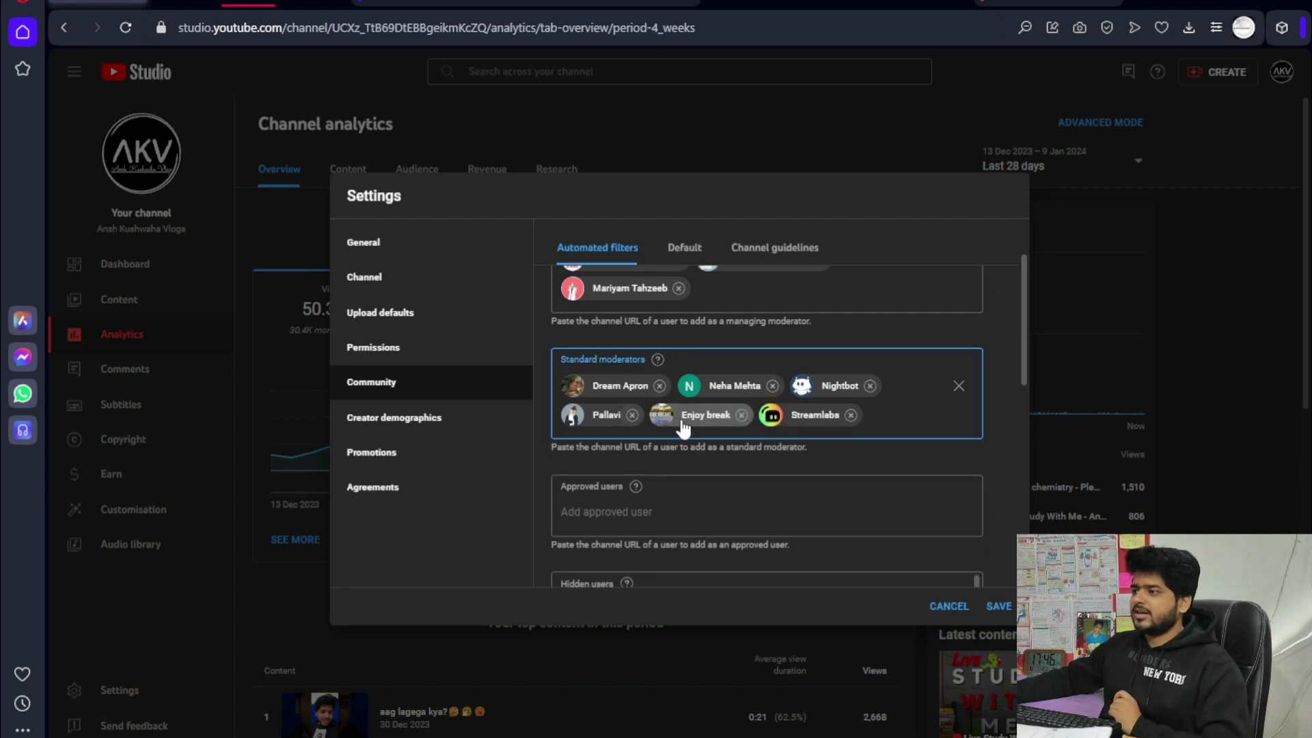
pyautogui.click(997, 608)
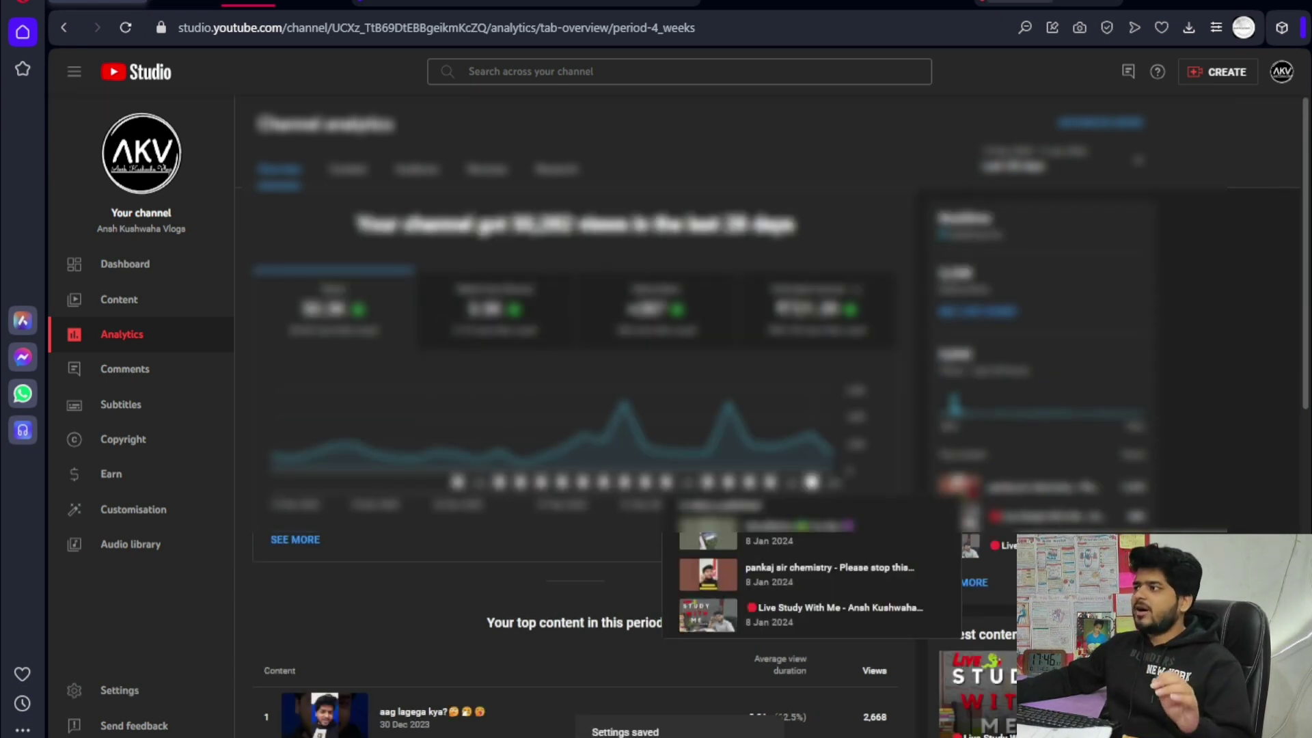
pyautogui.click(218, 2)
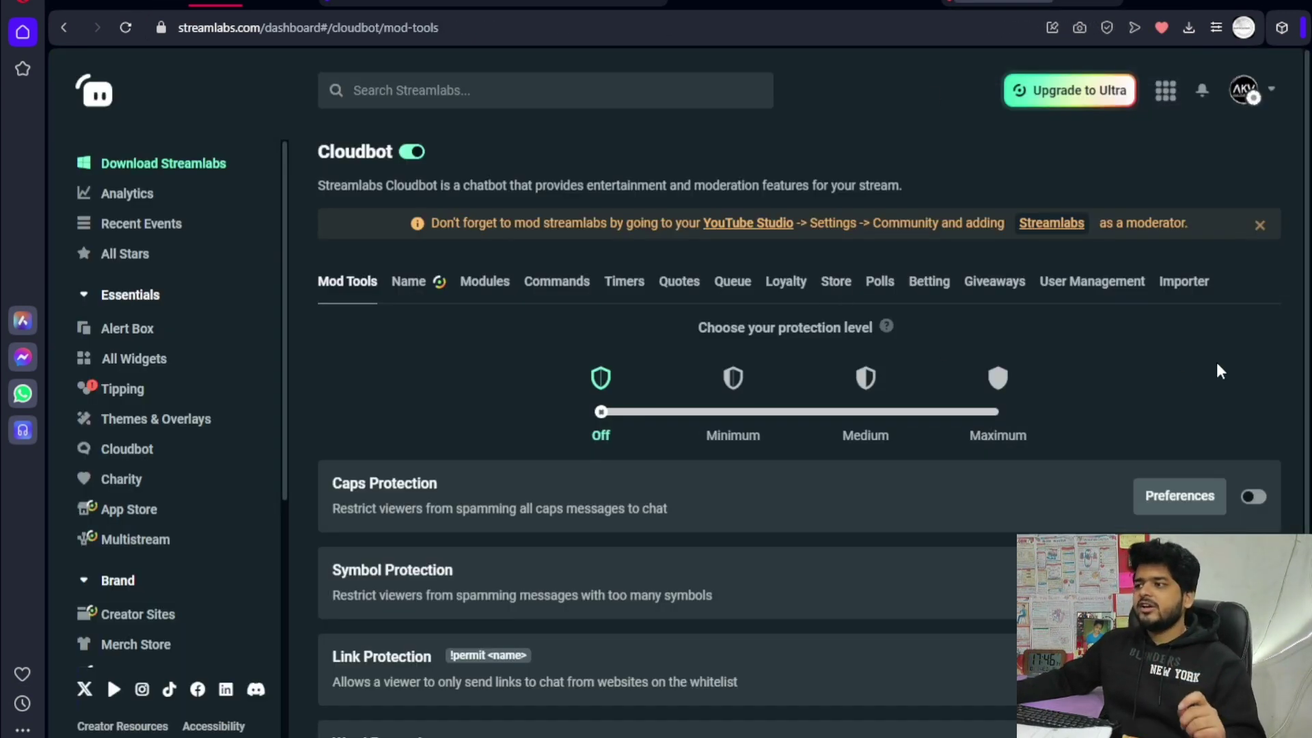